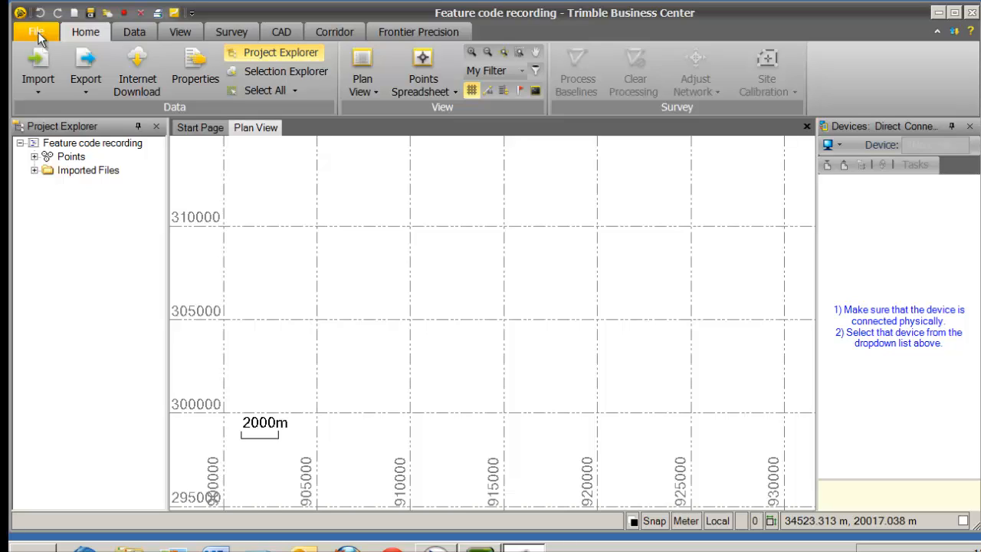
# Launch the Feature Definition Manager from the Trimble Office utilities.
pyautogui.click(37, 33)
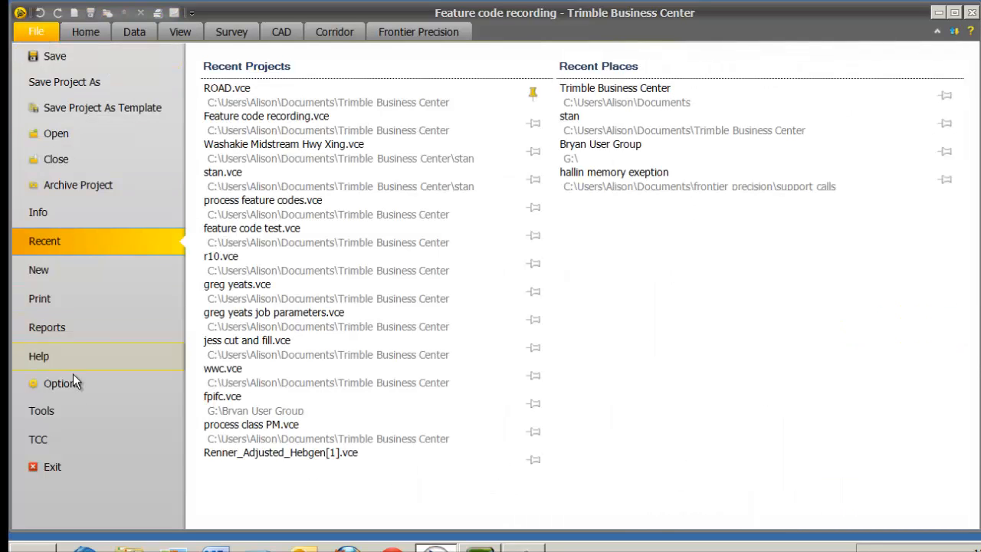
pyautogui.click(66, 409)
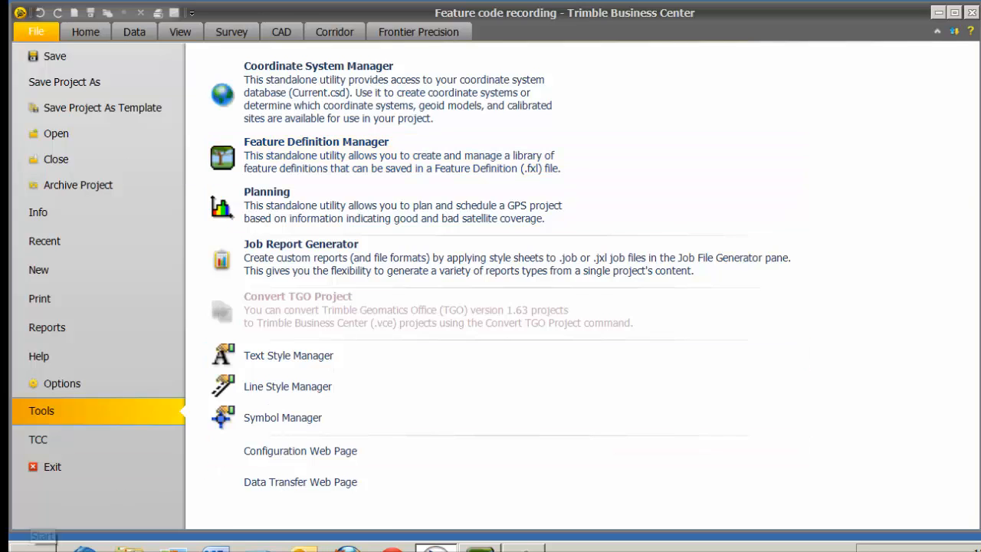
pyautogui.click(31, 545)
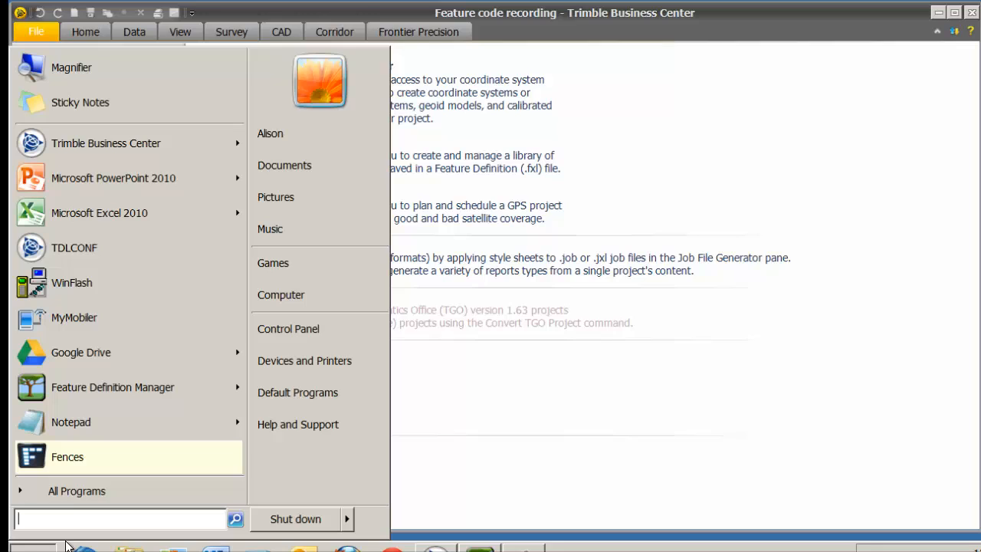
pyautogui.click(65, 494)
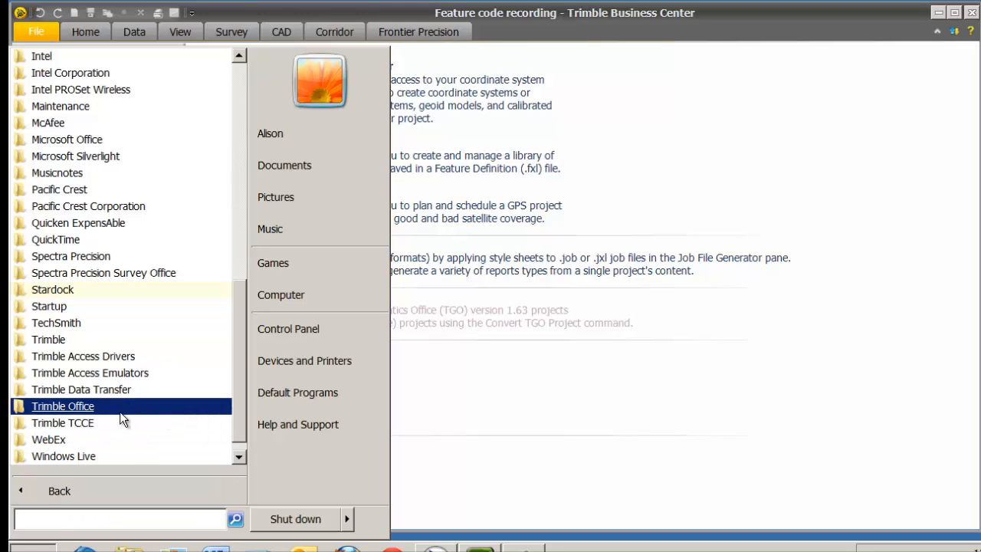
pyautogui.click(98, 411)
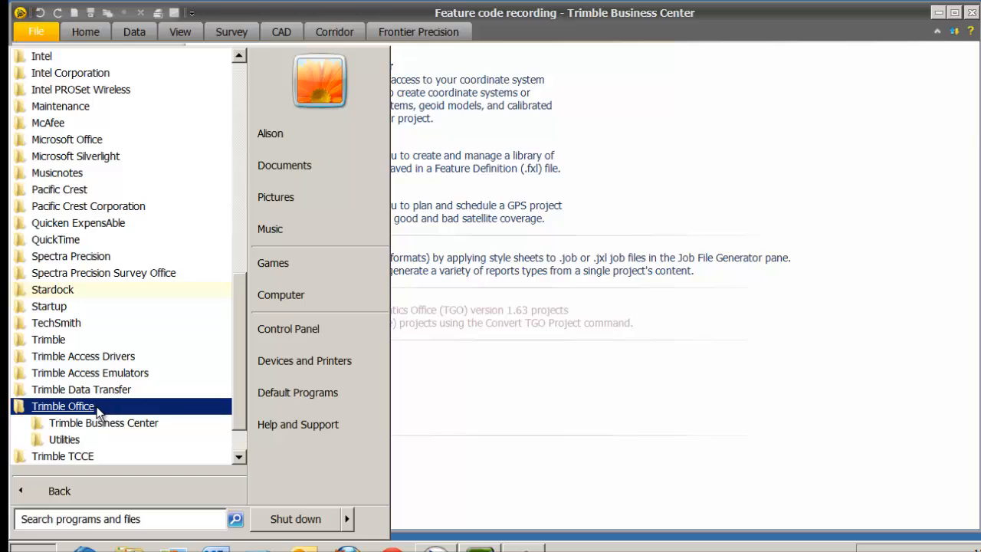
pyautogui.click(95, 439)
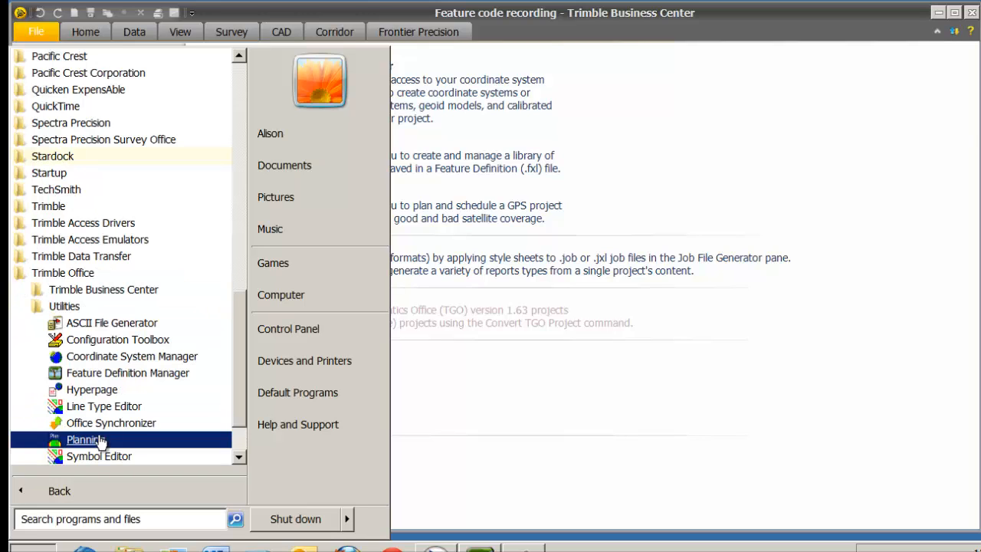
pyautogui.click(115, 373)
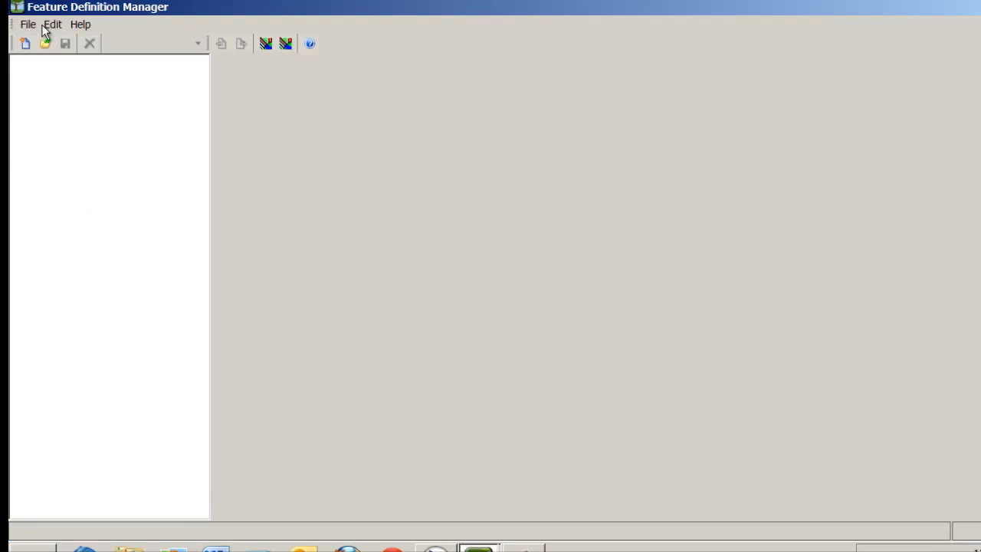
# Open GlobalFeatures.fxl and save it as a new feature definition file named "feature codes for Civil 3D".
pyautogui.click(28, 24)
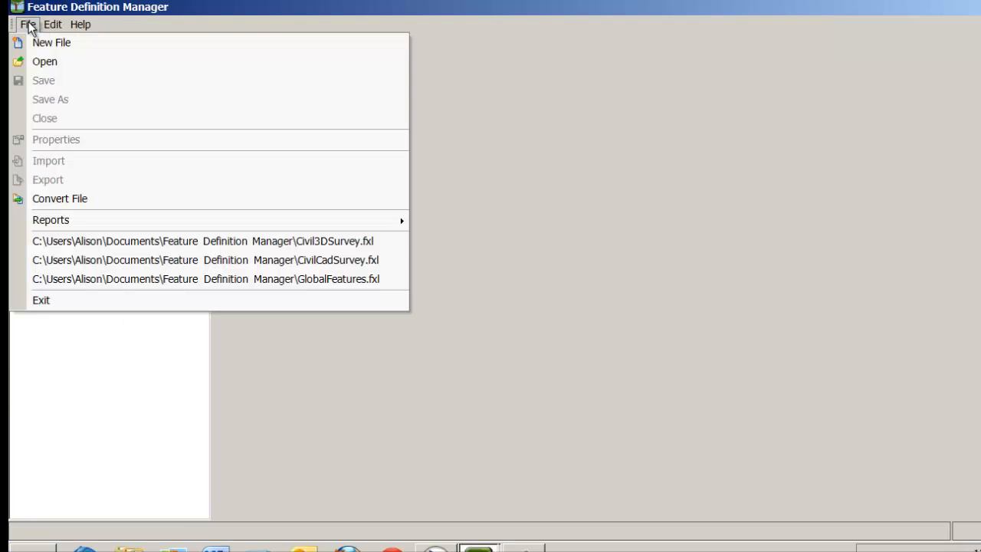
pyautogui.click(113, 279)
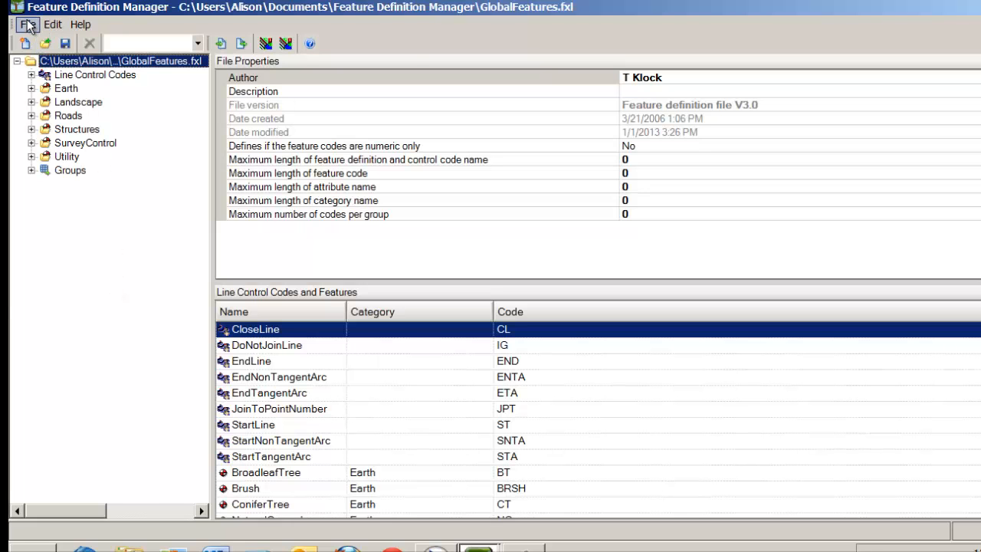
pyautogui.click(29, 24)
pyautogui.click(46, 100)
pyautogui.write('feature codes for Civil 3D')
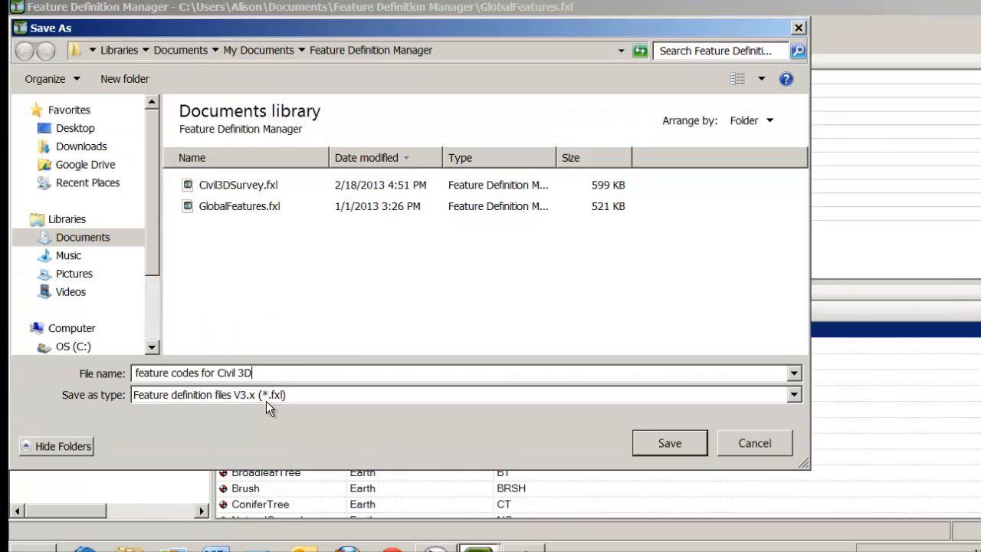
pyautogui.click(679, 444)
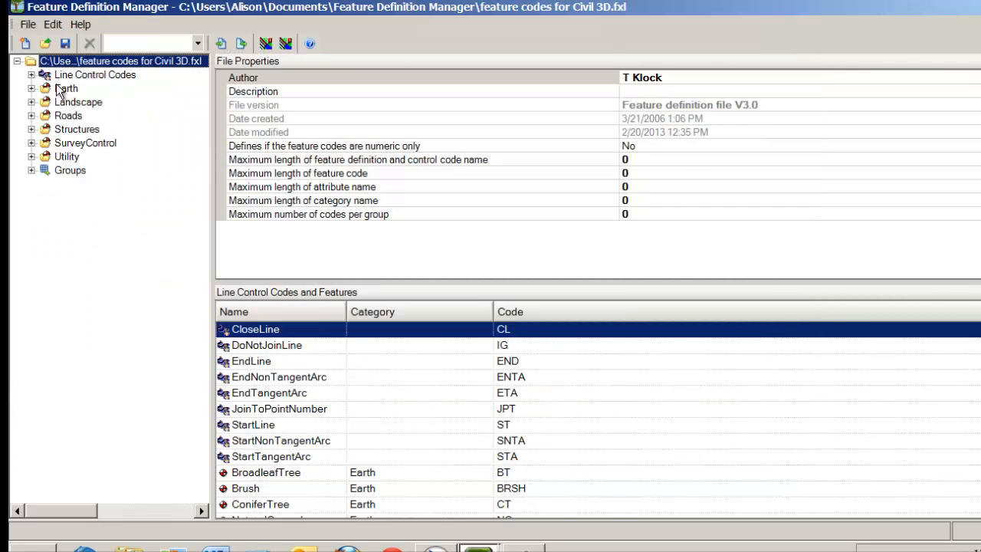
# Try to add a line control code named Begin Curve with code BC and the action "Starts a non-tangential arc".
pyautogui.click(31, 75)
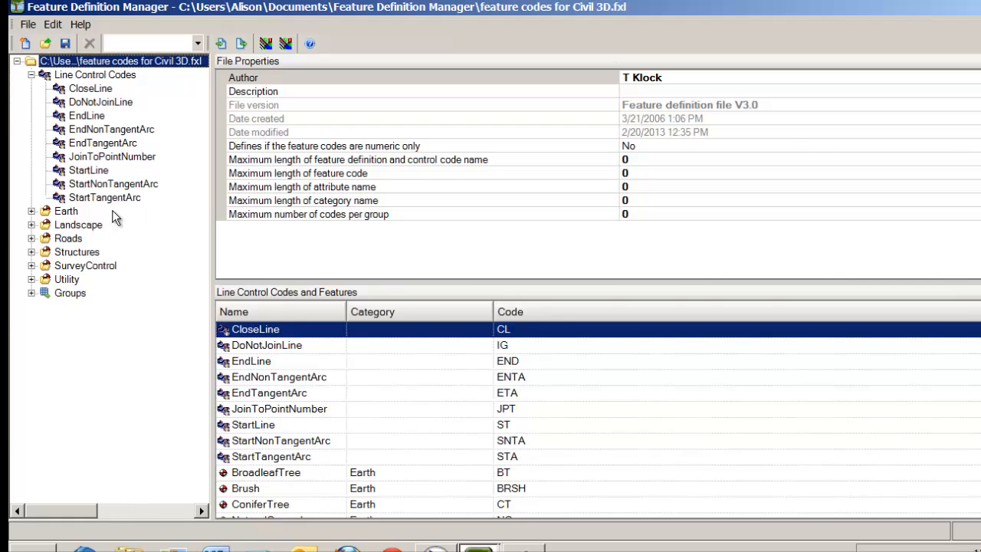
pyautogui.click(66, 77)
pyautogui.rightClick(67, 78)
pyautogui.moveTo(61, 87)
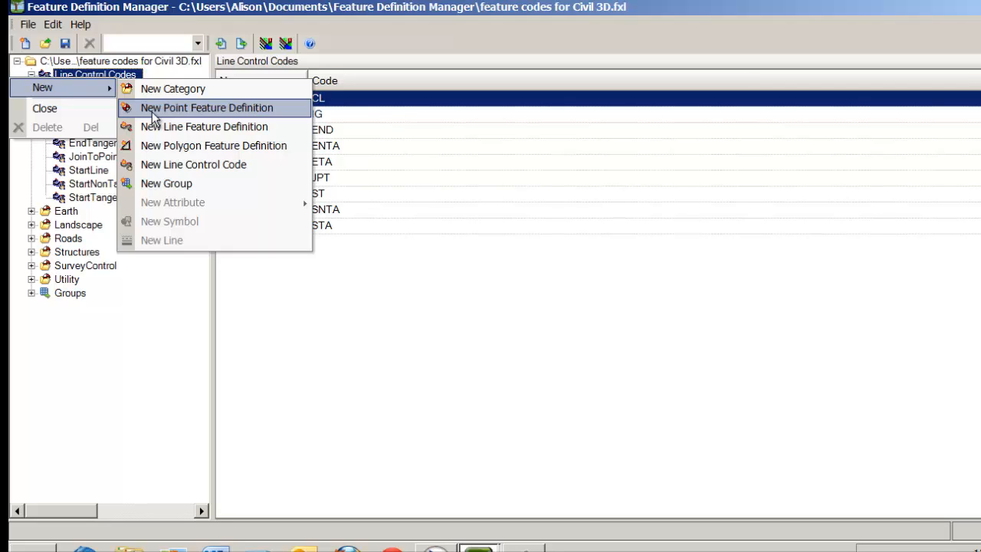
pyautogui.click(153, 165)
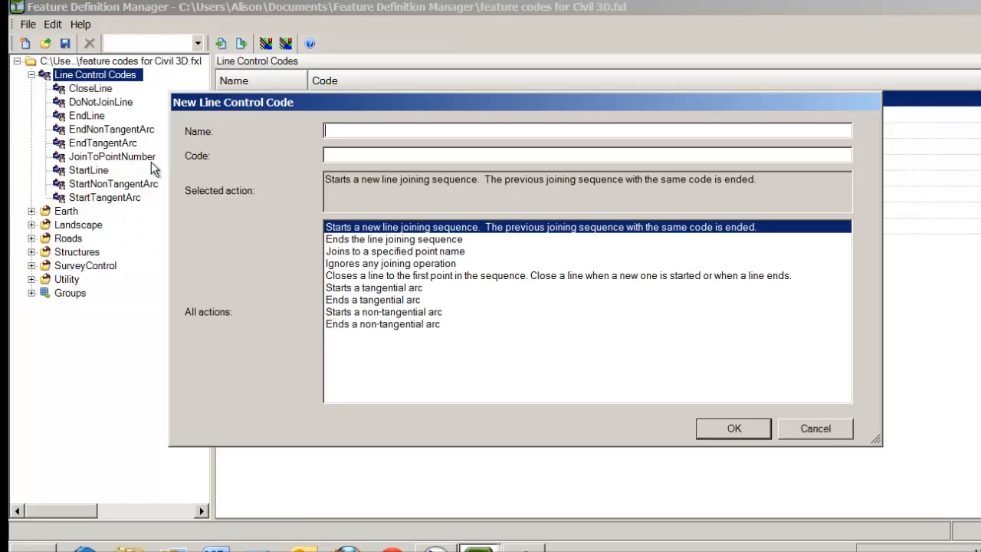
pyautogui.write('Beg')
pyautogui.write('in ')
pyautogui.write('Curve')
pyautogui.write('B')
pyautogui.write('C')
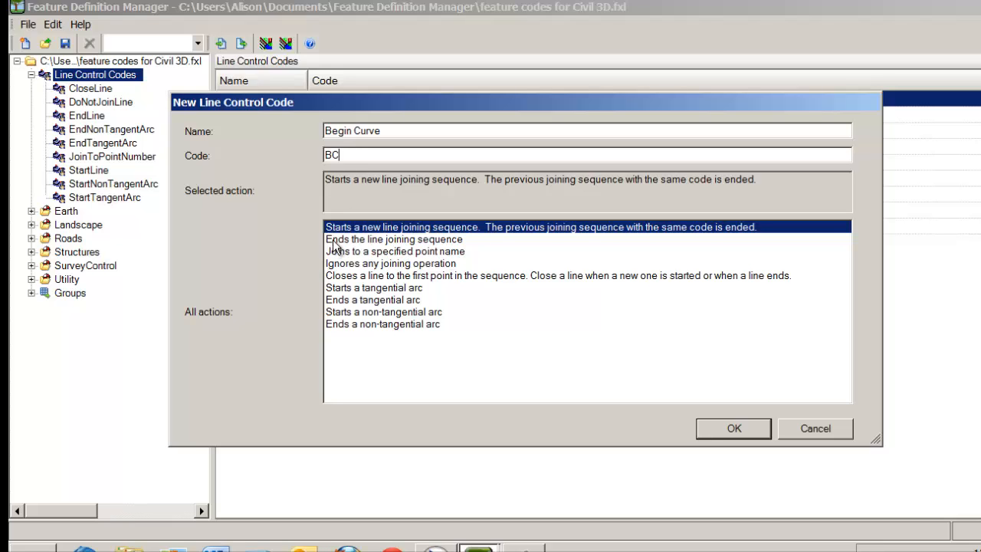
pyautogui.click(345, 313)
pyautogui.click(723, 432)
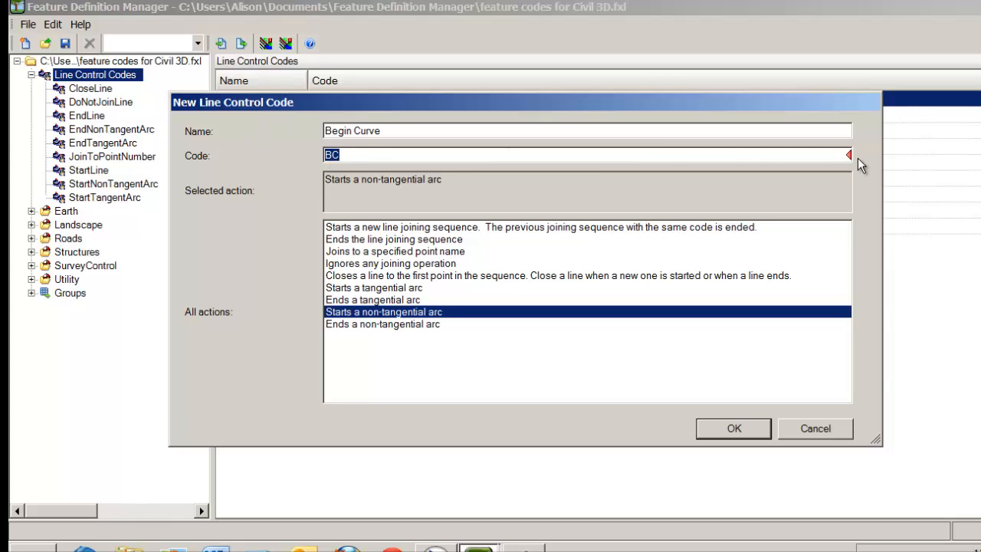
pyautogui.moveTo(848, 158)
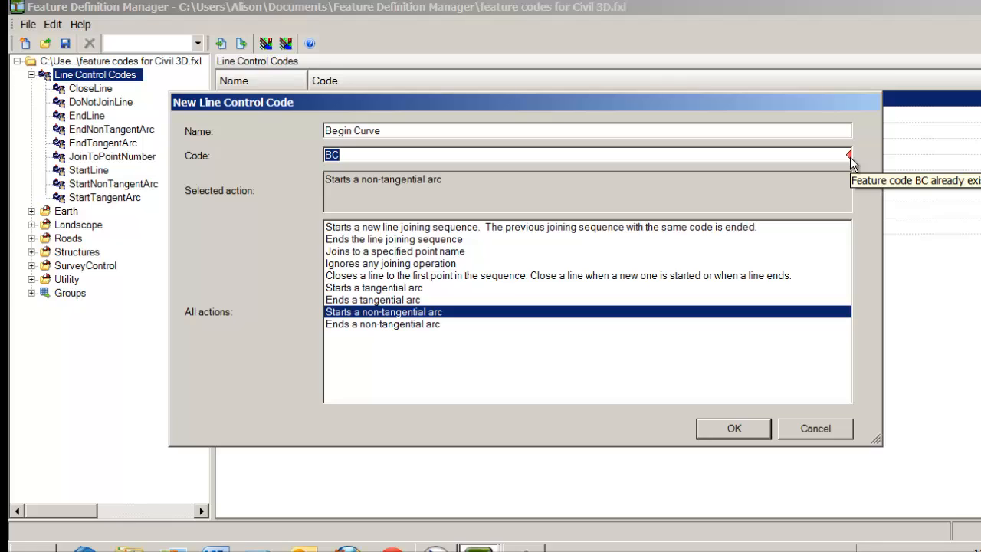
# Replace the code of the new Begin Curve line control code with BeC and create it.
pyautogui.click(348, 154)
pyautogui.moveTo(348, 154); pyautogui.dragTo(317, 155)
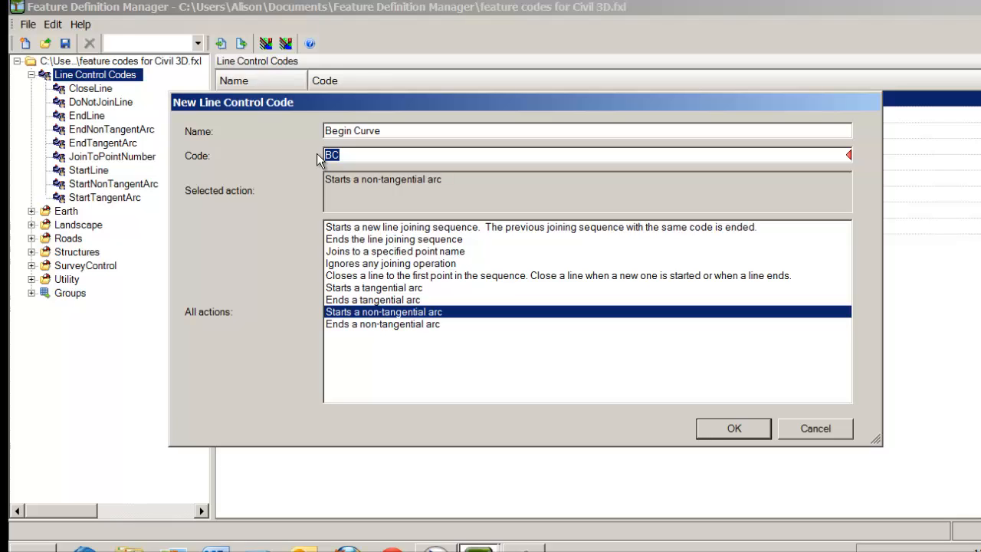
pyautogui.write('BeC')
pyautogui.click(733, 430)
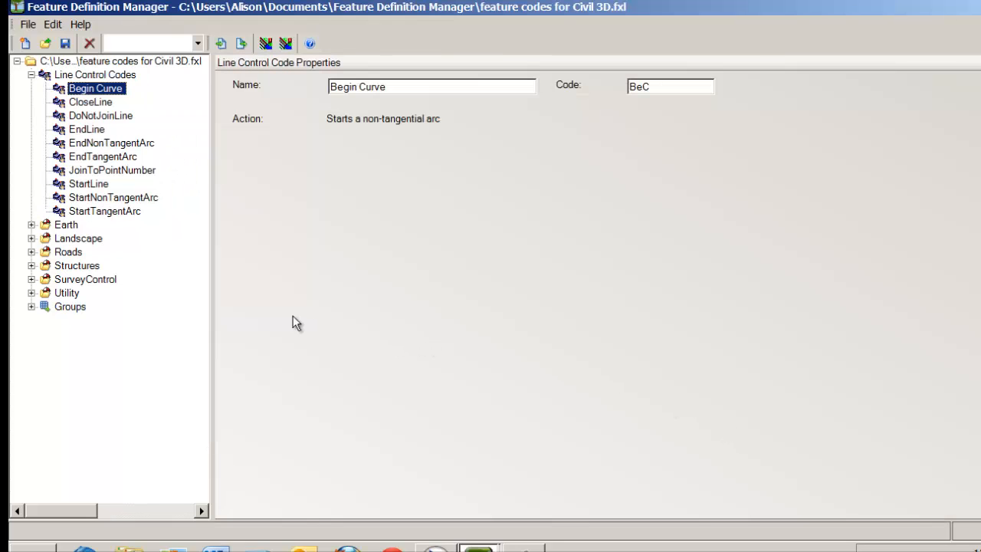
# Find the BackCurb feature, which uses the code BC, in the Roads category and delete it.
pyautogui.click(31, 226)
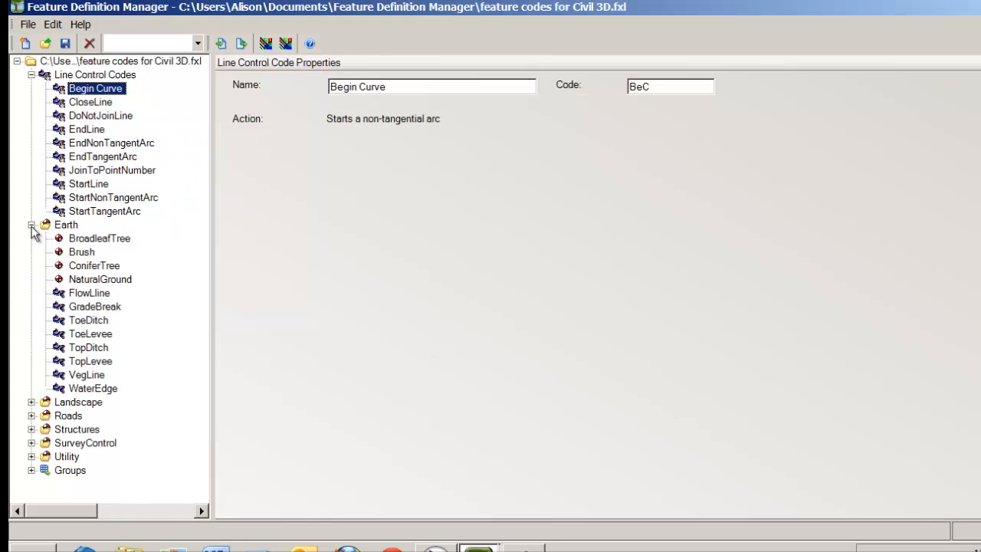
pyautogui.click(31, 403)
pyautogui.moveTo(206, 224); pyautogui.dragTo(207, 341)
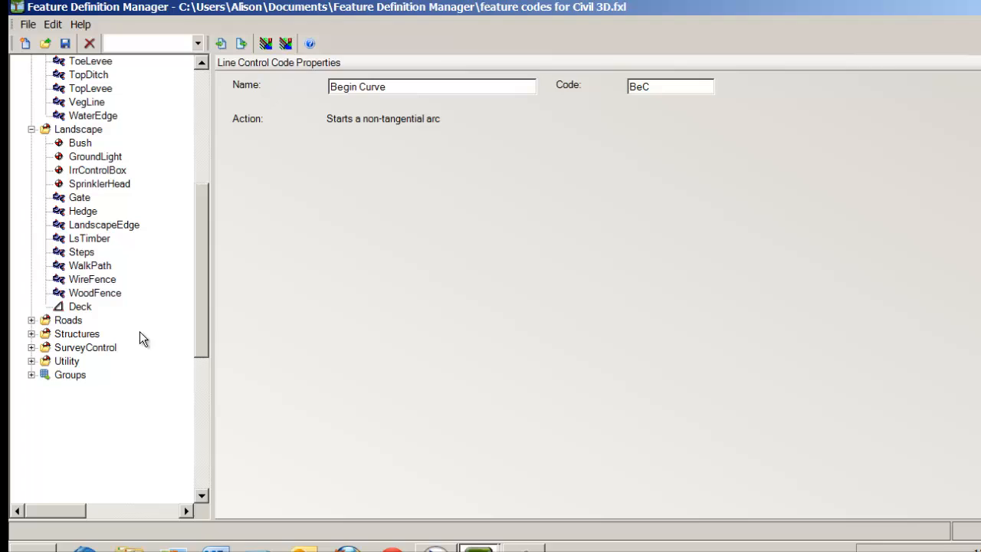
pyautogui.click(32, 320)
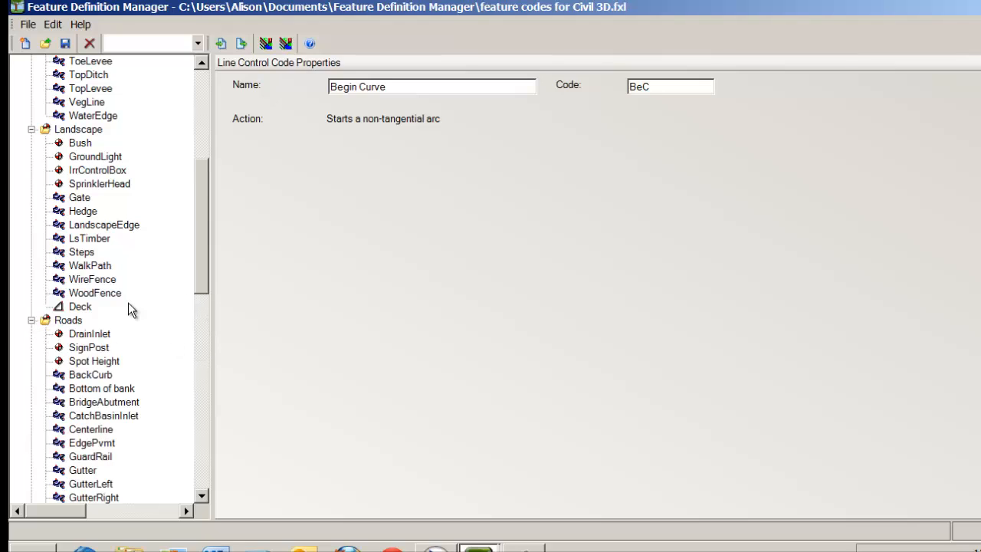
pyautogui.click(76, 376)
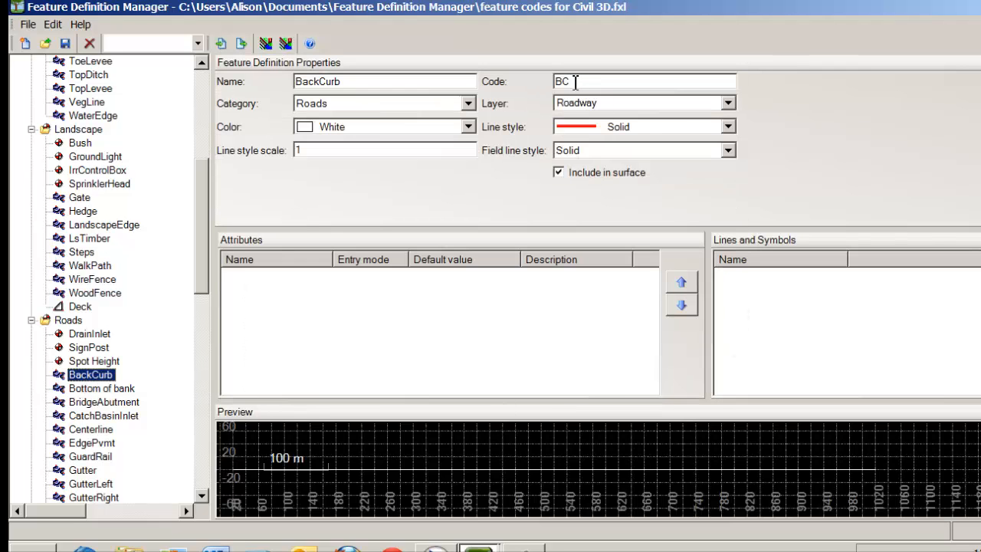
pyautogui.rightClick(88, 383)
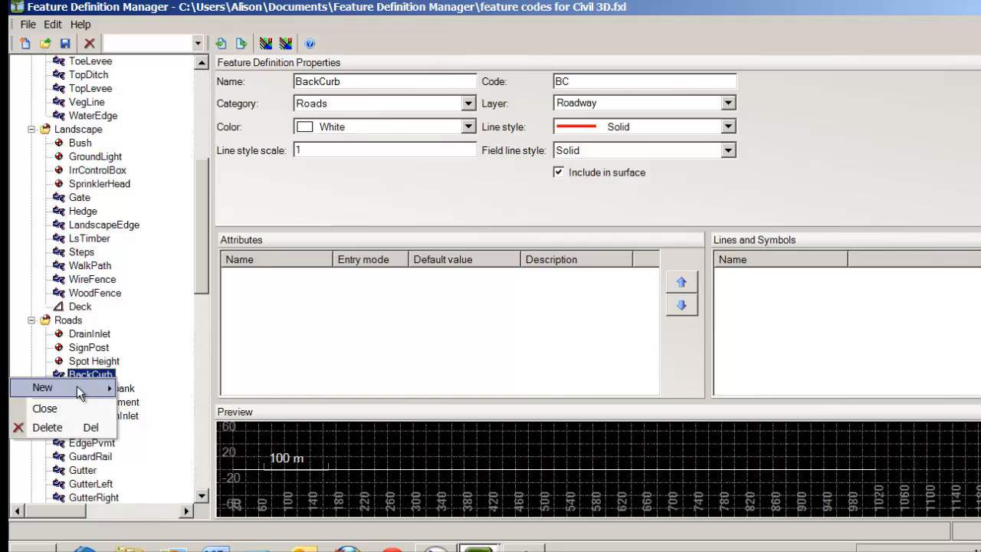
pyautogui.click(69, 429)
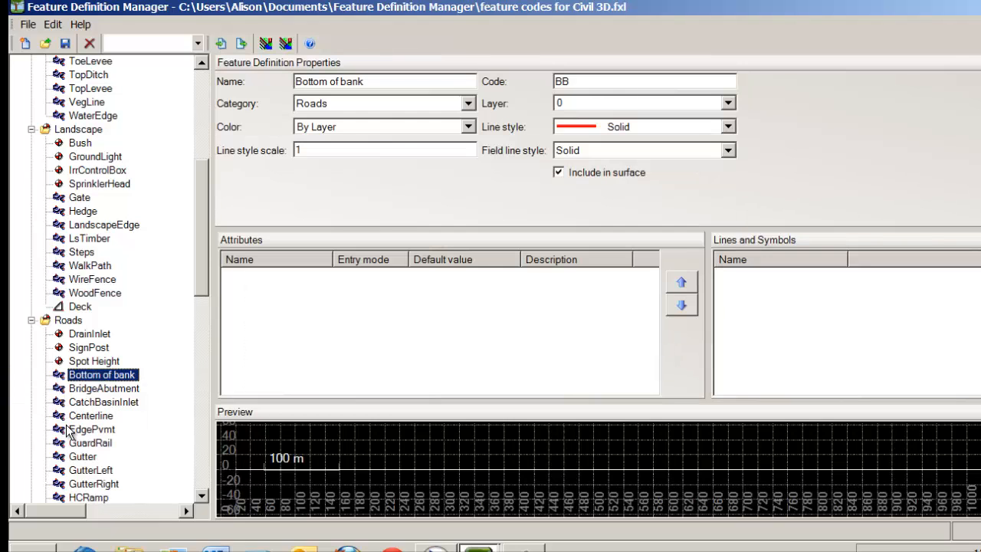
# Set the code of the Begin Curve line control code to BC and check that it is stored.
pyautogui.moveTo(197, 276); pyautogui.dragTo(211, 164)
pyautogui.click(106, 91)
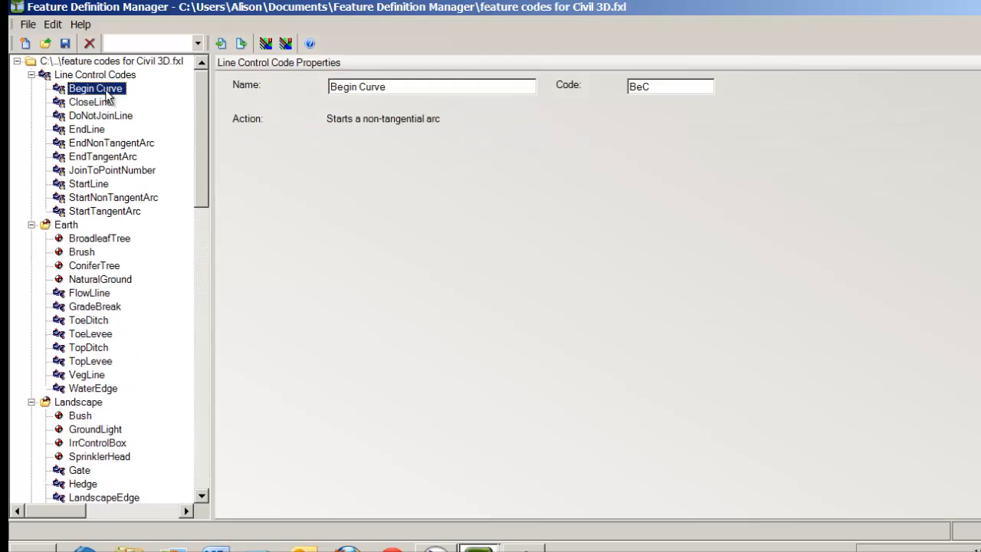
pyautogui.moveTo(652, 88); pyautogui.dragTo(640, 90)
pyautogui.write('C')
pyautogui.click(105, 103)
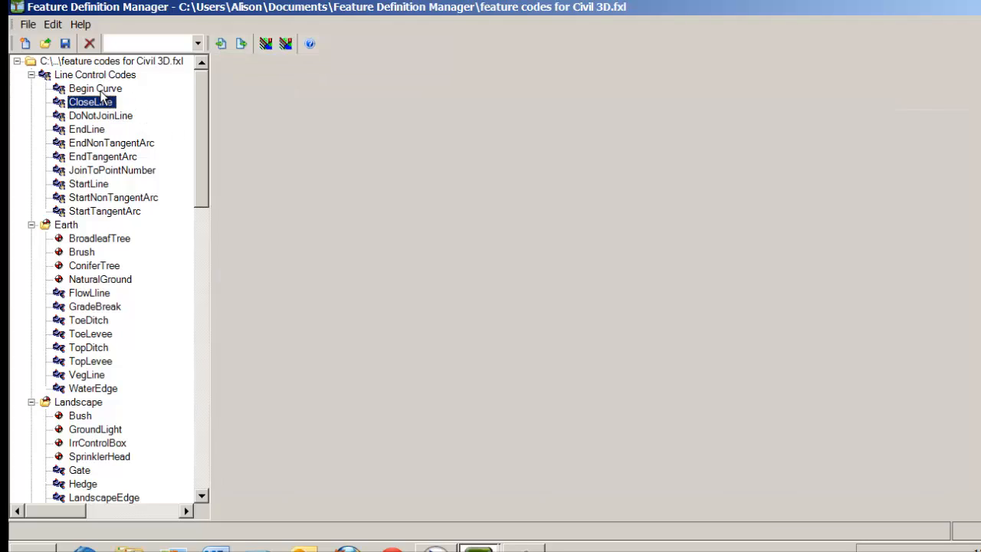
pyautogui.click(100, 89)
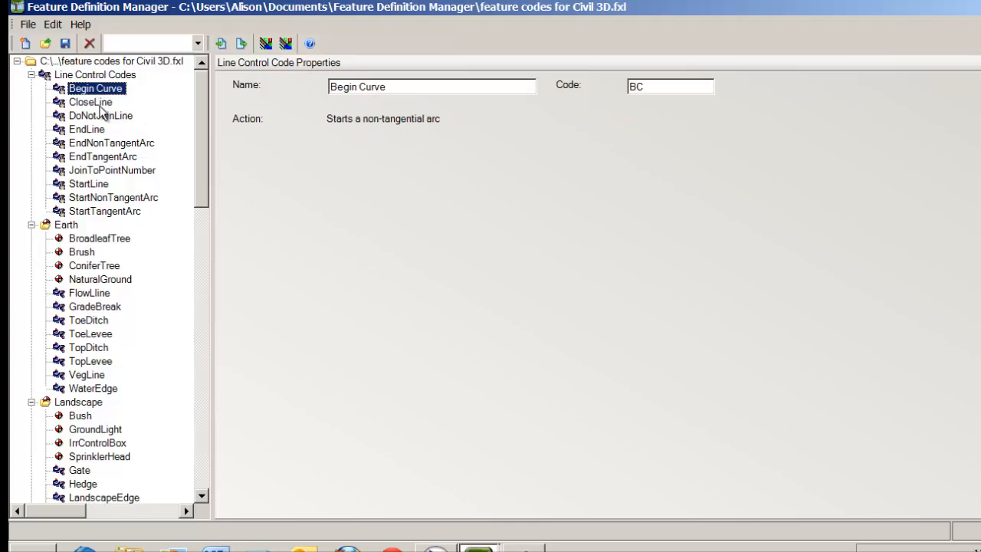
pyautogui.click(101, 103)
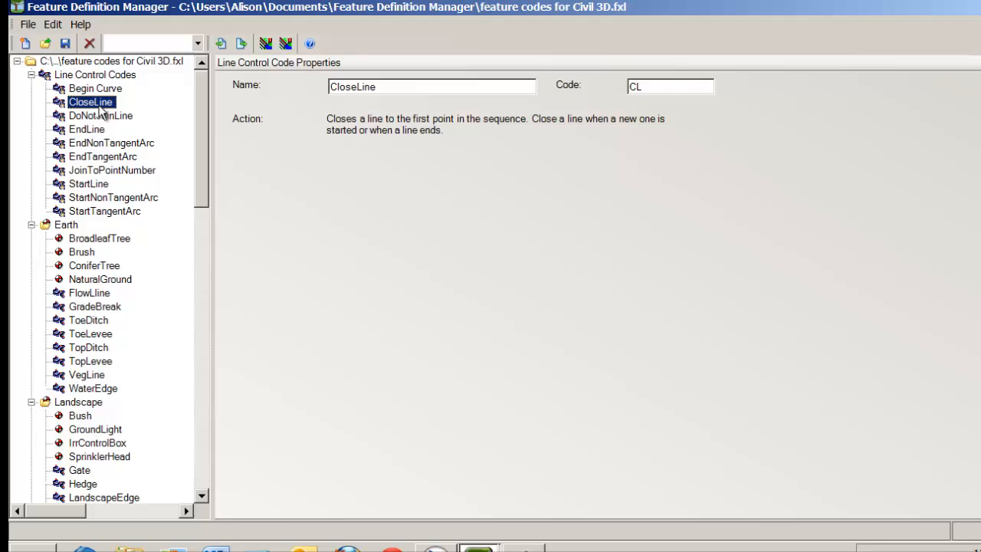
# Create a line feature definition named ROW with code ROW in the Roads category, keeping layer 0 and the Solid line style.
pyautogui.click(86, 238)
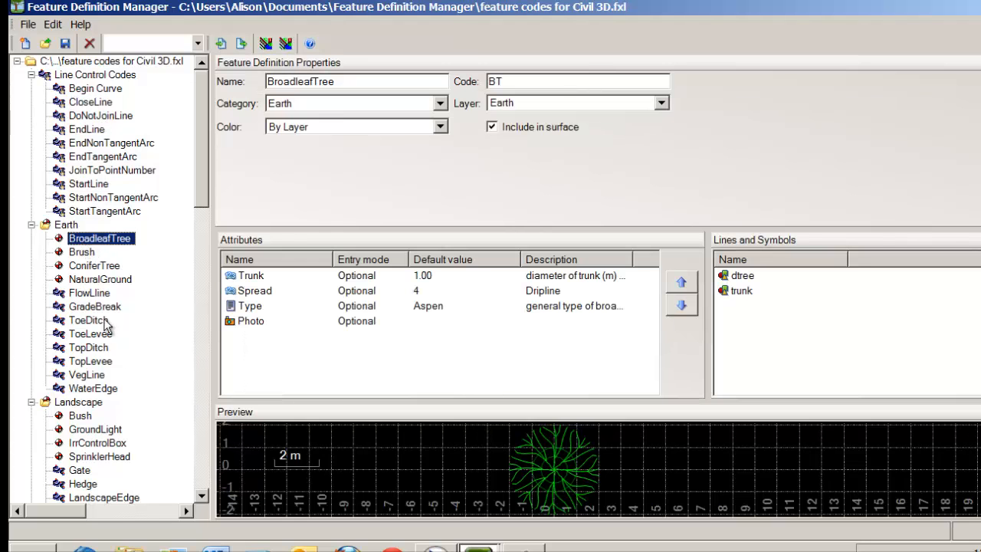
pyautogui.moveTo(197, 179); pyautogui.dragTo(204, 332)
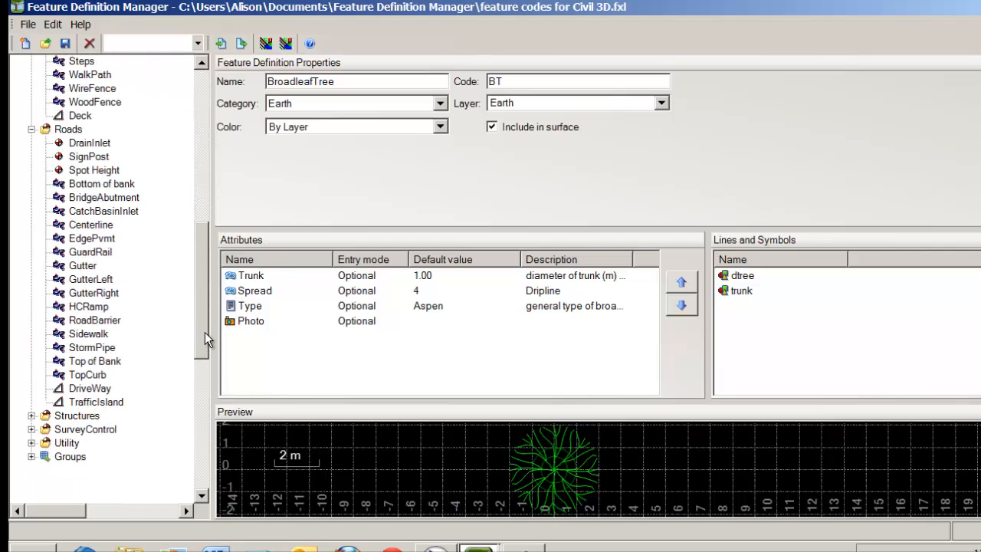
pyautogui.click(76, 132)
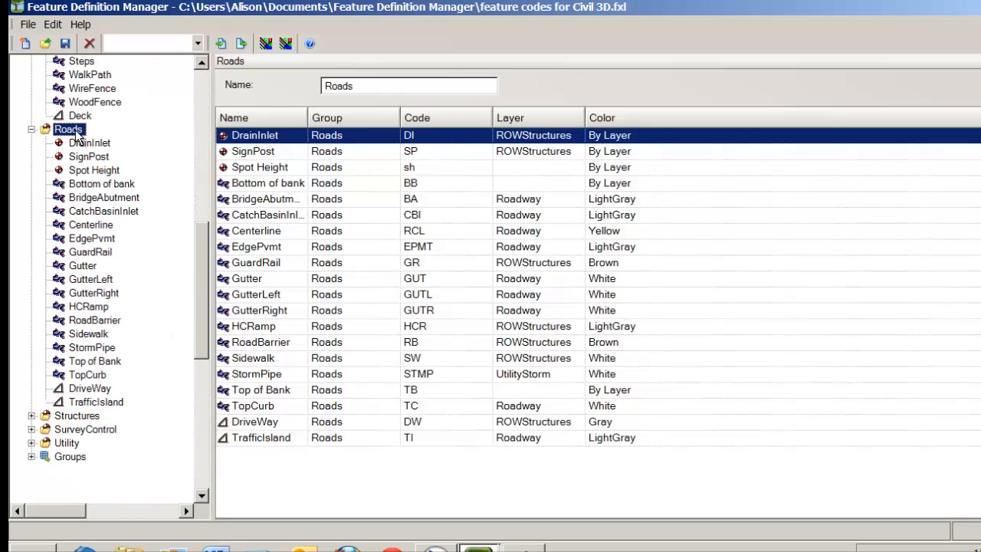
pyautogui.rightClick(77, 134)
pyautogui.moveTo(80, 148)
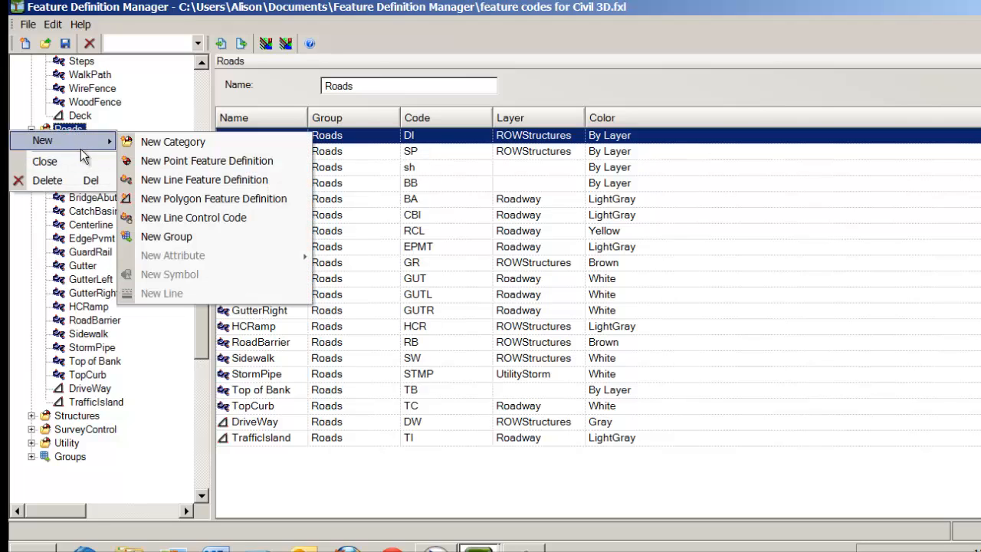
pyautogui.click(139, 179)
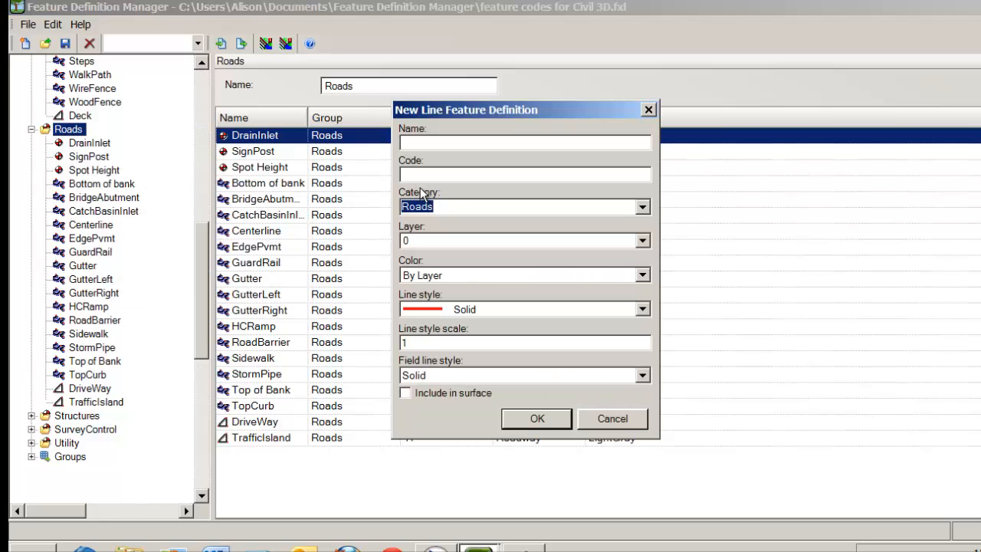
pyautogui.write('ROW')
pyautogui.click(455, 174)
pyautogui.write('ROW')
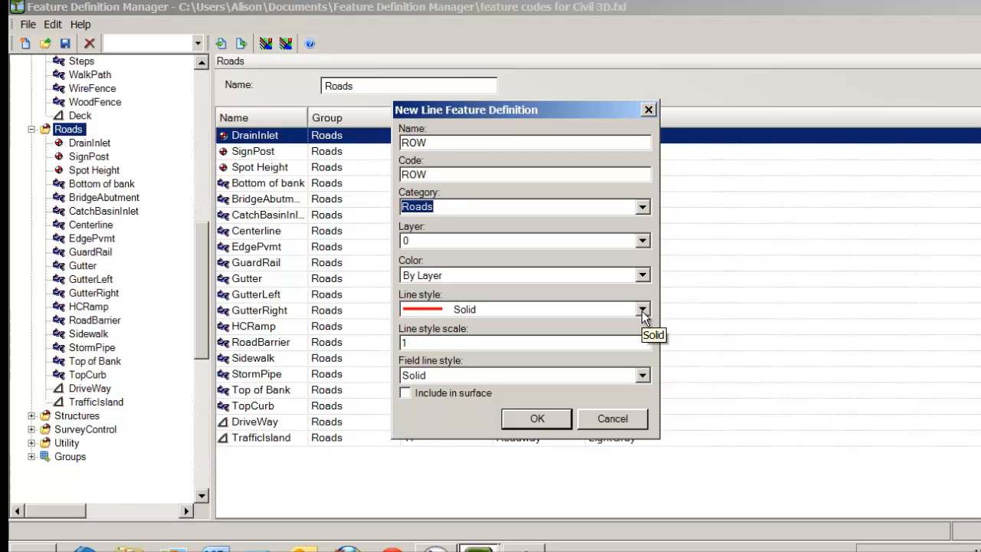
pyautogui.click(524, 420)
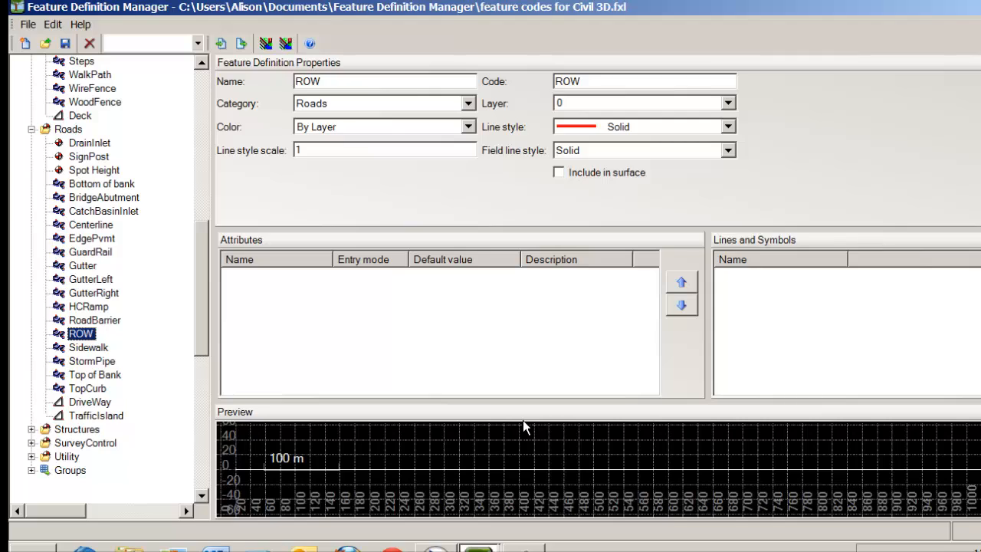
# Start a new line for the ROW feature and open the line style manager from its style choices.
pyautogui.rightClick(741, 331)
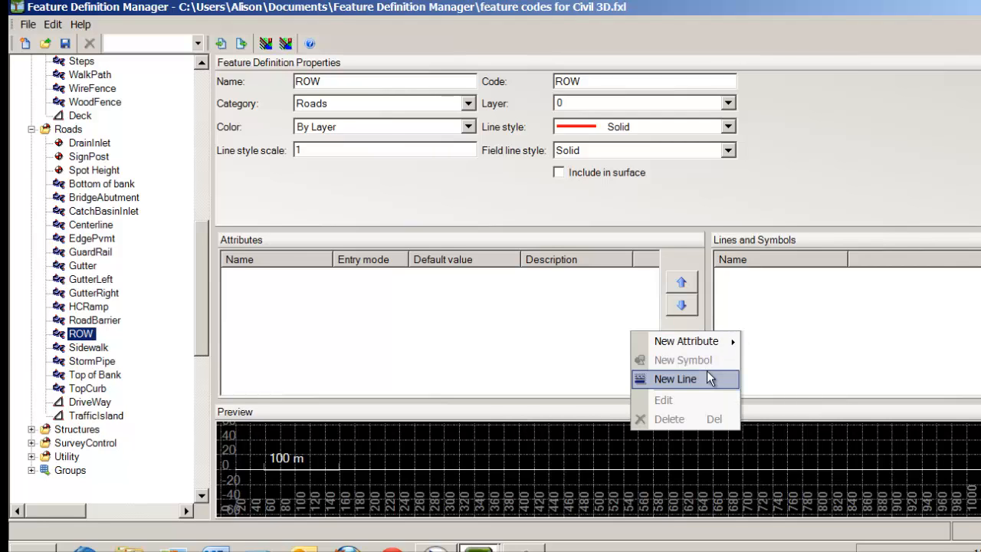
pyautogui.click(675, 378)
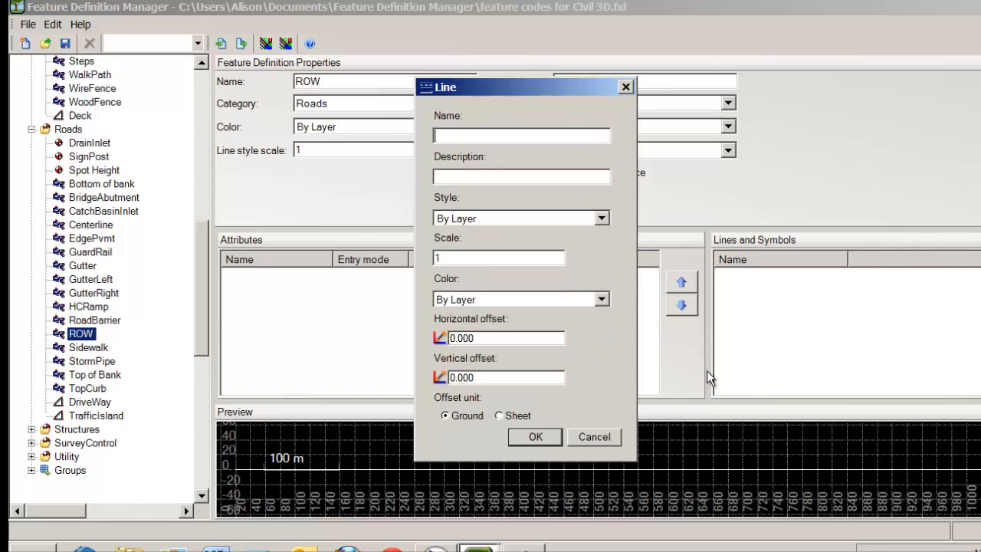
pyautogui.click(602, 219)
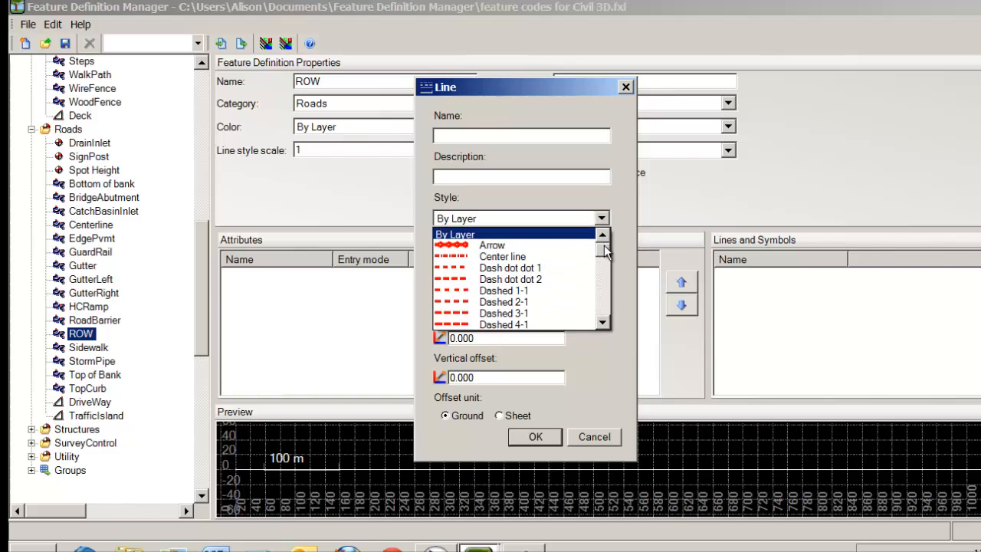
pyautogui.moveTo(606, 251); pyautogui.dragTo(609, 325)
pyautogui.click(520, 325)
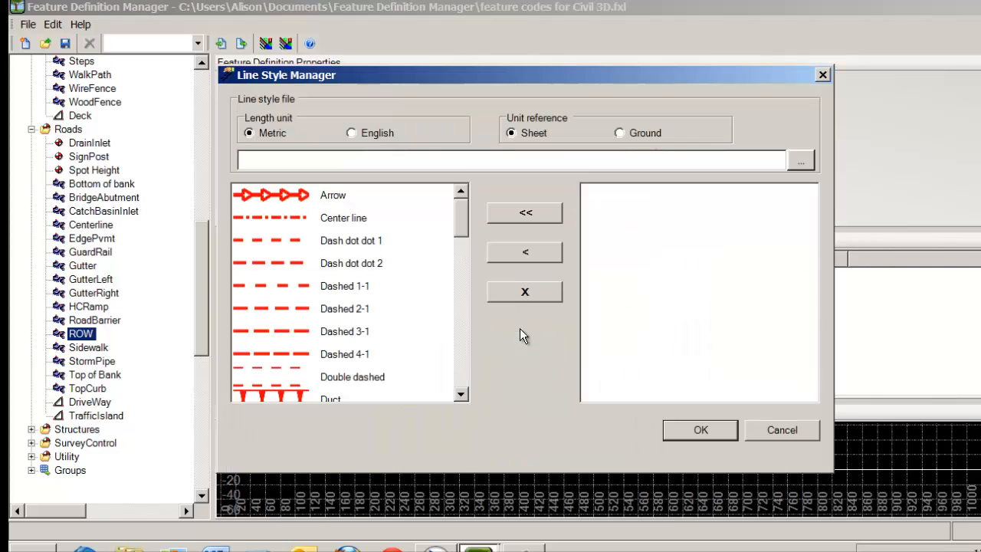
# Load the AutoCAD drawing Survey Symbols 2010.dwg from the frontier precision\feature code presentation documents folder as the line style file.
pyautogui.click(801, 160)
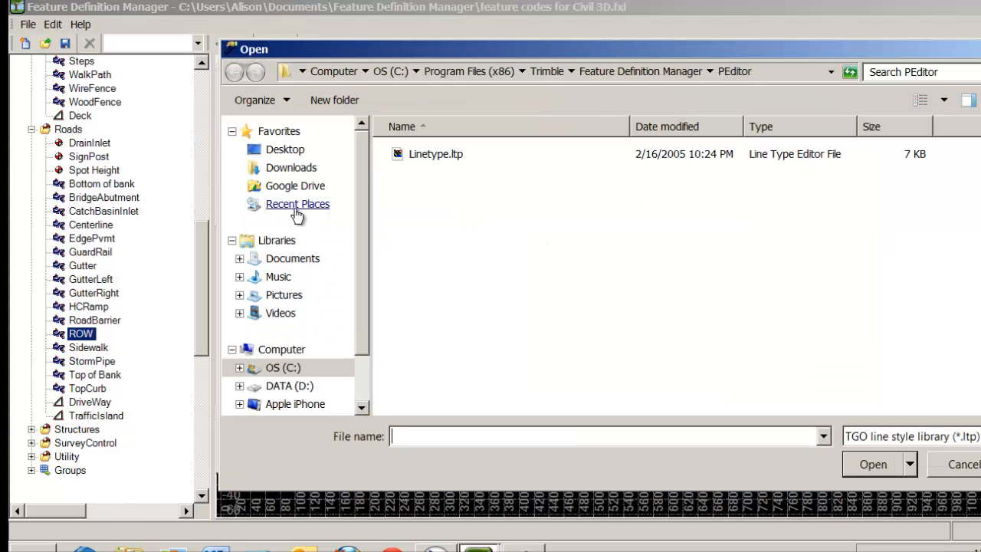
pyautogui.click(279, 260)
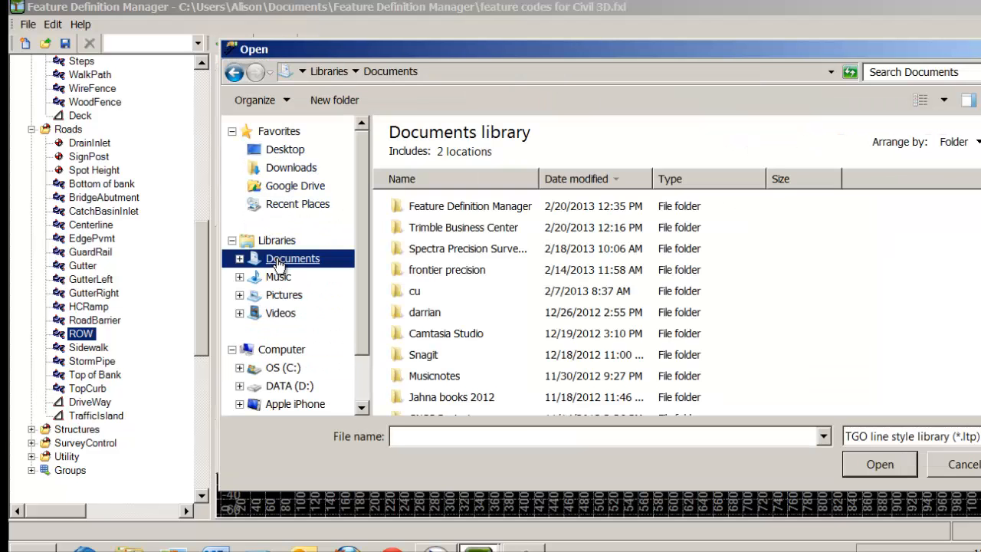
pyautogui.doubleClick(433, 275)
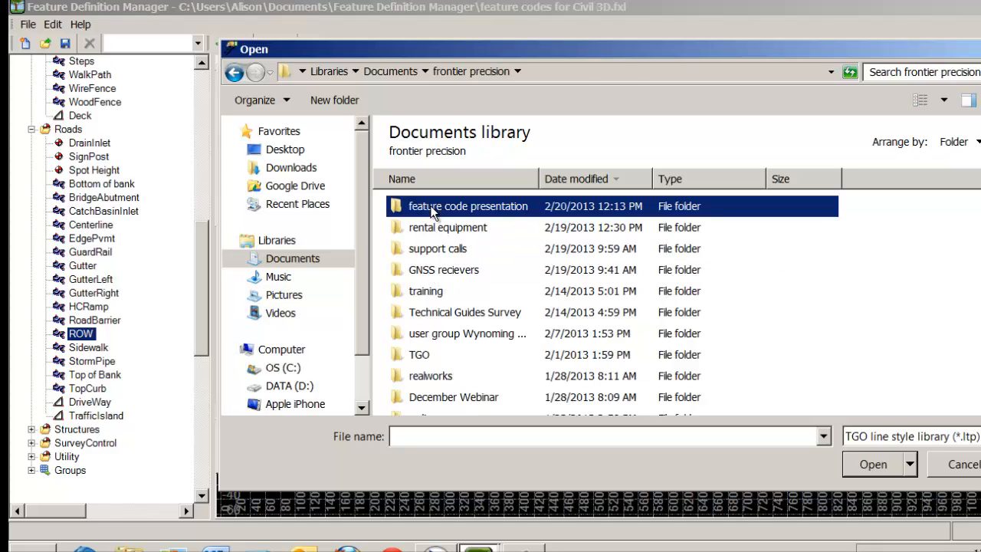
pyautogui.doubleClick(433, 209)
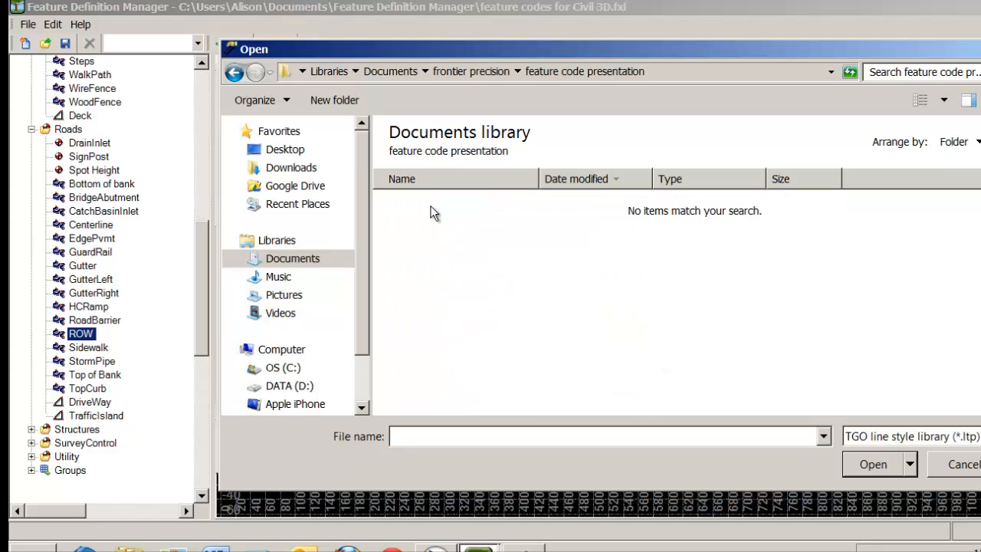
pyautogui.click(977, 436)
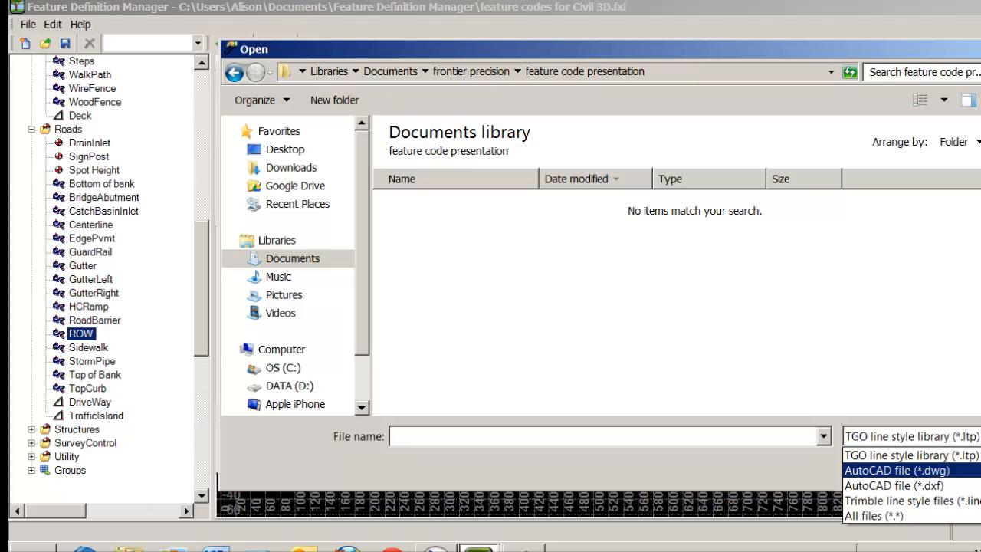
pyautogui.click(976, 471)
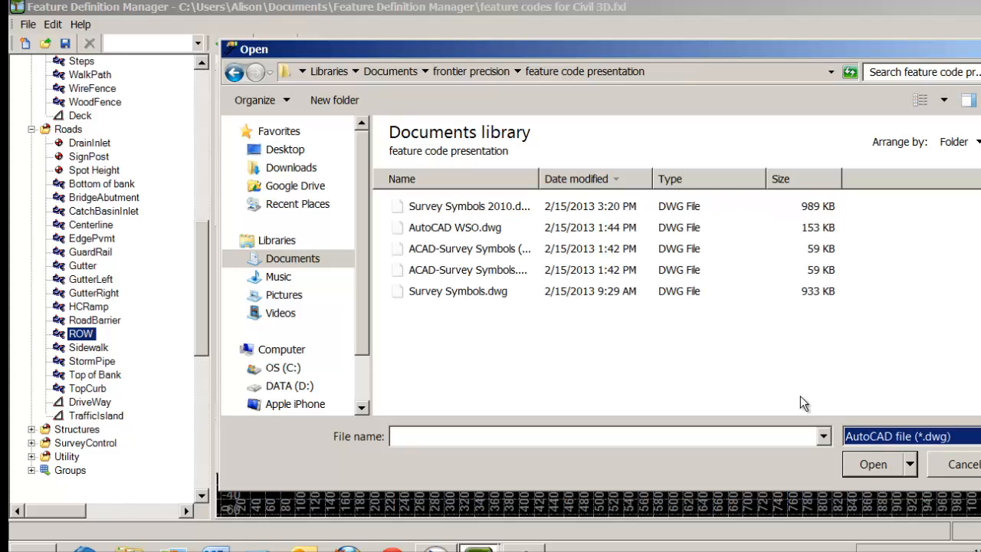
pyautogui.click(506, 208)
pyautogui.click(878, 467)
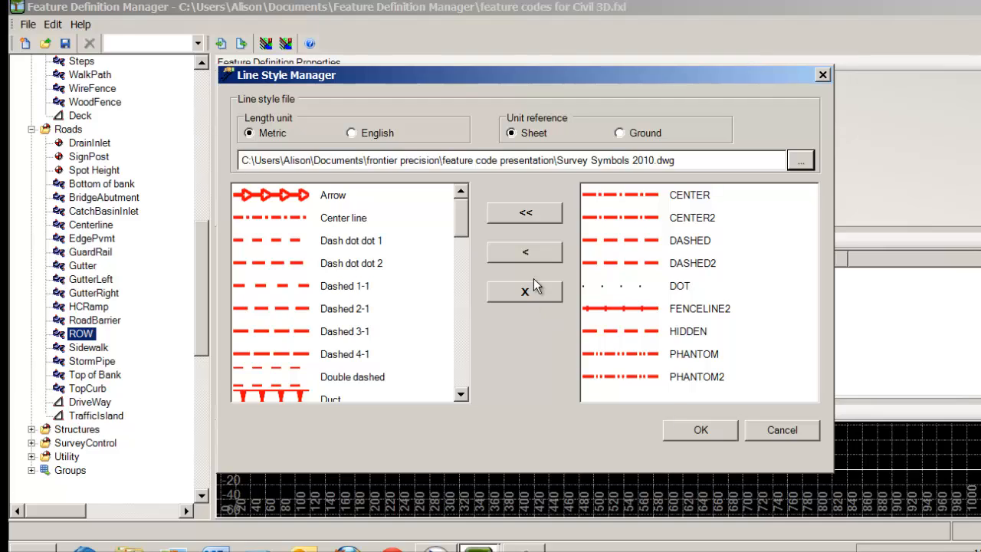
# Import all line styles from the drawing and choose PHANTOM as the new line's style.
pyautogui.click(526, 214)
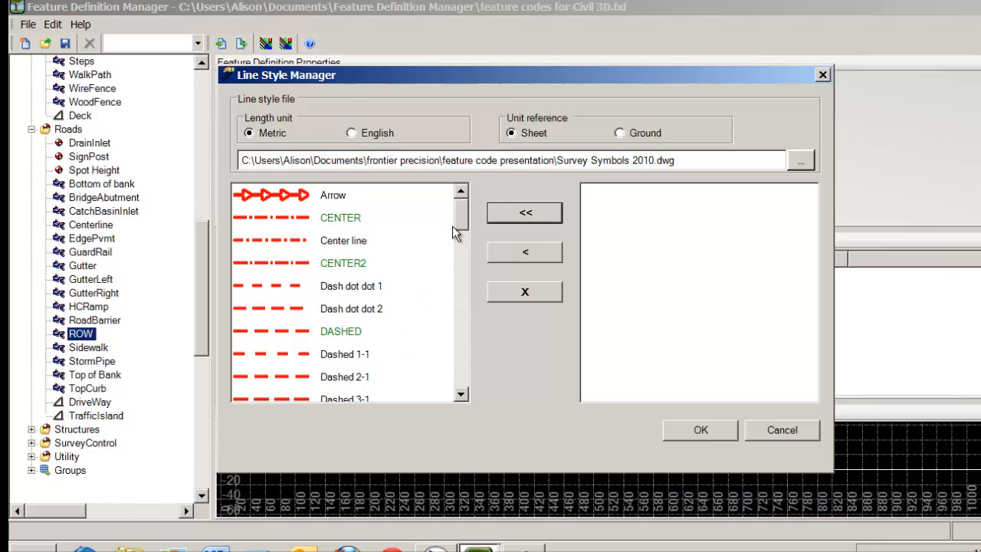
pyautogui.moveTo(462, 214); pyautogui.dragTo(475, 289)
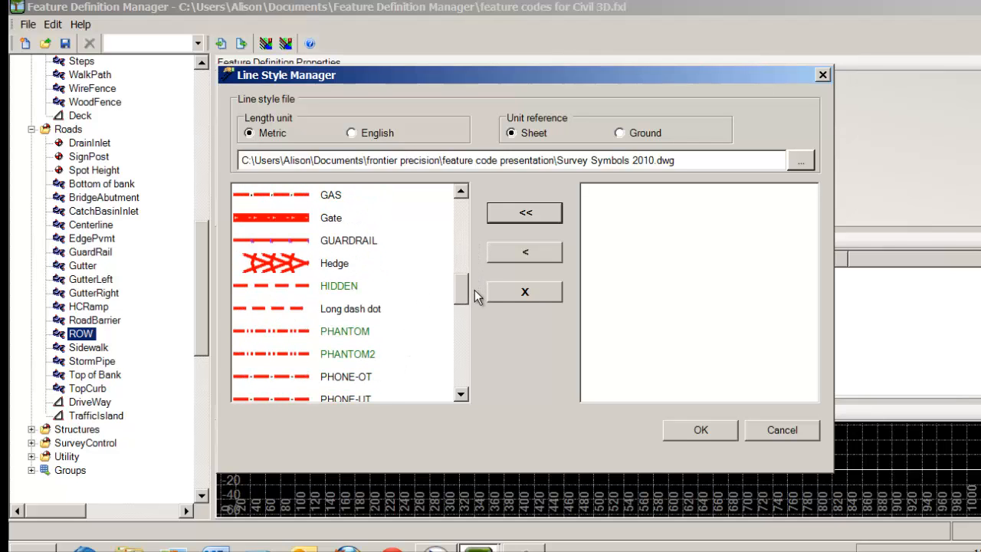
pyautogui.click(272, 328)
pyautogui.click(698, 430)
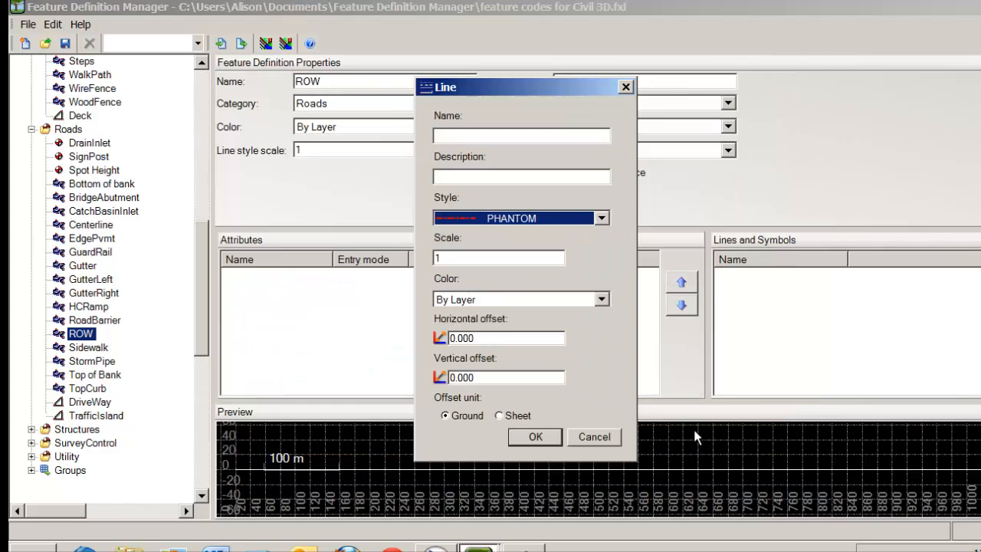
# Name the new line Phantom and add it to the ROW feature.
pyautogui.click(528, 435)
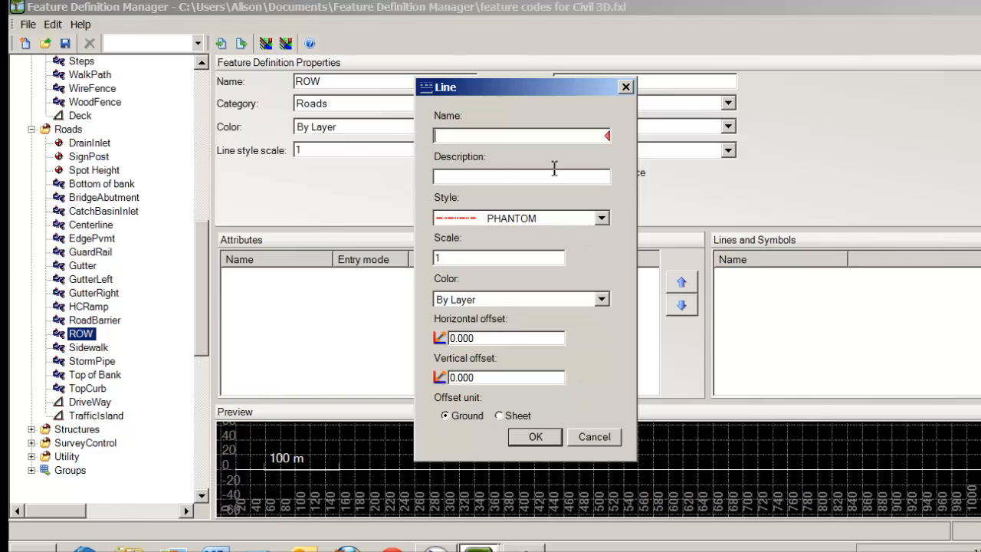
pyautogui.write('Pho')
pyautogui.press('BackSpace')
pyautogui.write('antom')
pyautogui.click(535, 436)
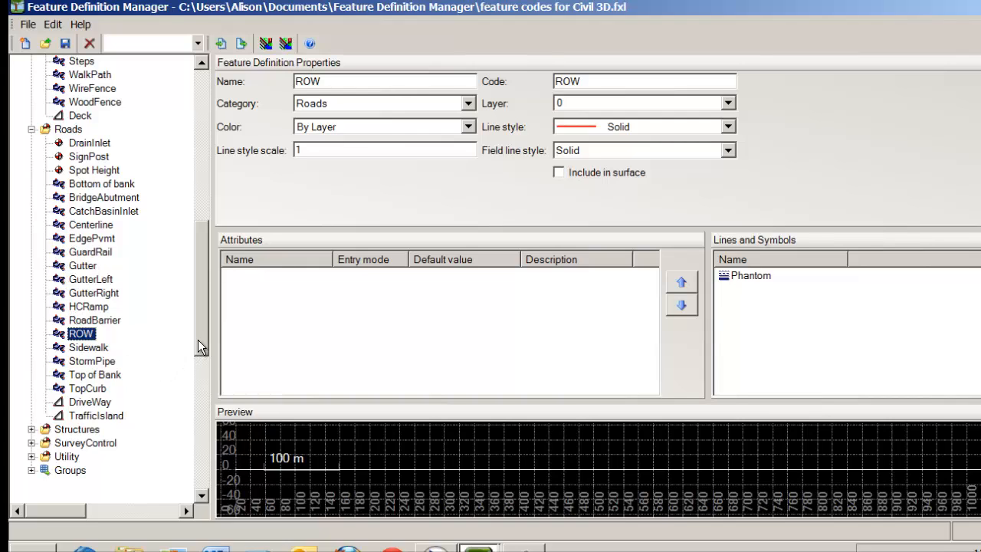
# Expand the Utility category and look through its features.
pyautogui.moveTo(198, 341); pyautogui.dragTo(198, 349)
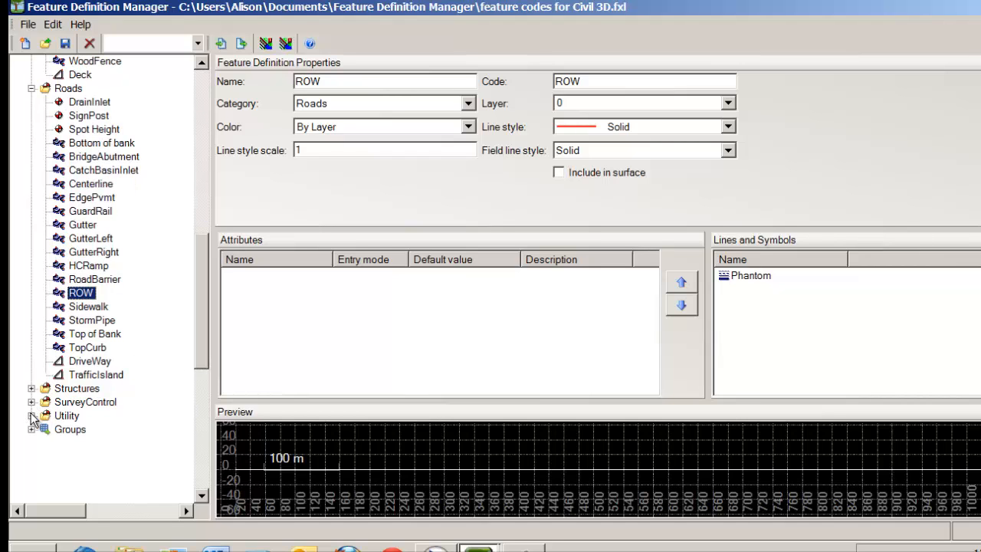
pyautogui.click(31, 415)
pyautogui.moveTo(201, 241); pyautogui.dragTo(201, 344)
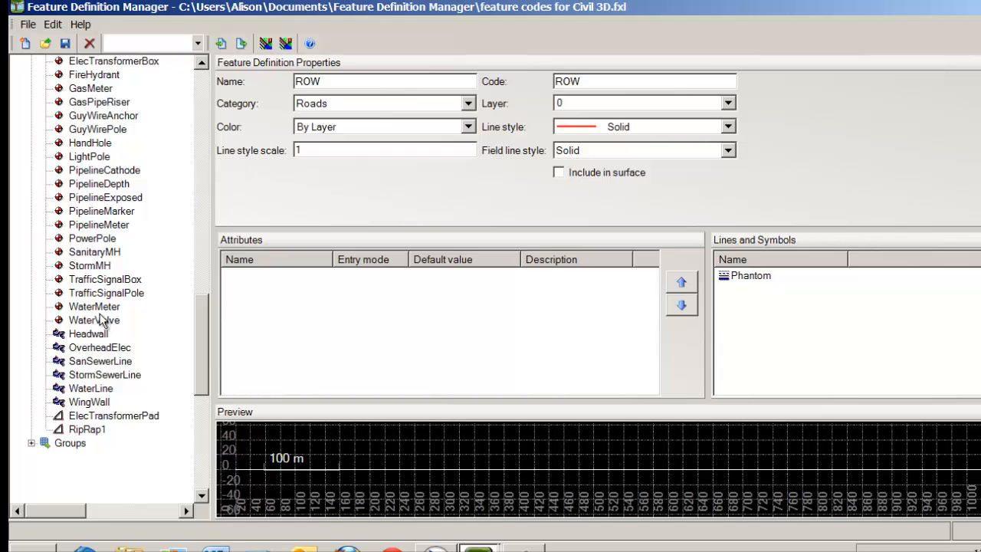
pyautogui.moveTo(206, 344); pyautogui.dragTo(207, 286)
pyautogui.click(65, 225)
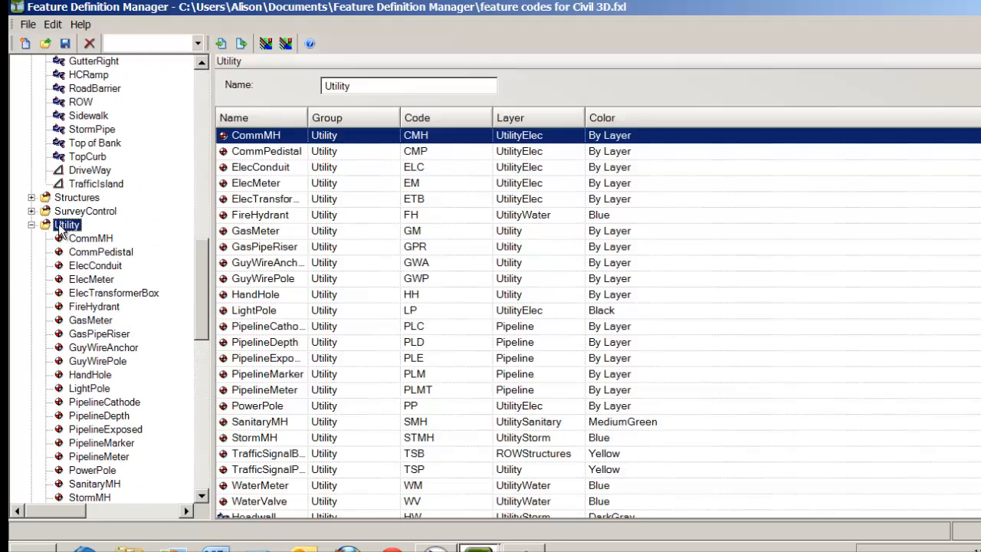
pyautogui.rightClick(58, 230)
pyautogui.moveTo(54, 236)
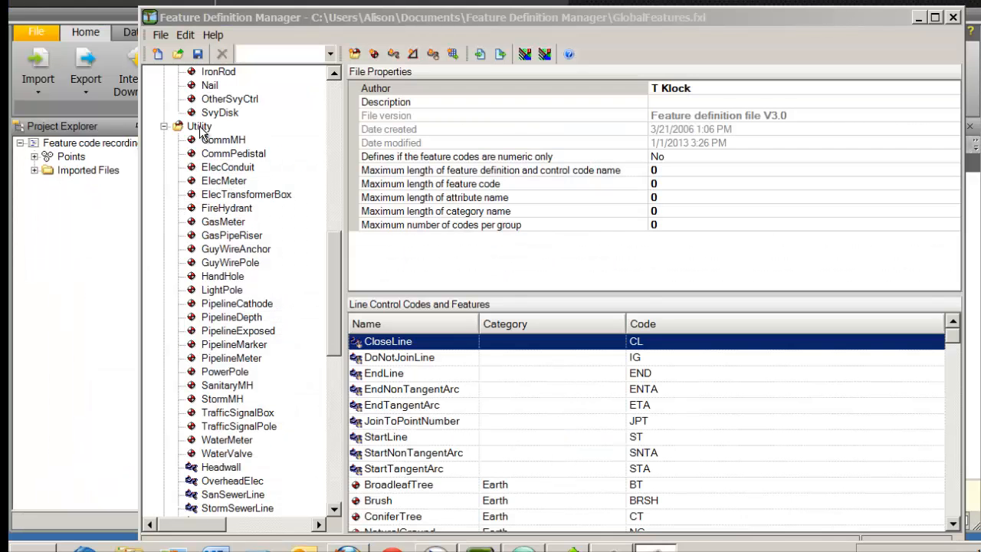
# Create a point feature definition named Water Shut off with code WSO in the Utility category of GlobalFeatures.fxl.
pyautogui.click(201, 127)
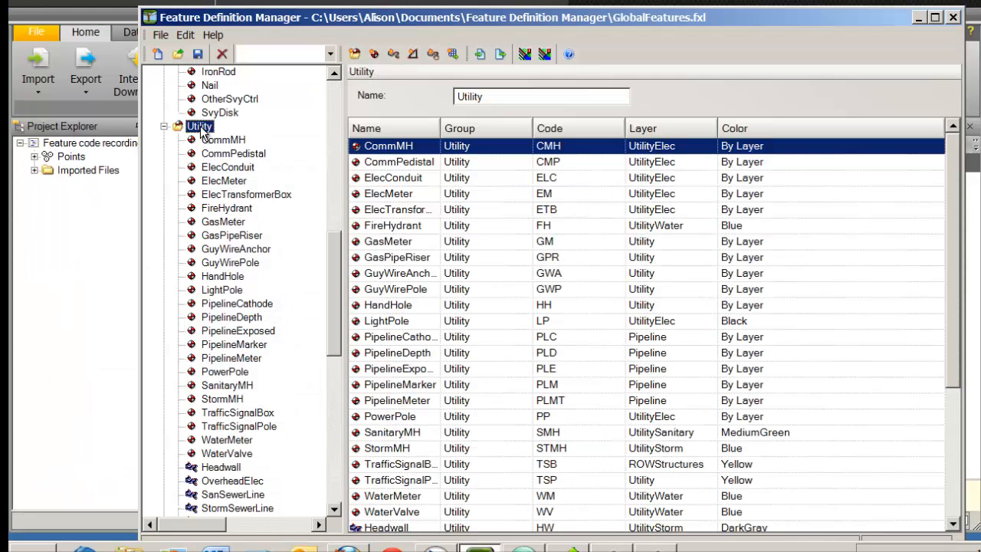
pyautogui.rightClick(202, 130)
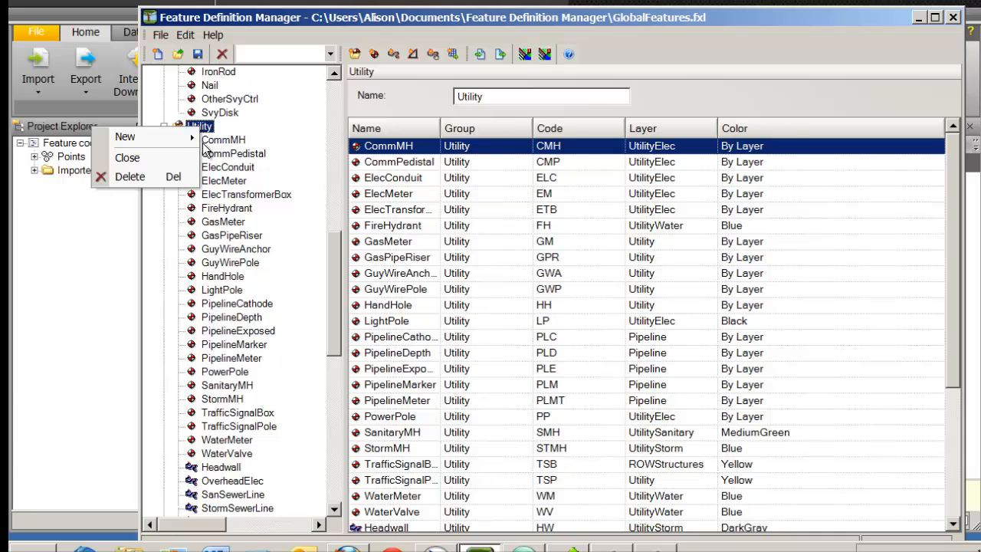
pyautogui.moveTo(181, 139)
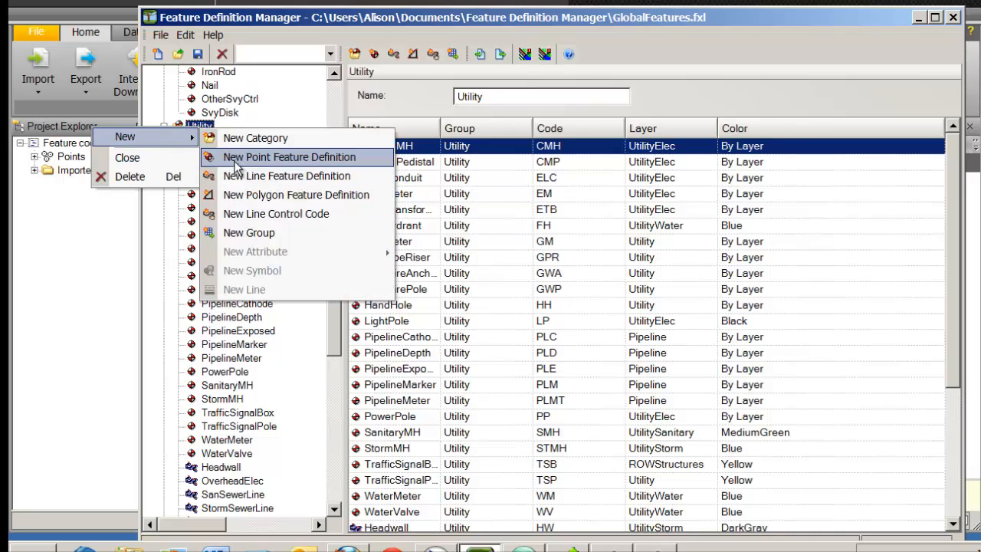
pyautogui.click(288, 157)
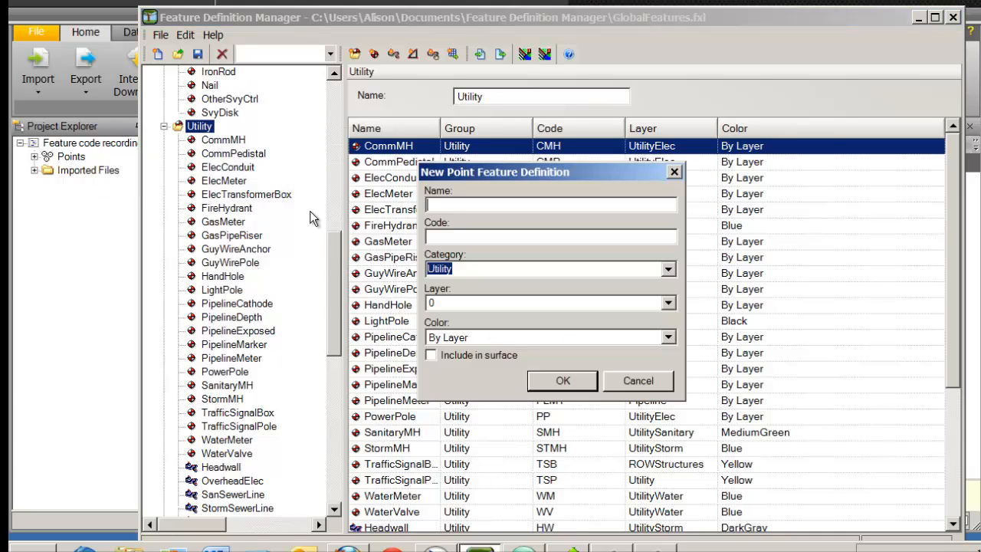
pyautogui.write('Water Shu')
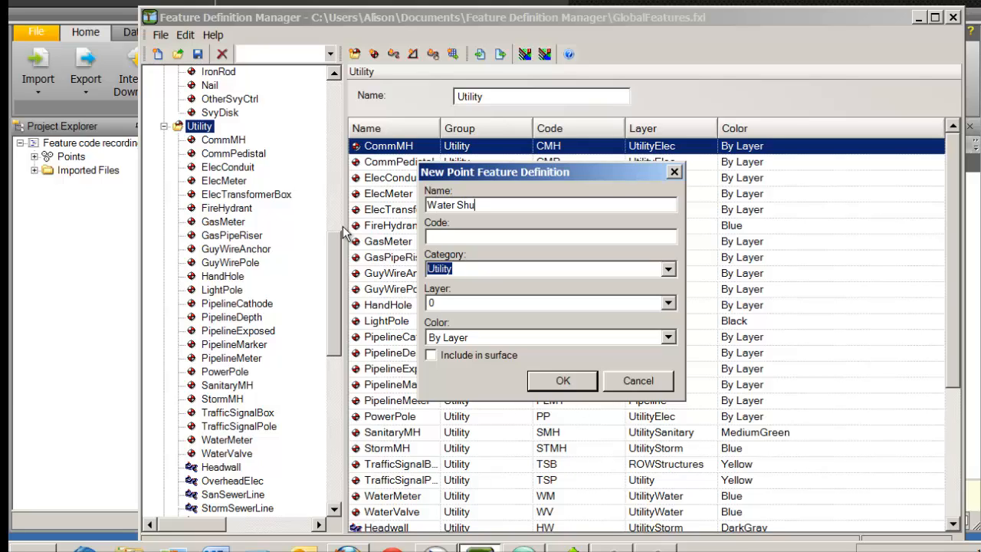
pyautogui.write('t off')
pyautogui.click(449, 239)
pyautogui.write('WSO')
pyautogui.click(562, 382)
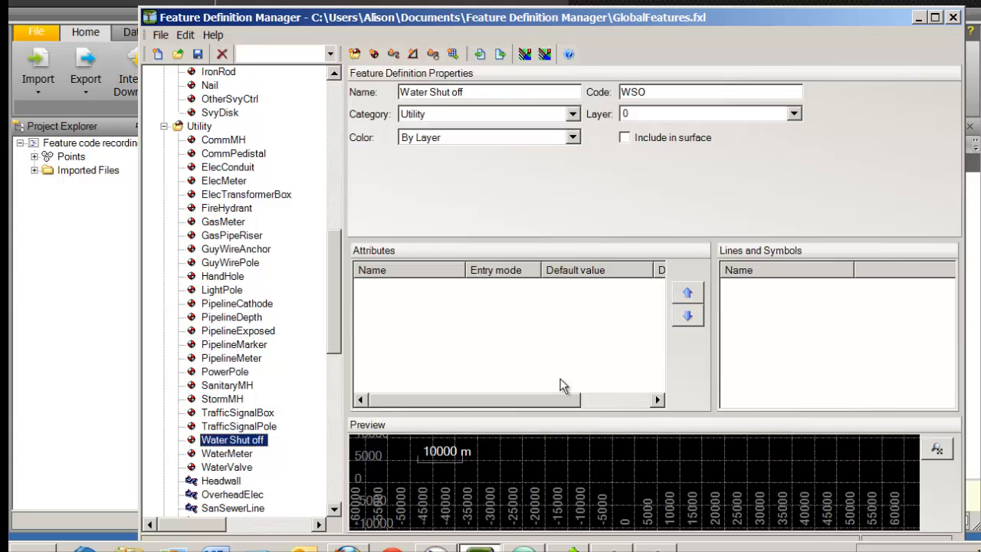
# Start a new symbol for the Water Shut off feature and open the import of additional symbols.
pyautogui.rightClick(779, 338)
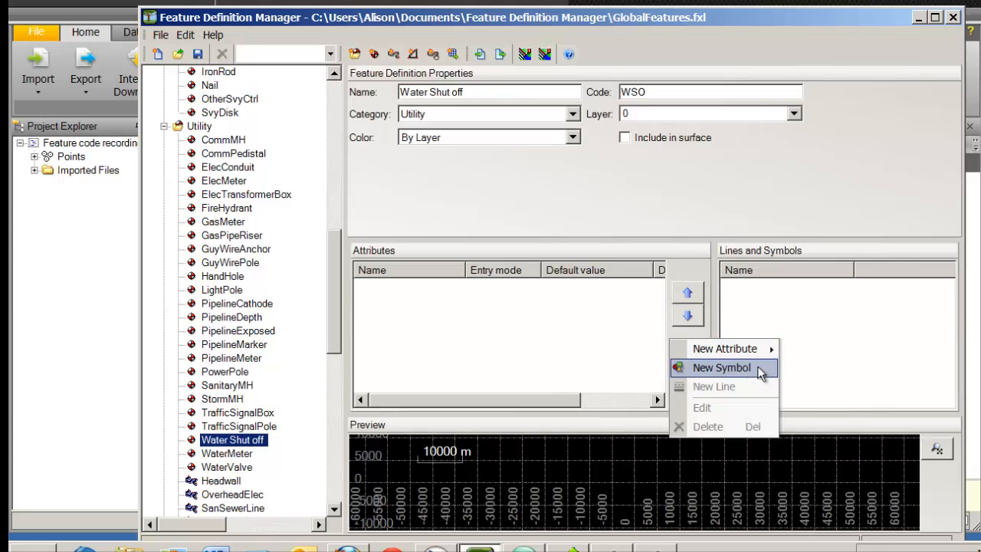
pyautogui.click(758, 367)
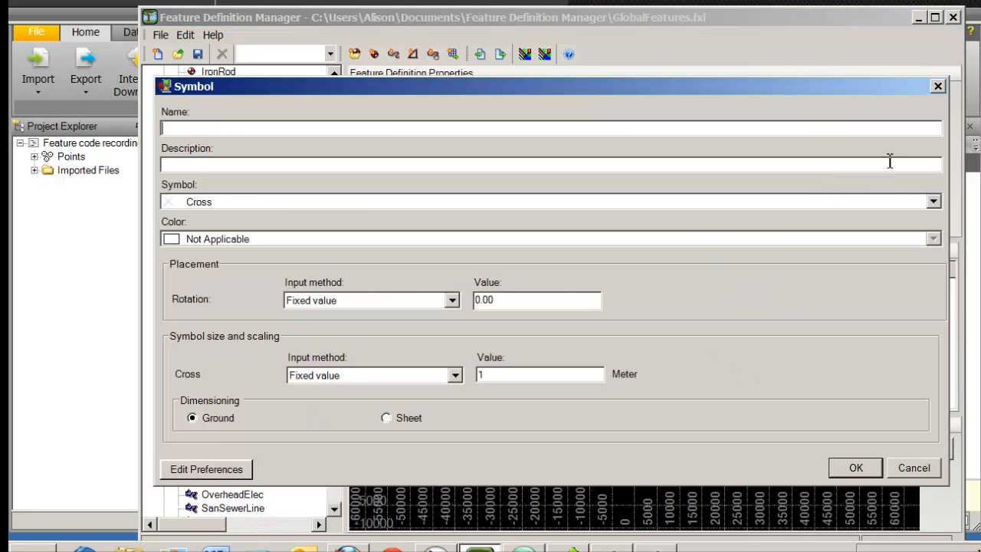
pyautogui.click(933, 203)
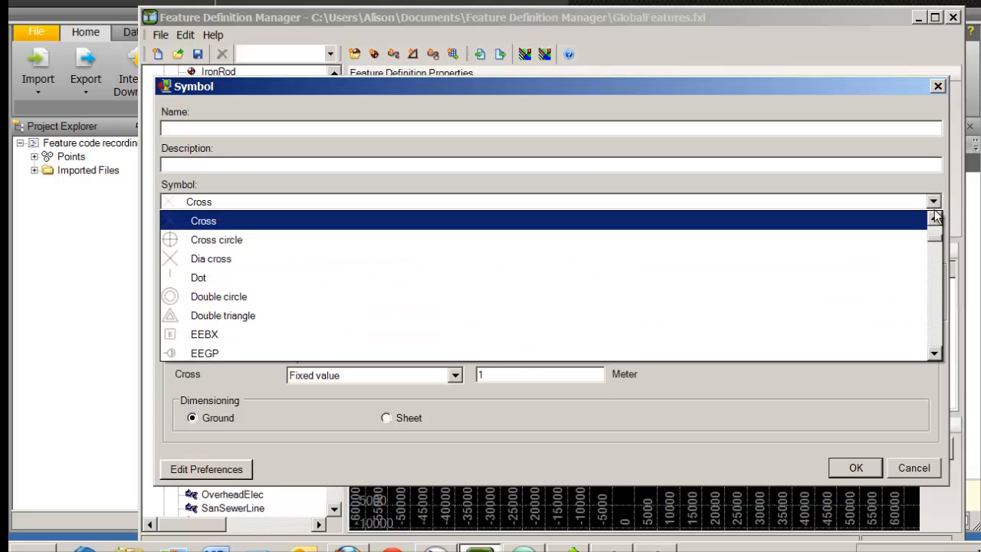
pyautogui.scroll(-5, 942, 267)
pyautogui.moveTo(941, 261); pyautogui.dragTo(911, 410)
pyautogui.moveTo(941, 245); pyautogui.dragTo(940, 350)
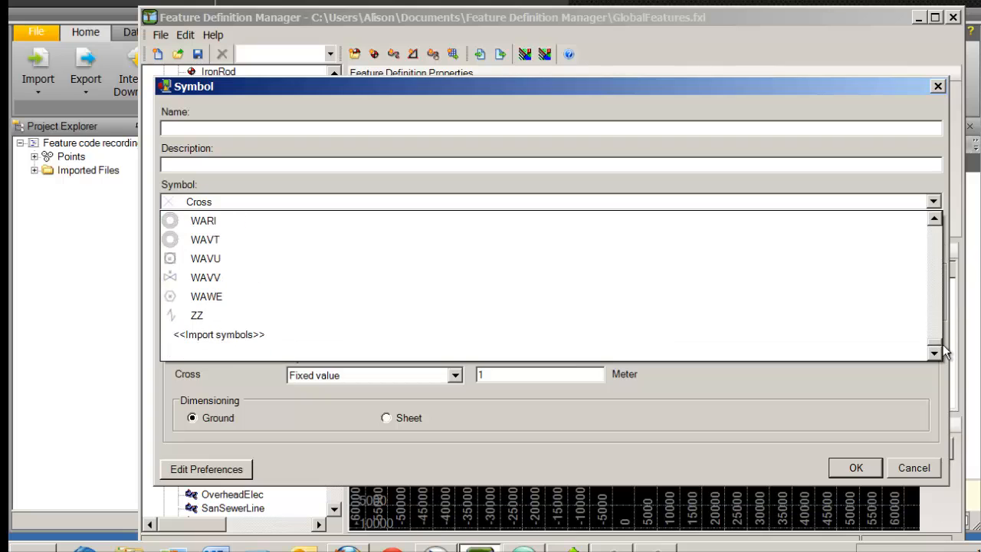
pyautogui.click(281, 337)
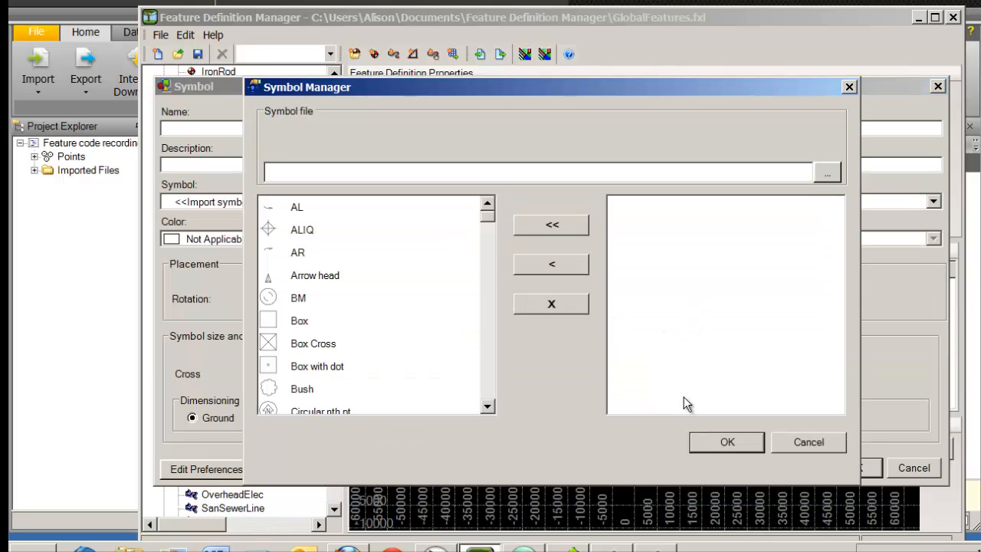
# Load the AutoCAD drawing Survey Symbols 2010.dwg from the feature code presentation folder in frontier precision as the symbol file.
pyautogui.click(827, 173)
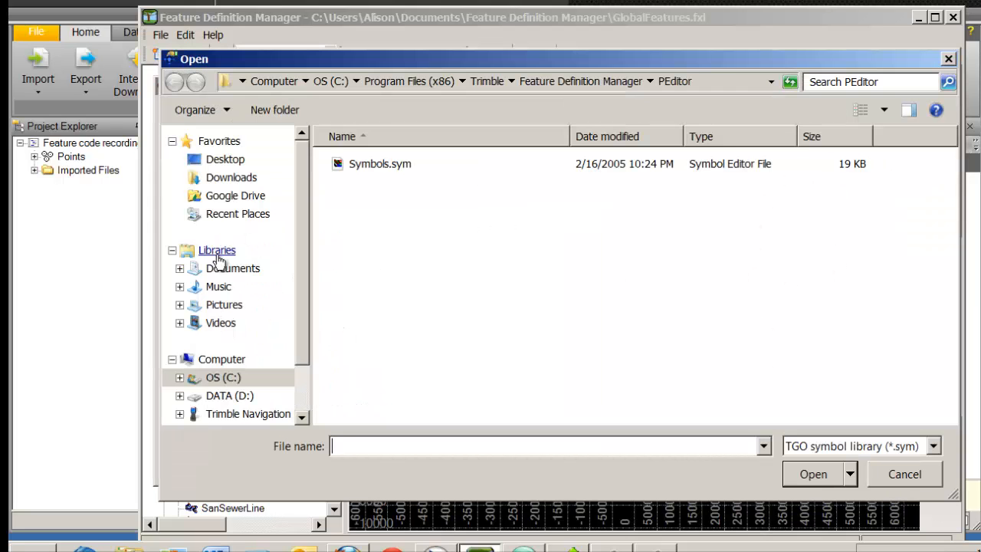
pyautogui.click(244, 268)
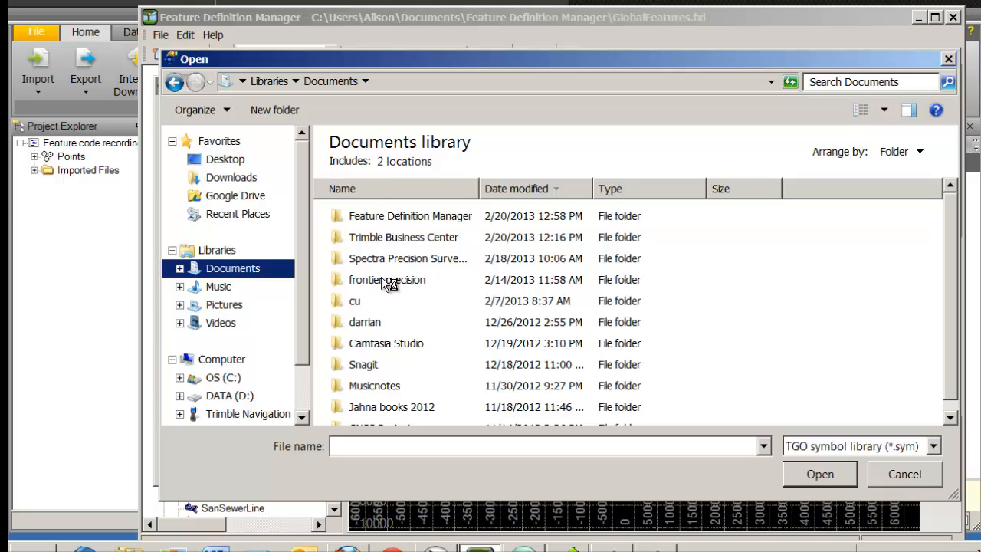
pyautogui.click(385, 280)
pyautogui.doubleClick(385, 239)
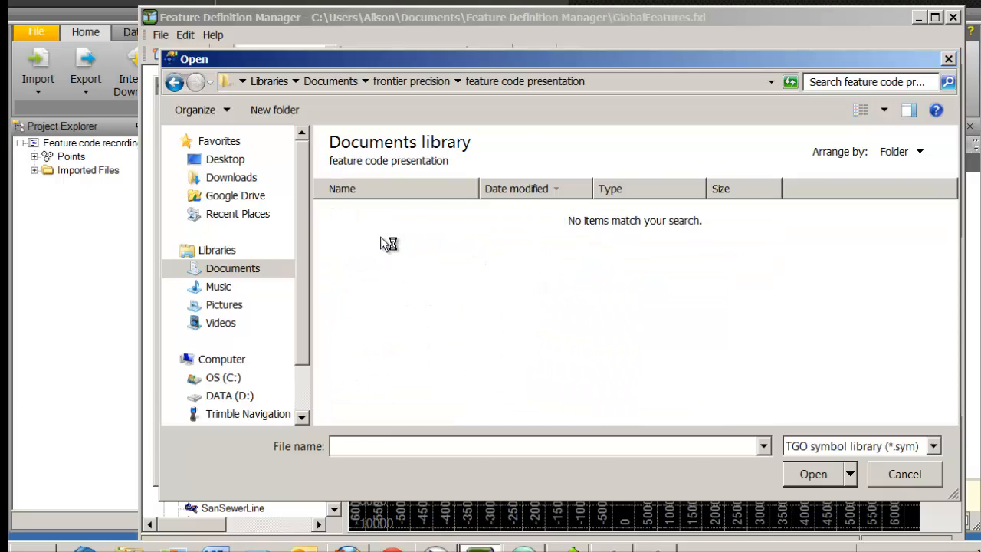
pyautogui.click(933, 446)
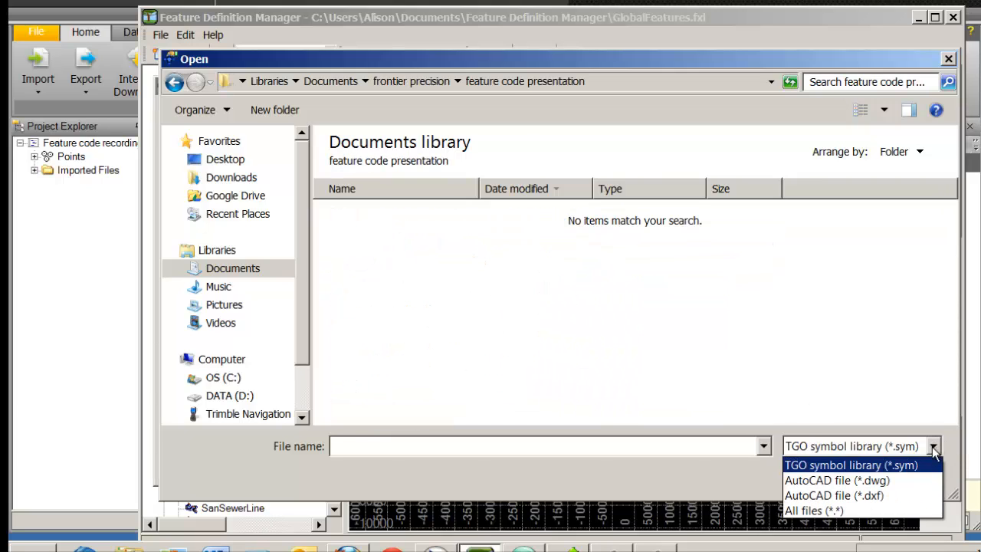
pyautogui.click(908, 483)
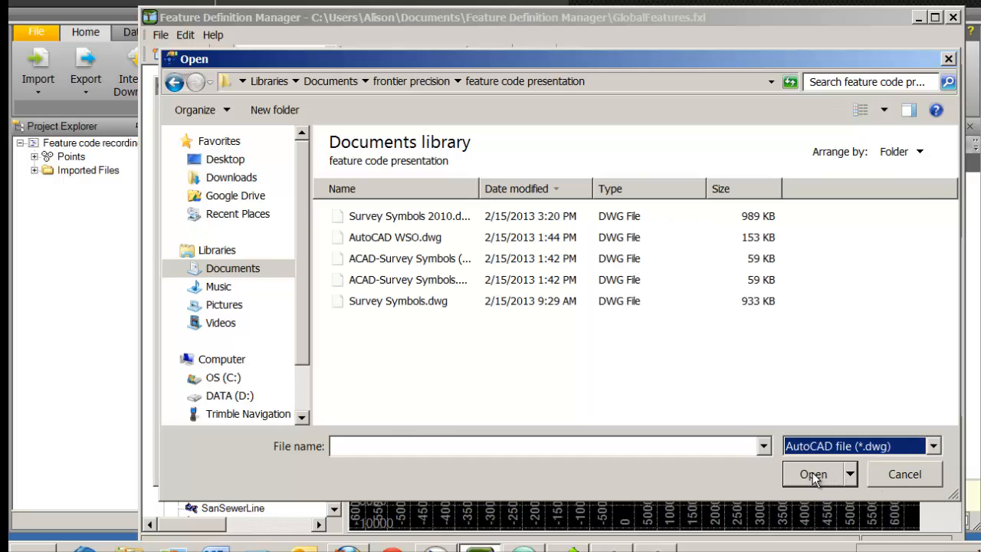
pyautogui.doubleClick(616, 220)
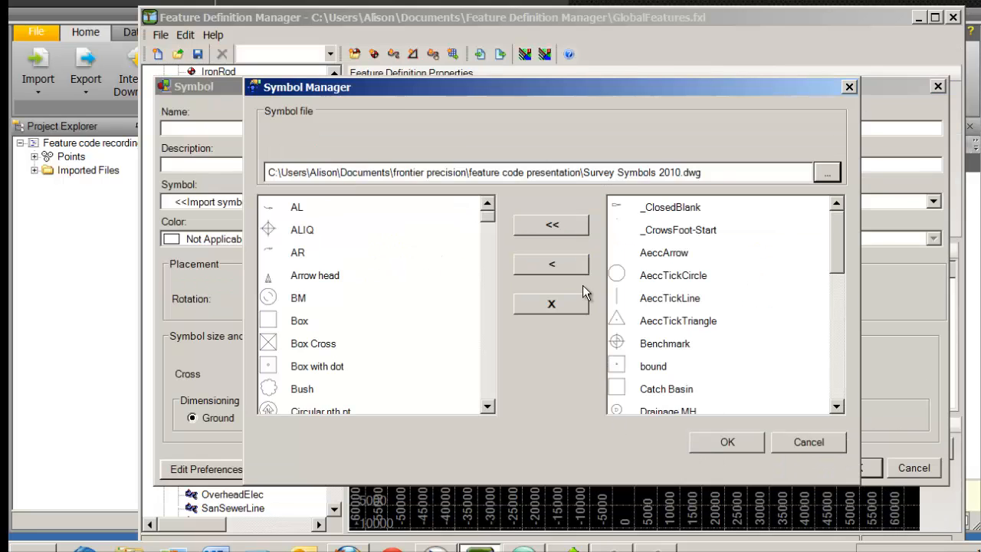
# Import all symbols from Survey Symbols 2010.dwg into the symbol list.
pyautogui.click(551, 225)
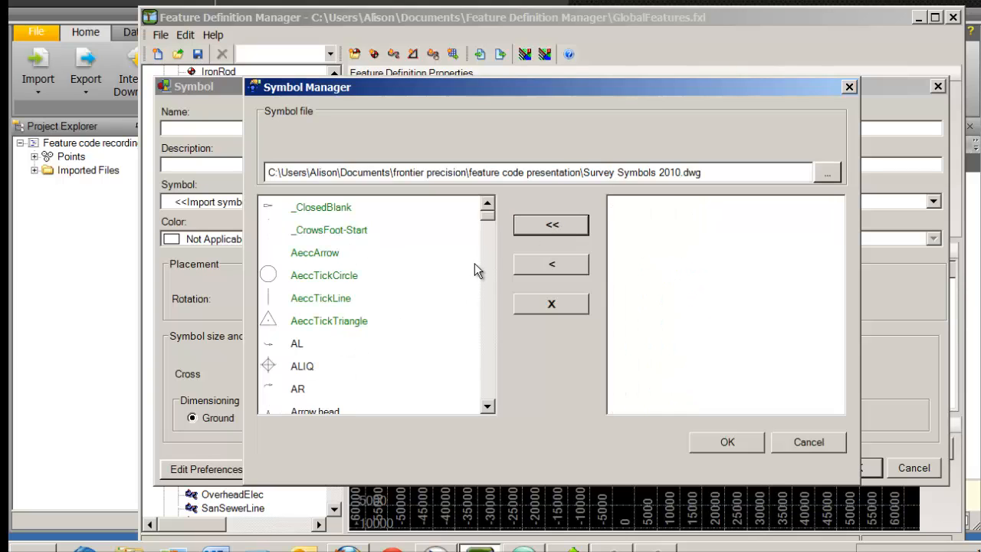
pyautogui.moveTo(487, 216); pyautogui.dragTo(519, 392)
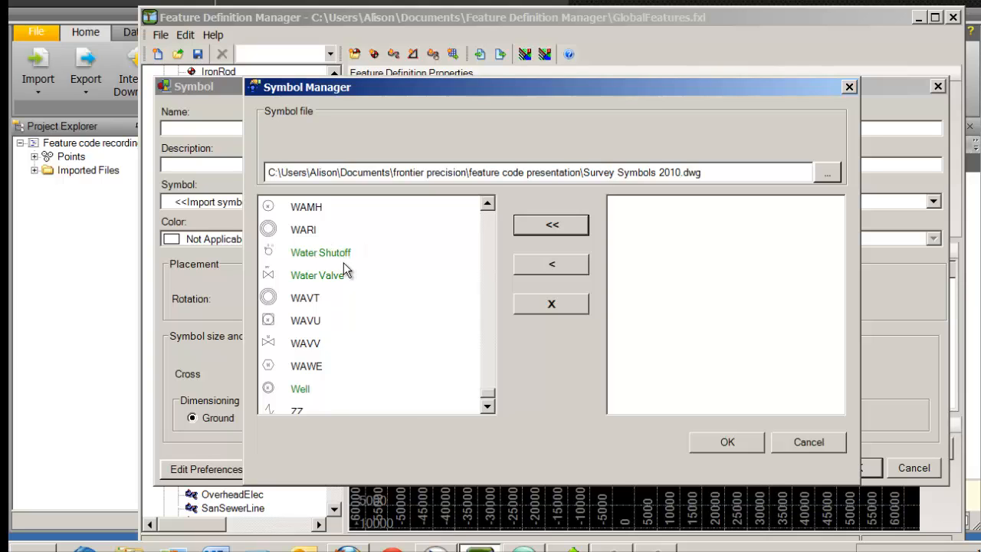
pyautogui.click(718, 441)
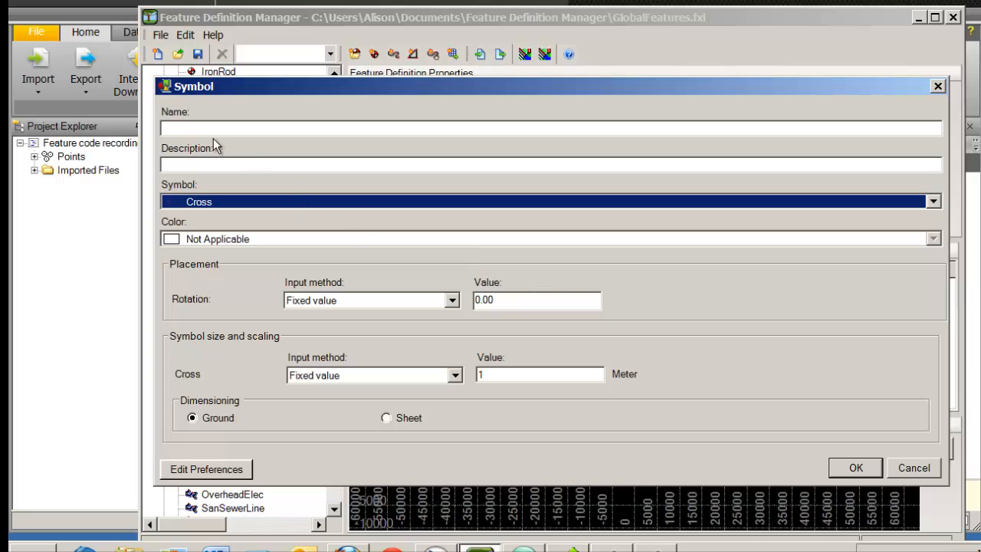
# Choose the imported Water Shutoff symbol for the new symbol definition.
pyautogui.click(936, 203)
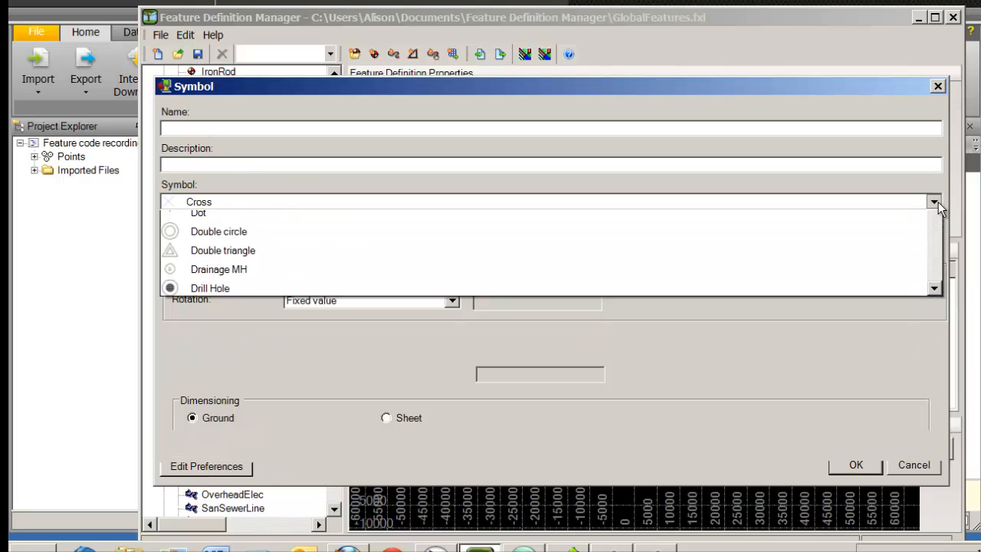
pyautogui.scroll(-1, 937, 257)
pyautogui.moveTo(936, 249); pyautogui.dragTo(937, 348)
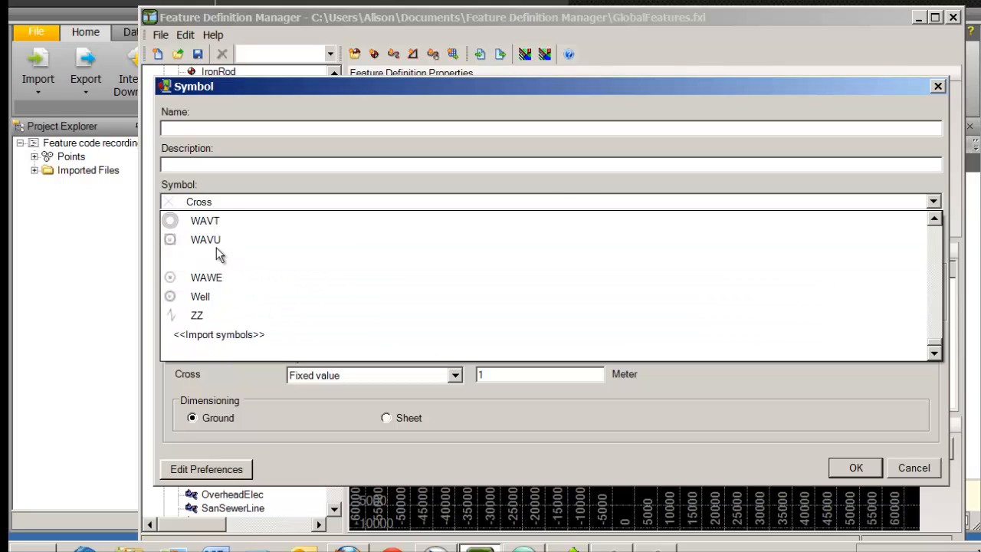
pyautogui.scroll(2, 941, 262)
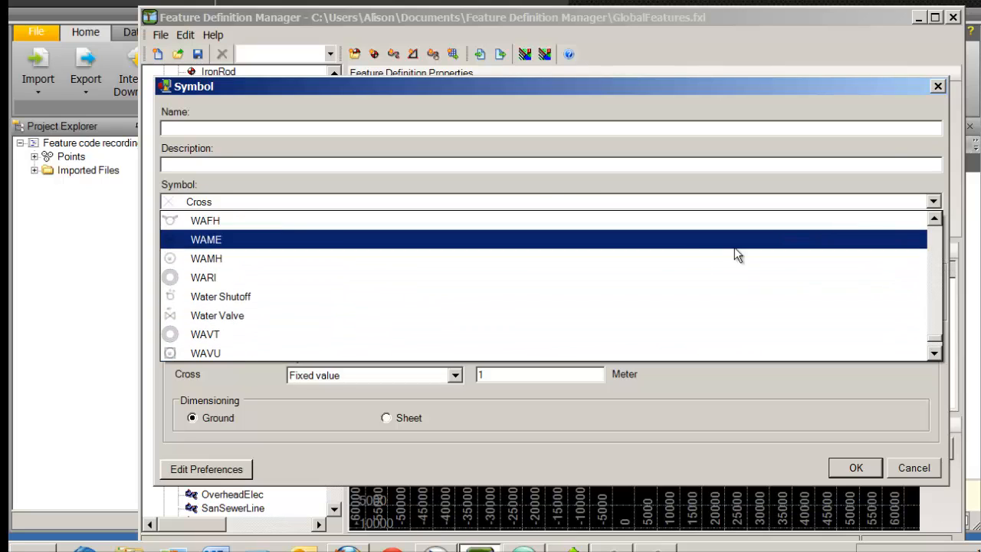
pyautogui.click(335, 299)
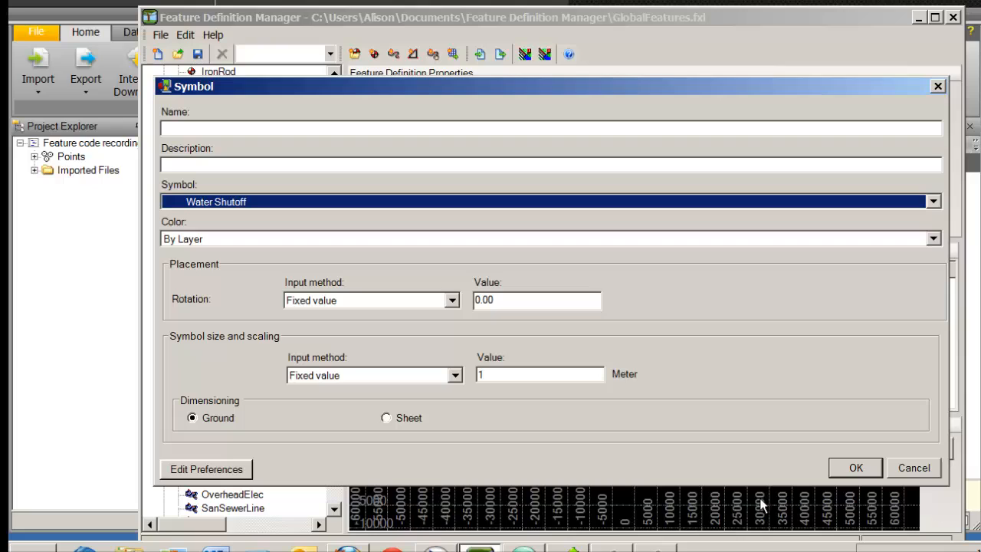
# Name the new symbol Water Shut off and add it to the feature.
pyautogui.click(869, 470)
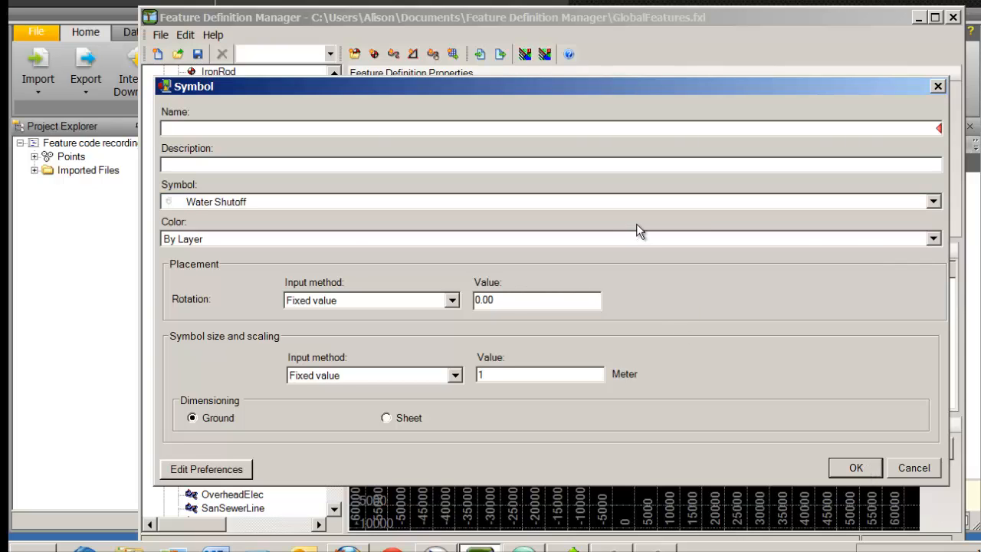
pyautogui.write('Water Shut')
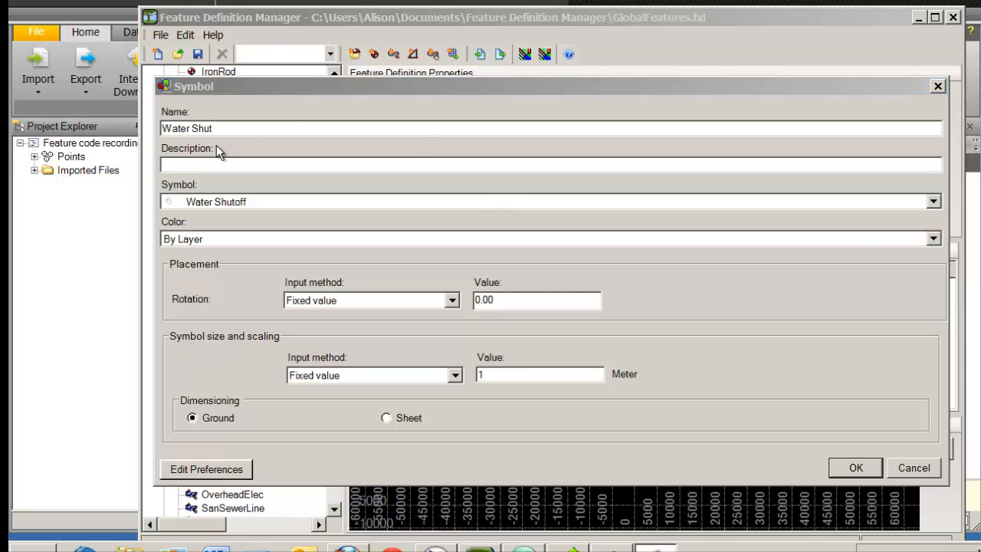
pyautogui.click(234, 128)
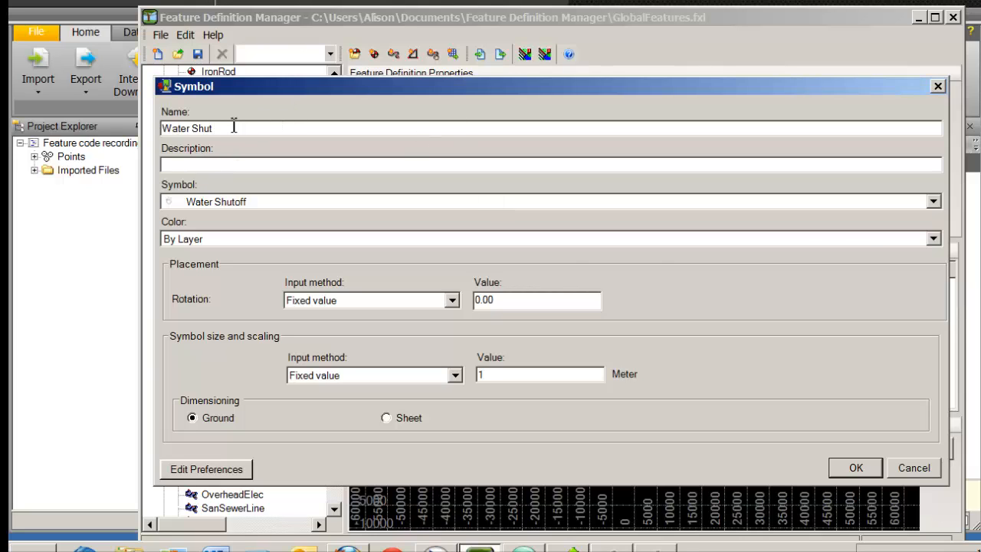
pyautogui.write('off')
pyautogui.click(856, 467)
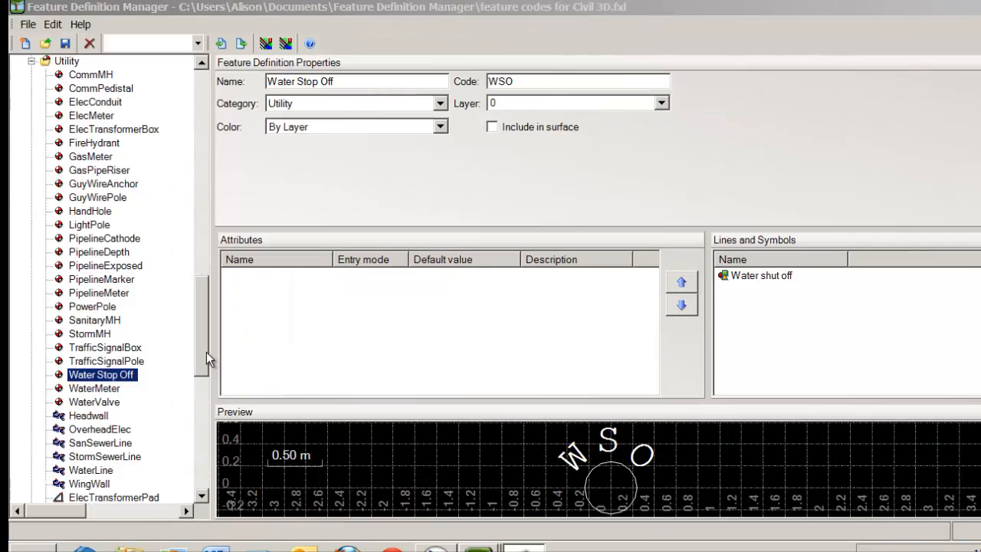
# Set the code of the ToeDitch line feature in the Earth category to TOED GB.
pyautogui.moveTo(207, 351); pyautogui.dragTo(242, 153)
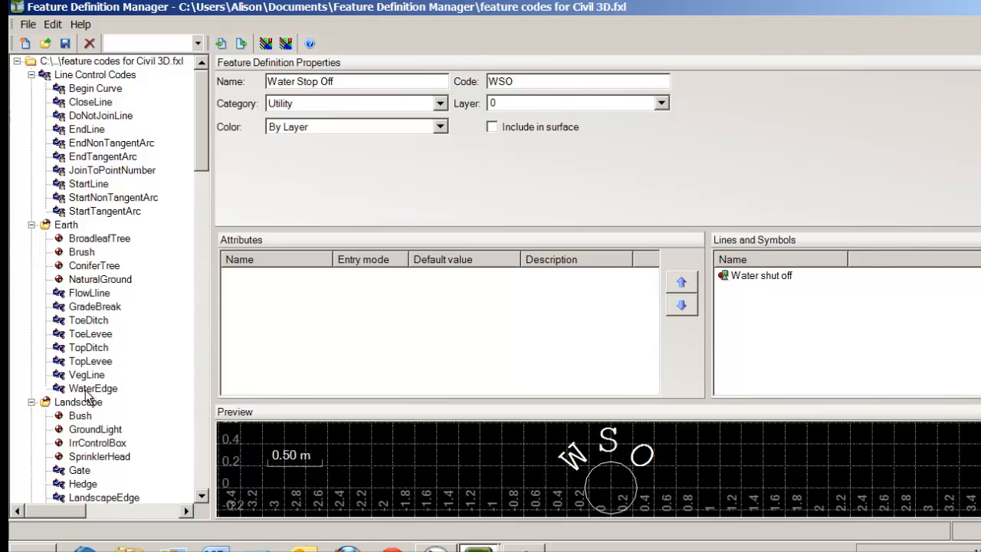
pyautogui.click(86, 320)
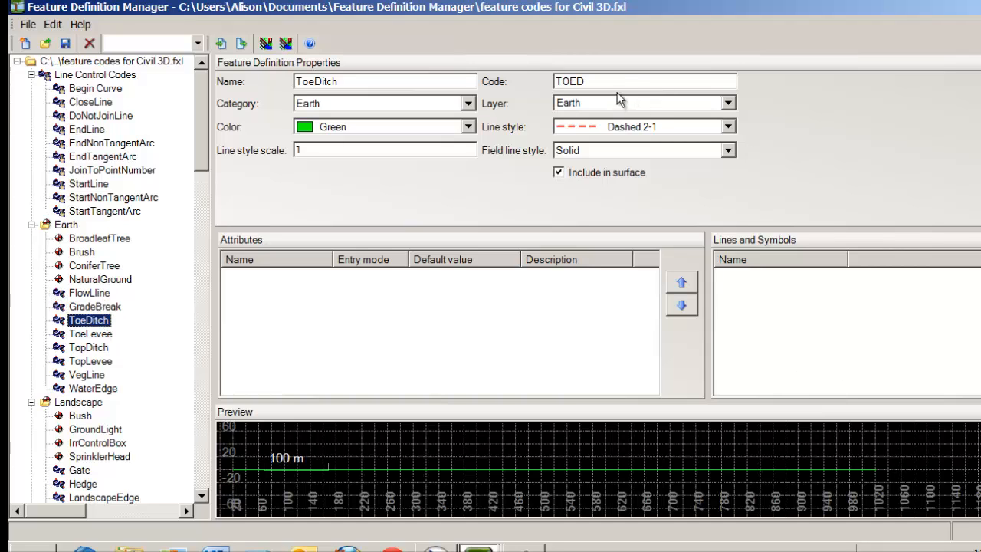
pyautogui.click(591, 81)
pyautogui.write('C')
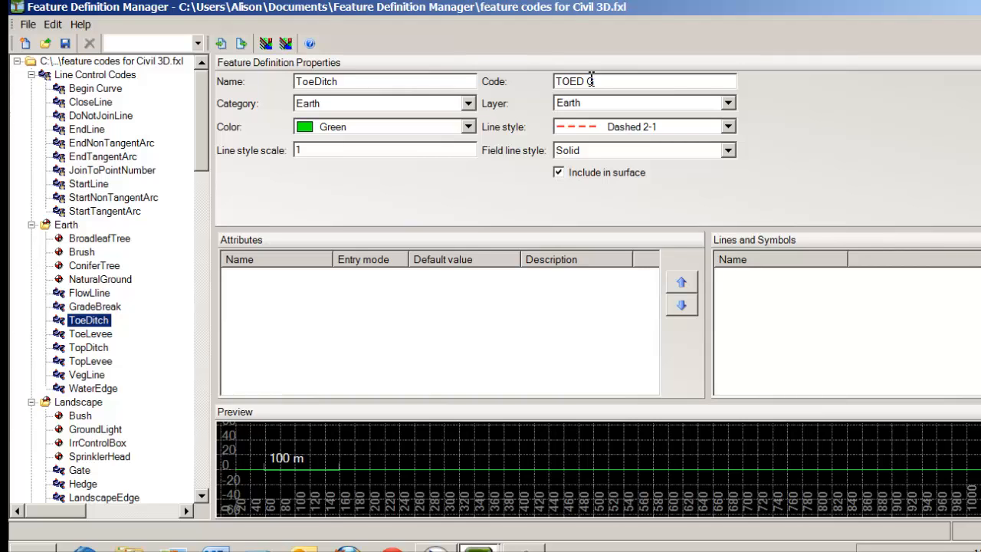
pyautogui.write('B')
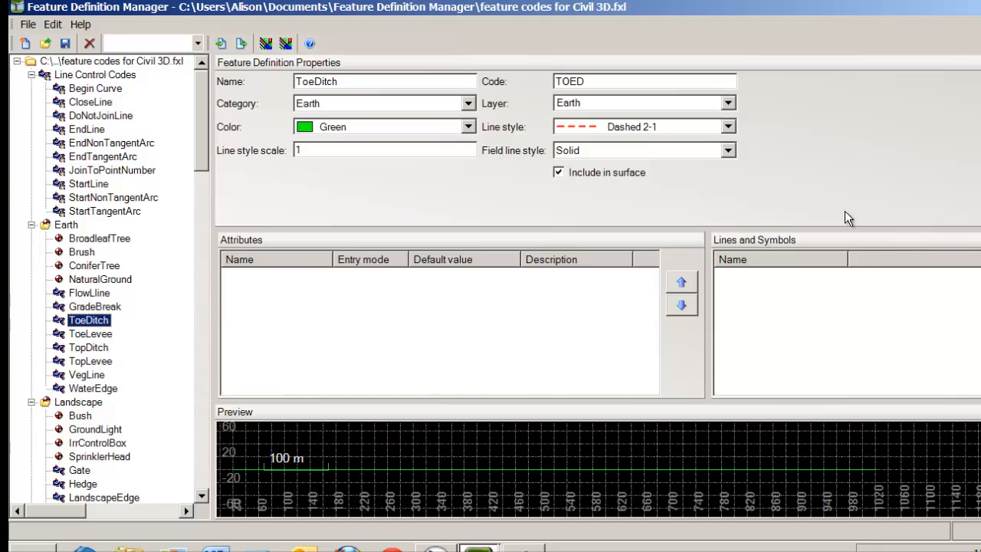
pyautogui.click(592, 80)
pyautogui.write('C')
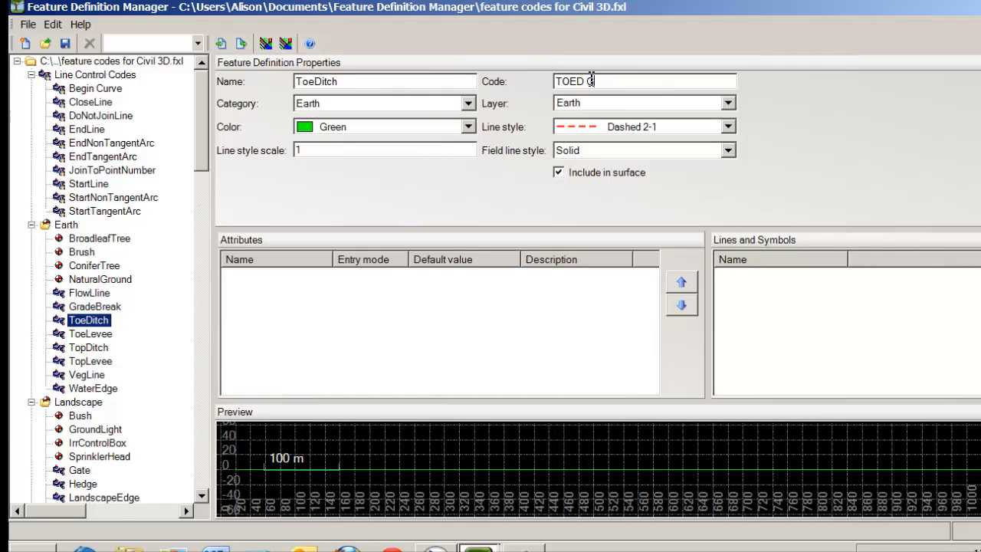
pyautogui.write('B')
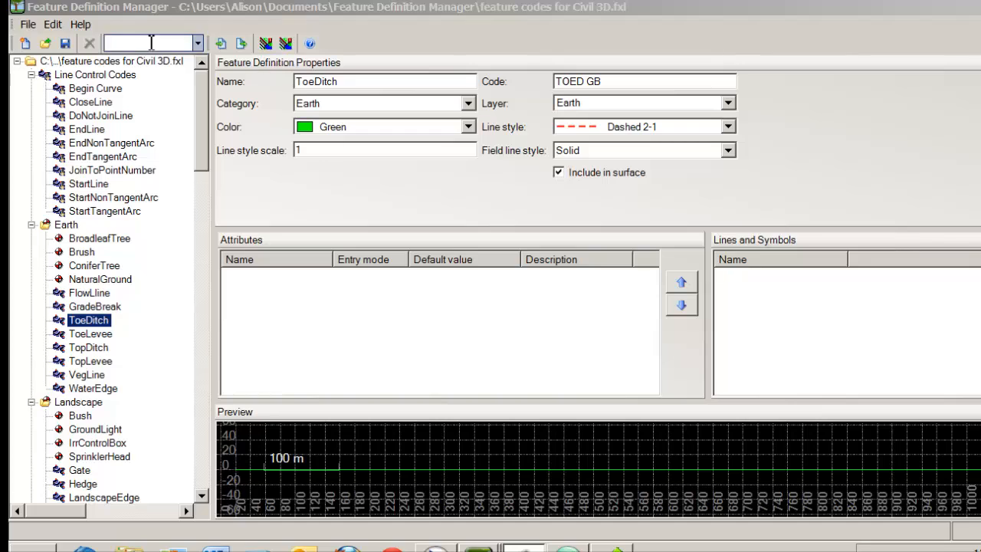
# Save the feature definition file and upload it to the connected device for Trimble Access as an FXL 3.0 file named feature codes for Civil 3D.
pyautogui.click(28, 24)
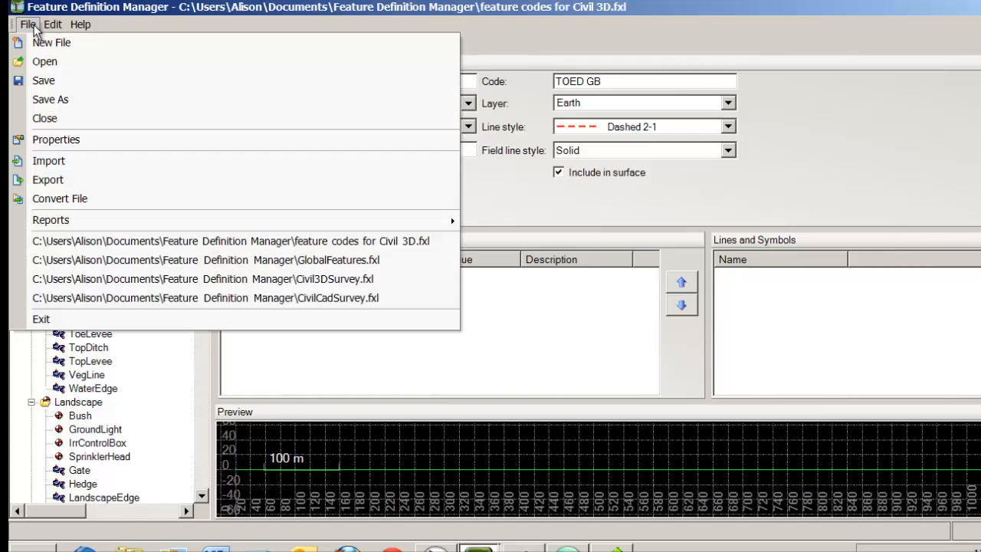
pyautogui.click(32, 87)
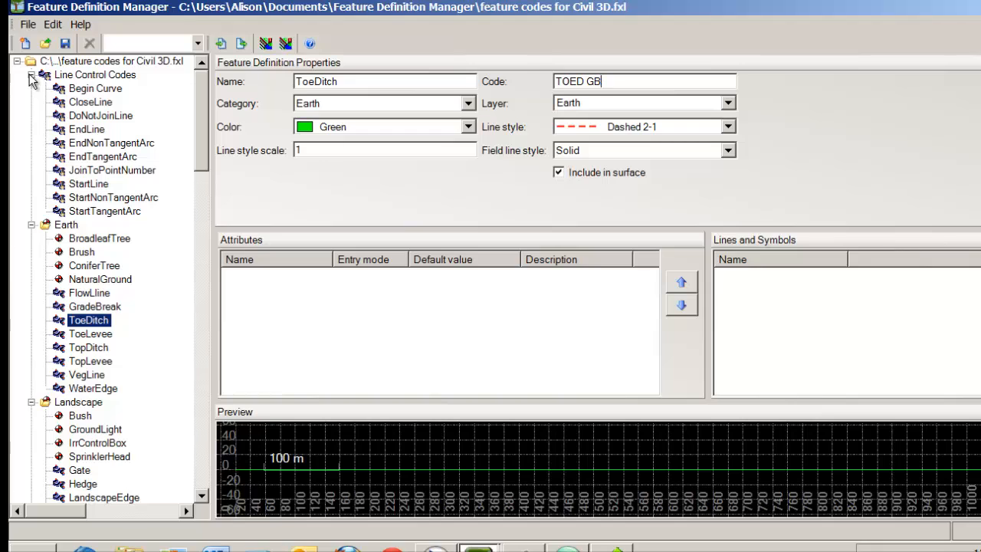
pyautogui.click(27, 24)
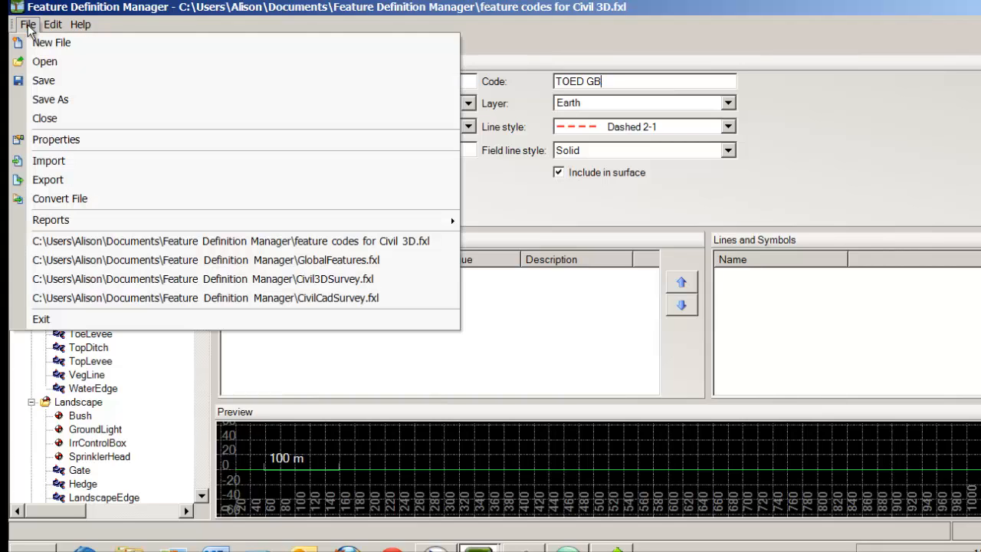
pyautogui.click(36, 179)
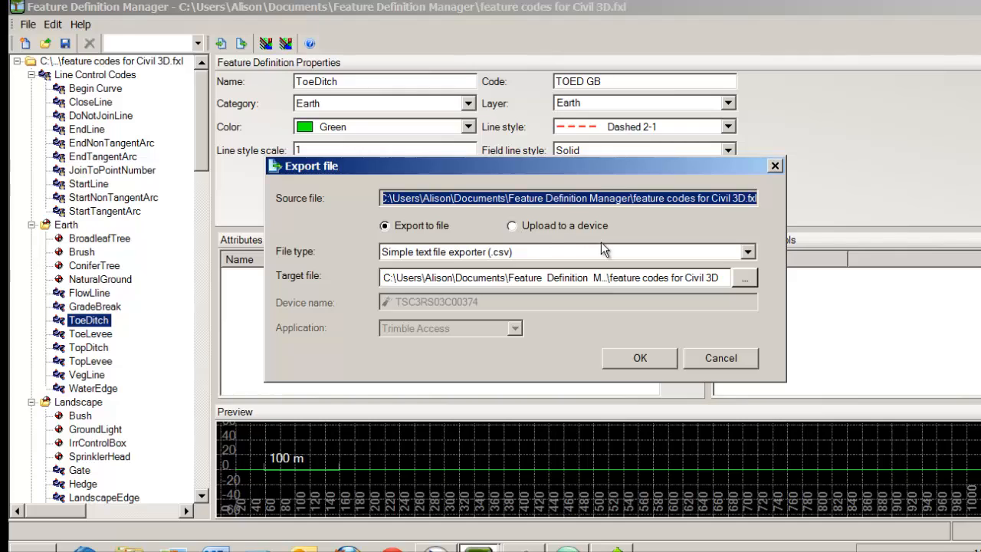
pyautogui.click(511, 227)
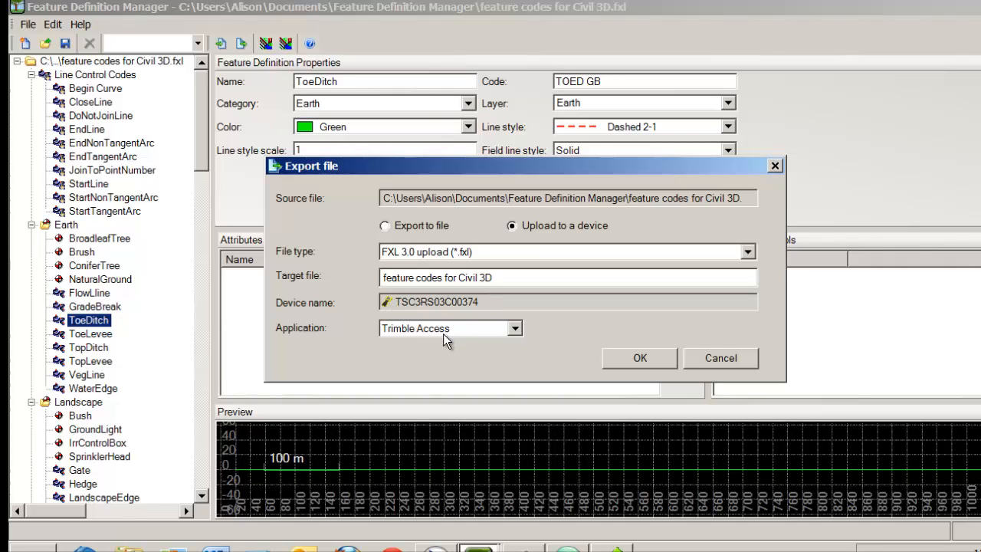
pyautogui.click(636, 354)
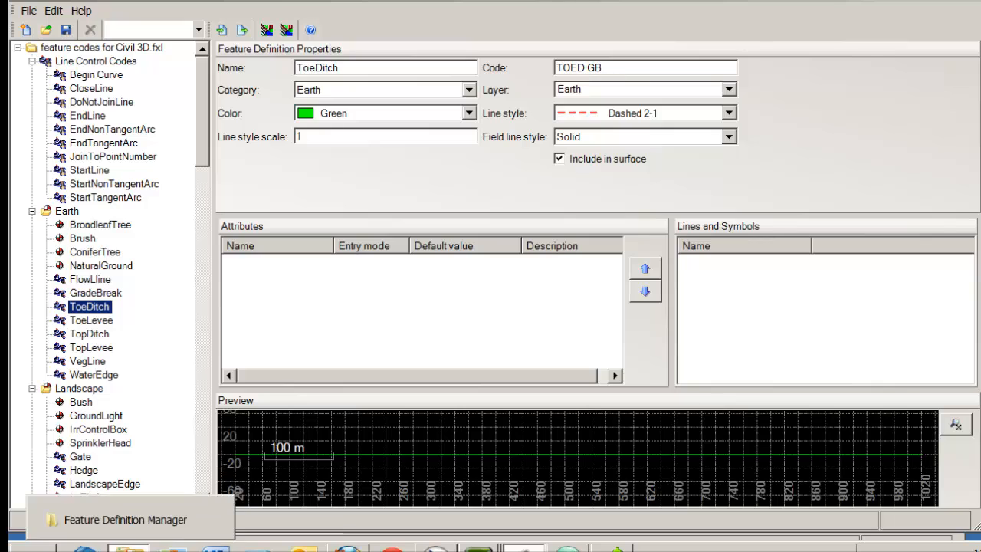
# Try to copy feature codes for Civil 3D.fxl from the Feature Definition Manager folder to the TSC3's Trimble Data System Files folder, without replacing the existing file.
pyautogui.click(129, 547)
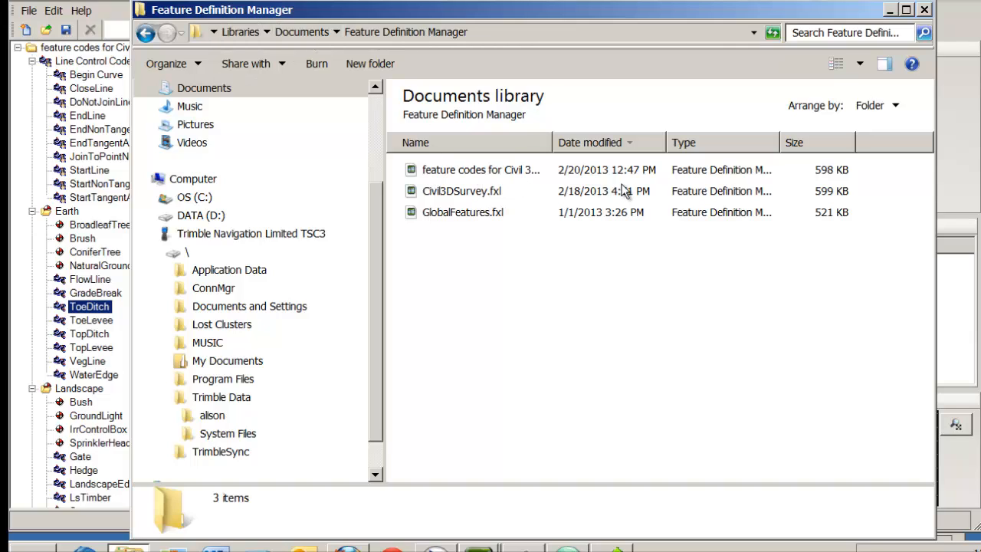
pyautogui.click(475, 171)
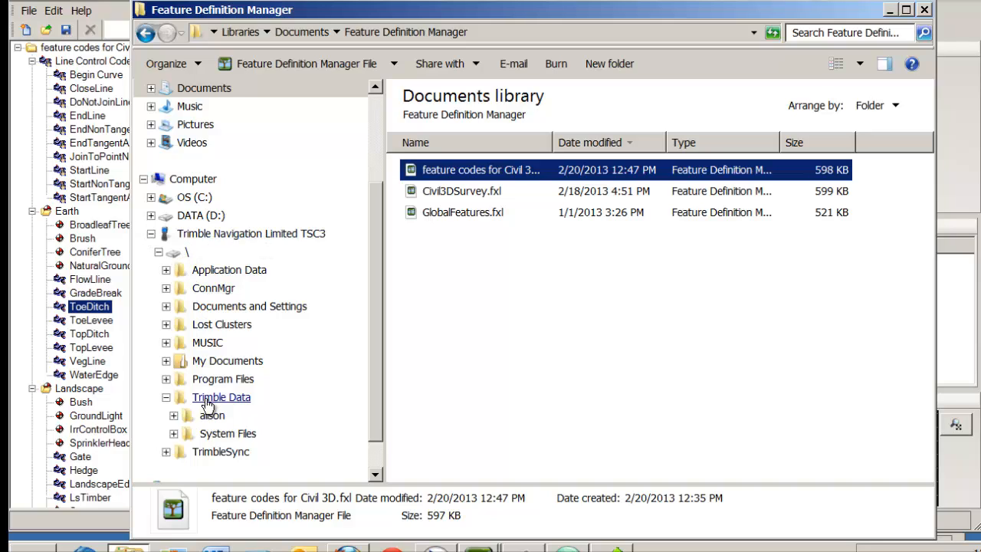
pyautogui.click(217, 435)
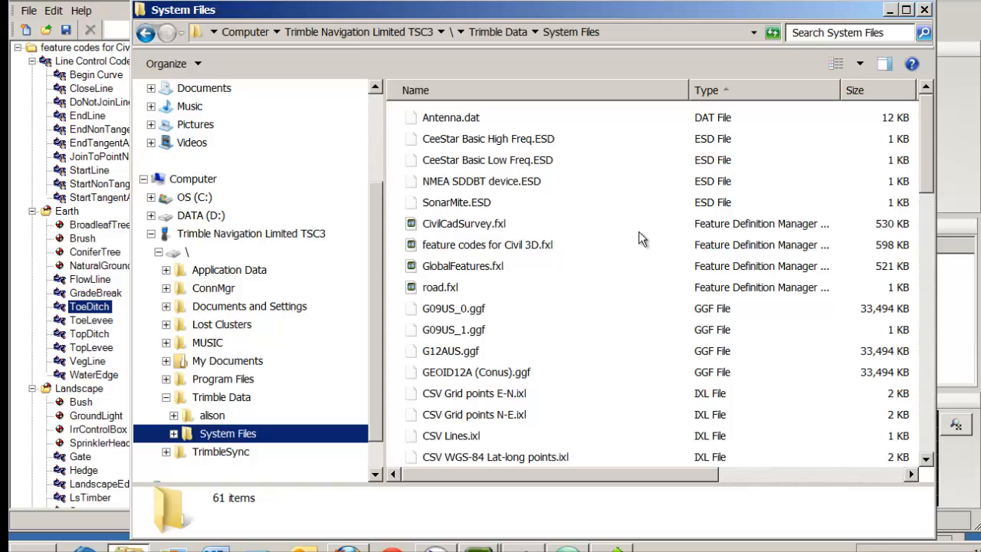
pyautogui.hotkey('ctrl', 'v')
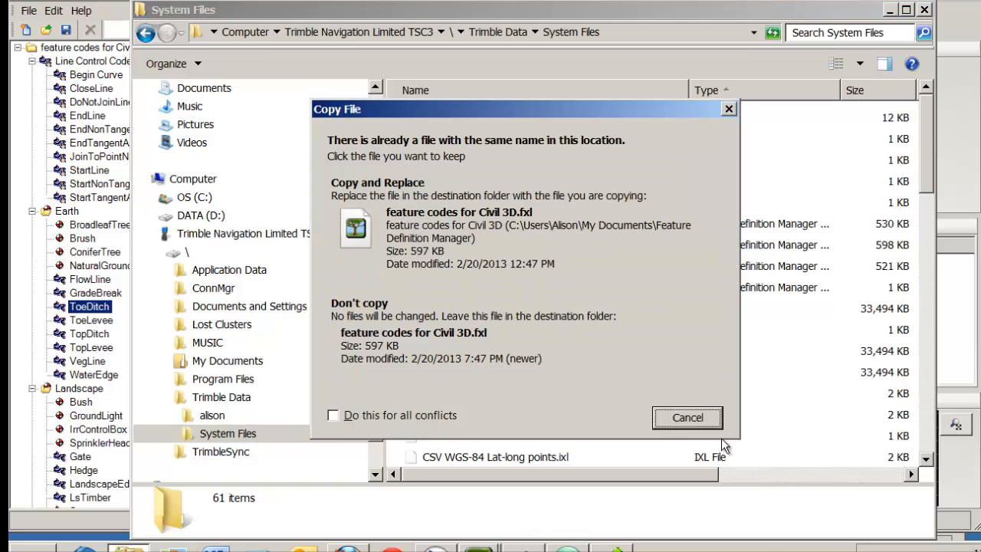
pyautogui.click(688, 418)
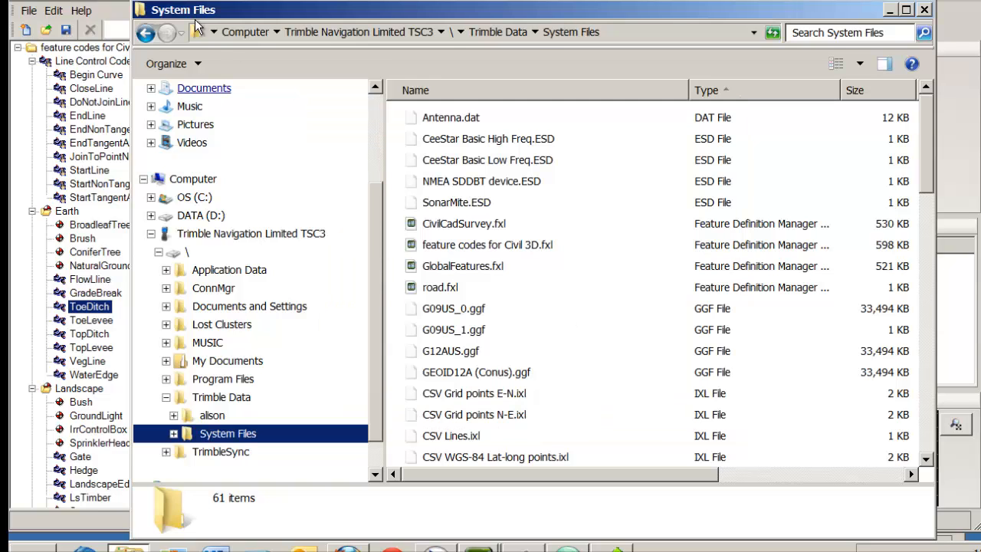
# Switch to the data collector in MyMobiler and measure a series of points with the Pavement group codes TC, RCL, EP1 and EP.
pyautogui.click(634, 471)
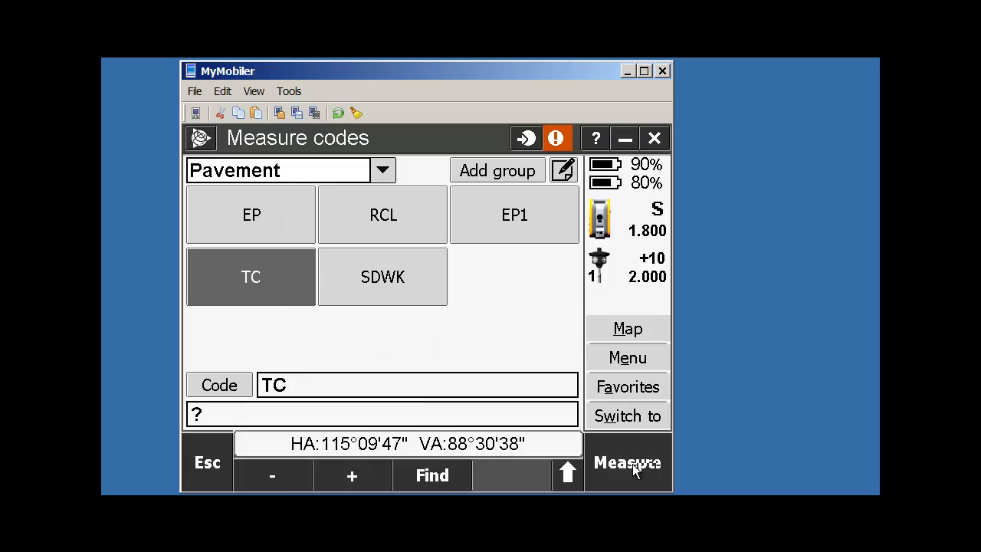
pyautogui.click(382, 215)
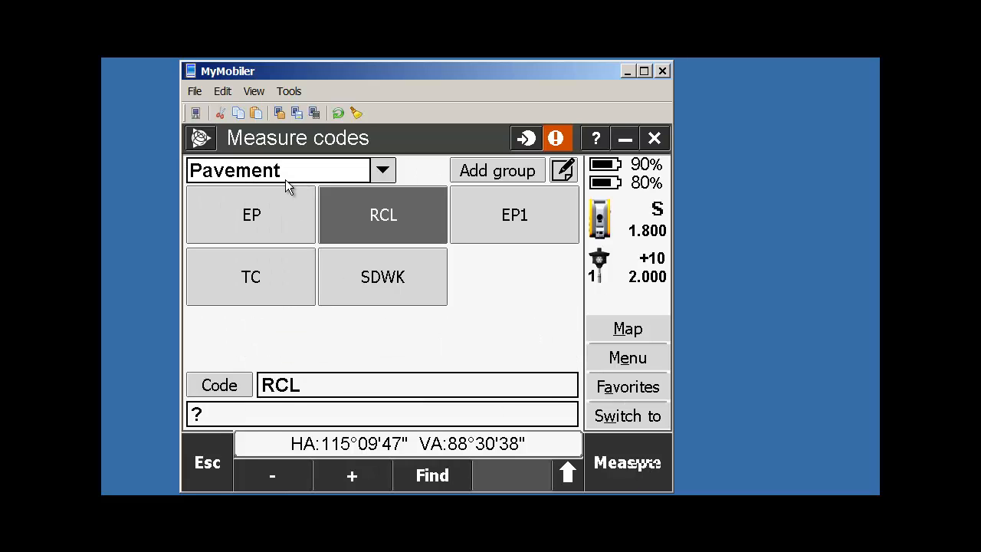
pyautogui.click(519, 217)
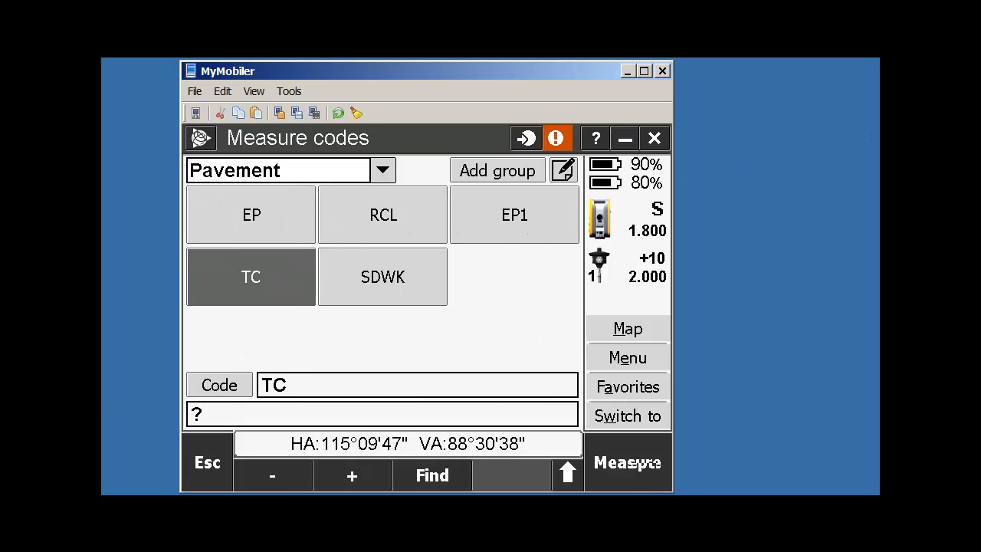
pyautogui.click(251, 215)
pyautogui.click(514, 216)
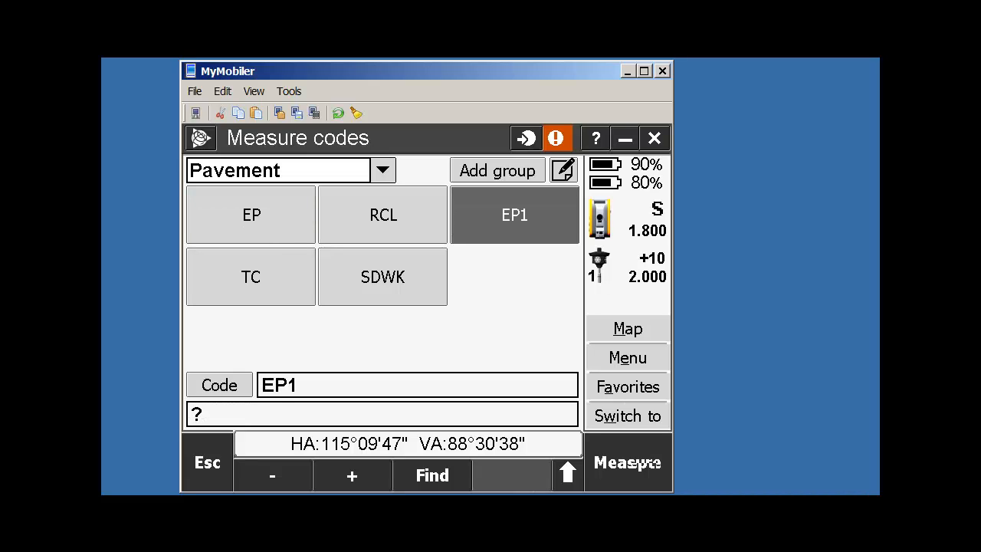
pyautogui.click(251, 277)
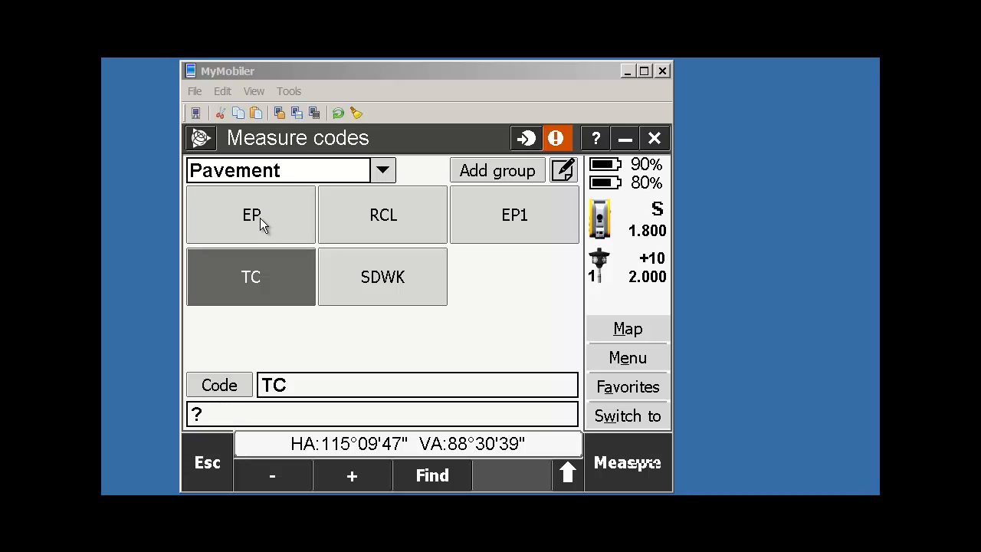
# Measure a topo point with the code EP BC and store it with the surface type Asphalt.
pyautogui.click(260, 218)
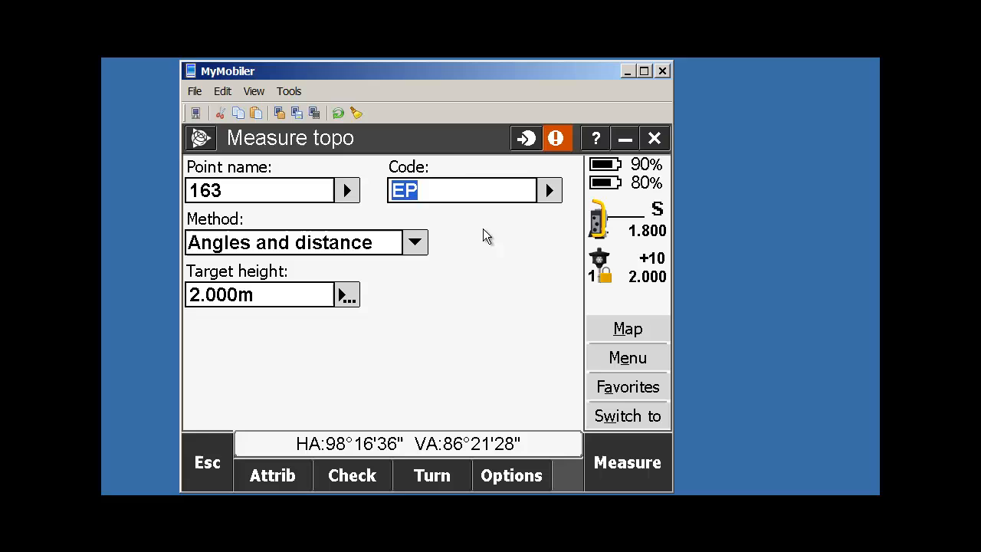
pyautogui.click(427, 193)
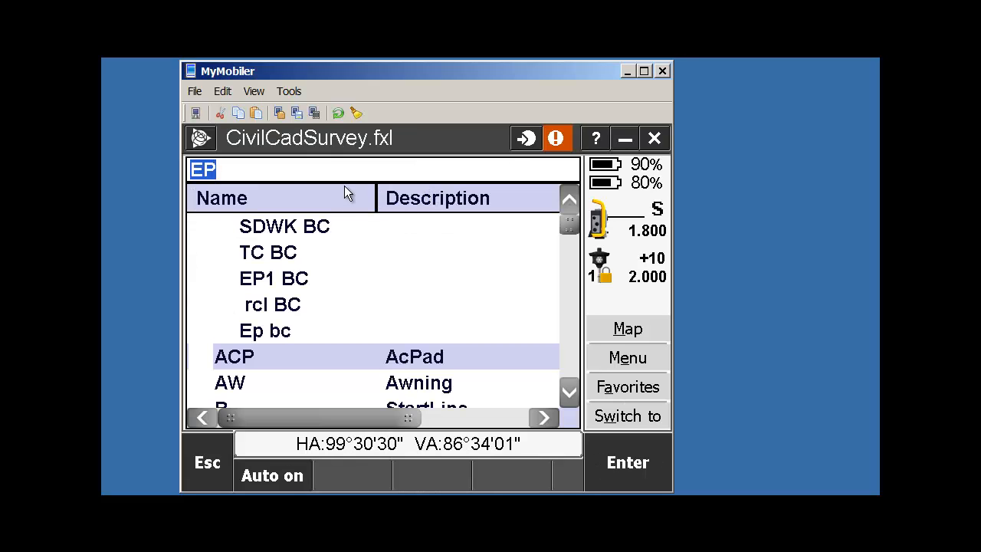
pyautogui.click(273, 172)
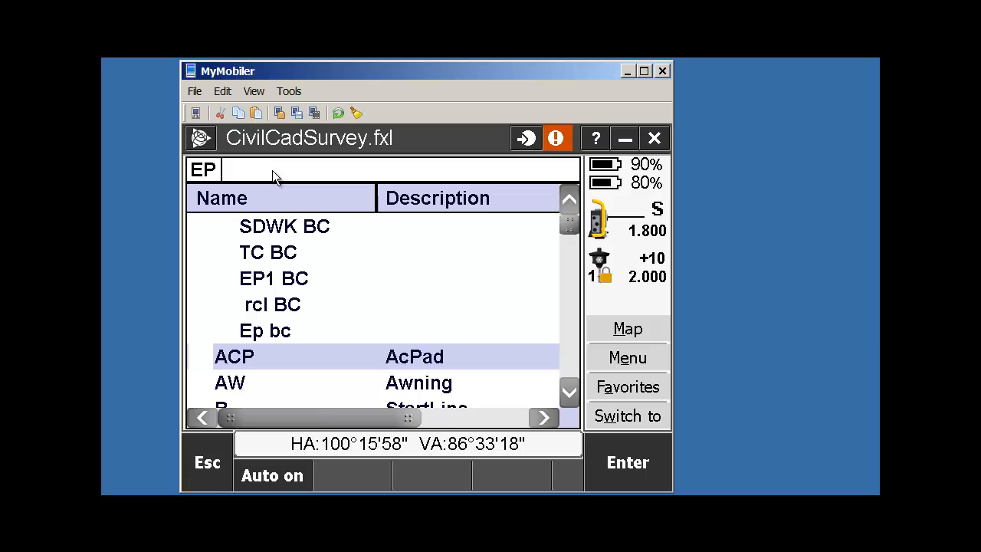
pyautogui.write('BC')
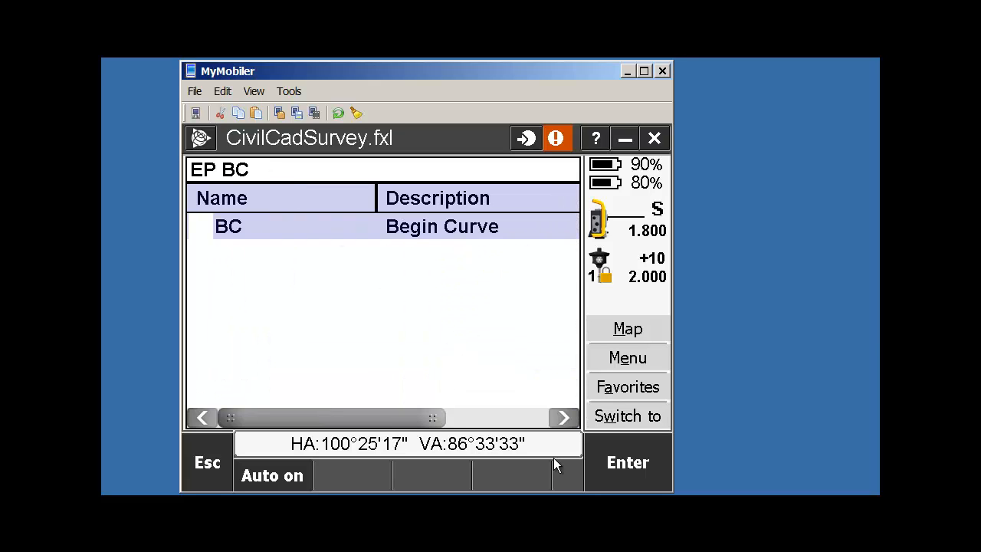
pyautogui.click(620, 462)
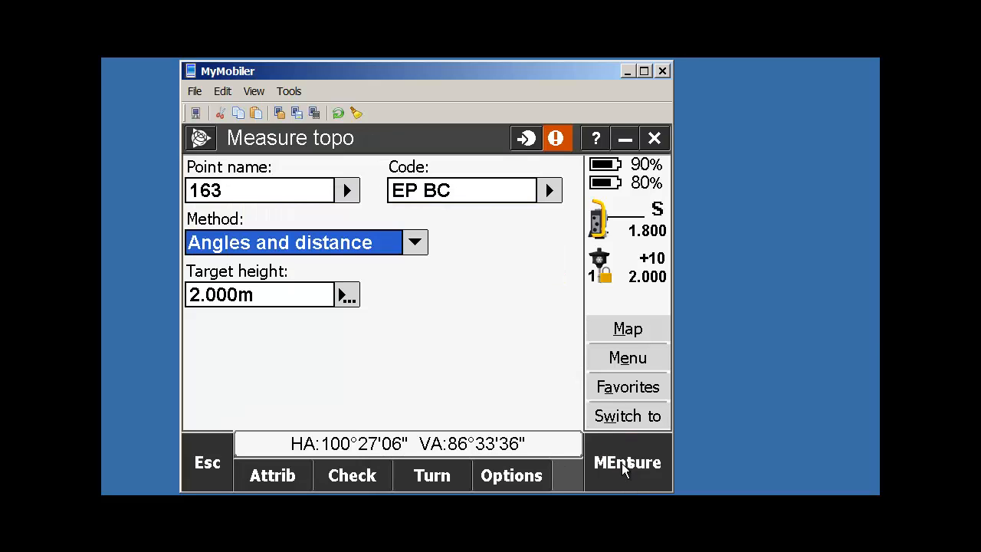
pyautogui.click(623, 465)
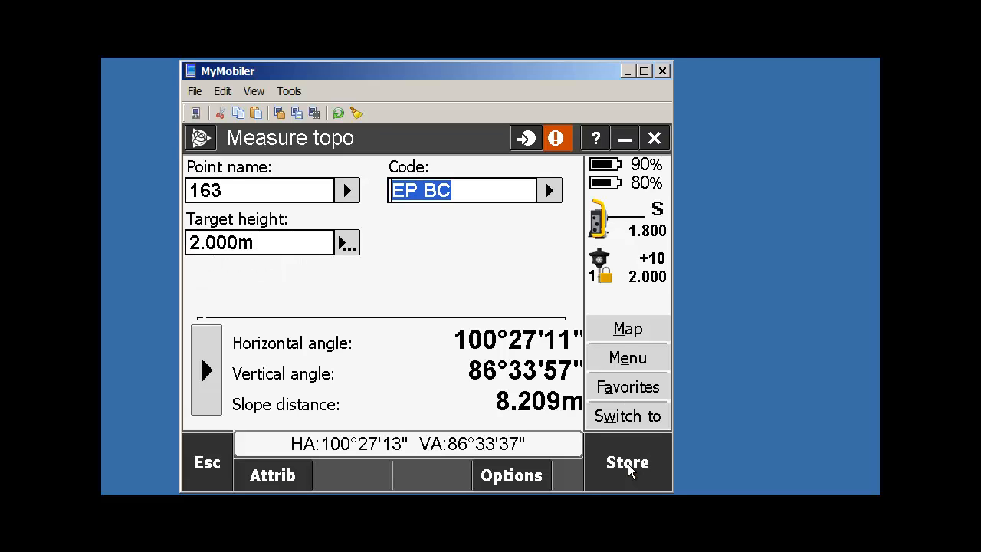
pyautogui.click(627, 465)
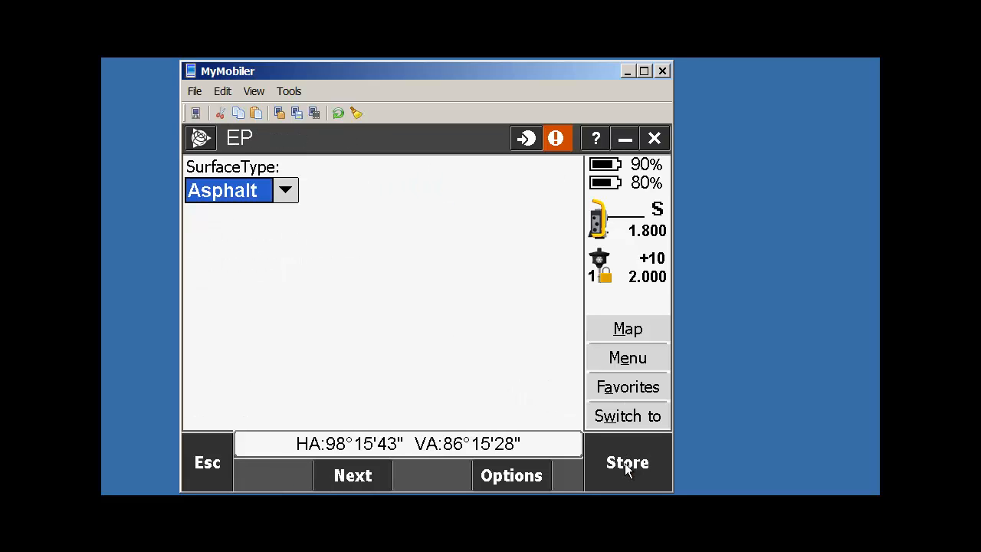
pyautogui.click(627, 466)
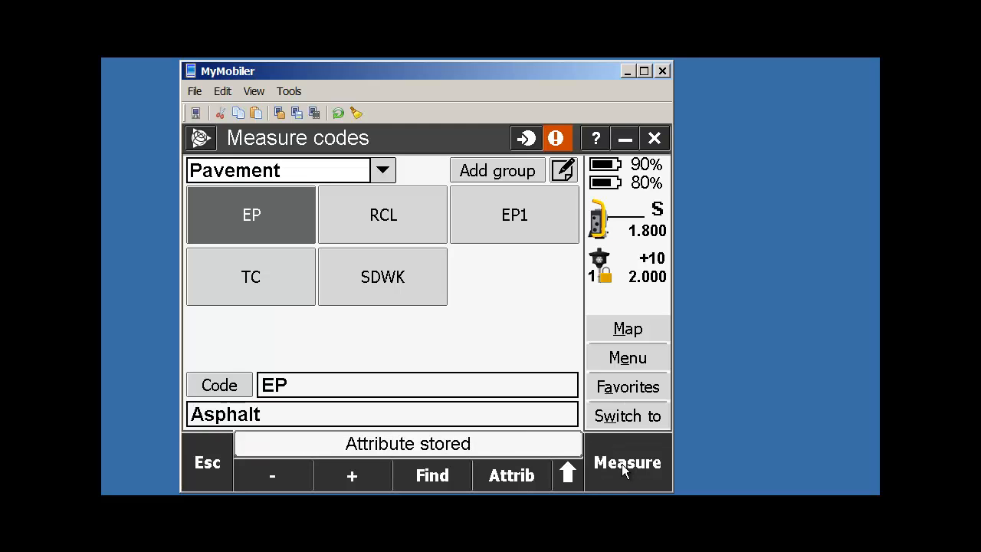
# Measure a centerline topo point from the Pavement codes, change its code to rcl BC and store it.
pyautogui.click(373, 218)
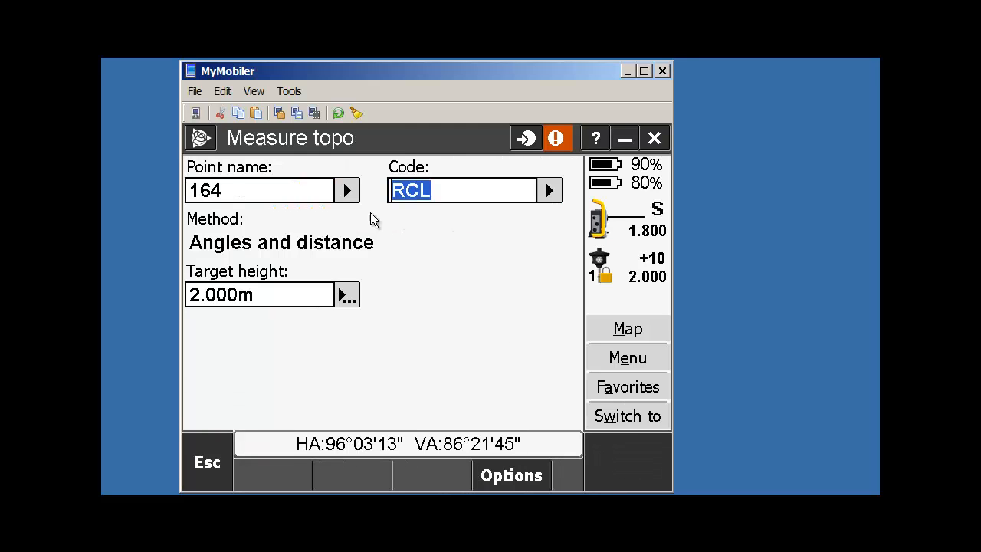
pyautogui.click(435, 193)
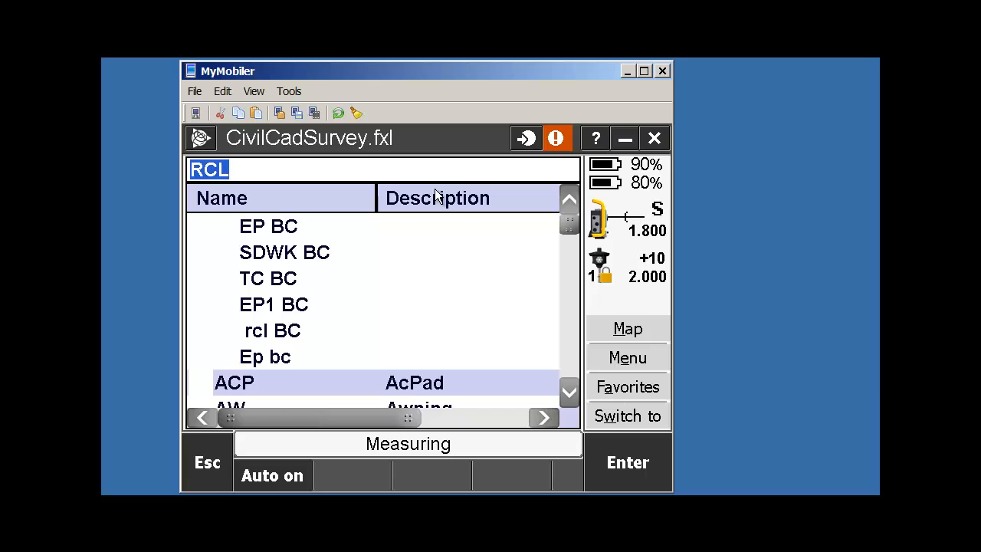
pyautogui.press('BackSpace')
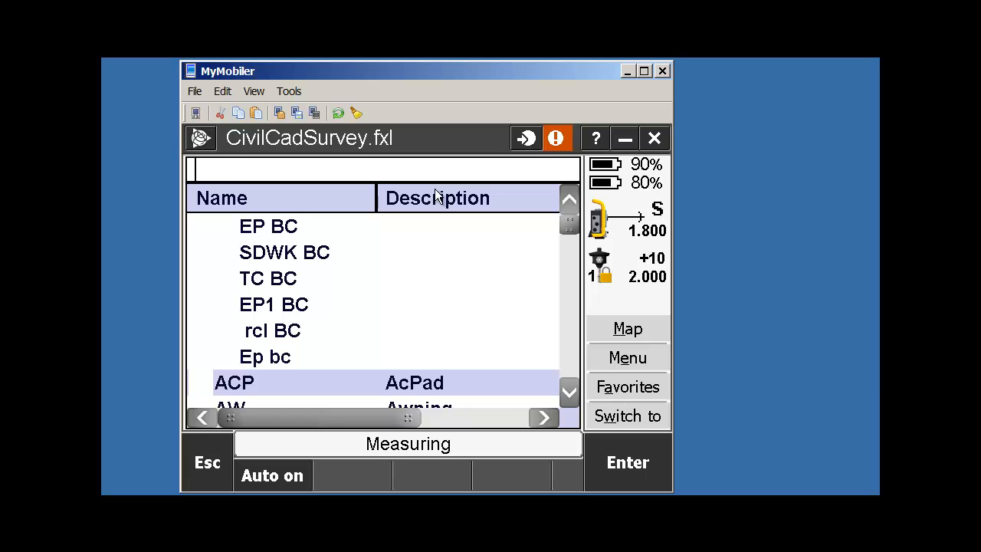
pyautogui.write('rcl')
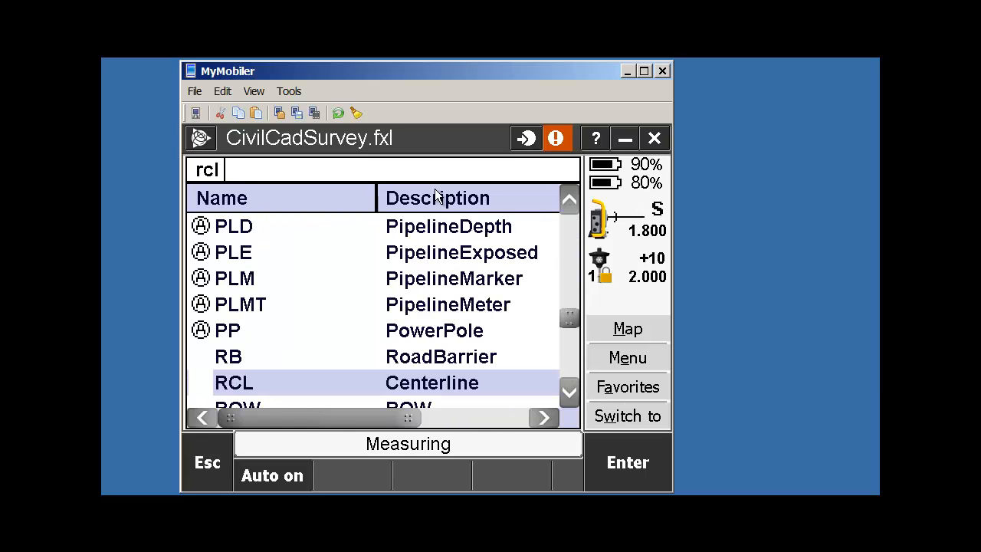
pyautogui.write(' BC')
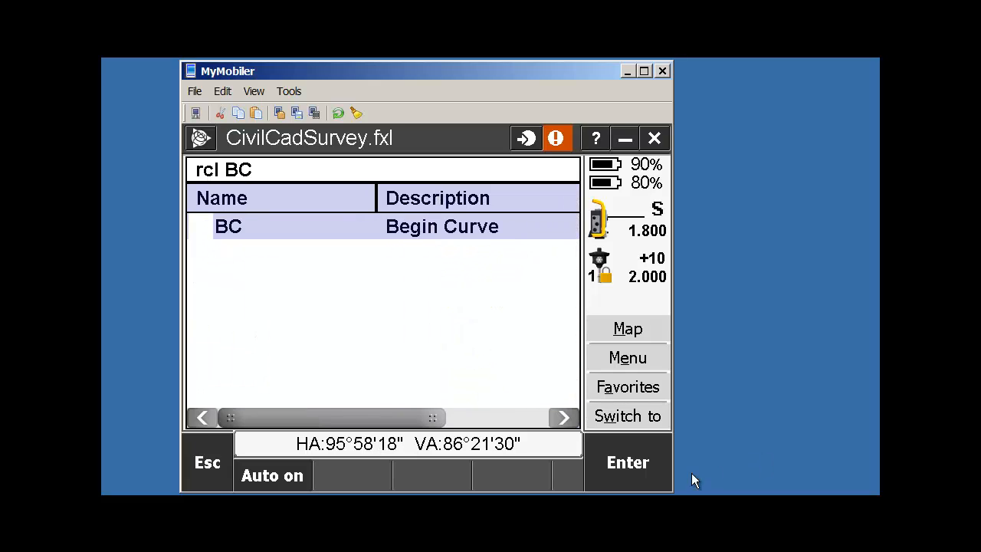
pyautogui.click(634, 463)
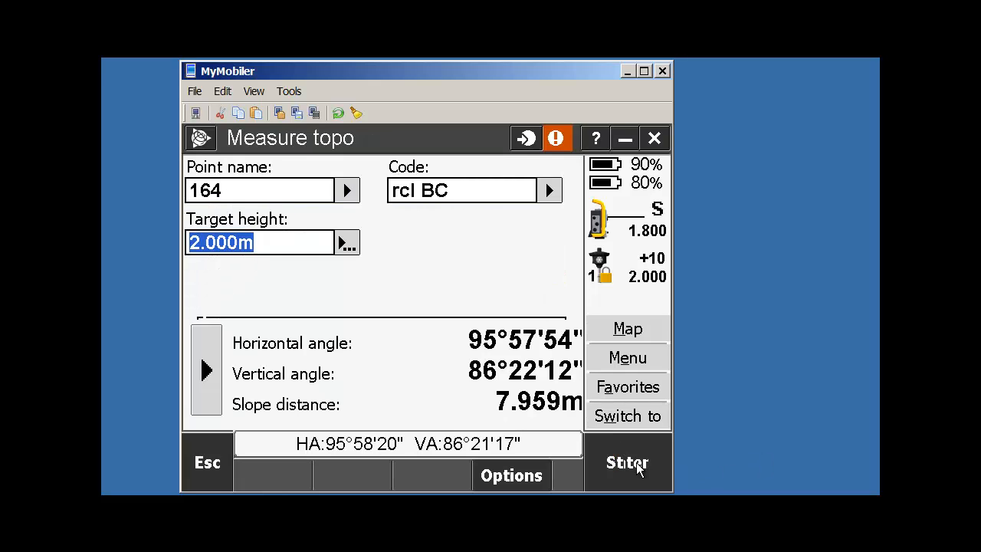
pyautogui.click(638, 468)
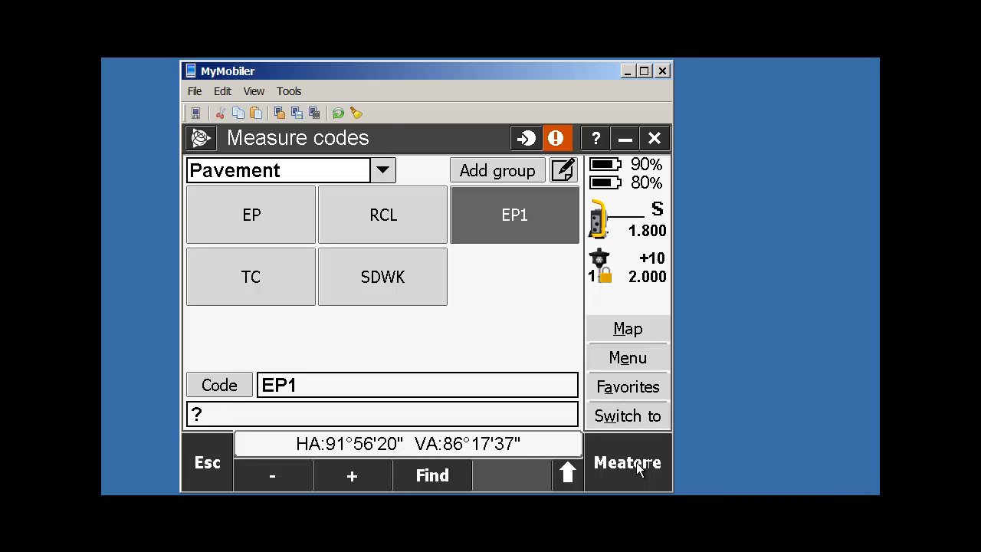
# Measure a topo point with the EP1 code, add the BC line control code and store the point.
pyautogui.click(636, 466)
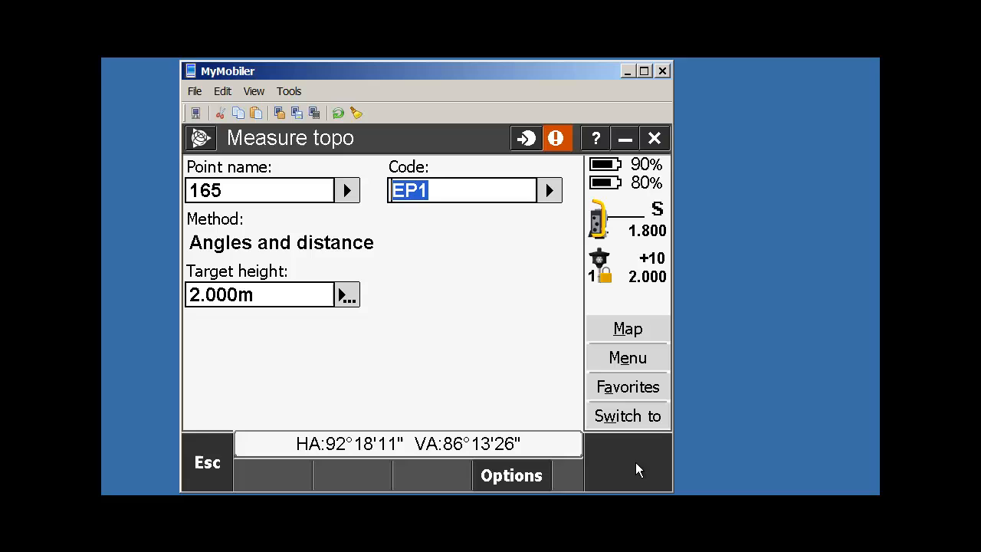
pyautogui.click(430, 191)
pyautogui.click(263, 172)
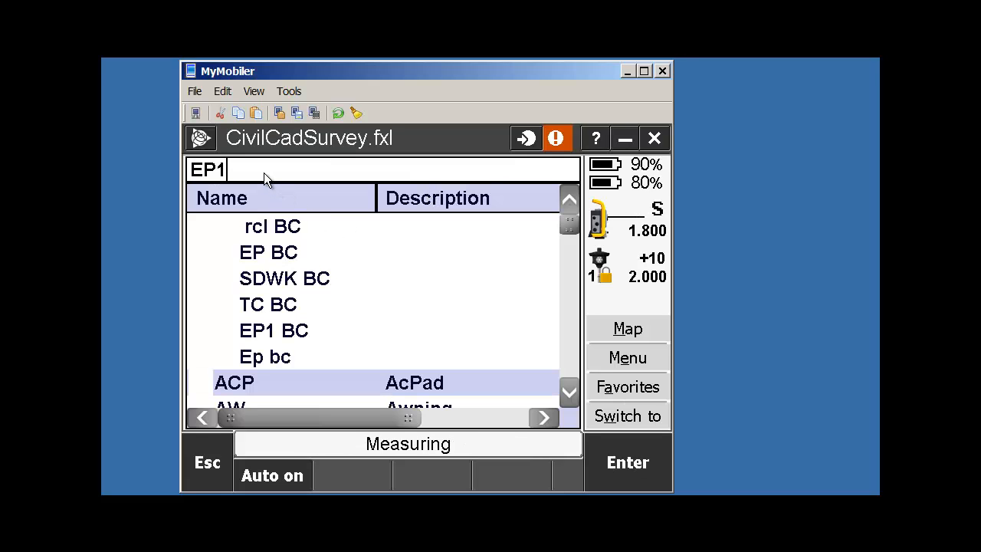
pyautogui.write('BC')
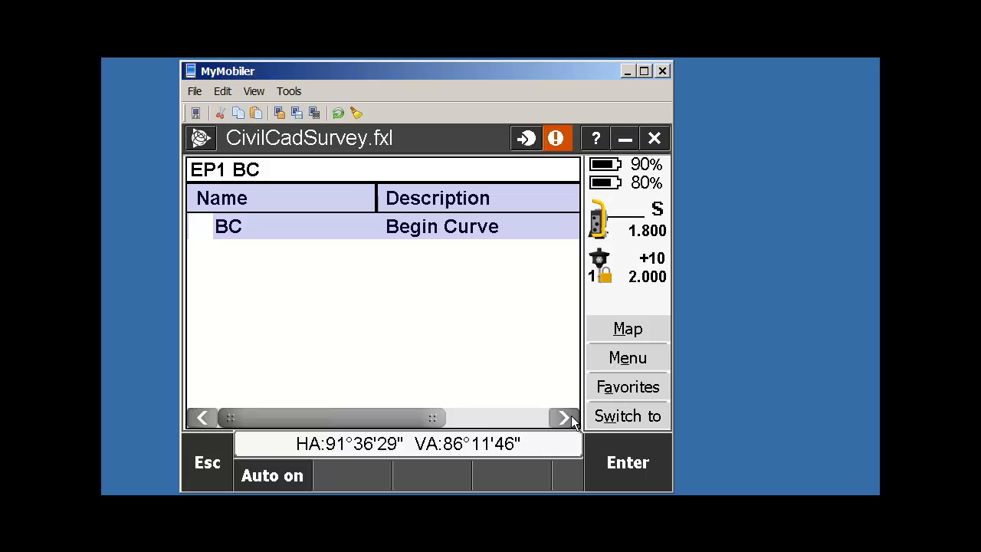
pyautogui.click(622, 464)
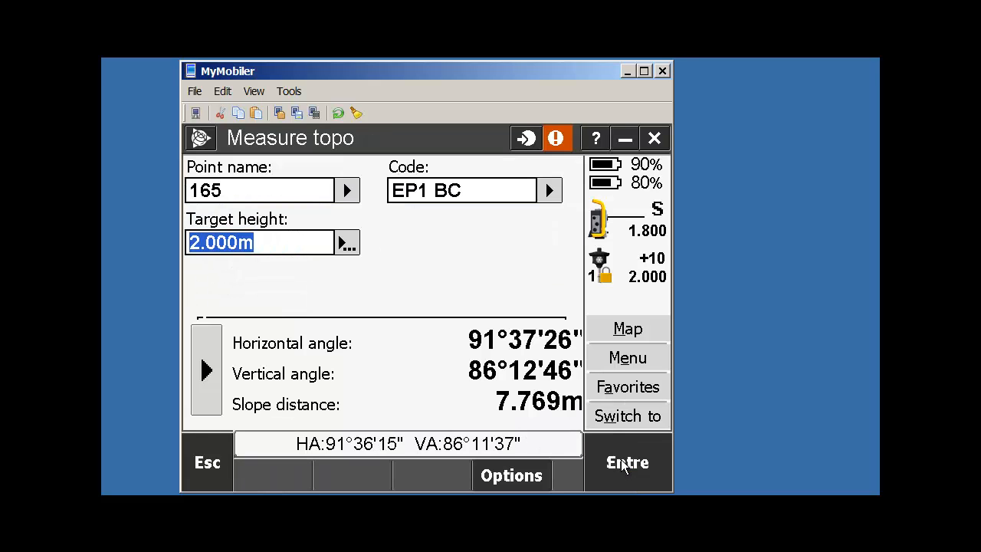
pyautogui.click(625, 464)
pyautogui.click(624, 465)
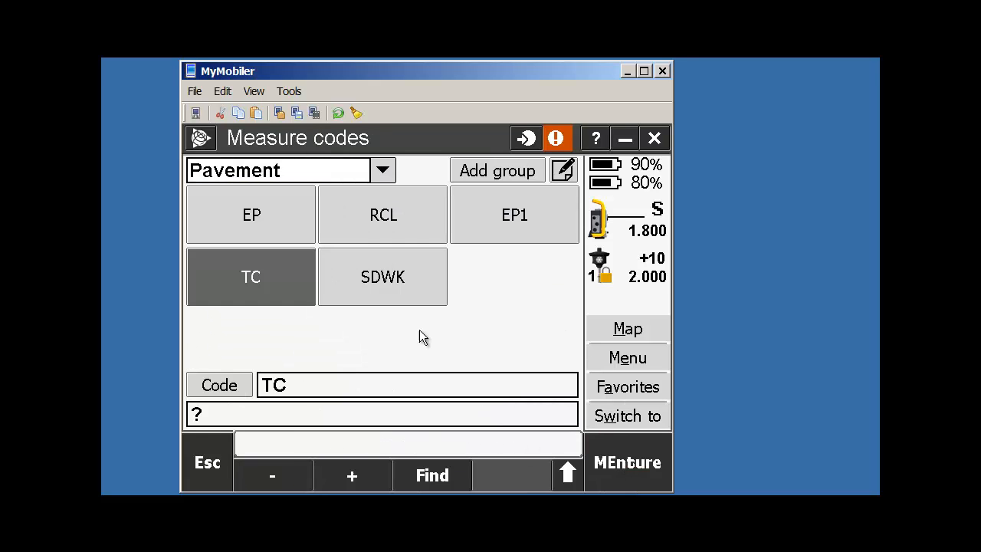
# Measure a topo point from the SDWK code, change its code to SDWK BC and store it.
pyautogui.click(383, 276)
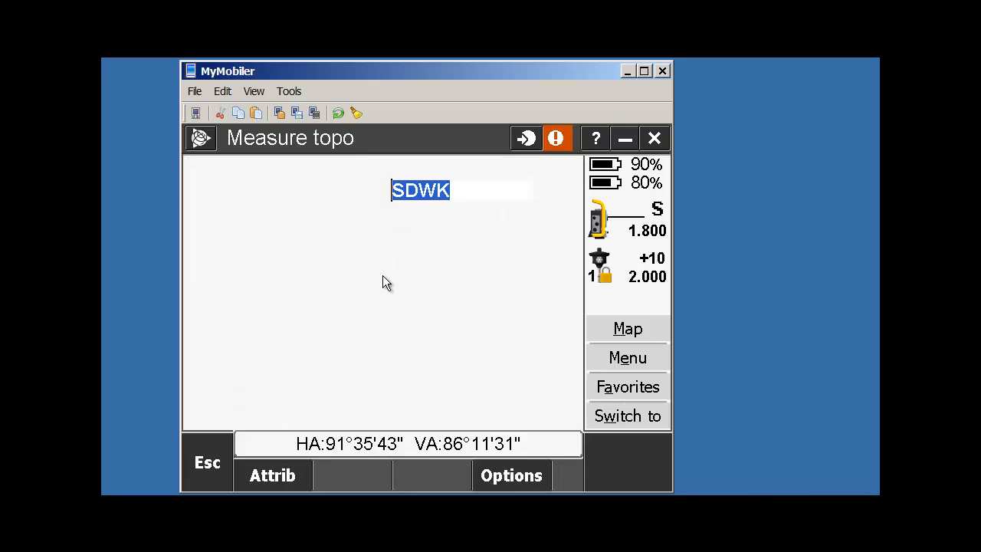
pyautogui.click(475, 190)
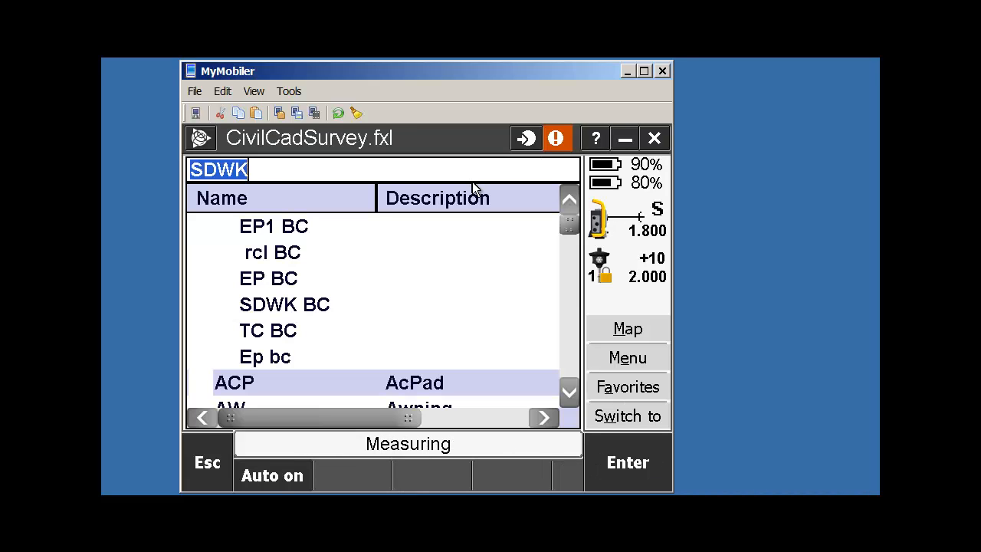
pyautogui.click(258, 168)
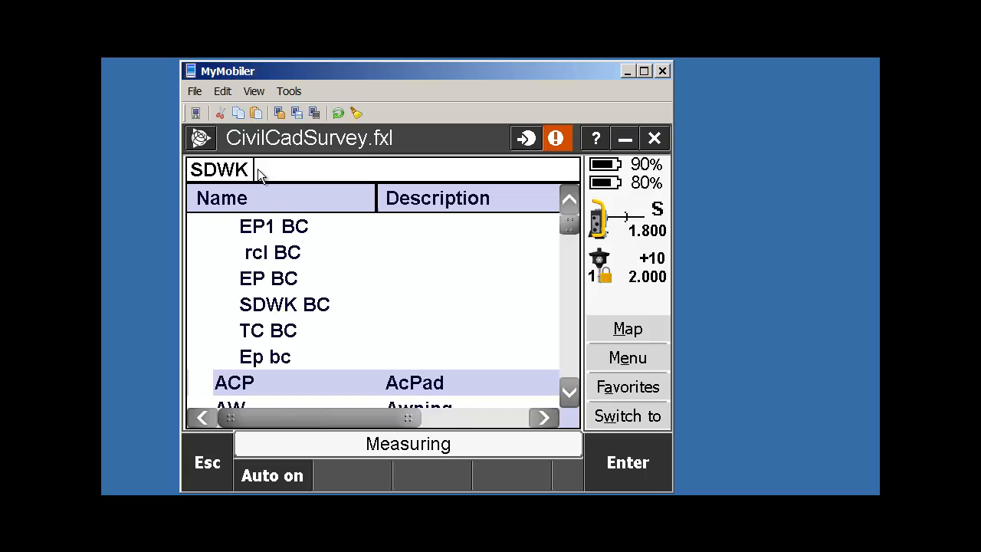
pyautogui.write('BC')
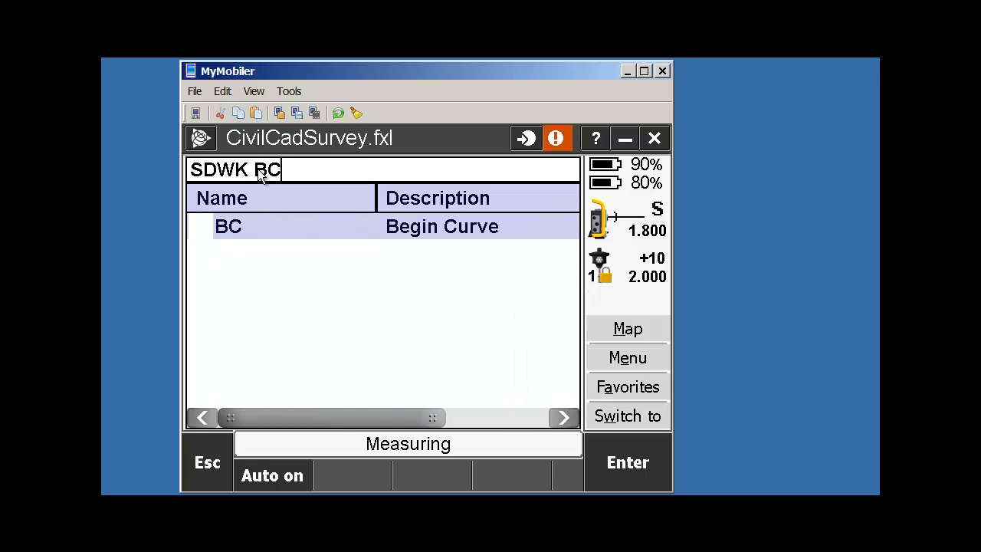
pyautogui.click(636, 463)
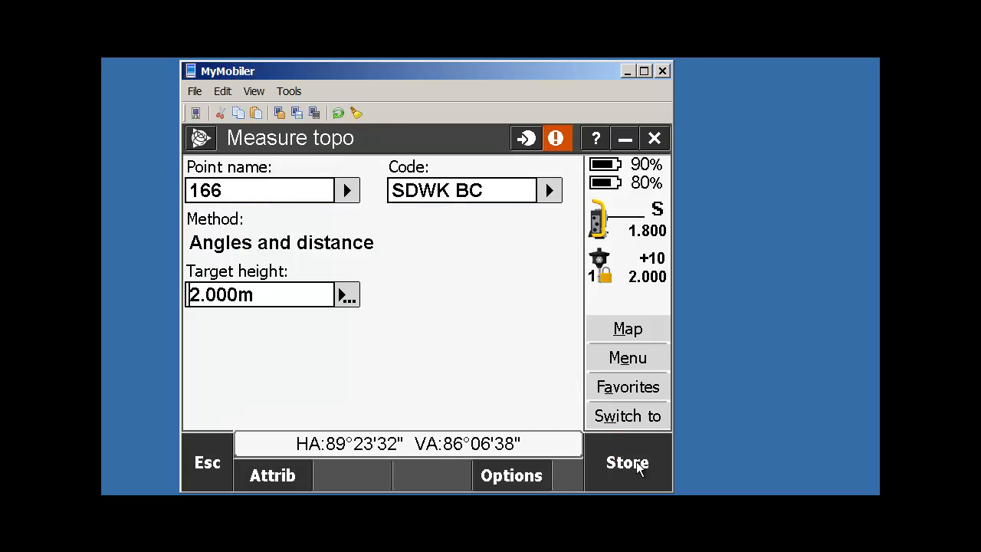
pyautogui.click(628, 464)
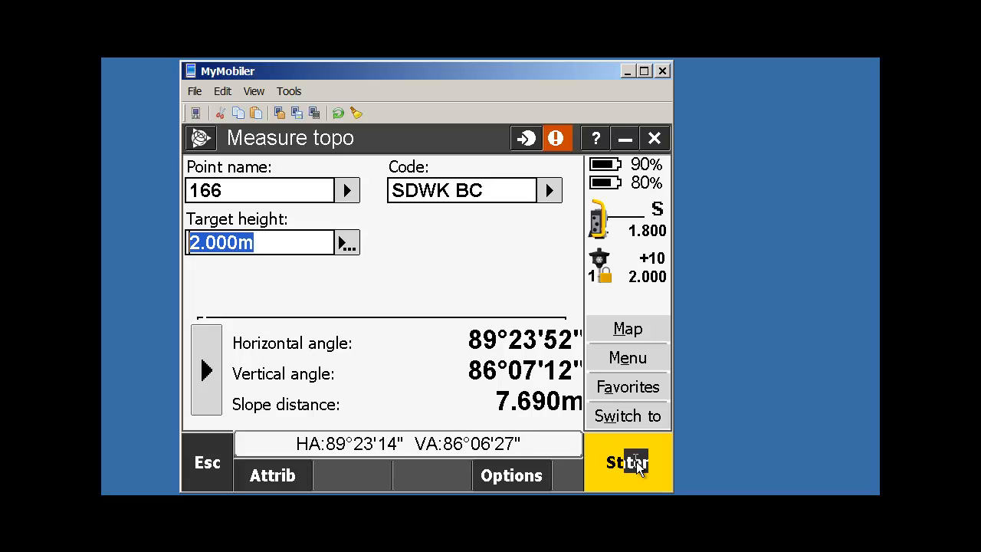
pyautogui.click(638, 468)
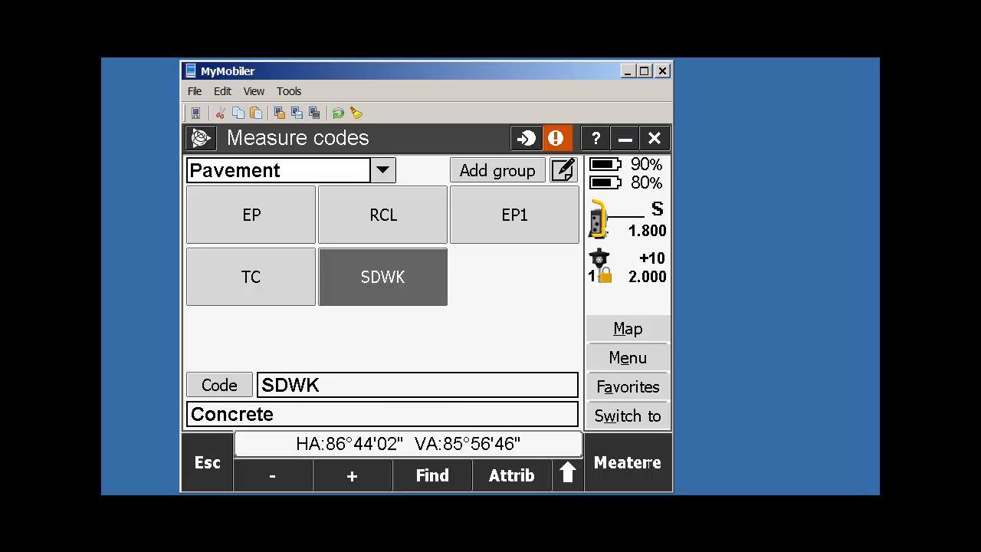
# Measure a topo point with the SDWK code and store it with the surface type Concrete.
pyautogui.click(398, 280)
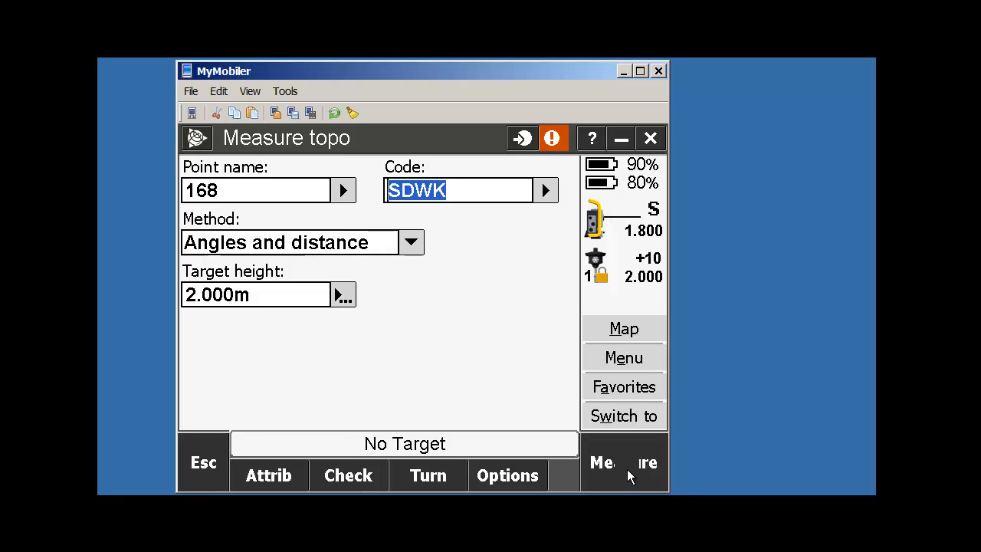
pyautogui.click(628, 471)
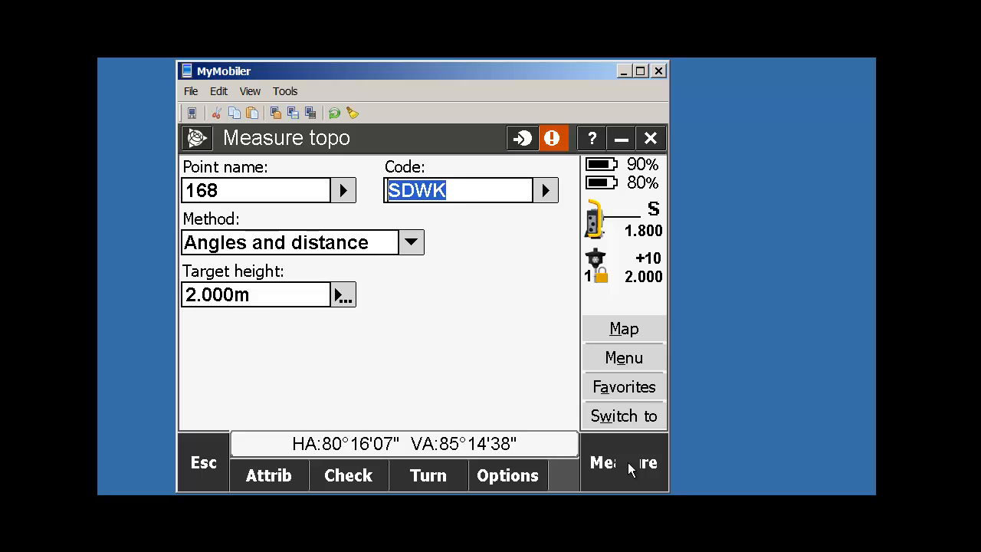
pyautogui.click(630, 467)
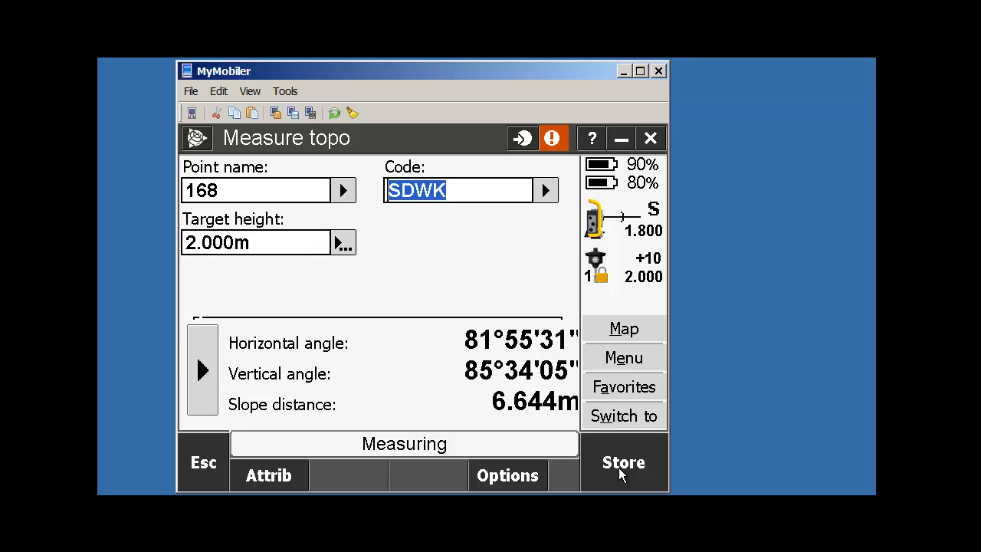
pyautogui.click(621, 465)
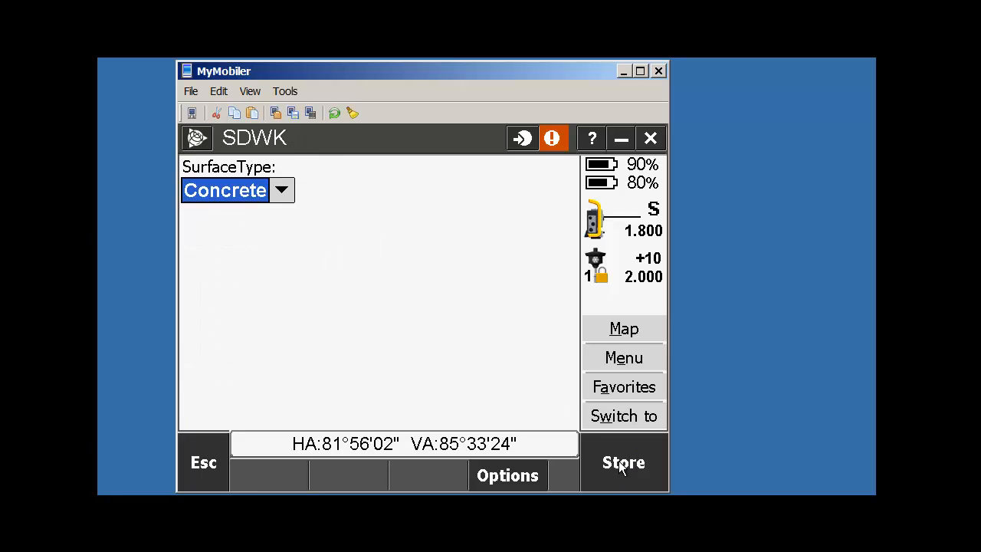
pyautogui.click(619, 460)
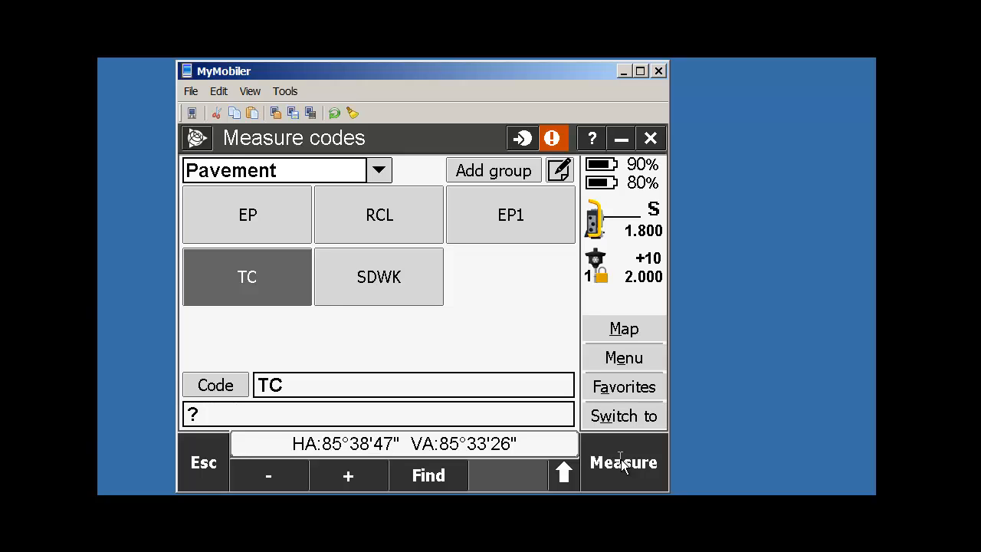
# Measure and store one topo point with the TC code and one with the EP1 code.
pyautogui.click(623, 463)
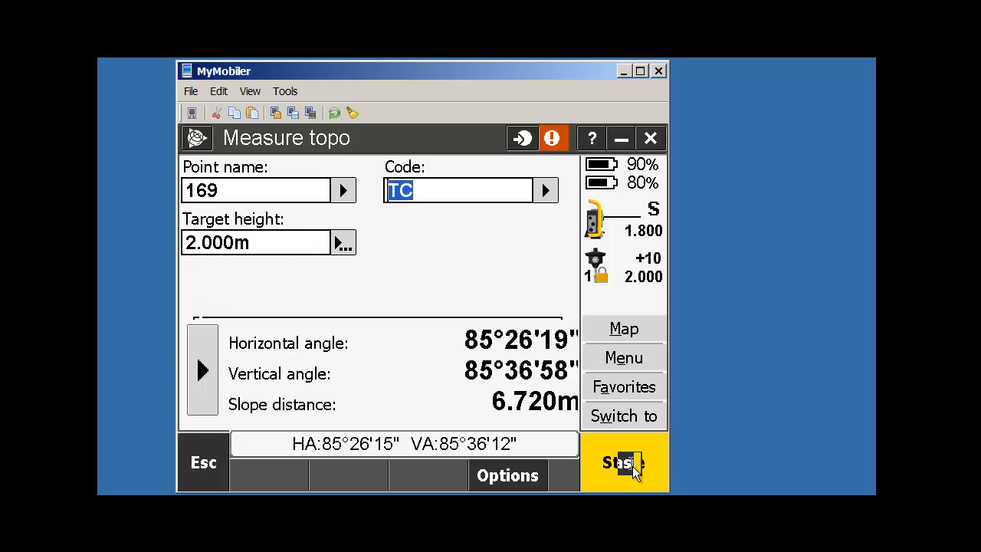
pyautogui.click(633, 467)
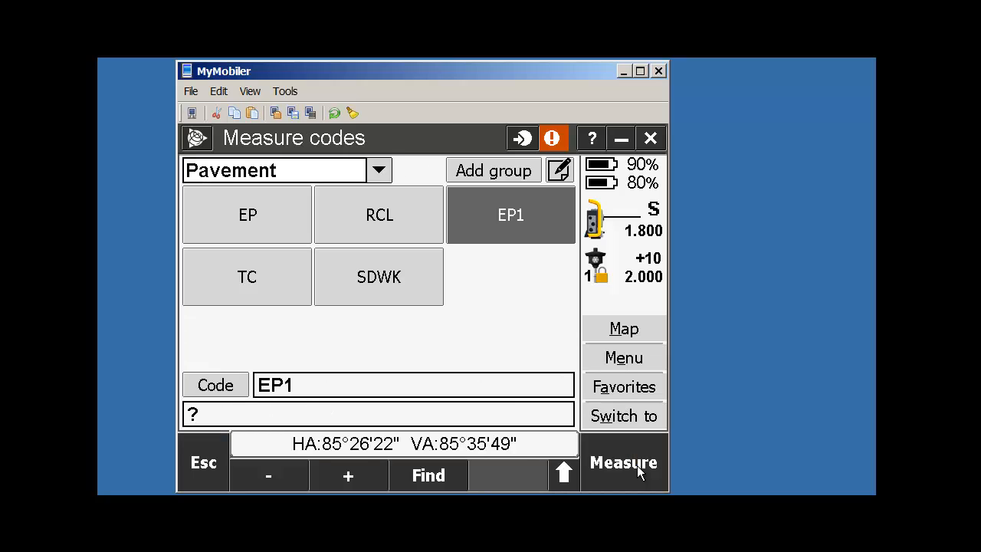
pyautogui.click(638, 468)
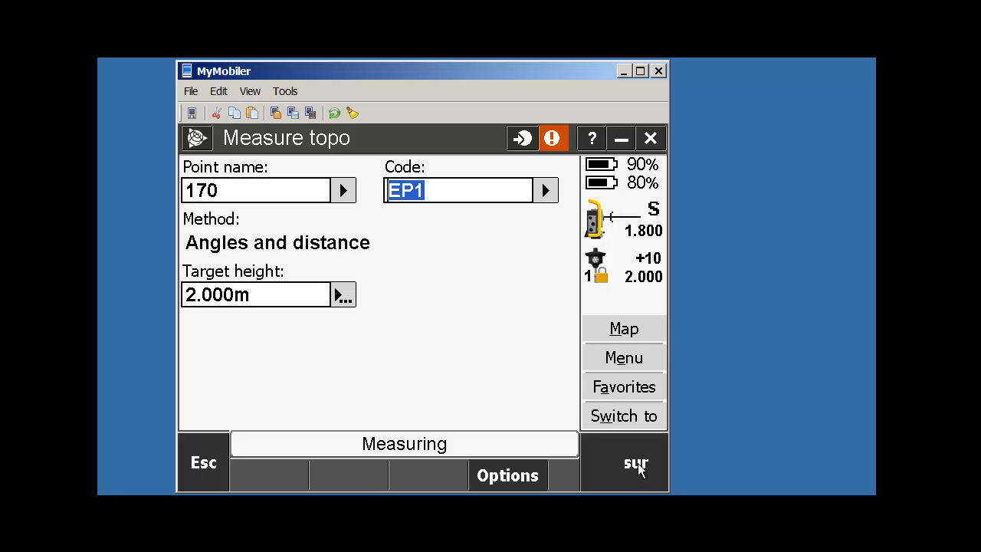
pyautogui.click(638, 467)
pyautogui.click(640, 464)
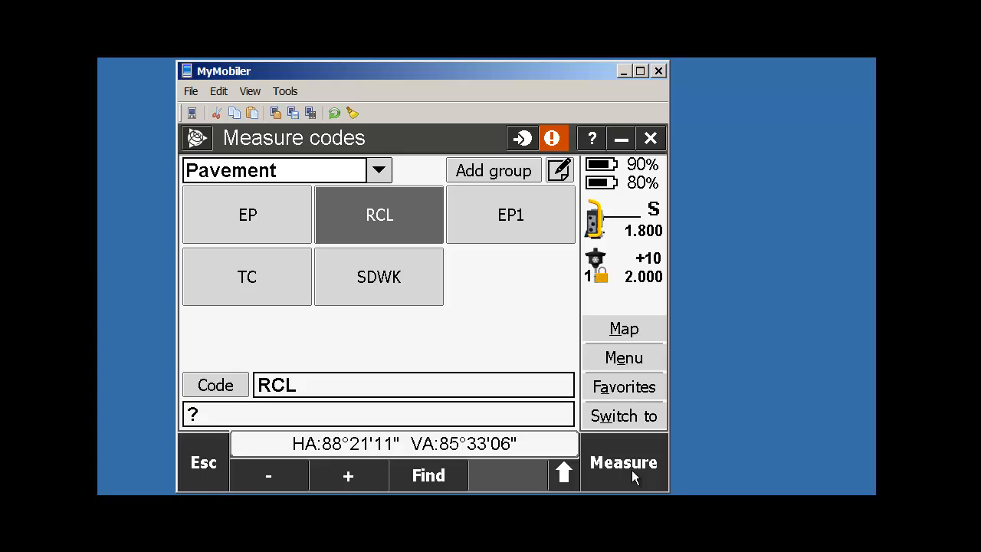
# Measure and store an RCL topo point, followed by an EP point with the surface type Asphalt.
pyautogui.click(633, 471)
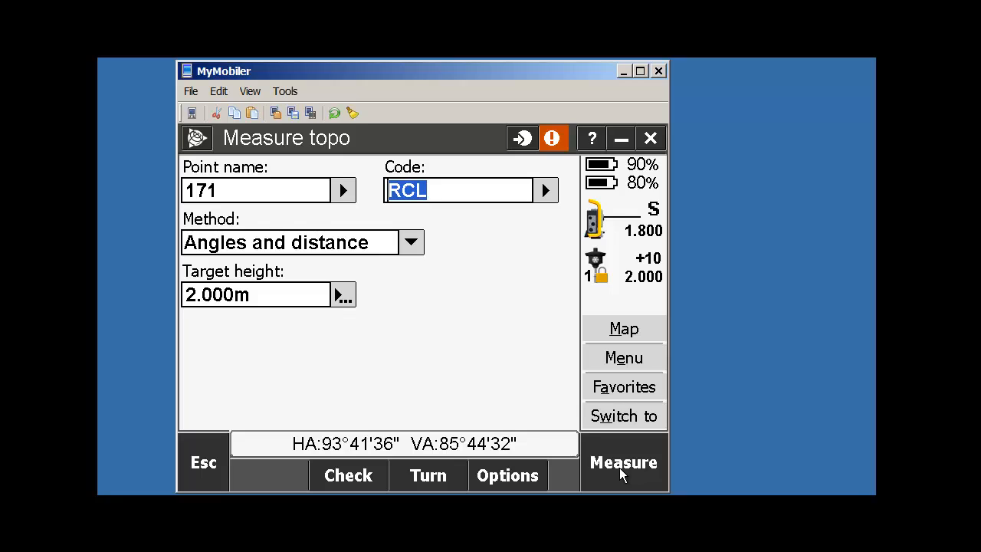
pyautogui.click(623, 469)
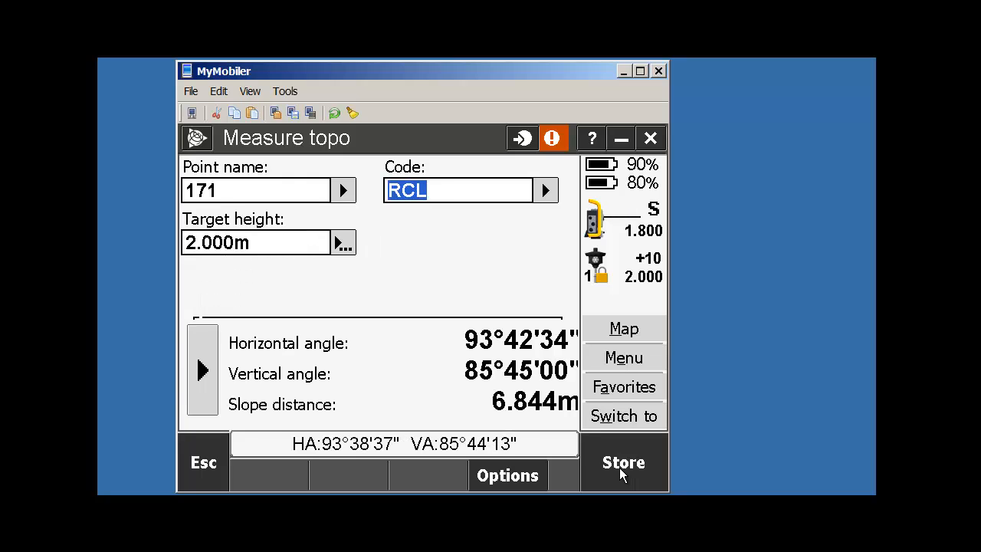
pyautogui.click(622, 469)
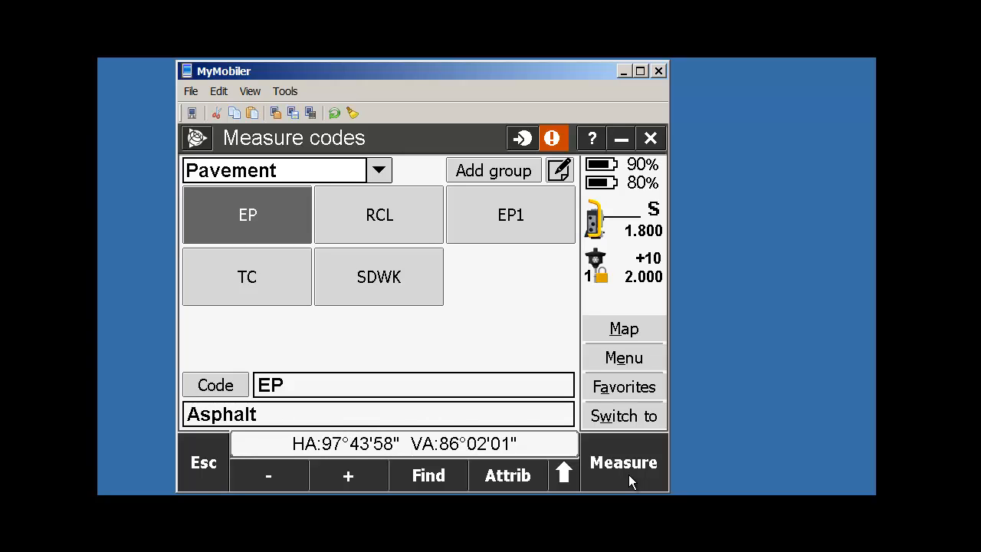
pyautogui.click(628, 479)
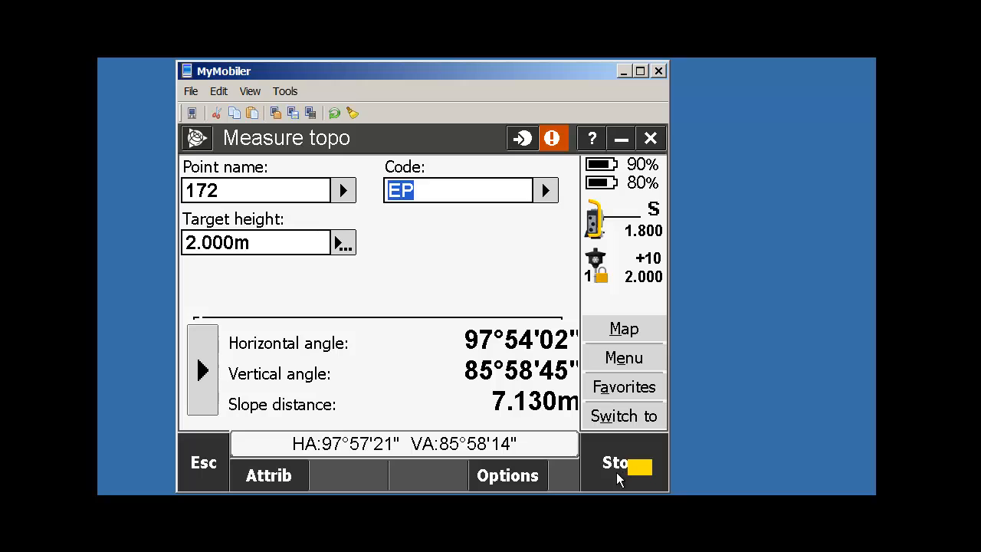
pyautogui.click(619, 469)
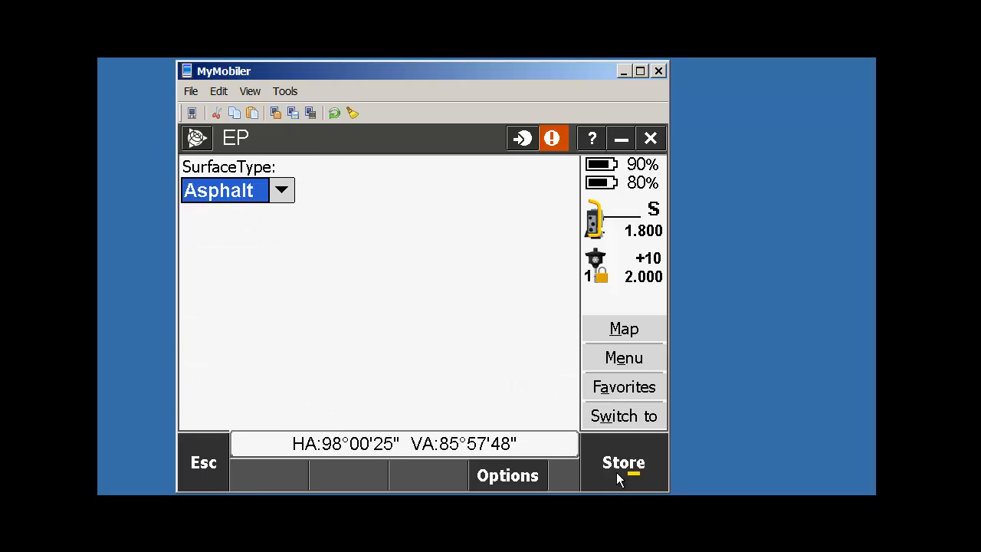
pyautogui.click(619, 475)
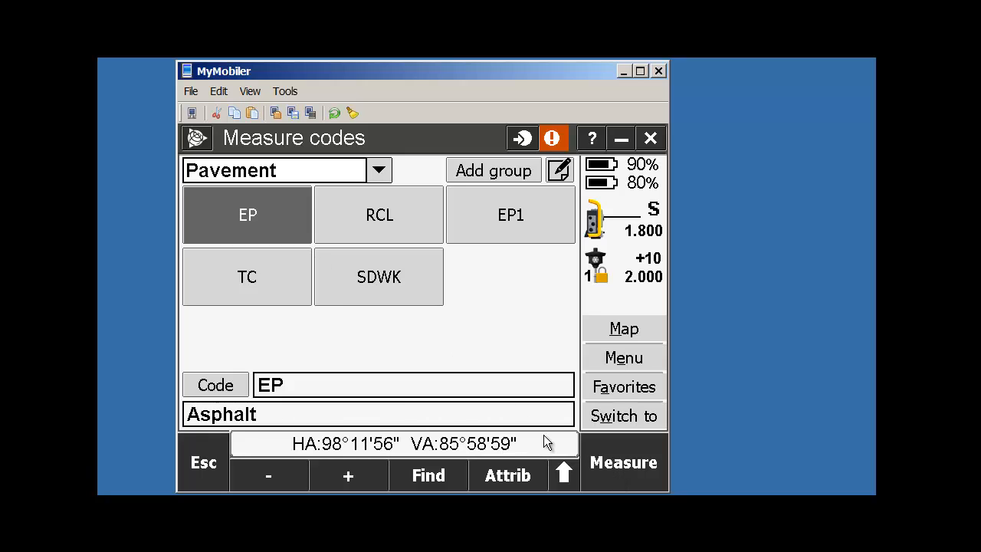
pyautogui.click(298, 220)
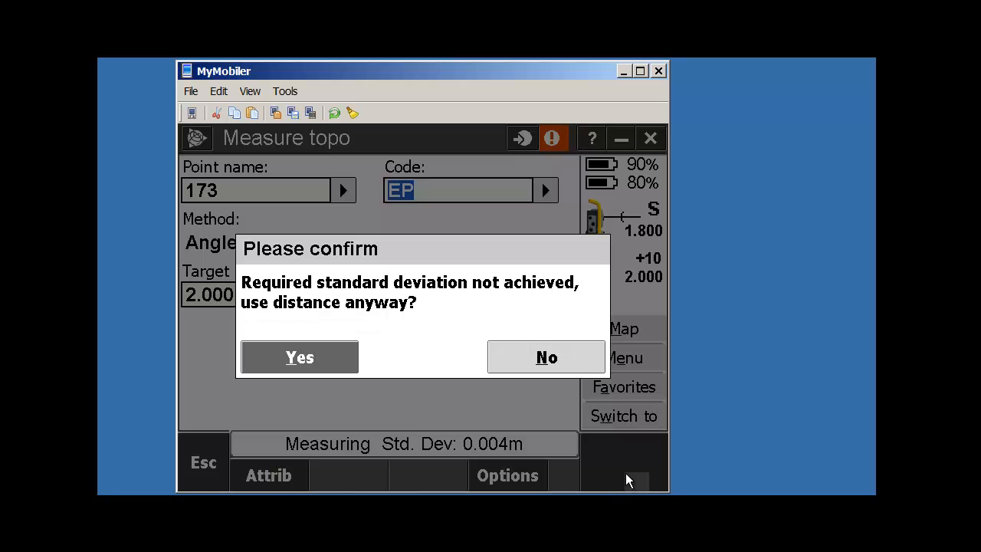
pyautogui.click(526, 361)
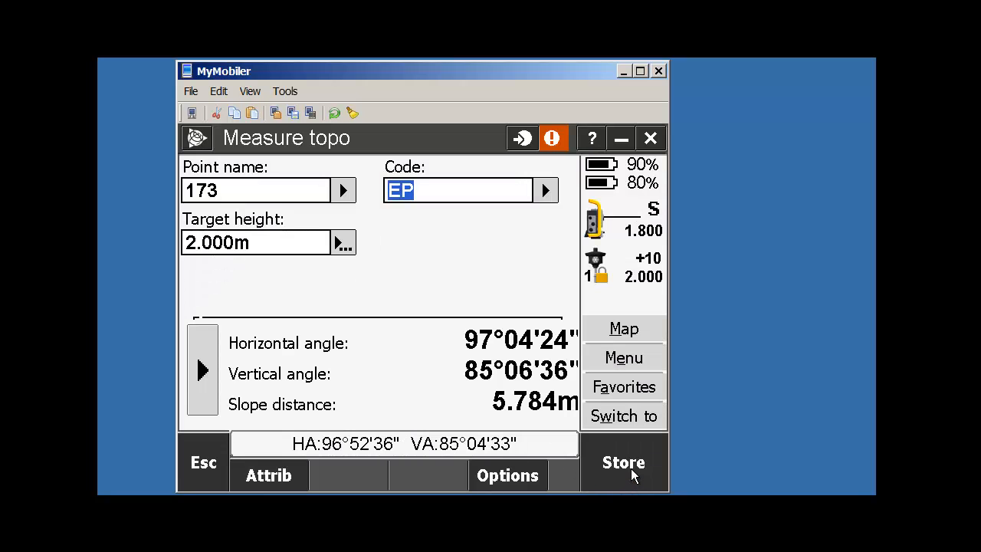
pyautogui.click(196, 457)
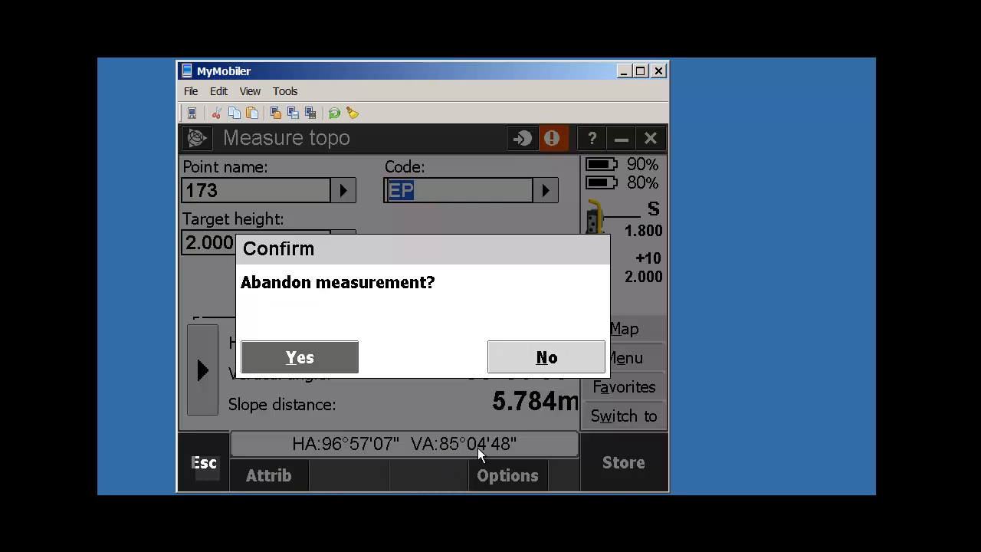
pyautogui.click(314, 365)
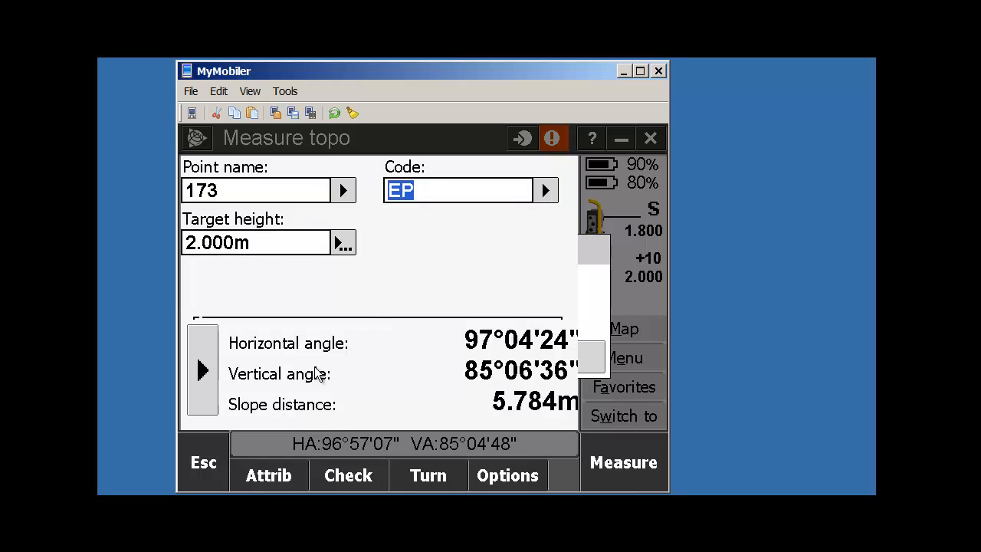
# Measure and store topo points 173, 182 and 183 with the EP code.
pyautogui.click(634, 463)
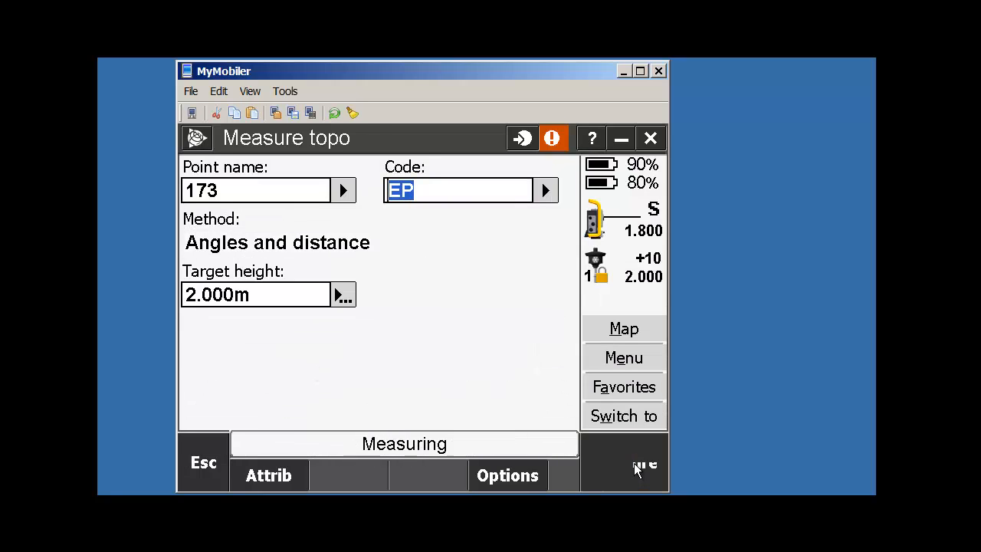
pyautogui.click(621, 466)
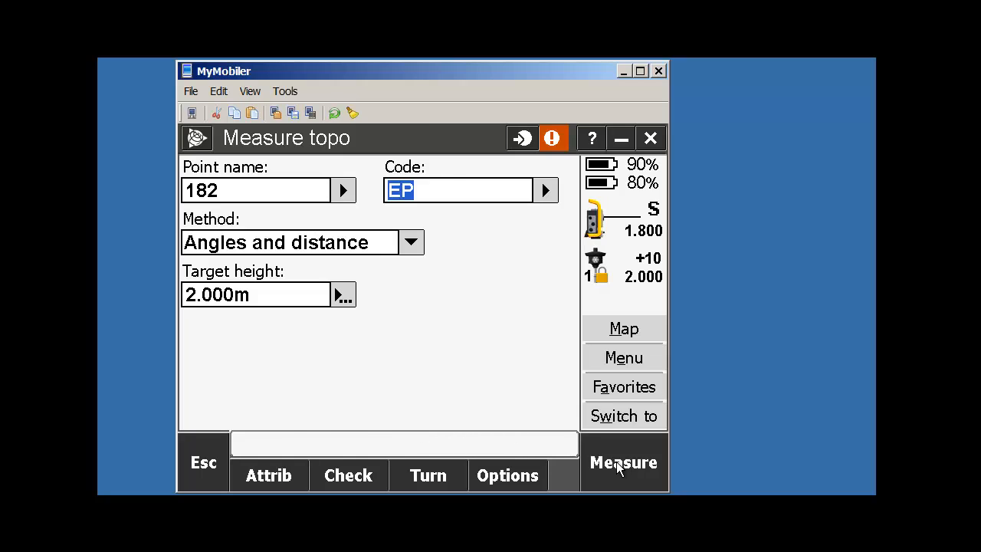
pyautogui.click(617, 466)
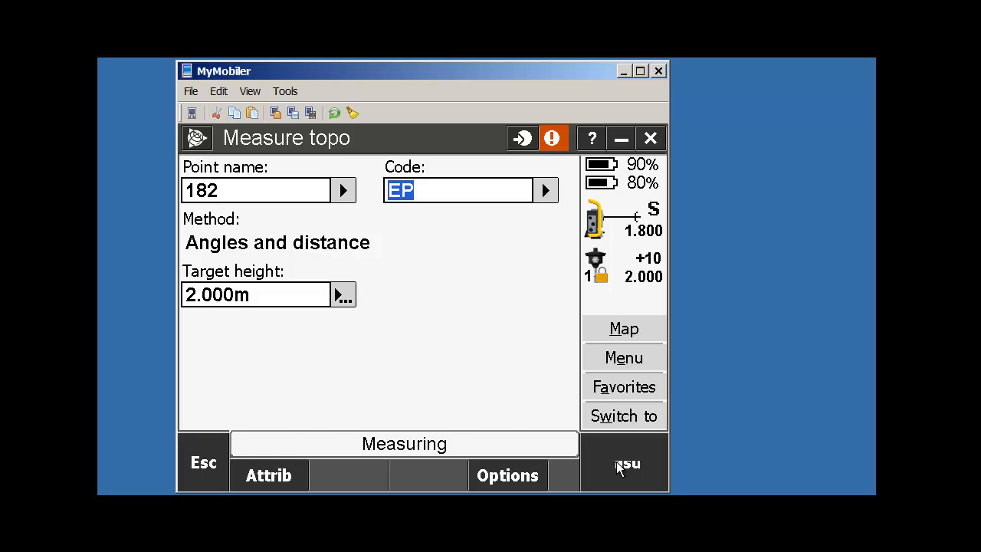
pyautogui.click(619, 466)
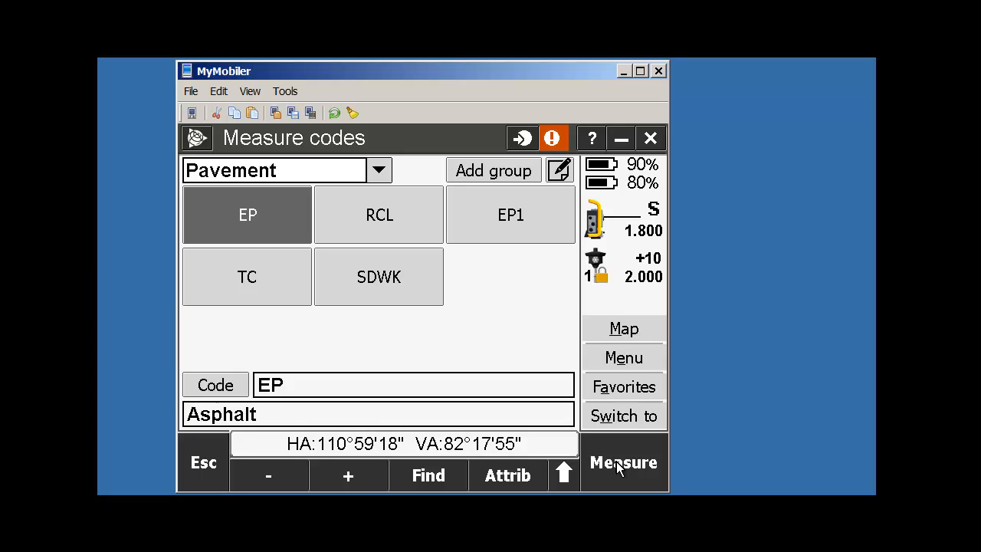
pyautogui.click(619, 463)
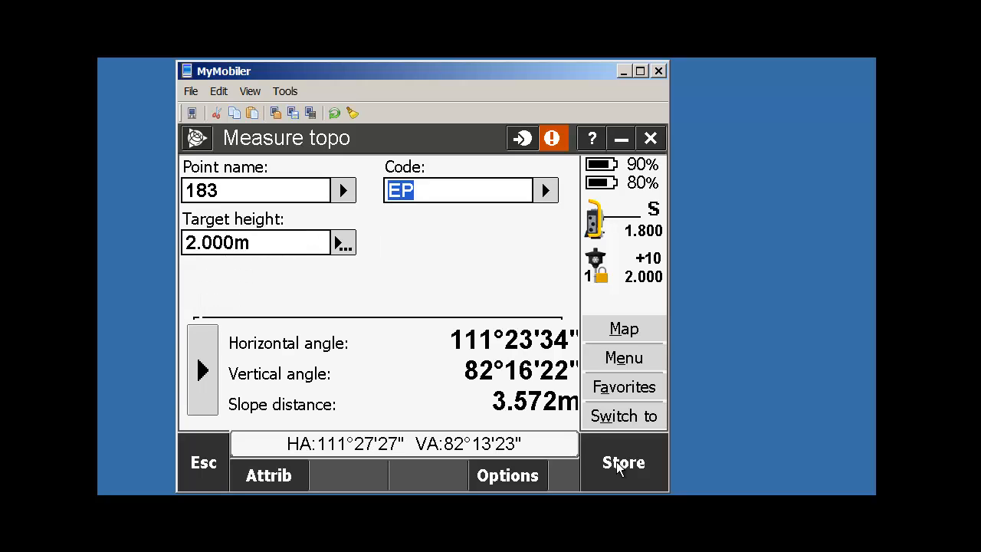
pyautogui.click(619, 467)
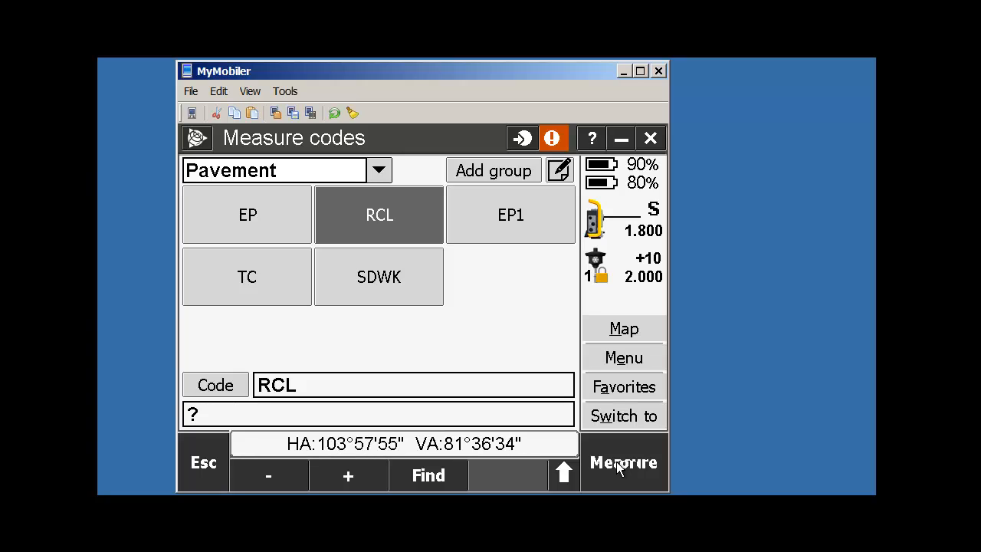
# Measure and store topo point 184 with the RCL code and point 185 with the EP1 code.
pyautogui.click(619, 463)
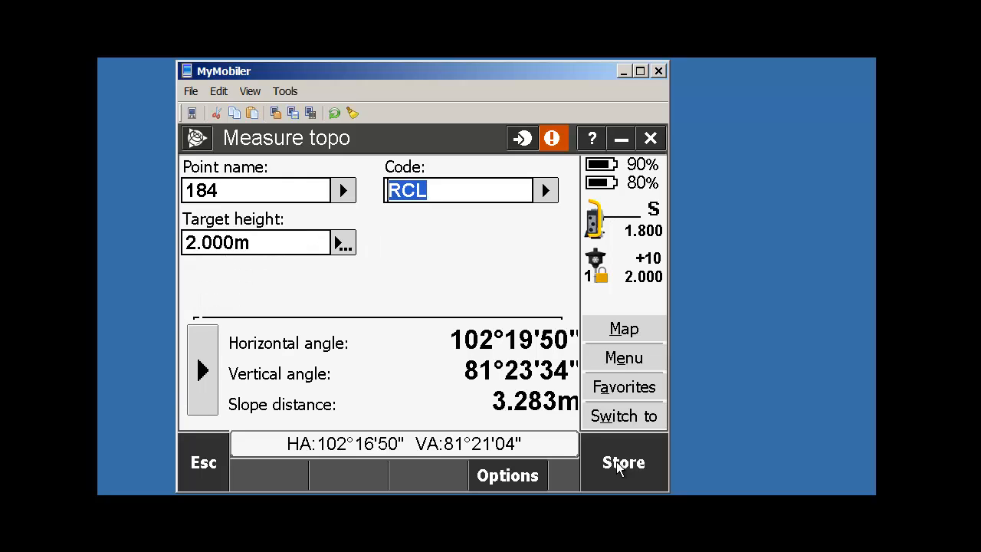
pyautogui.click(619, 465)
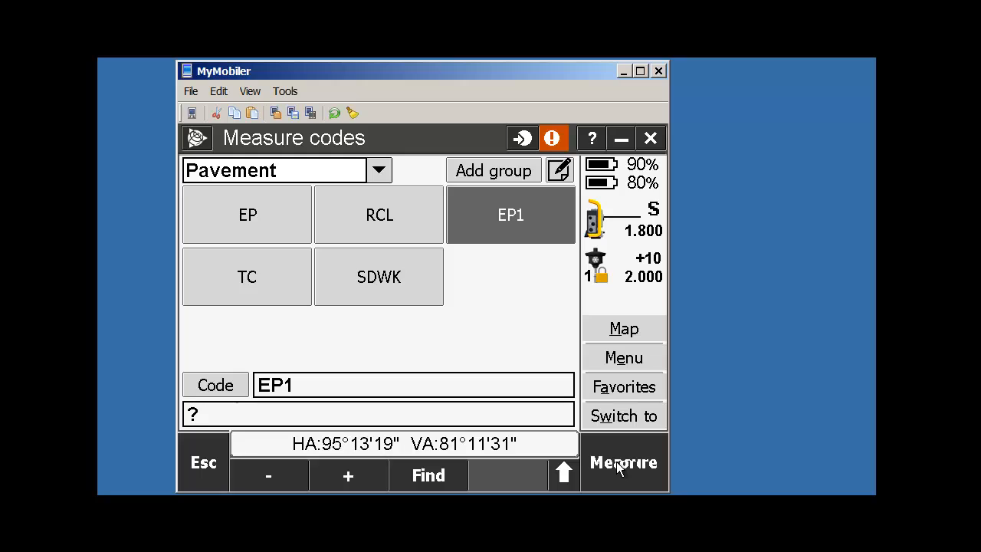
pyautogui.click(621, 465)
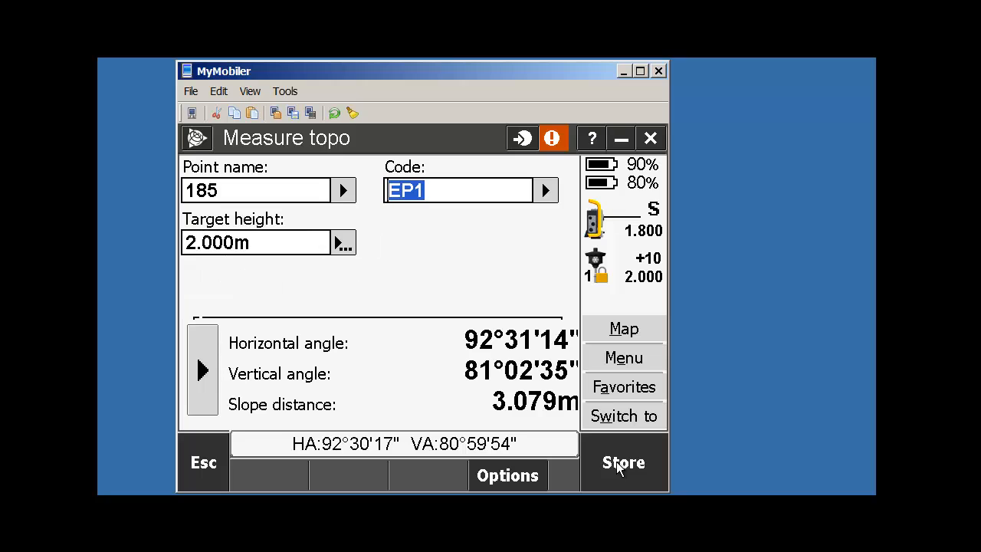
pyautogui.click(622, 464)
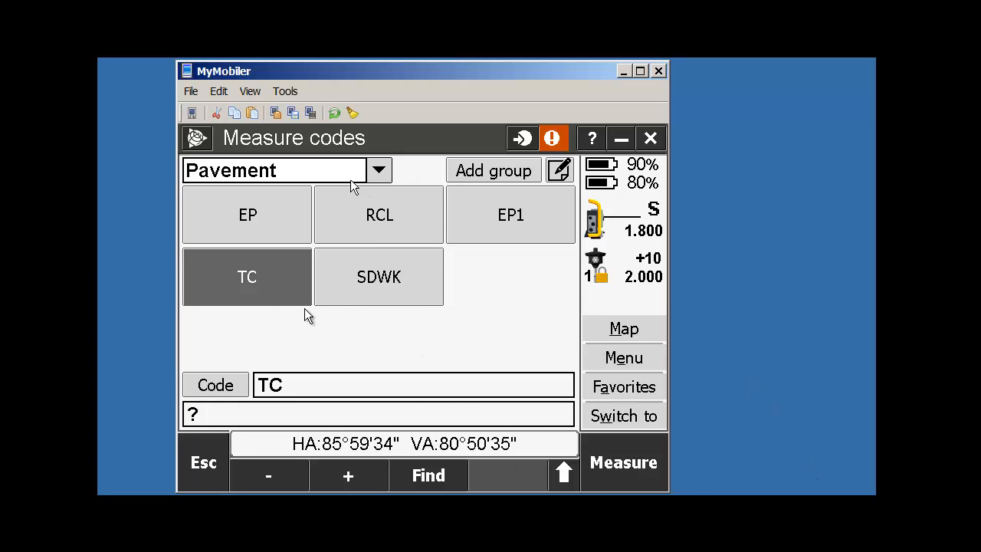
# Measure topo point 186, replace its code TC with WSO for a water shut-off, and store it.
pyautogui.click(251, 276)
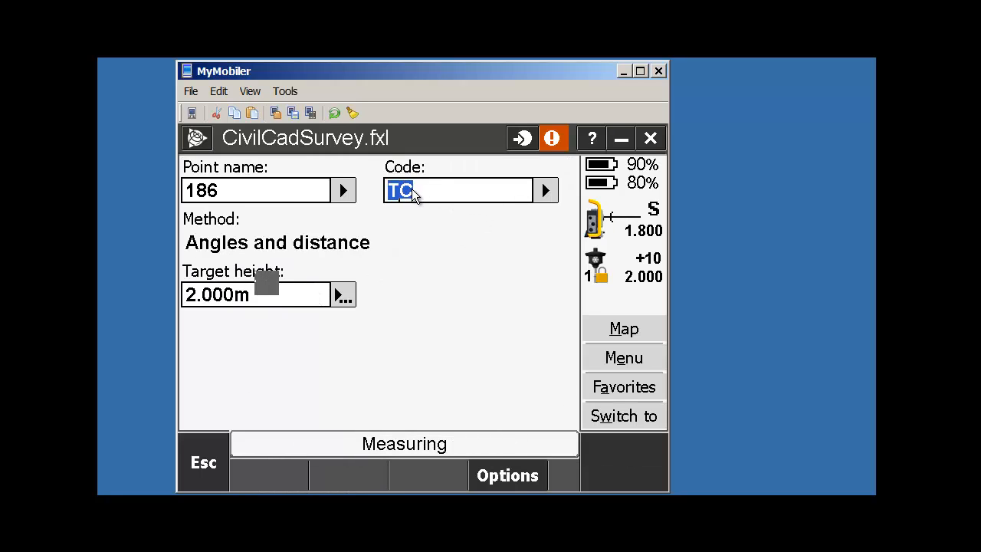
pyautogui.click(412, 188)
pyautogui.moveTo(412, 189); pyautogui.dragTo(218, 167)
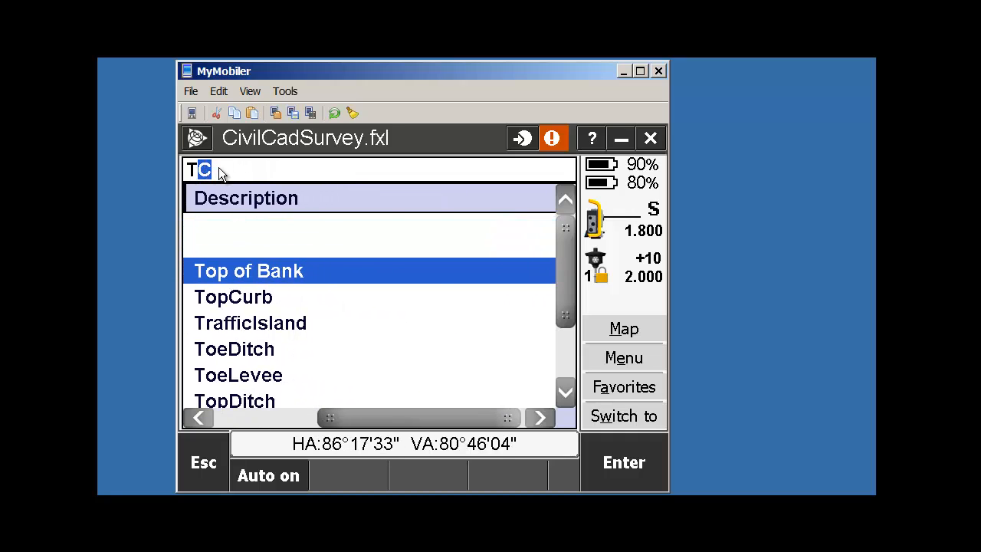
pyautogui.press('BackSpace')
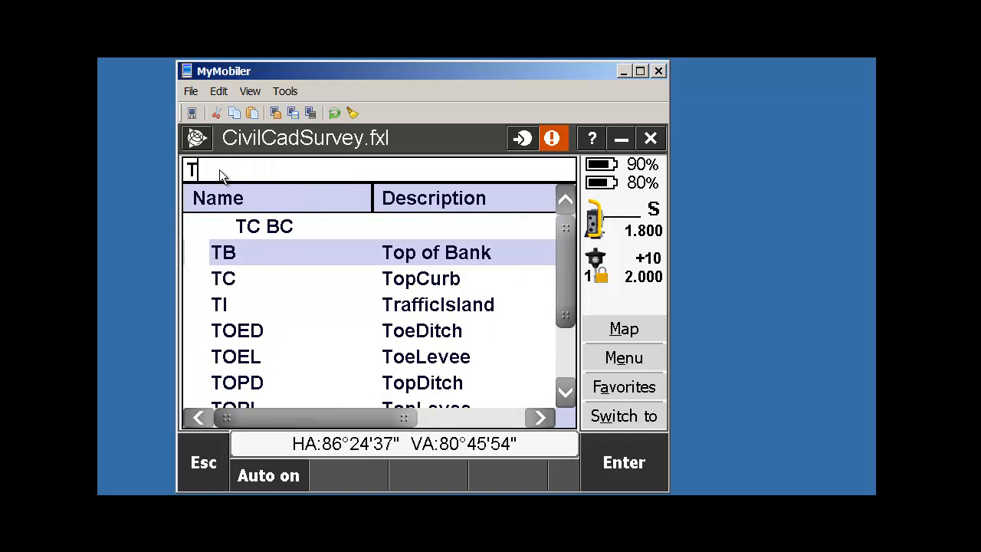
pyautogui.press('BackSpace')
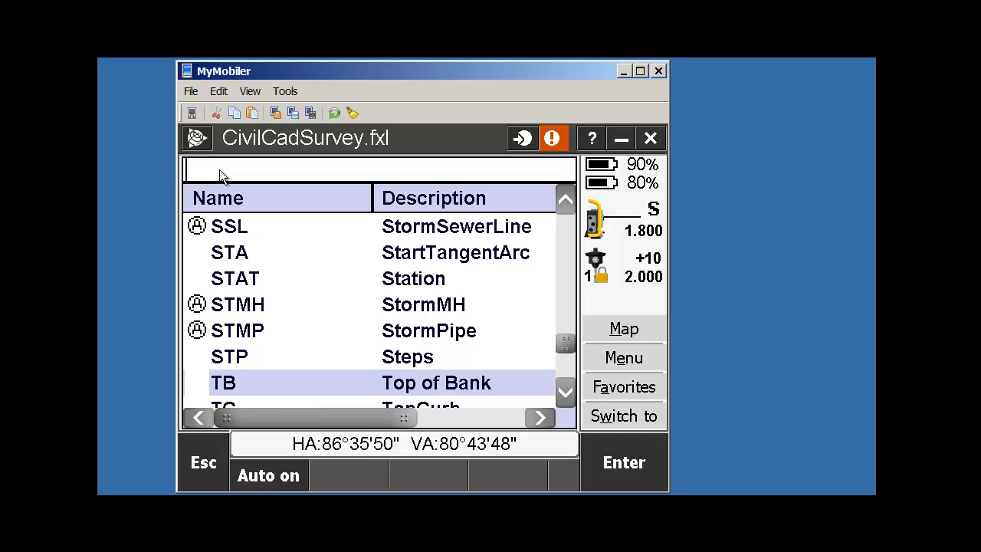
pyautogui.write('ws')
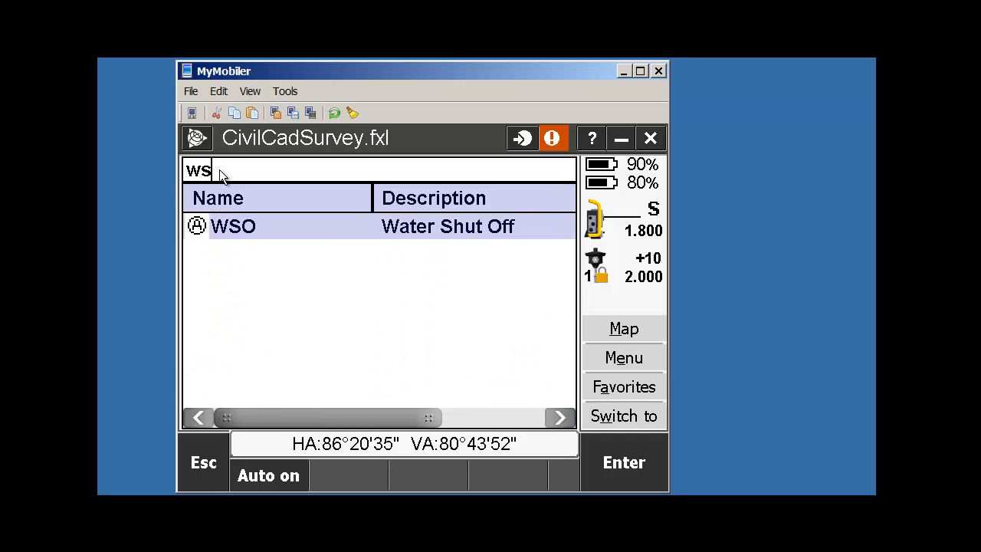
pyautogui.write('o')
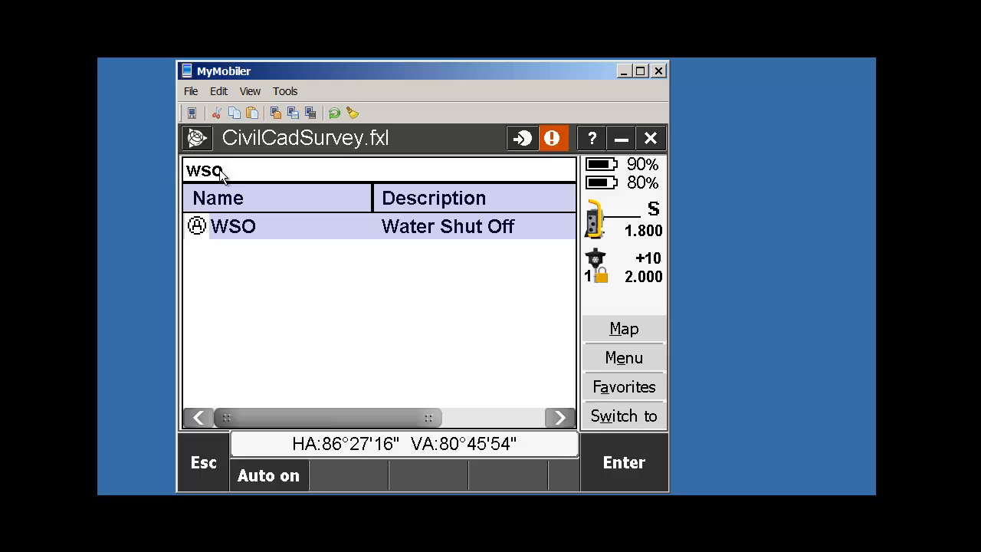
pyautogui.click(624, 462)
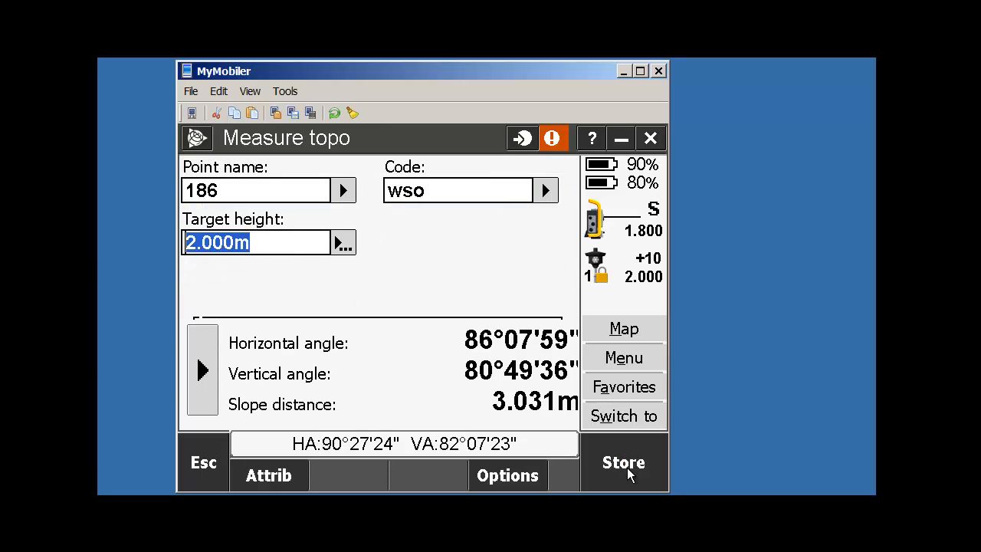
pyautogui.click(628, 471)
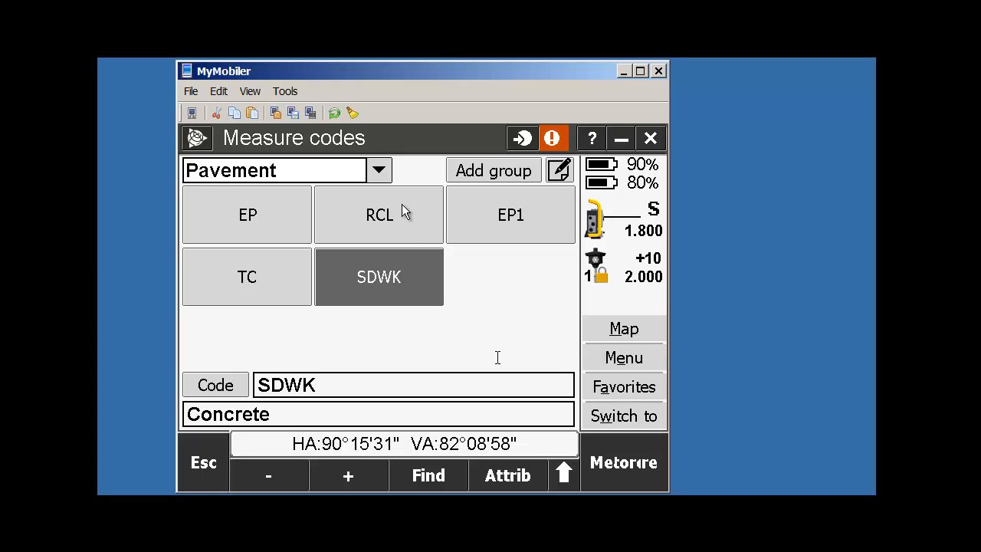
# Start a topo measurement for point 187 from the TC code.
pyautogui.click(275, 287)
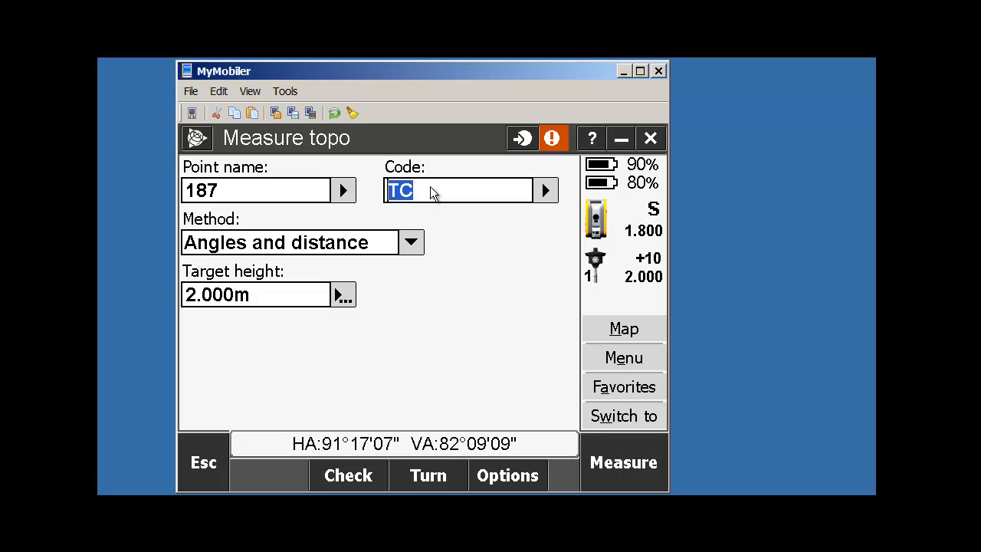
pyautogui.write('H')
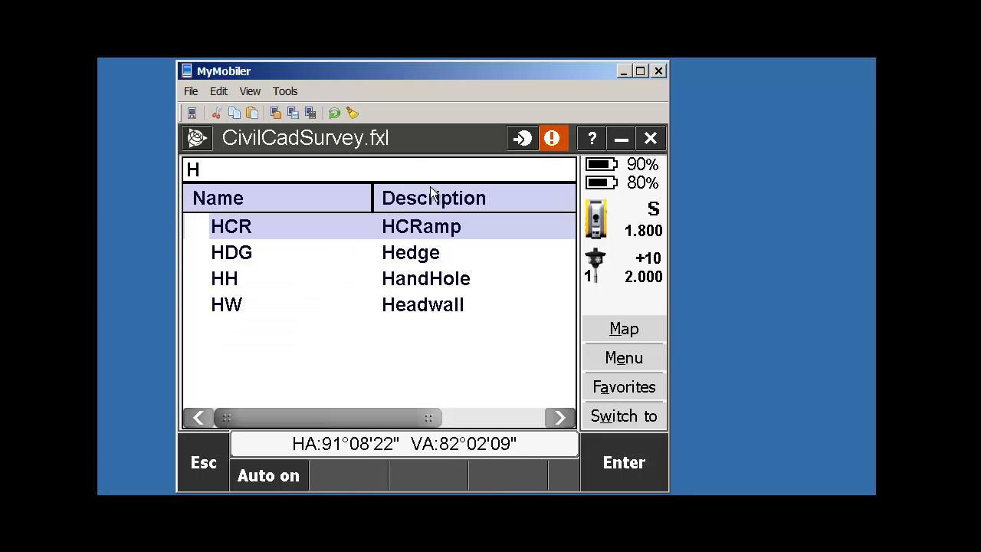
pyautogui.write('YDRAN')
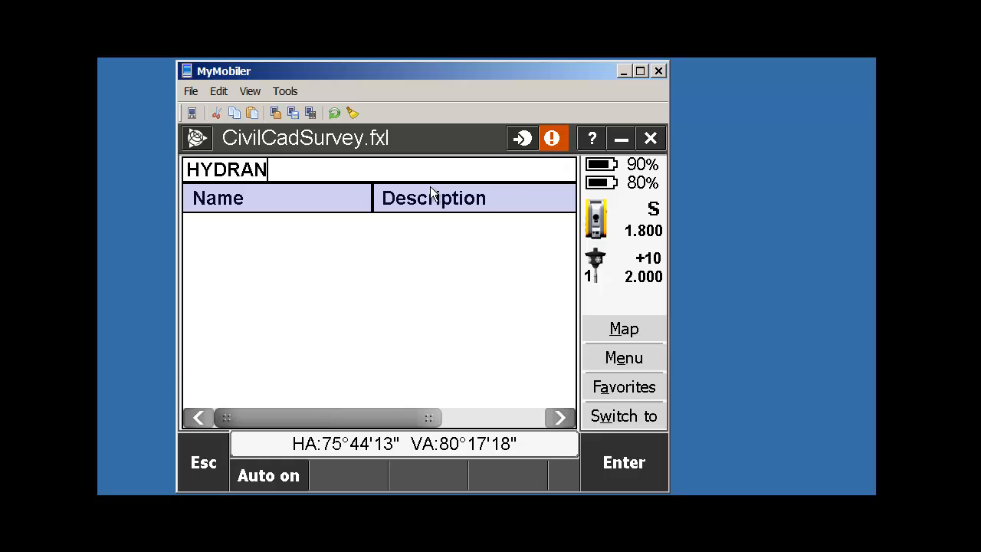
pyautogui.press('BackSpace')
pyautogui.press('BackSpace')
pyautogui.press('BackSpace')
pyautogui.press('BackSpace')
pyautogui.press('BackSpace')
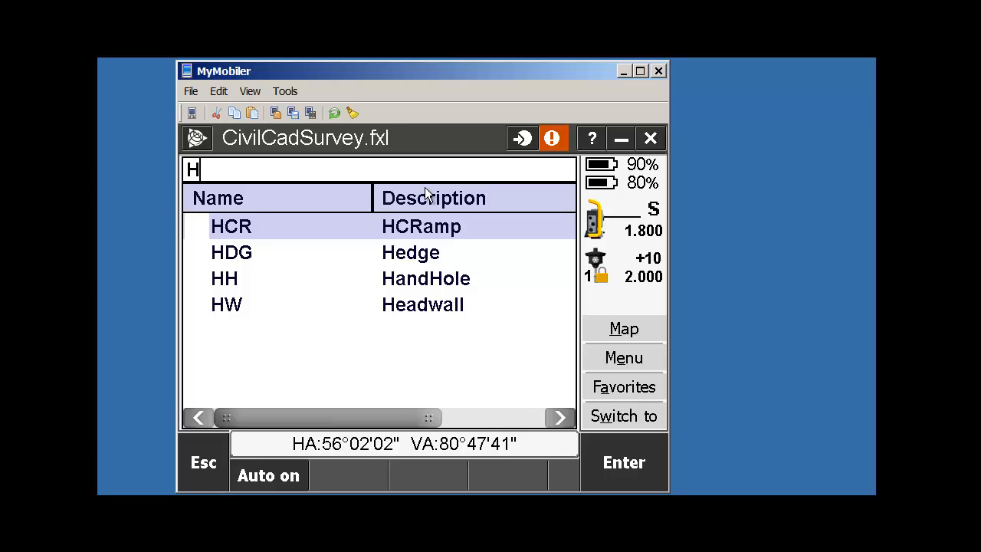
pyautogui.press('BackSpace')
# Assign the fire hydrant code FH to topo point 187, then measure and store the point.
pyautogui.write('FH')
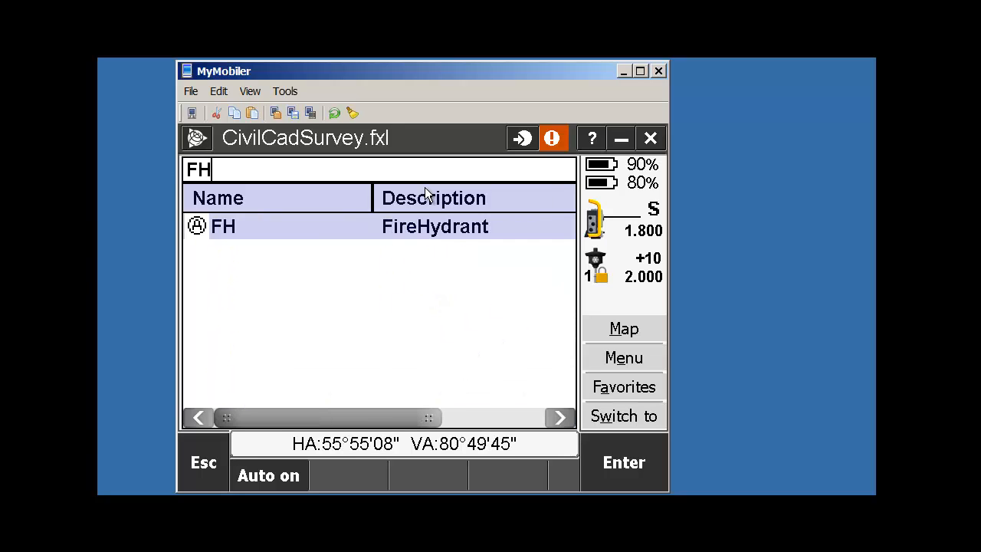
pyautogui.click(623, 460)
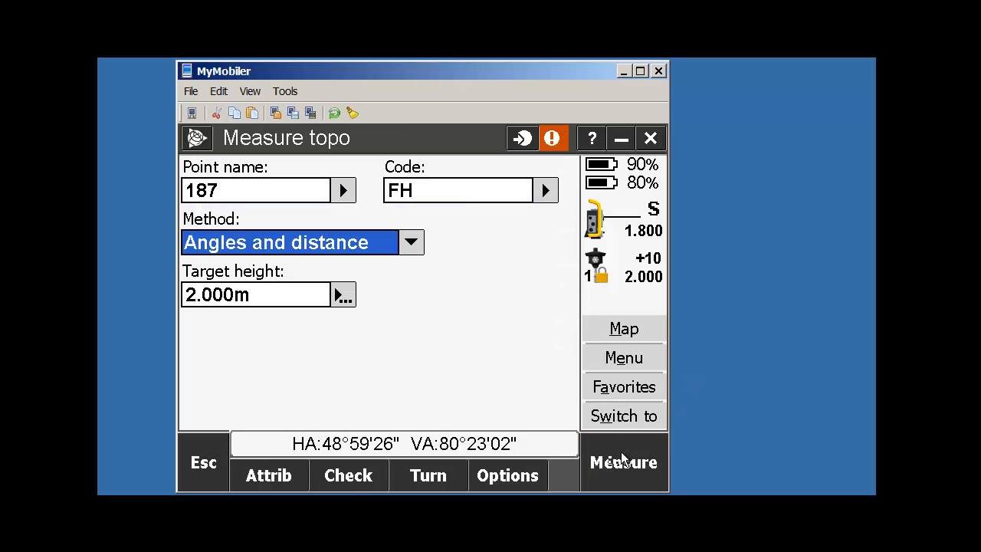
pyautogui.click(622, 459)
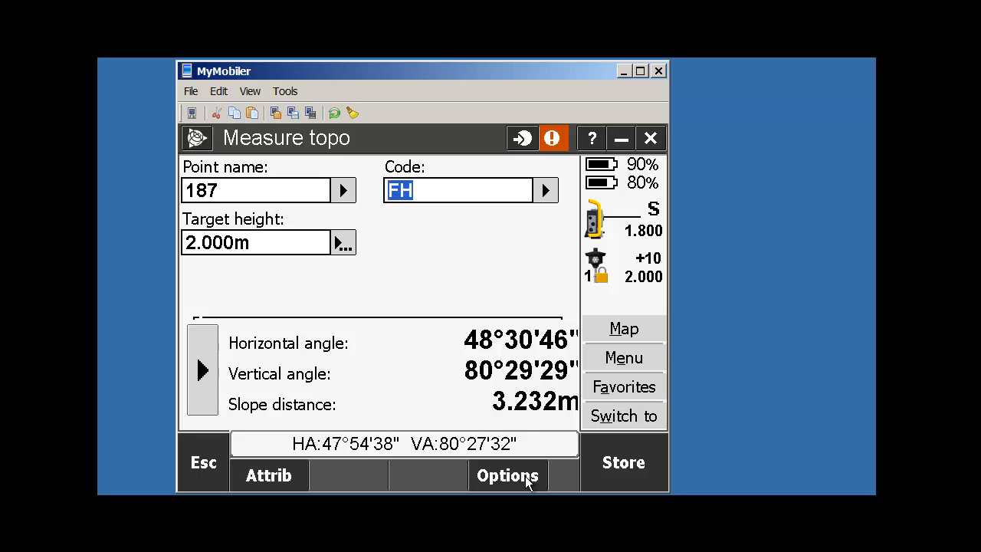
pyautogui.click(646, 461)
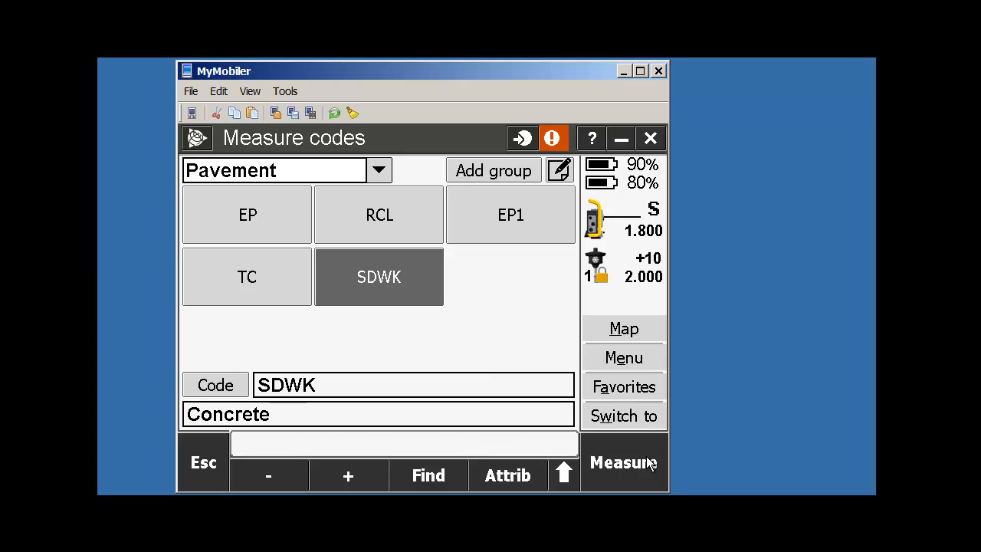
# Measure and store topo point 188 with the TC code and point 189 with the SDWK code.
pyautogui.press('Left')
pyautogui.press('Up')
pyautogui.press('Right')
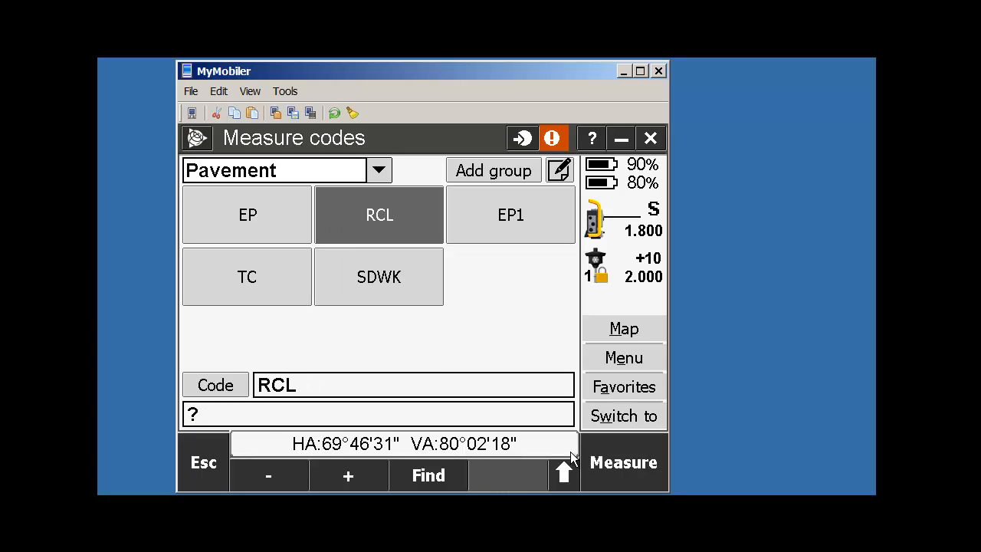
pyautogui.press('Right')
pyautogui.click(253, 278)
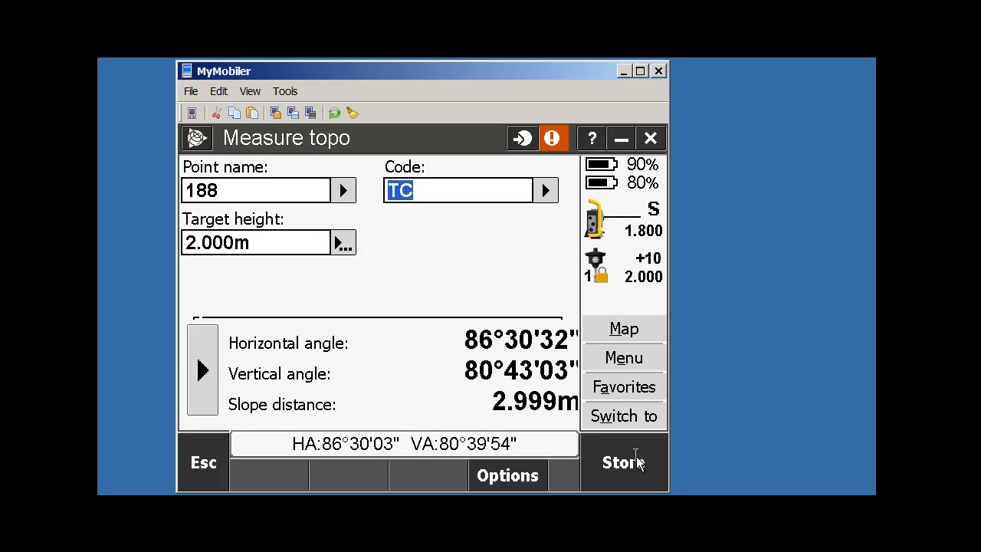
pyautogui.click(637, 459)
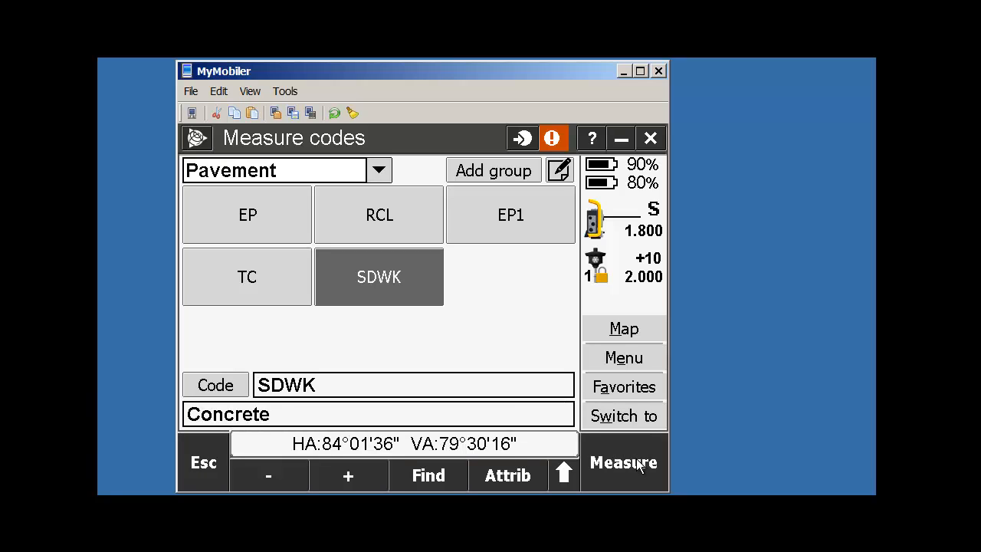
pyautogui.click(638, 463)
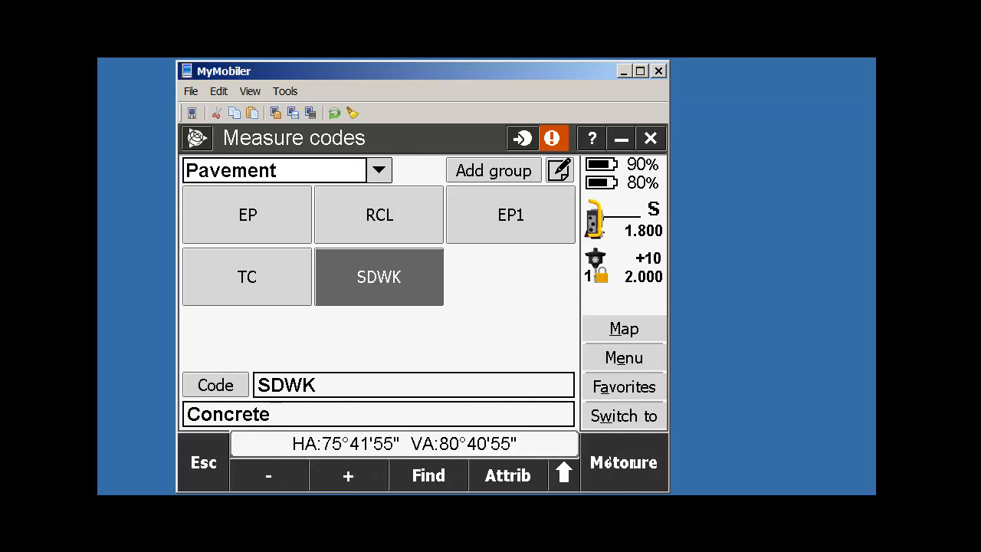
# Open the map and examine the measured points and coded linework around points 183 to 189.
pyautogui.click(626, 335)
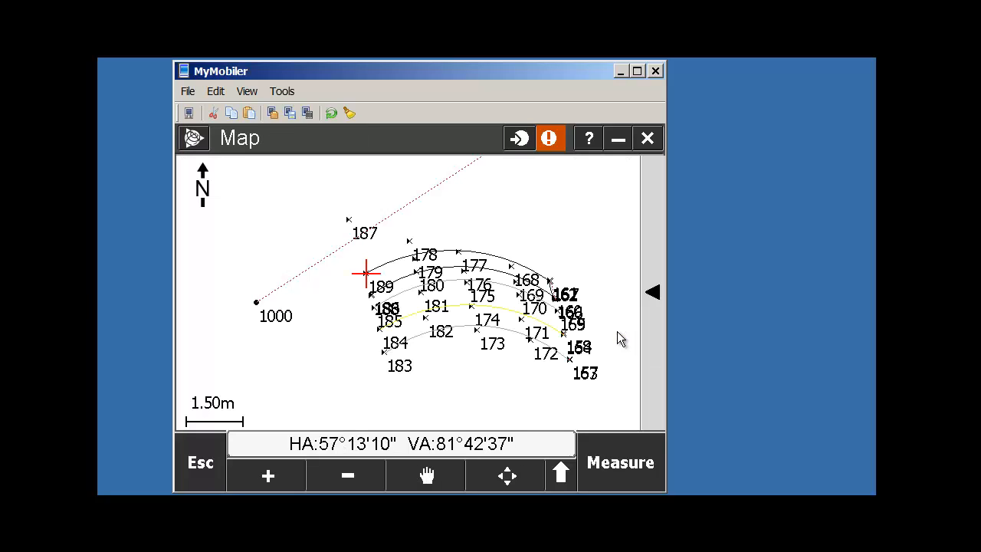
pyautogui.rightClick(617, 332)
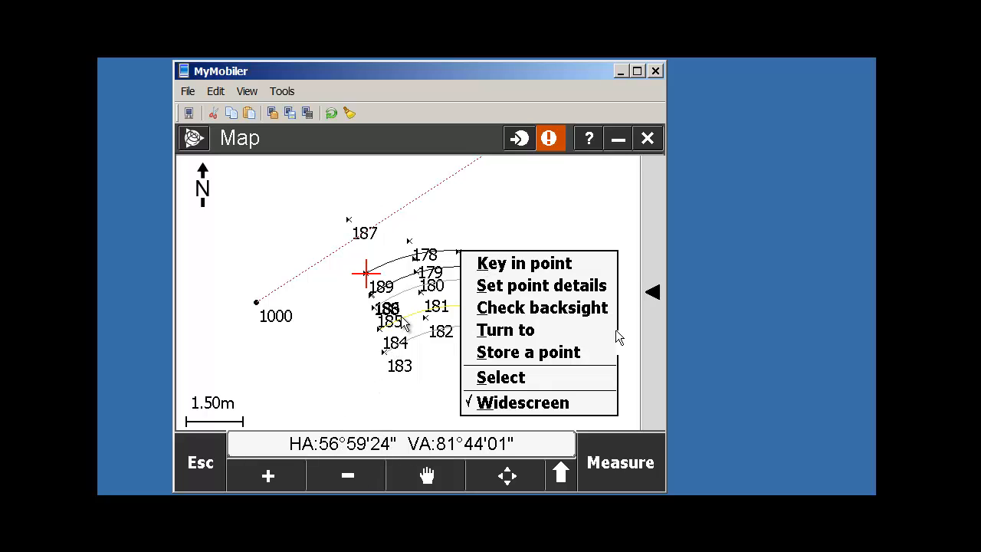
pyautogui.click(595, 222)
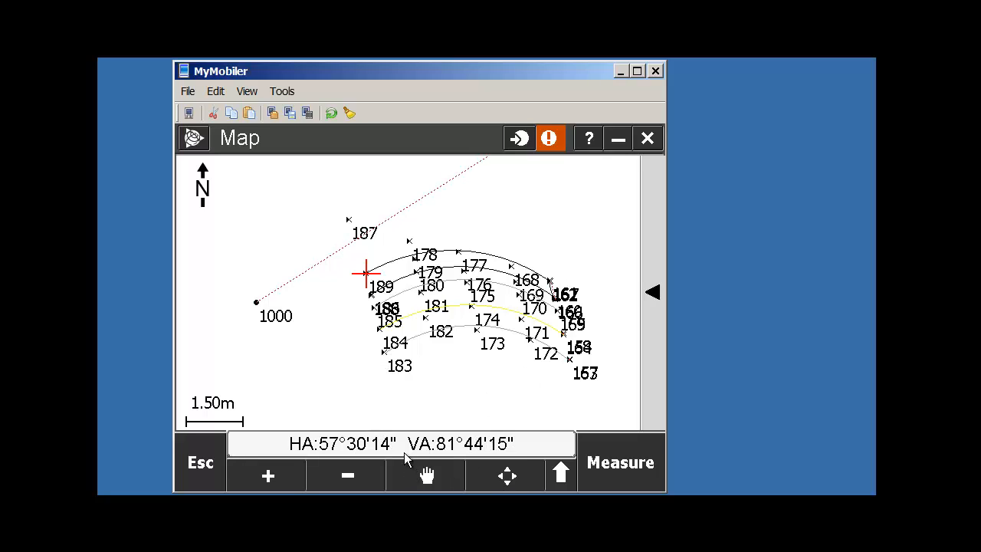
pyautogui.click(267, 476)
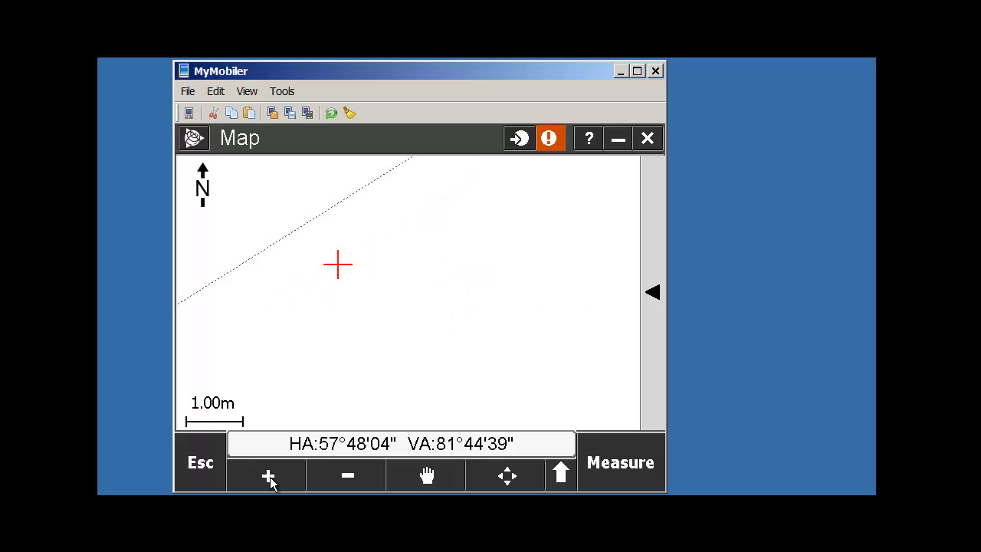
pyautogui.click(268, 476)
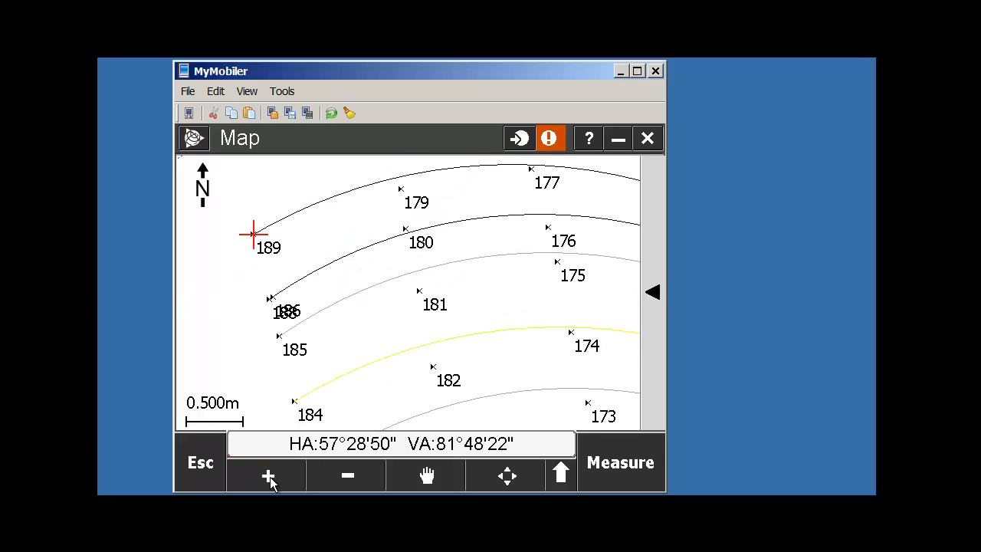
pyautogui.click(416, 479)
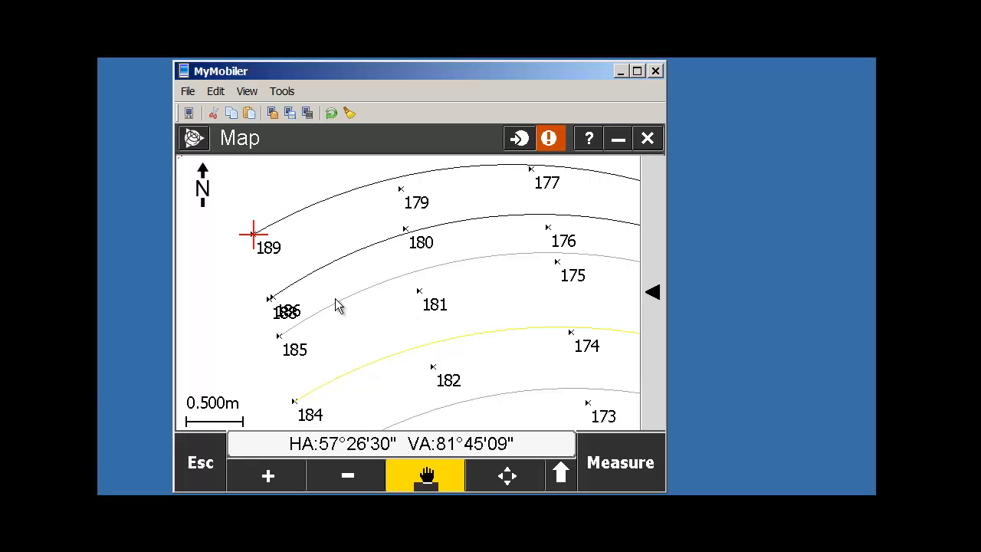
pyautogui.moveTo(339, 303); pyautogui.dragTo(278, 327)
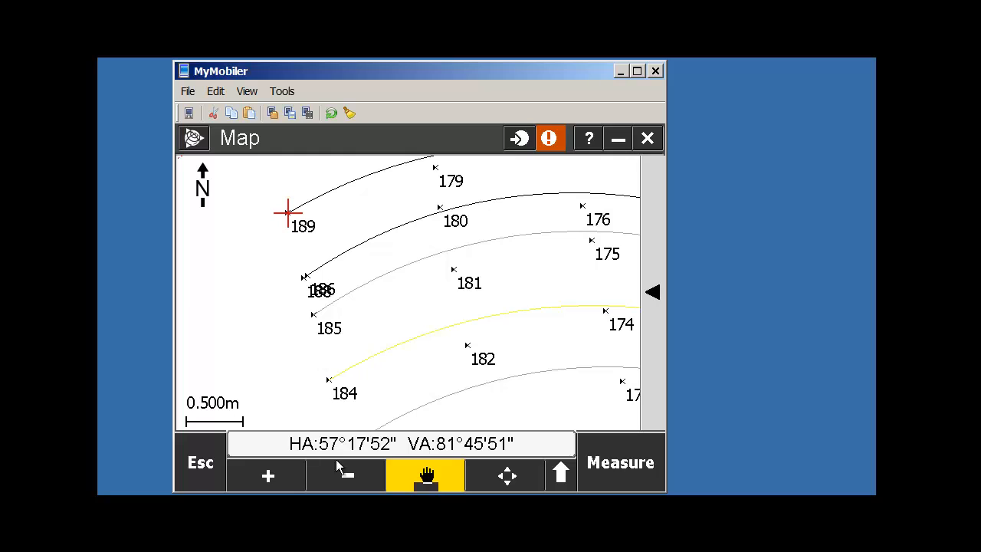
pyautogui.click(269, 476)
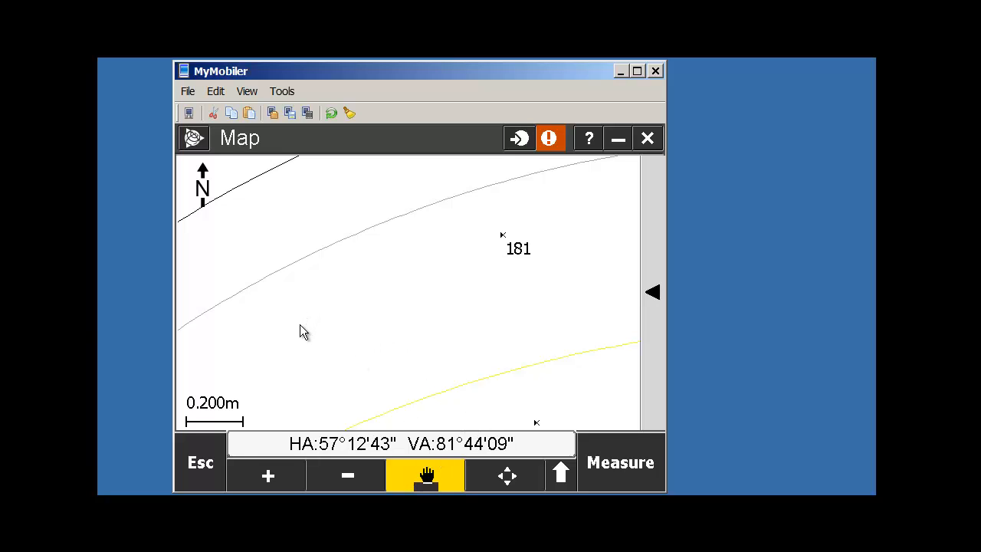
pyautogui.moveTo(337, 303); pyautogui.dragTo(401, 265)
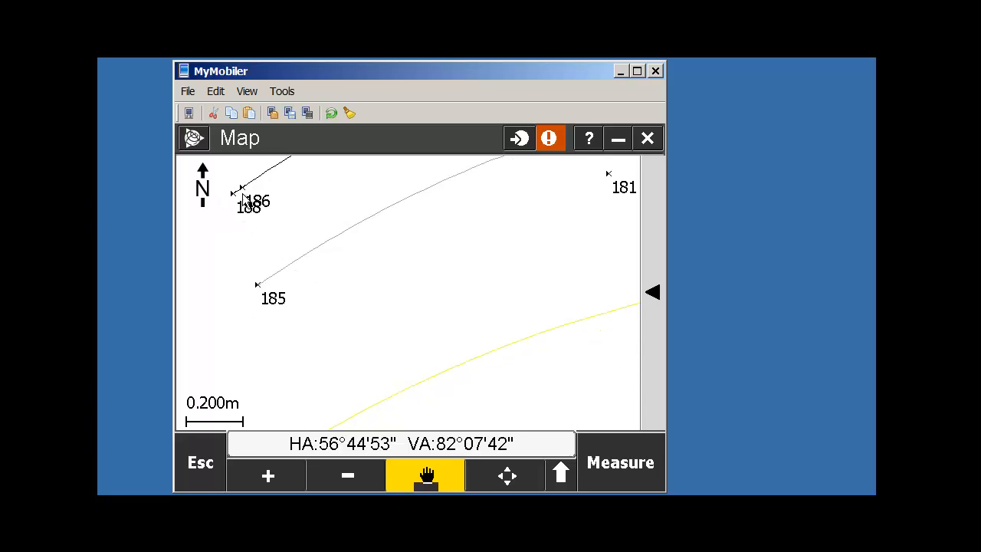
pyautogui.moveTo(538, 366); pyautogui.dragTo(486, 273)
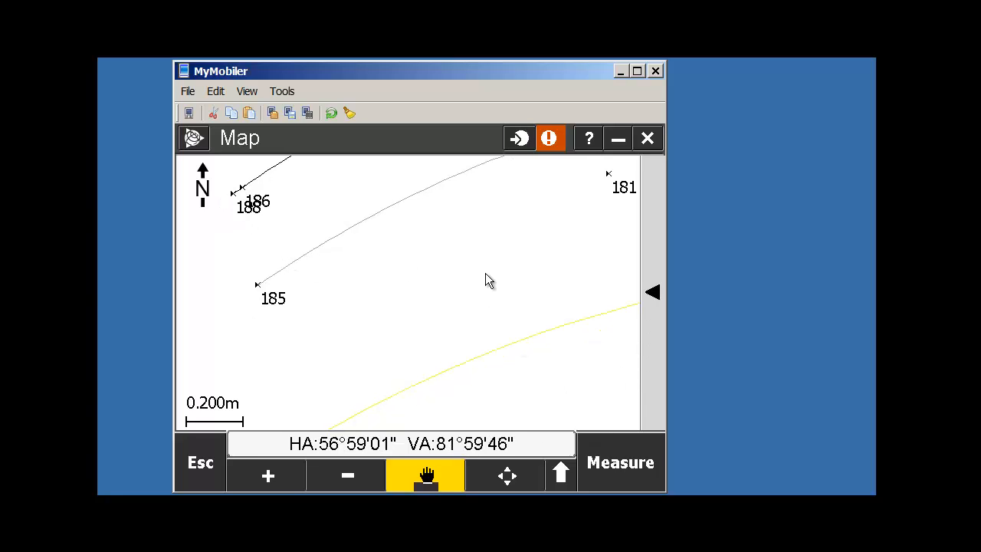
pyautogui.click(341, 476)
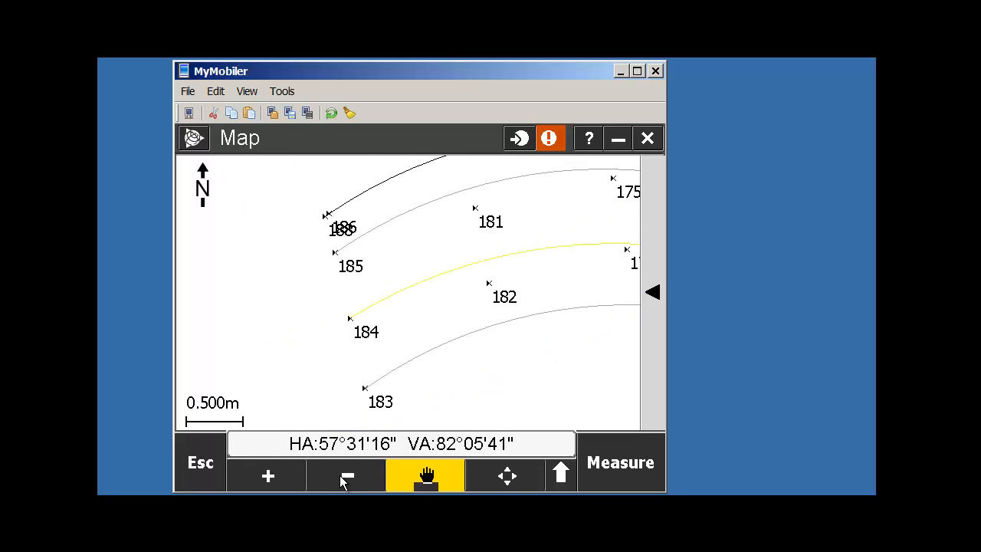
# Examine the wider extent of the coded curb and sidewalk linework between points 189 and 172 on the map.
pyautogui.click(343, 478)
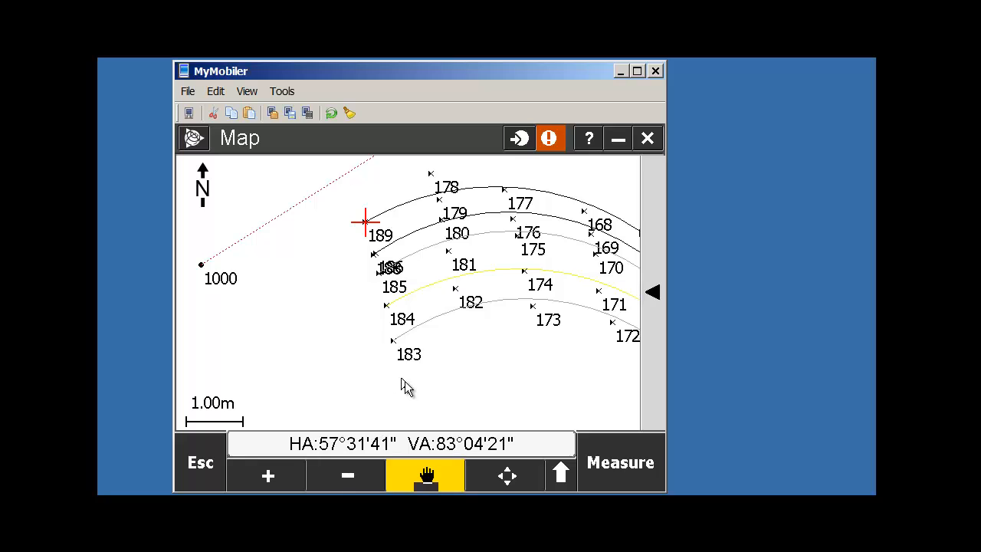
pyautogui.moveTo(449, 345); pyautogui.dragTo(459, 328)
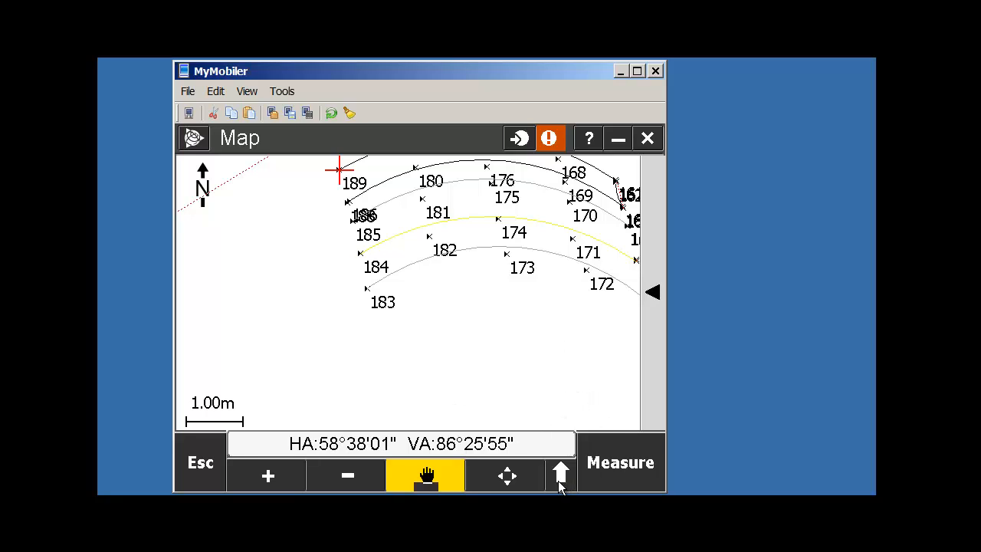
pyautogui.click(429, 482)
pyautogui.moveTo(400, 251); pyautogui.dragTo(417, 273)
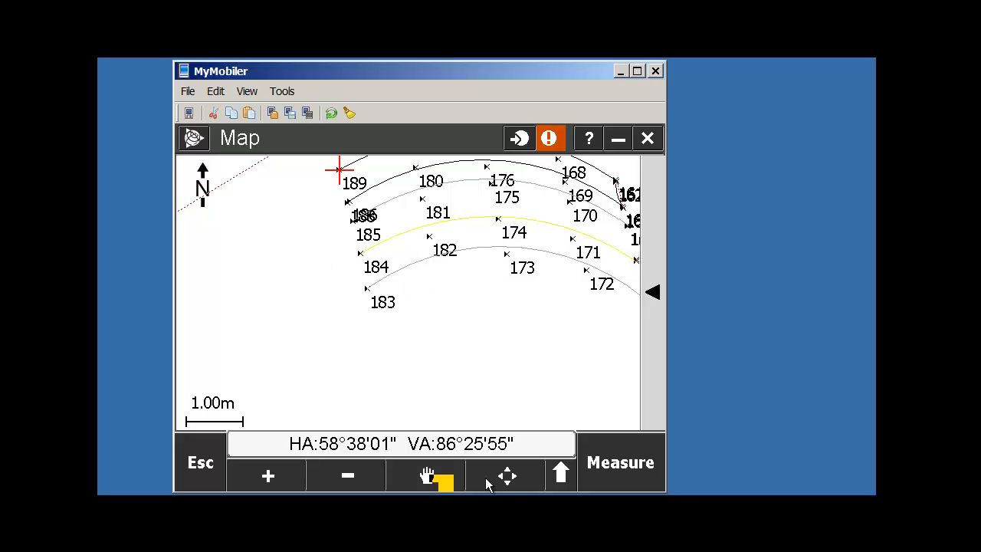
pyautogui.click(502, 485)
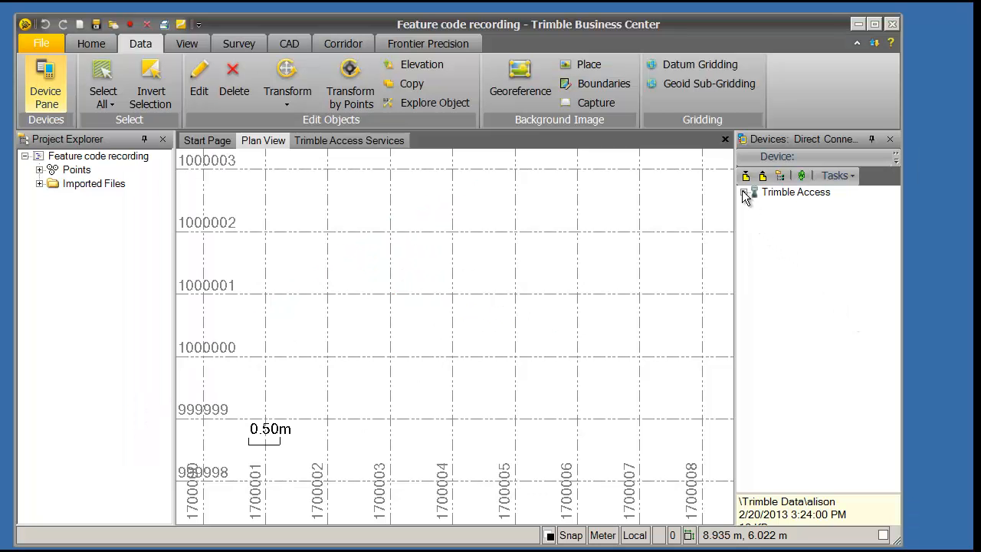
# In Trimble Business Center, import feature coding.job from the Trimble Access device, converting the project to the imported file's coordinate system.
pyautogui.click(744, 193)
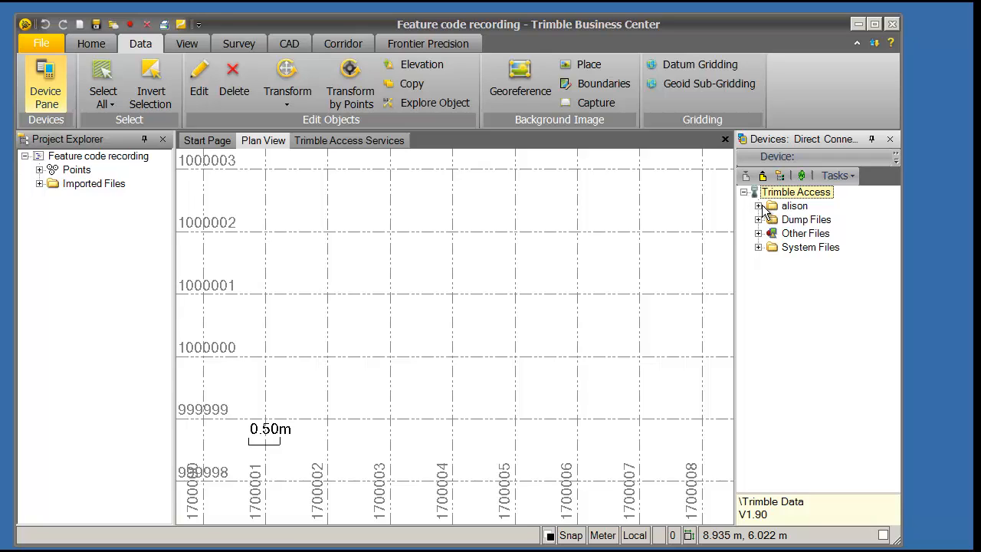
pyautogui.click(759, 206)
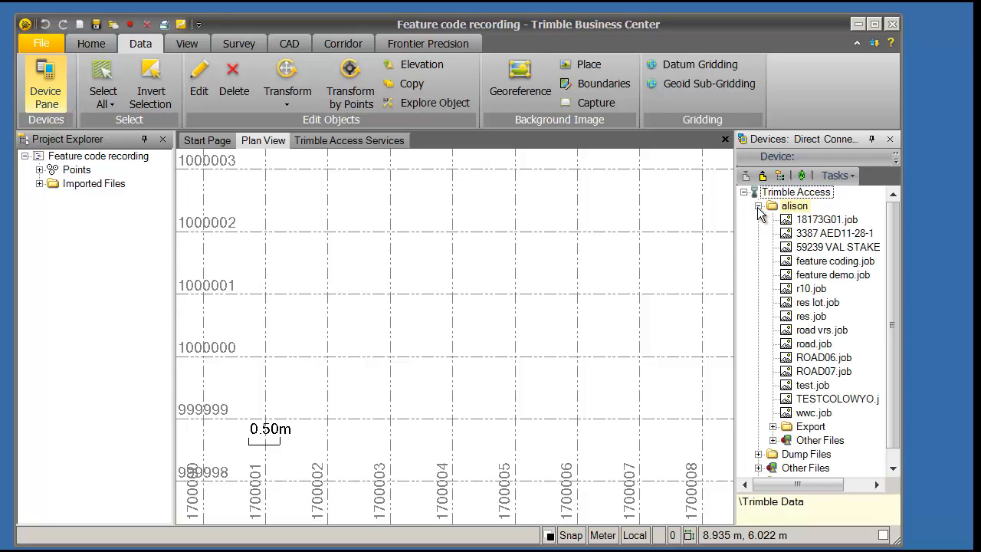
pyautogui.doubleClick(808, 264)
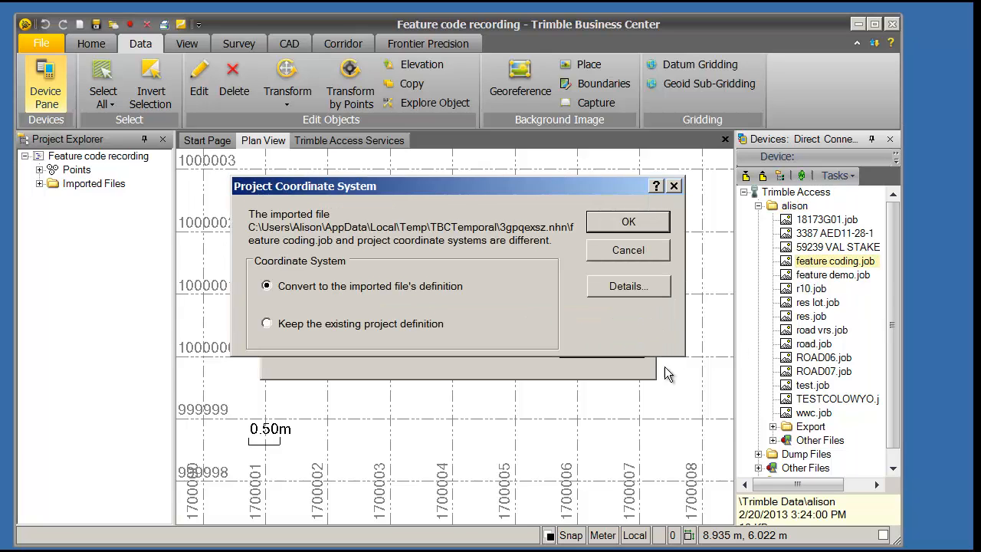
pyautogui.click(629, 222)
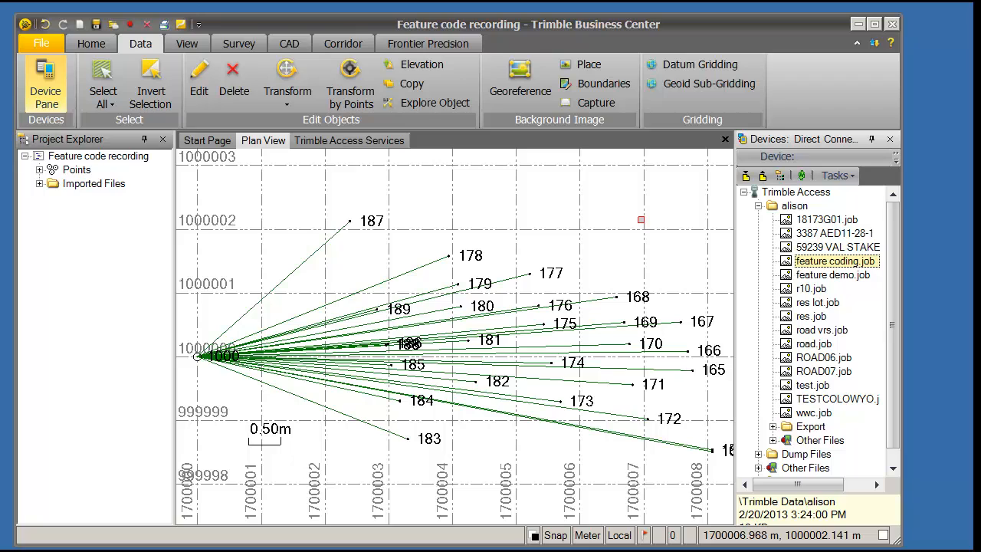
# Hide the Total Station raw data in My Filter and close the View Filter Manager.
pyautogui.click(187, 46)
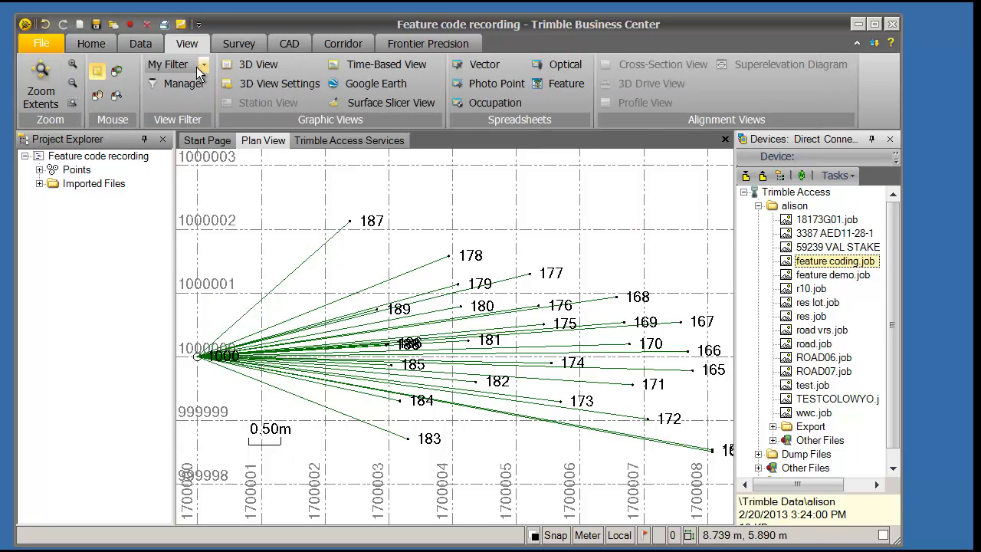
pyautogui.click(190, 81)
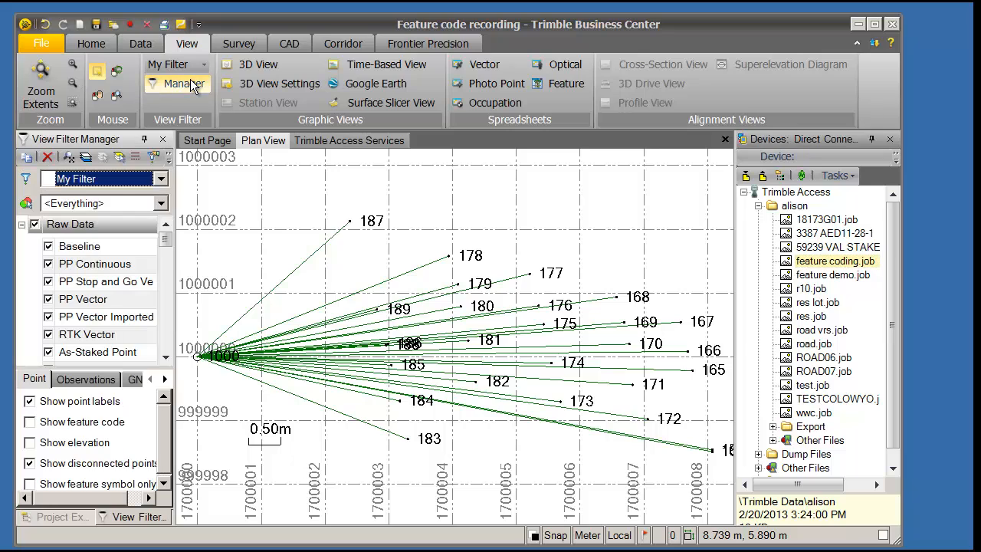
pyautogui.click(165, 272)
pyautogui.moveTo(167, 272); pyautogui.dragTo(168, 292)
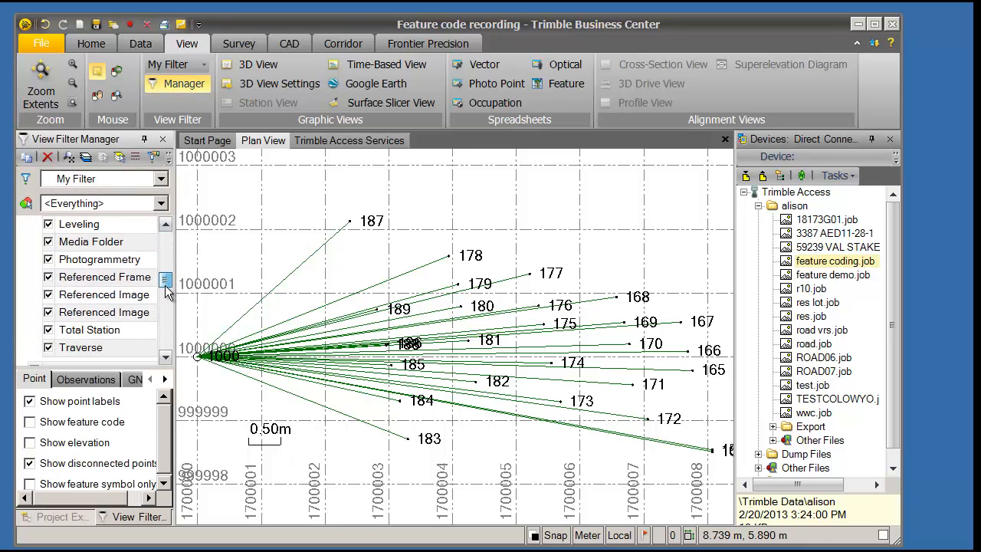
pyautogui.click(48, 329)
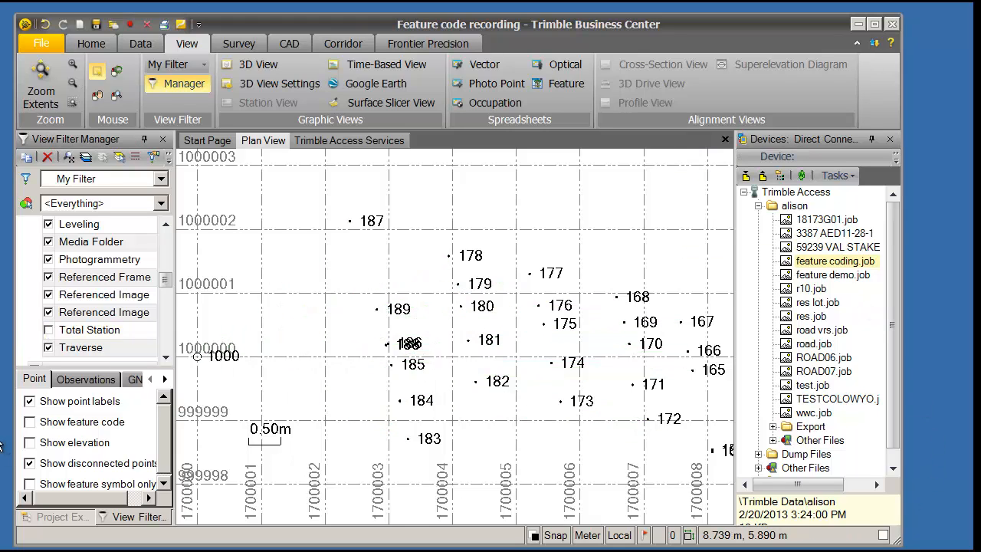
pyautogui.click(163, 140)
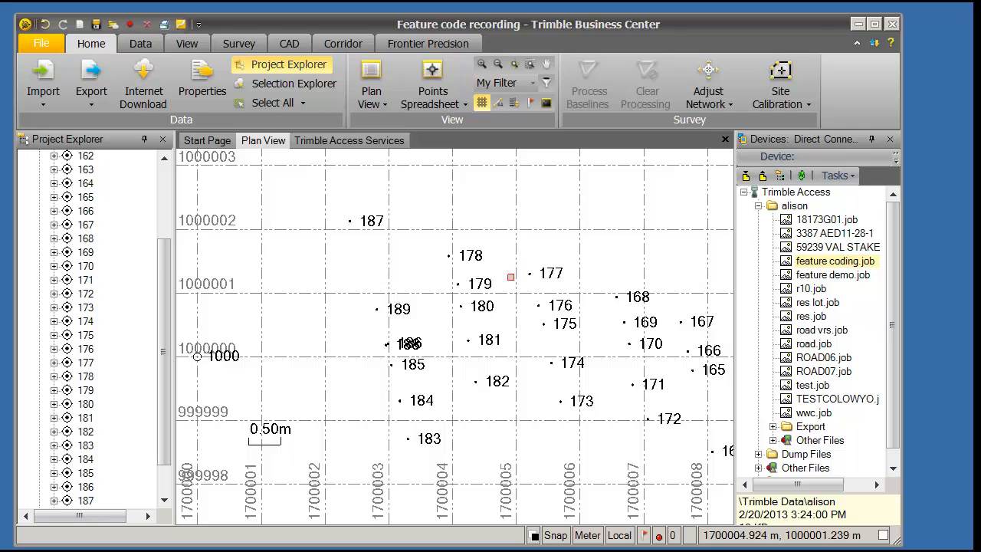
# Check the feature code in the properties of point 177, then close them.
pyautogui.rightClick(85, 363)
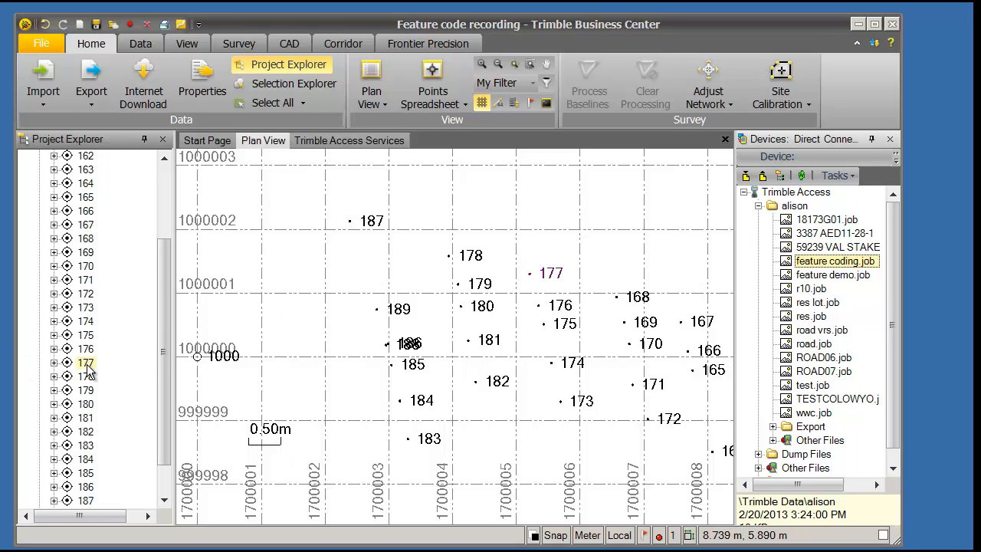
pyautogui.click(119, 352)
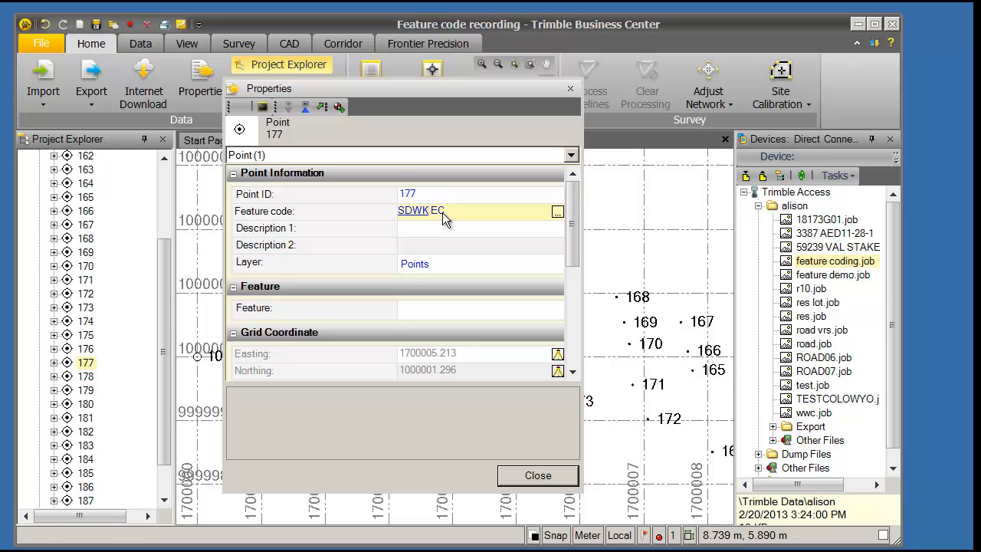
pyautogui.click(520, 477)
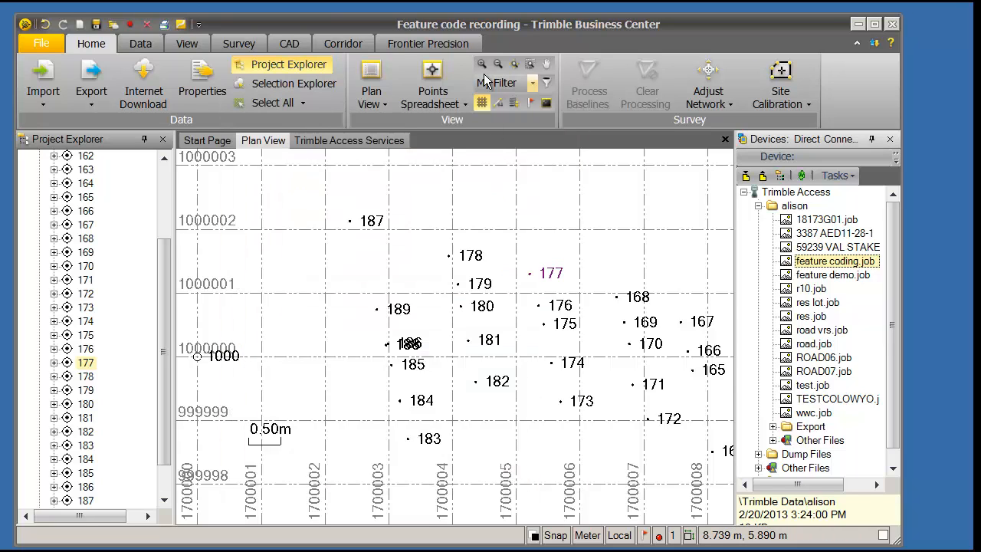
# Process the feature codes for the feature coding.job point source.
pyautogui.click(241, 43)
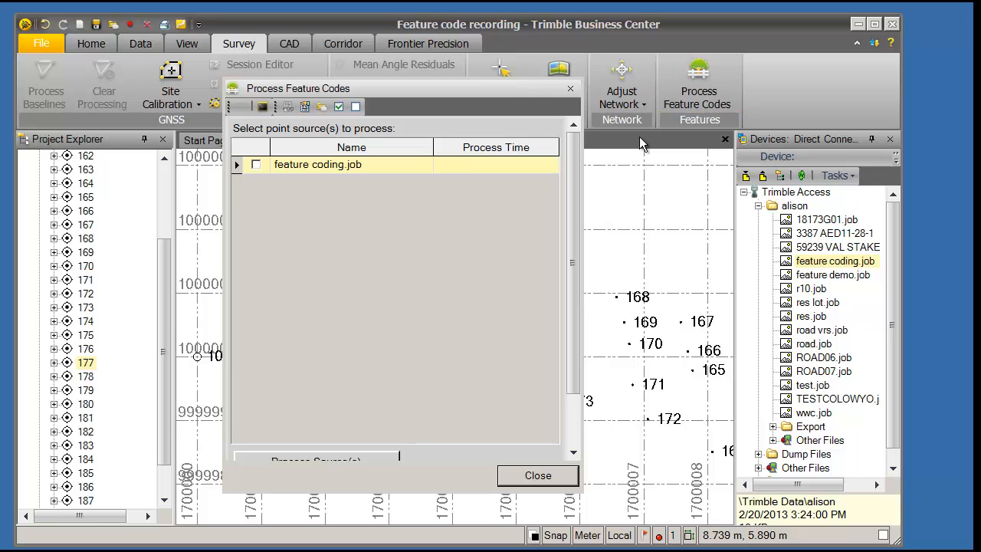
pyautogui.click(256, 164)
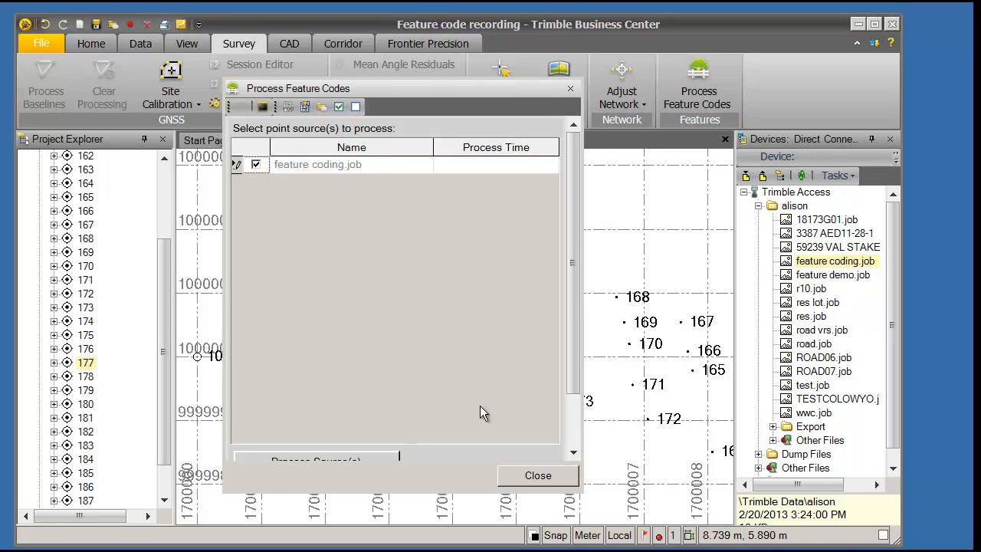
pyautogui.moveTo(578, 330); pyautogui.dragTo(584, 431)
pyautogui.click(320, 400)
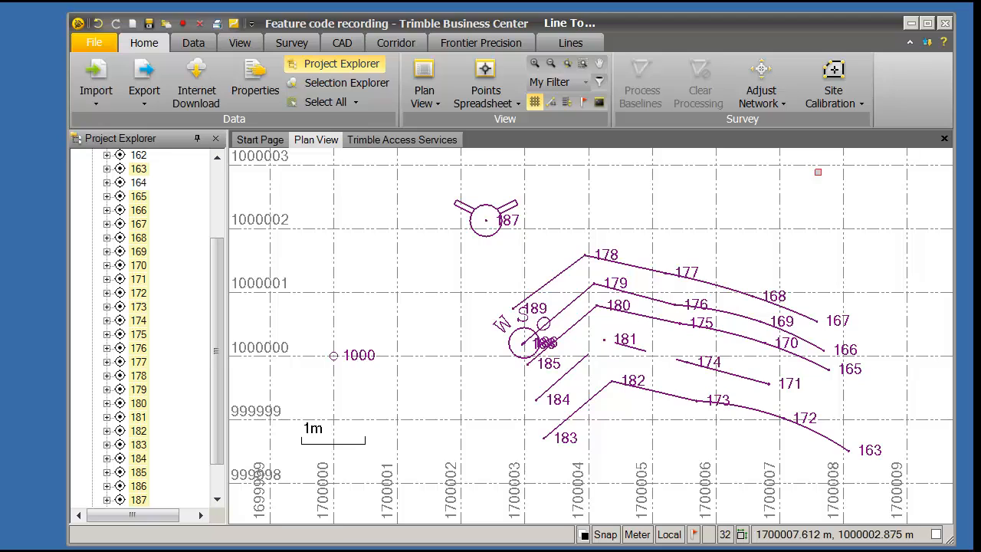
# Open the Export Format Editor and copy the P,E,N,elev,Code definition.
pyautogui.click(142, 103)
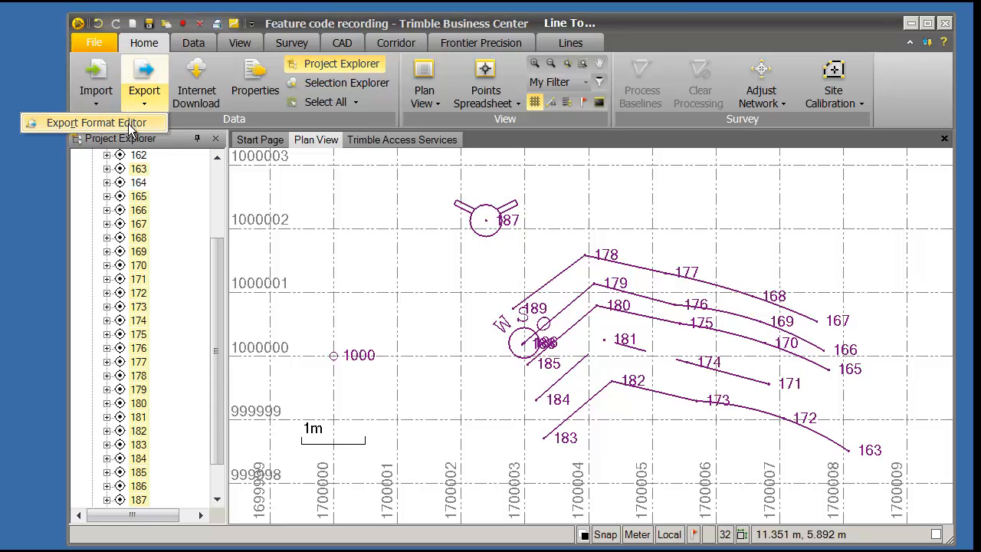
pyautogui.click(128, 123)
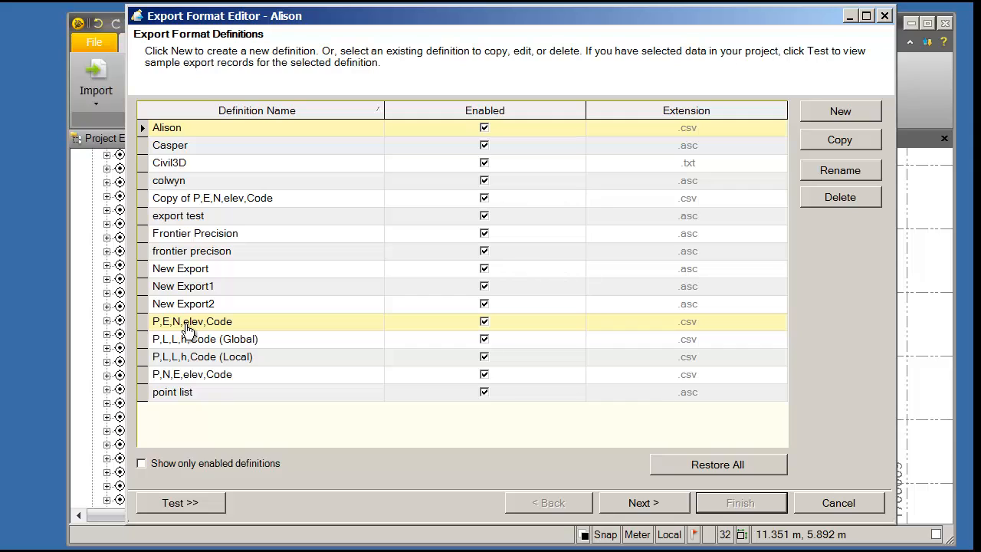
pyautogui.click(188, 328)
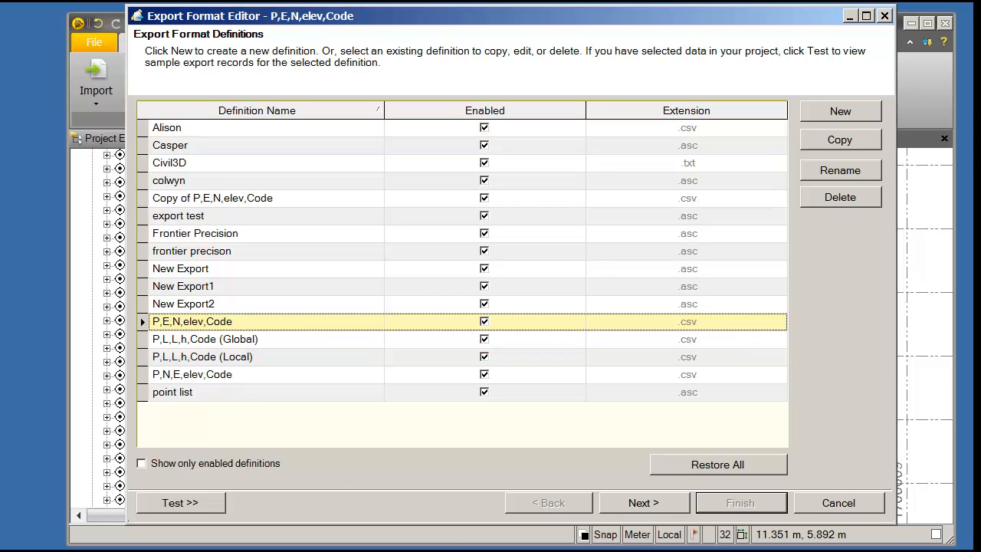
pyautogui.click(840, 144)
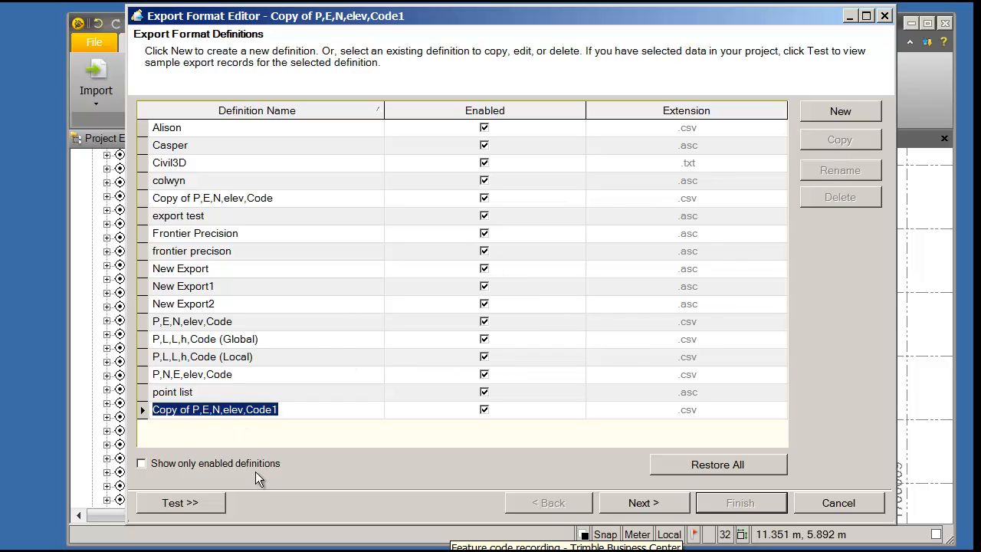
# Name the copied export definition CIVIL3D CSV and continue to its export record settings.
pyautogui.write('cl')
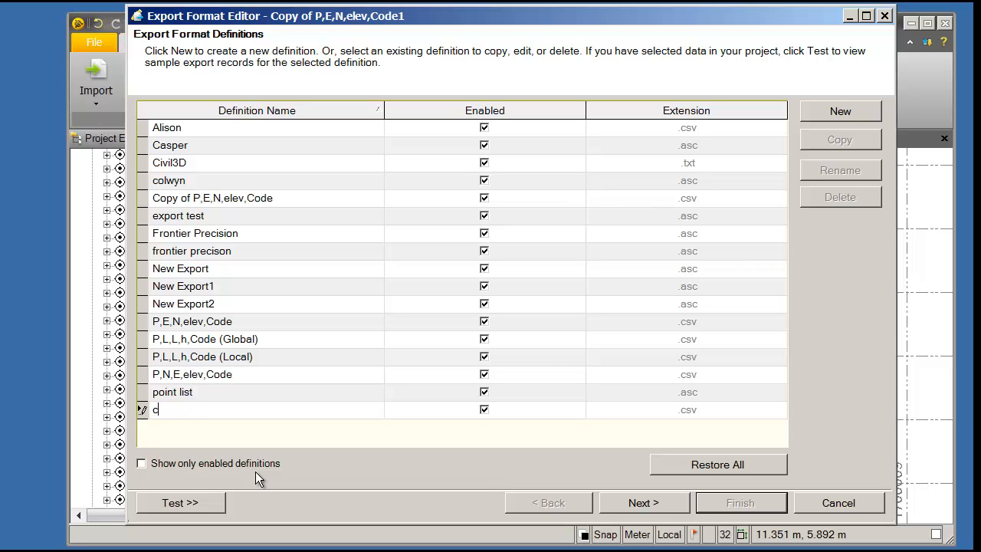
pyautogui.press('BackSpace')
pyautogui.write('Cl')
pyautogui.write('VIL')
pyautogui.write('3D')
pyautogui.write(' CSV')
pyautogui.click(655, 503)
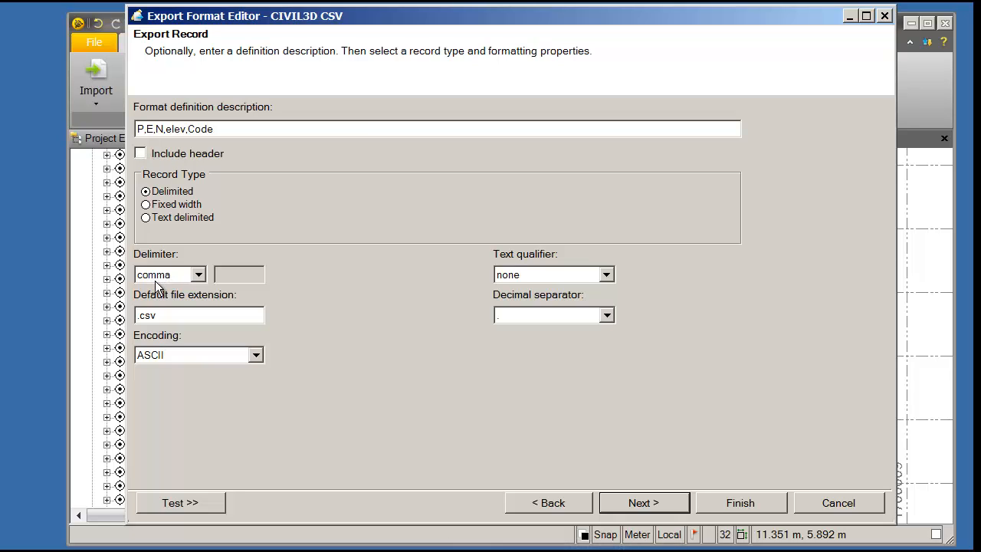
# Extend the format definition description to "P,E,N,elev,Code For Civil 3D" and open the encoding options.
pyautogui.click(219, 132)
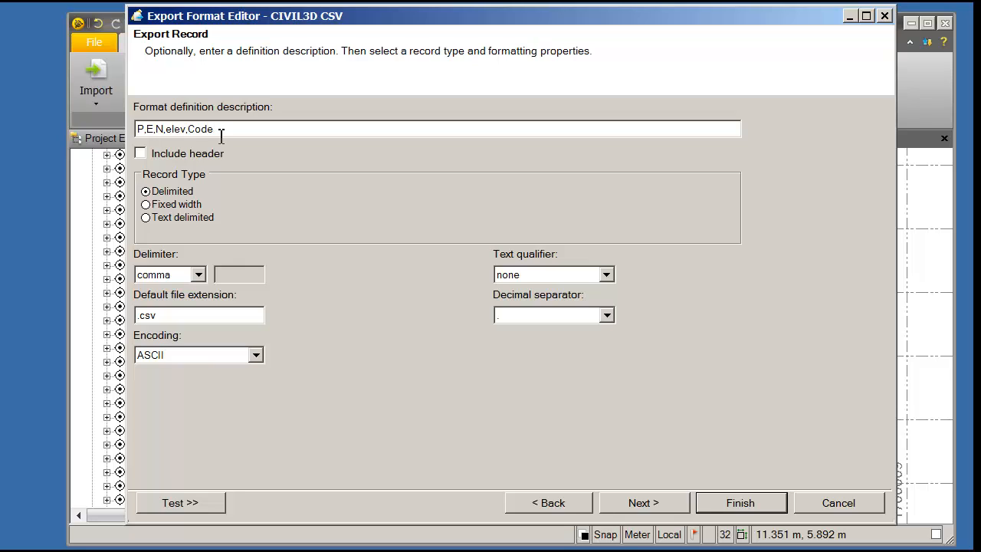
pyautogui.write('FOR')
pyautogui.press('BackSpace')
pyautogui.press('BackSpace')
pyautogui.write('O')
pyautogui.press('BackSpace')
pyautogui.write('or Civil 3D')
pyautogui.click(257, 355)
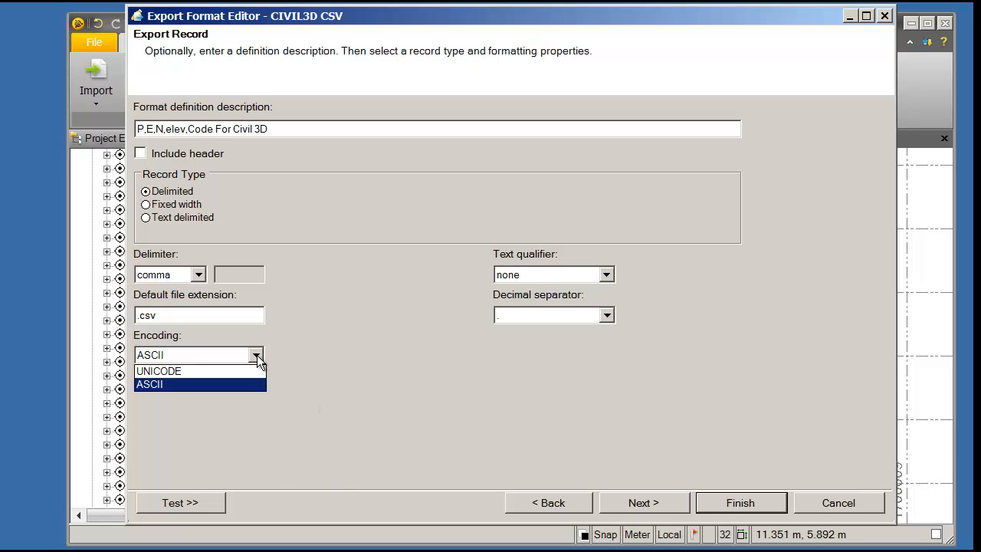
# Keep ASCII encoding for the CIVIL3D CSV export format, add the Description 1 field to its export record, and finish the definition.
pyautogui.click(257, 354)
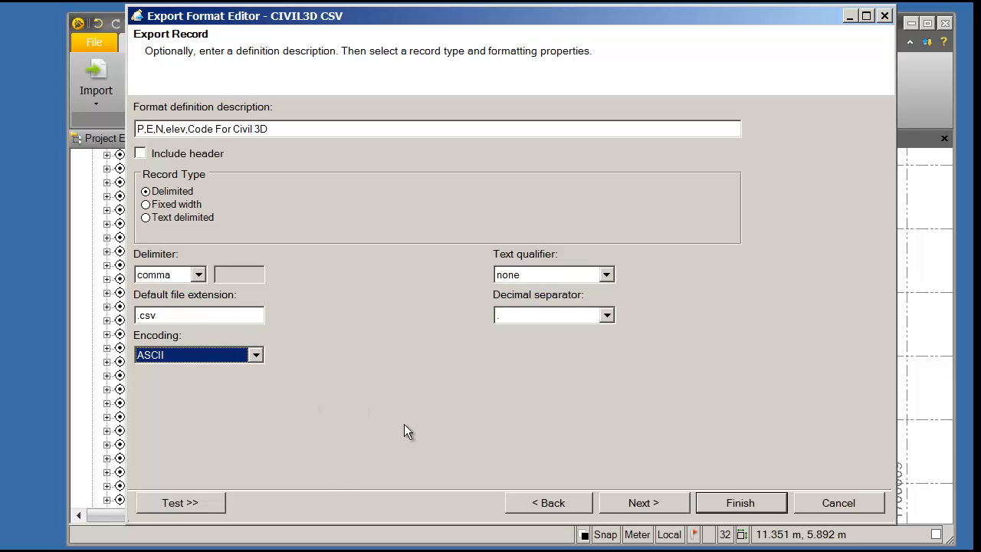
pyautogui.click(643, 505)
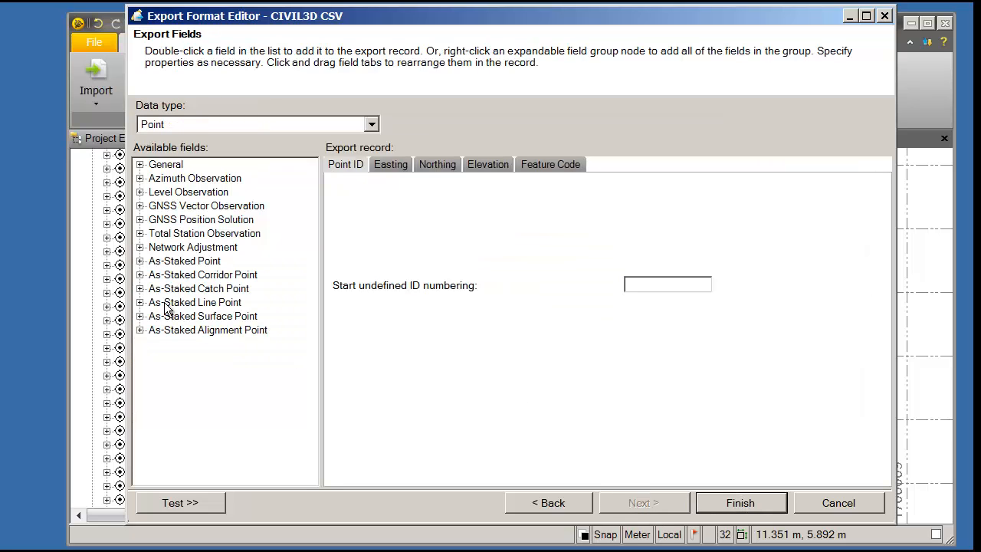
pyautogui.click(139, 165)
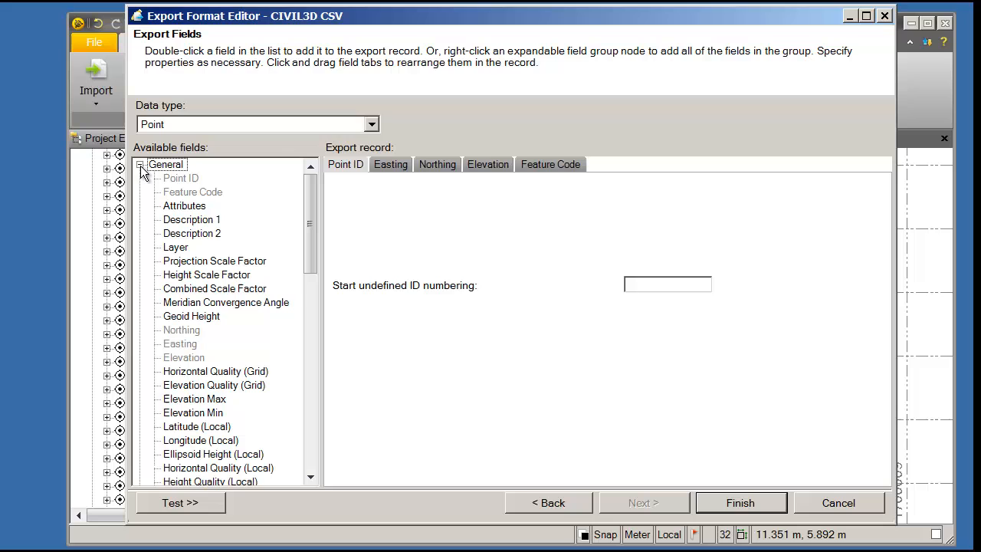
pyautogui.doubleClick(182, 220)
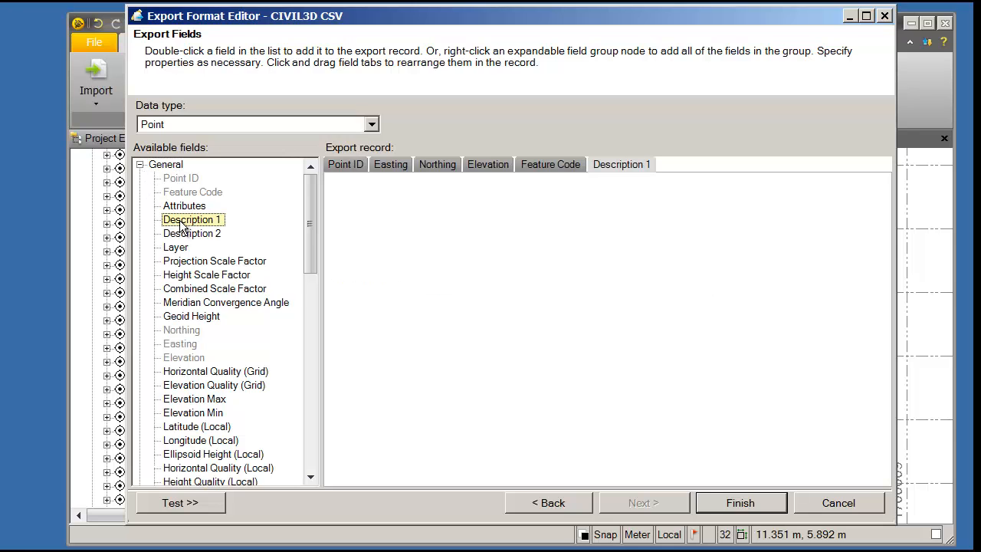
pyautogui.click(730, 507)
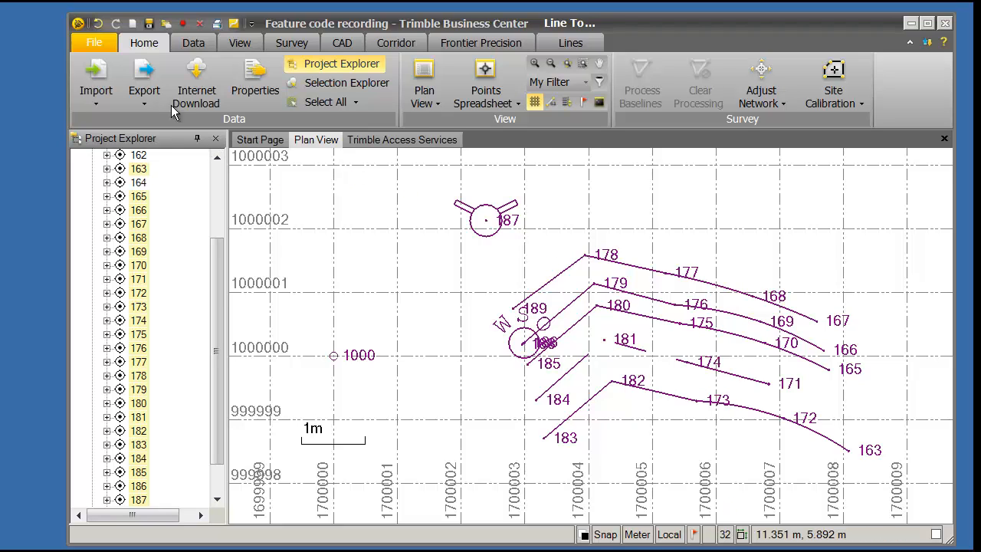
# Start a data export with the custom CIVIL3D CSV format, keeping the Export window floating clear of the plan view.
pyautogui.click(144, 81)
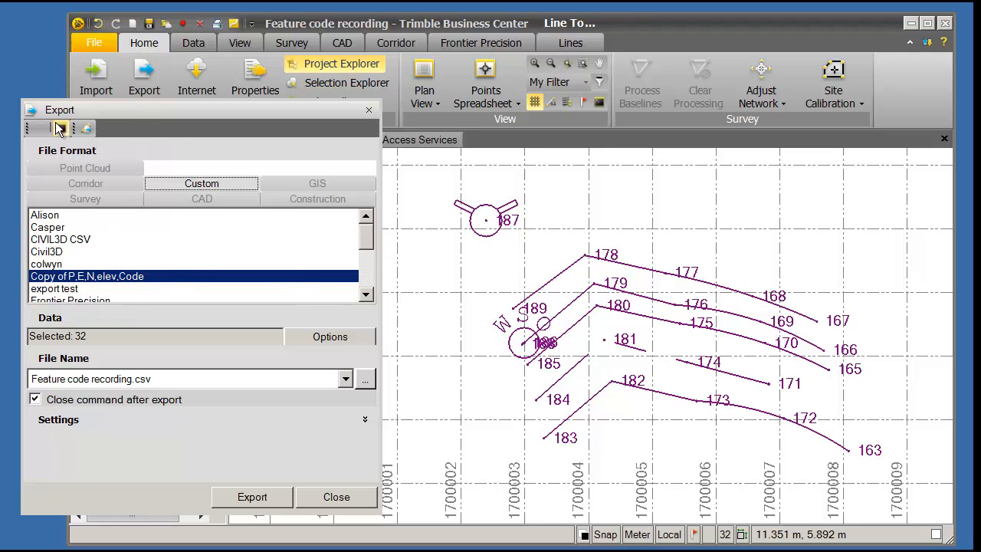
pyautogui.moveTo(176, 115); pyautogui.dragTo(210, 128)
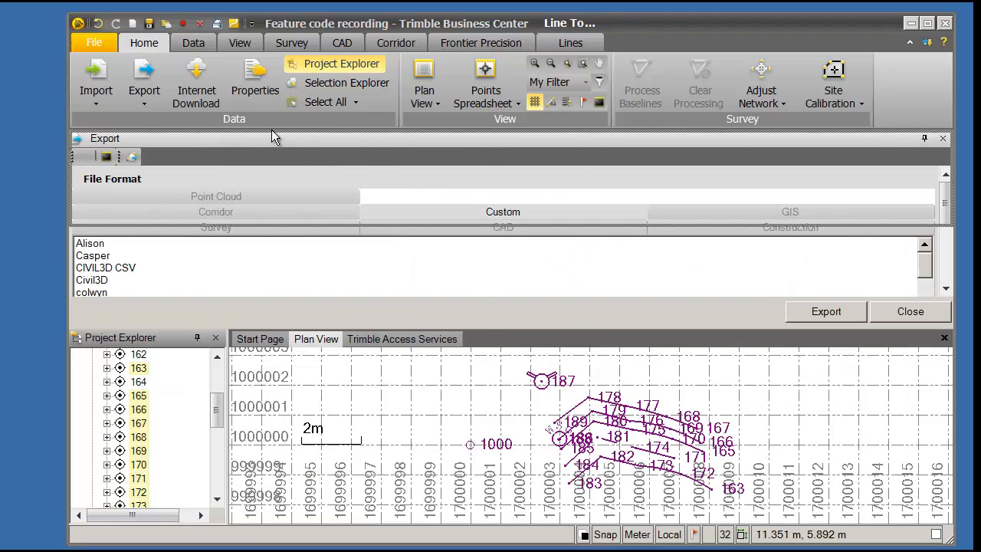
pyautogui.moveTo(250, 135); pyautogui.dragTo(191, 115)
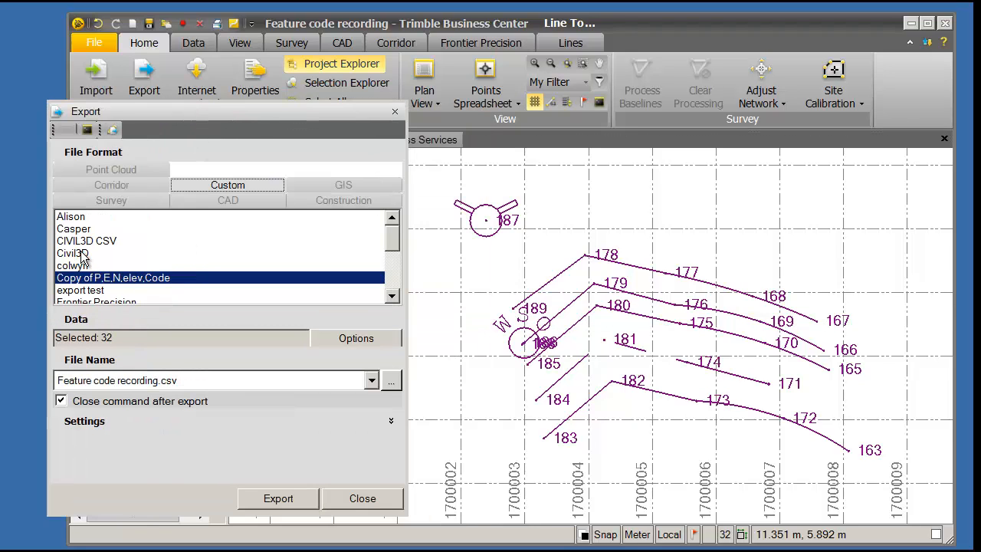
pyautogui.click(84, 240)
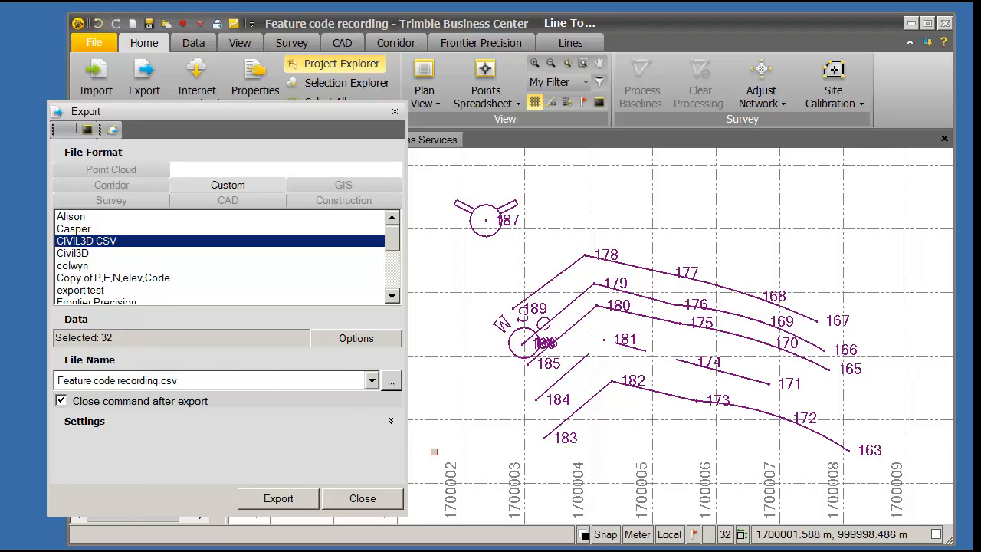
# Replace the export selection with points 178 and 179 and the linestring through point 180, and invert that selection.
pyautogui.click(343, 342)
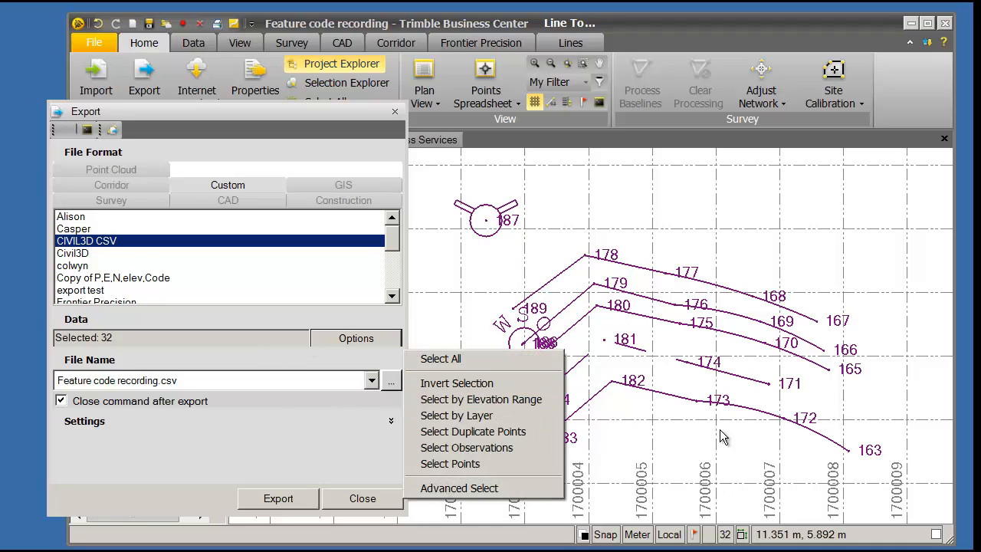
pyautogui.click(632, 432)
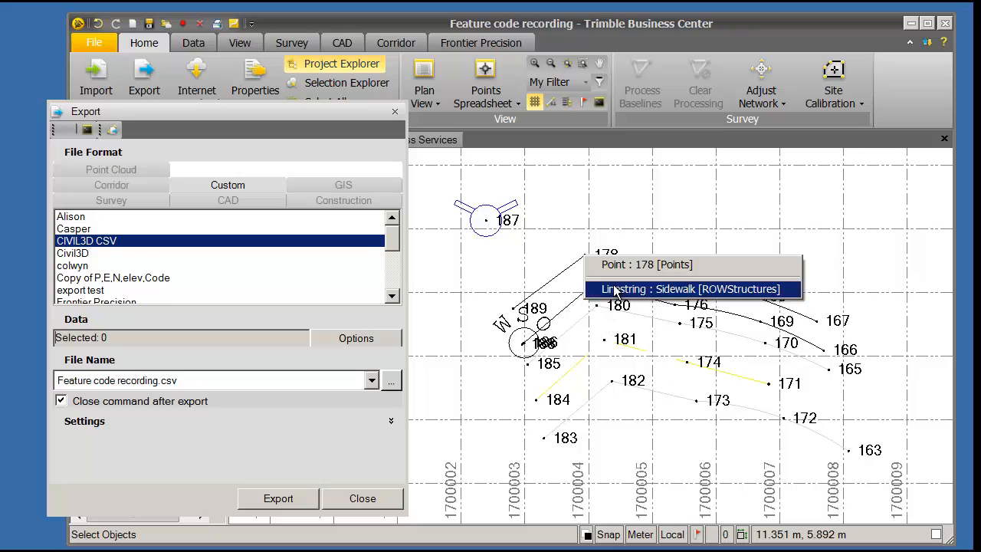
pyautogui.click(607, 303)
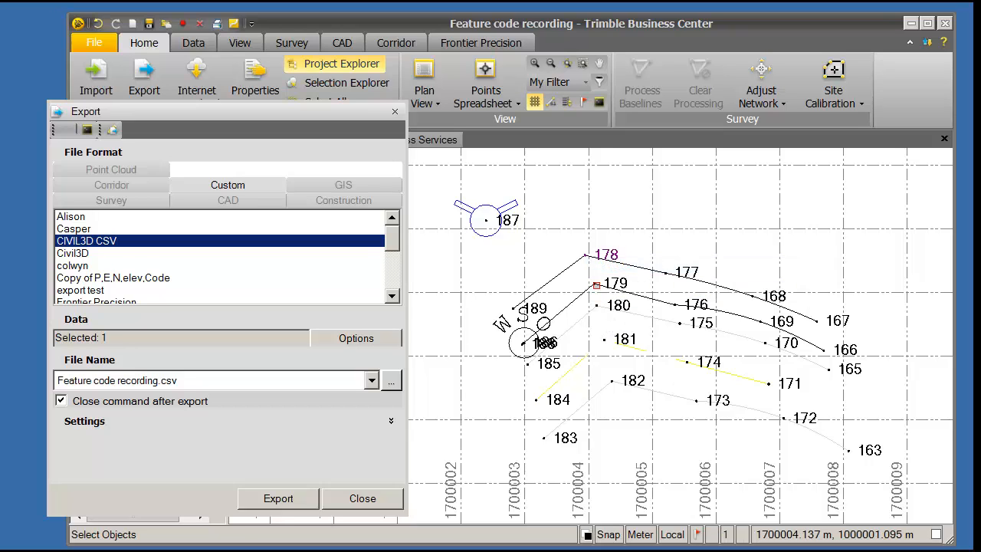
pyautogui.moveTo(596, 285)
pyautogui.click(644, 297)
pyautogui.moveTo(603, 308)
pyautogui.click(625, 342)
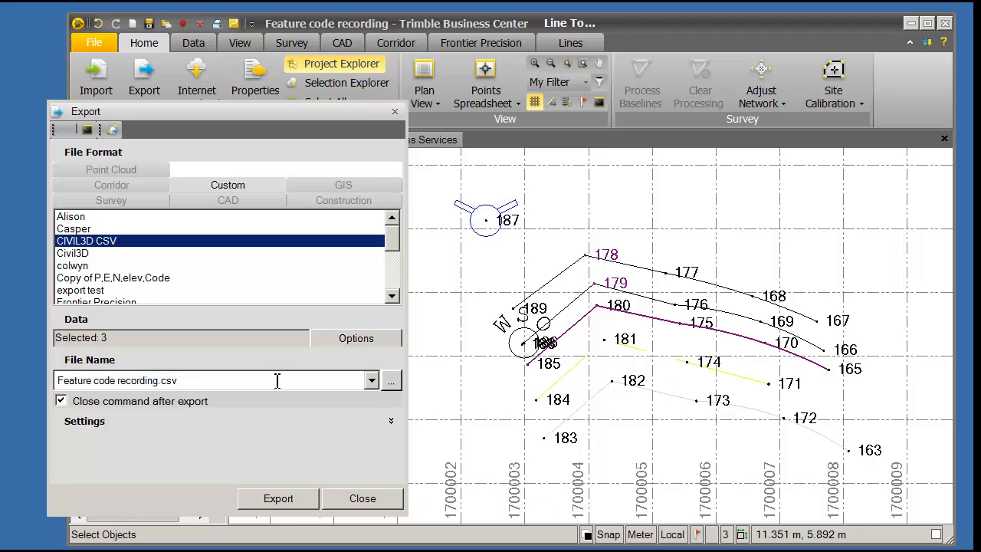
pyautogui.click(360, 342)
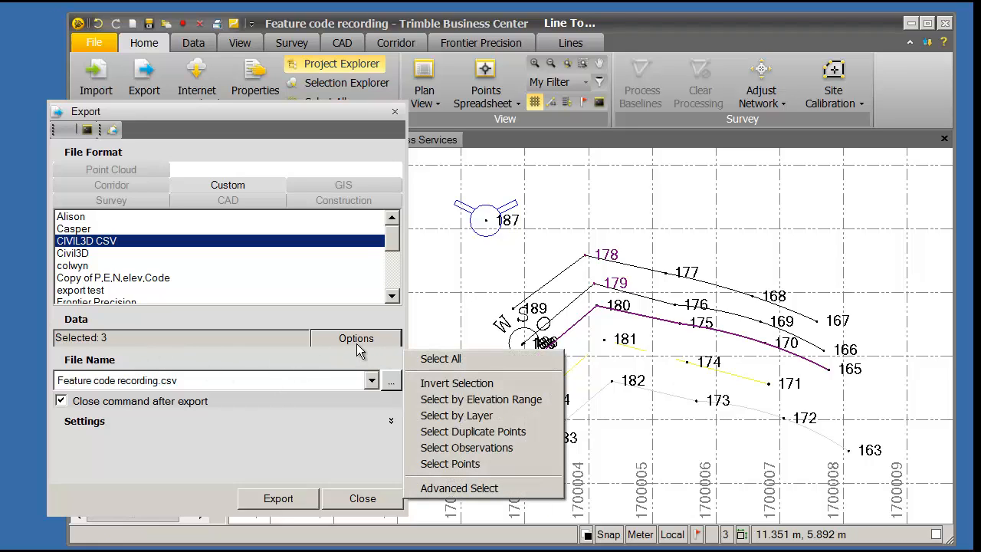
pyautogui.click(427, 386)
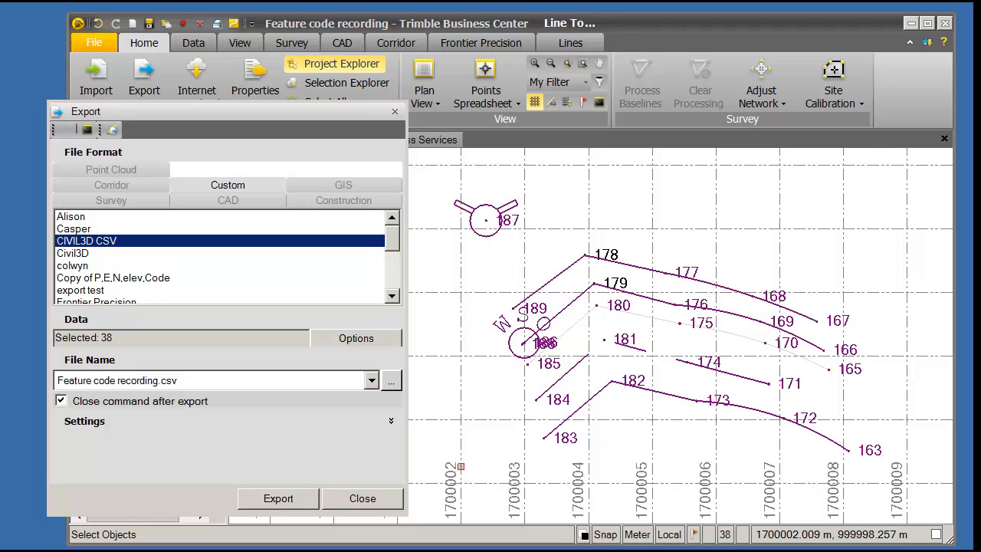
# Window-select the surveyed points and linework, add point 187, and export them to Feature code recording.csv, overwriting the existing file.
pyautogui.moveTo(461, 482); pyautogui.dragTo(912, 260)
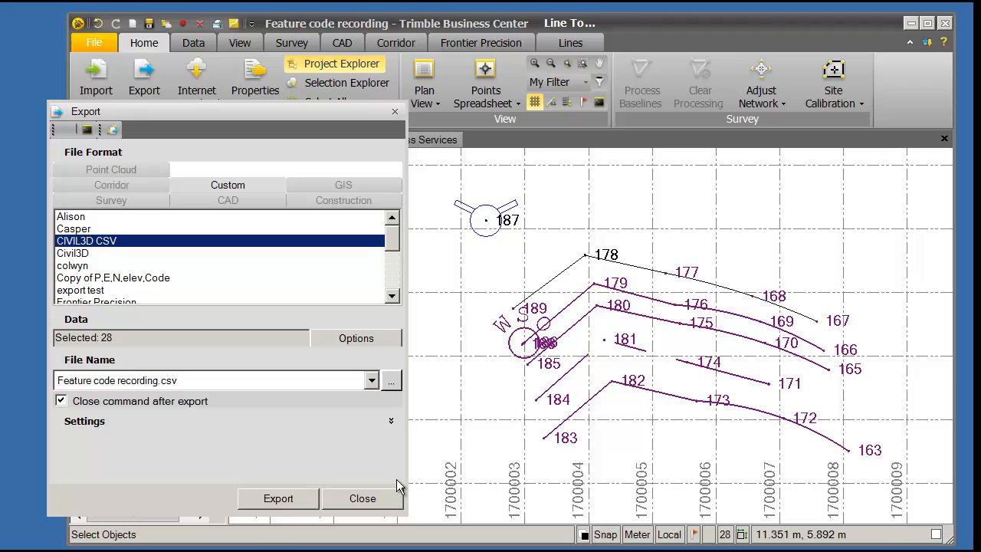
pyautogui.moveTo(416, 473); pyautogui.dragTo(857, 218)
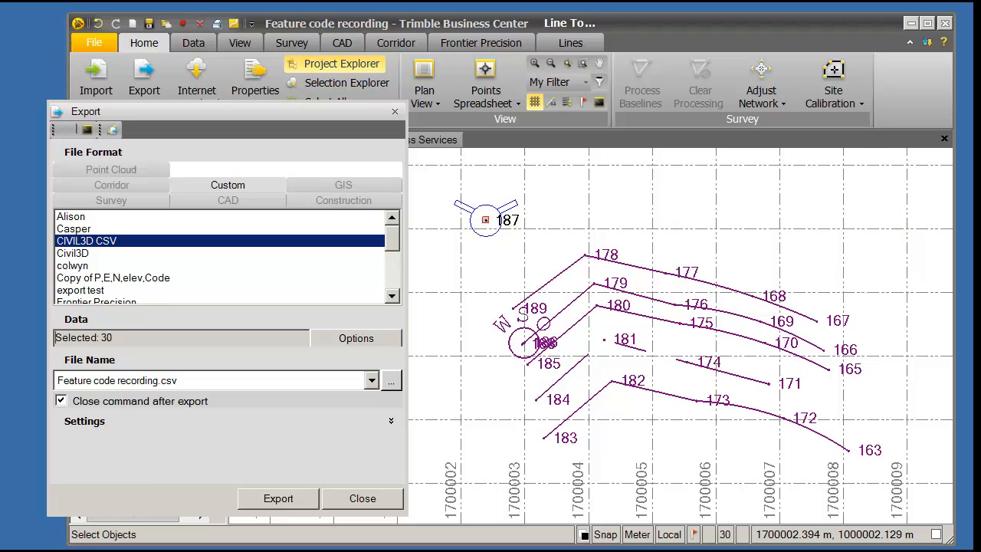
pyautogui.click(487, 219)
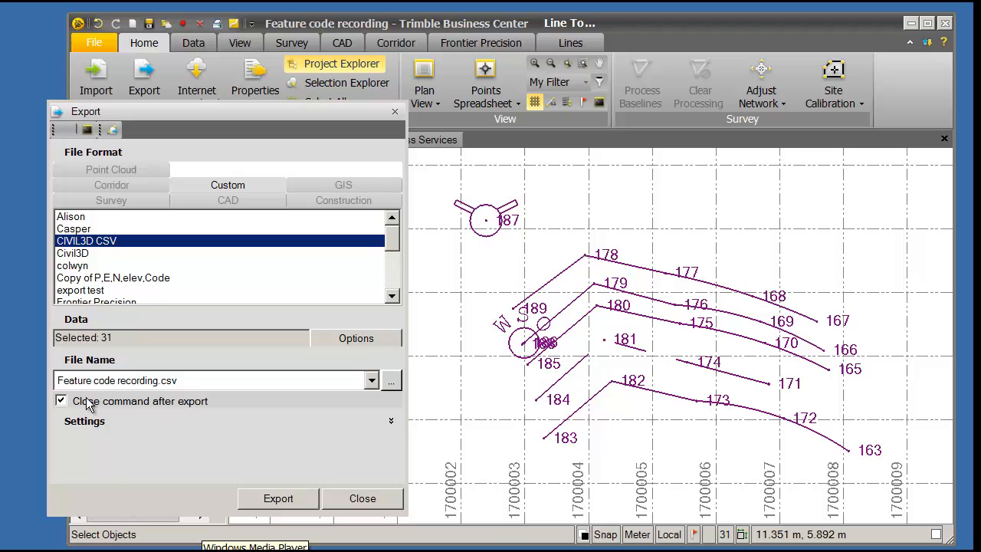
pyautogui.click(275, 498)
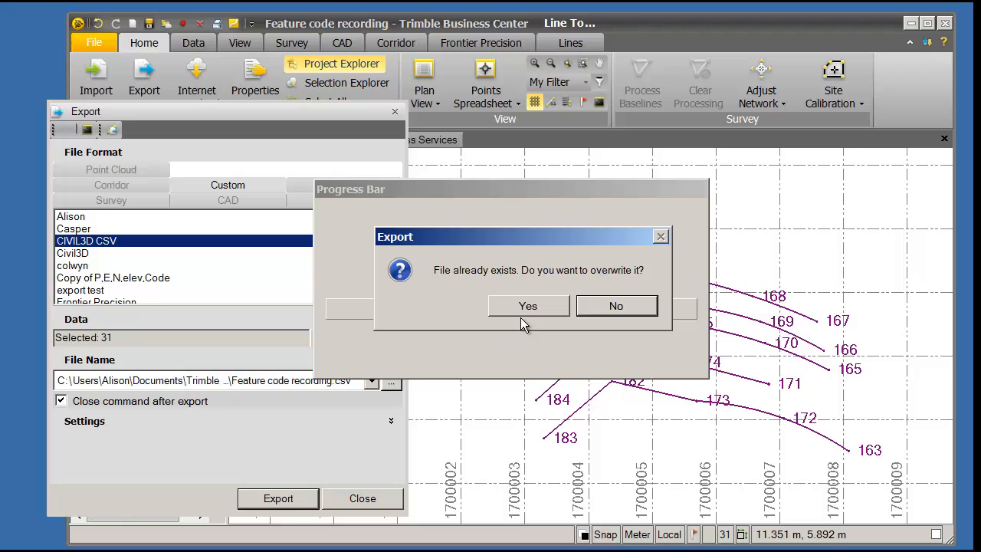
pyautogui.click(524, 308)
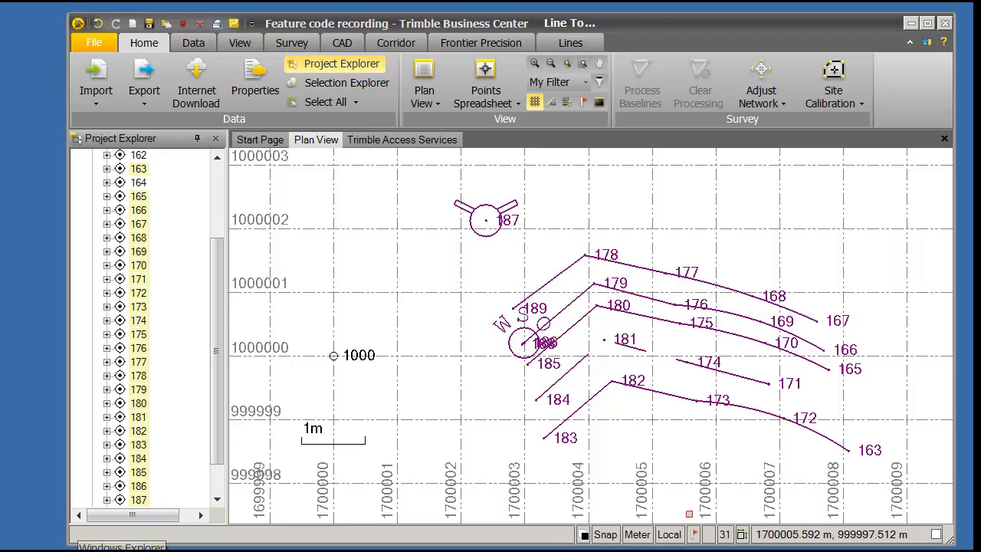
# Switch to Windows Explorer and open Feature code recording.csv from the Feature code recording folder under Documents, Trimble Business Center.
pyautogui.click(912, 24)
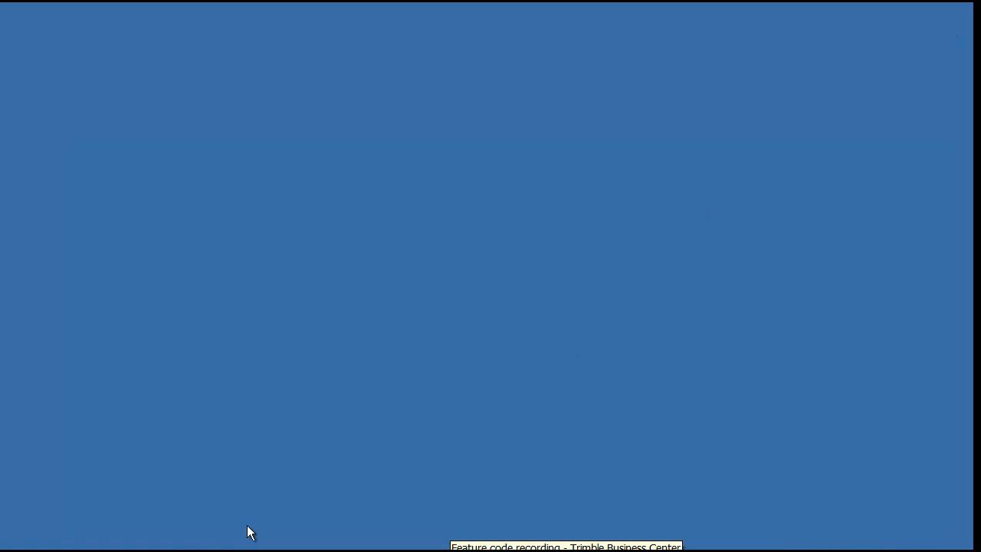
pyautogui.click(115, 550)
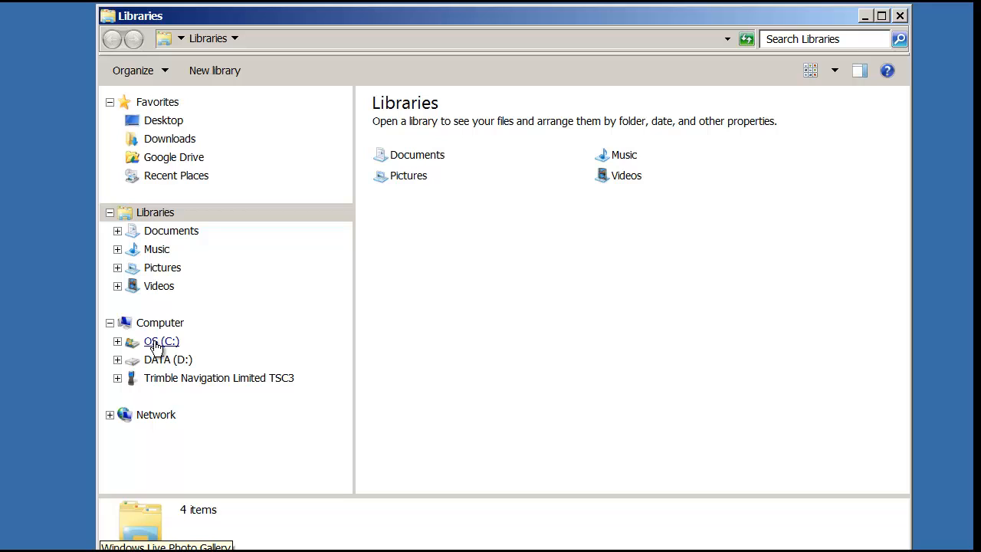
pyautogui.click(164, 232)
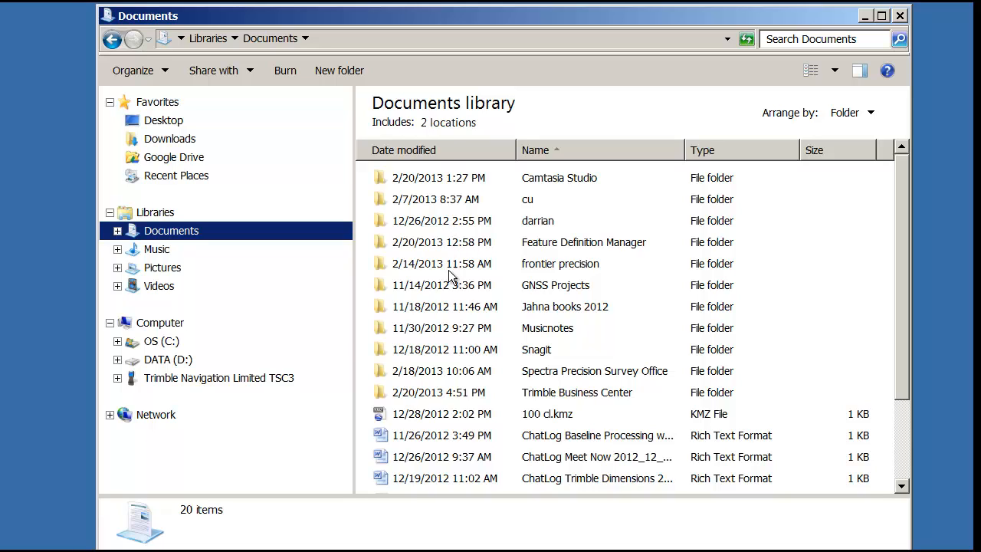
pyautogui.doubleClick(547, 391)
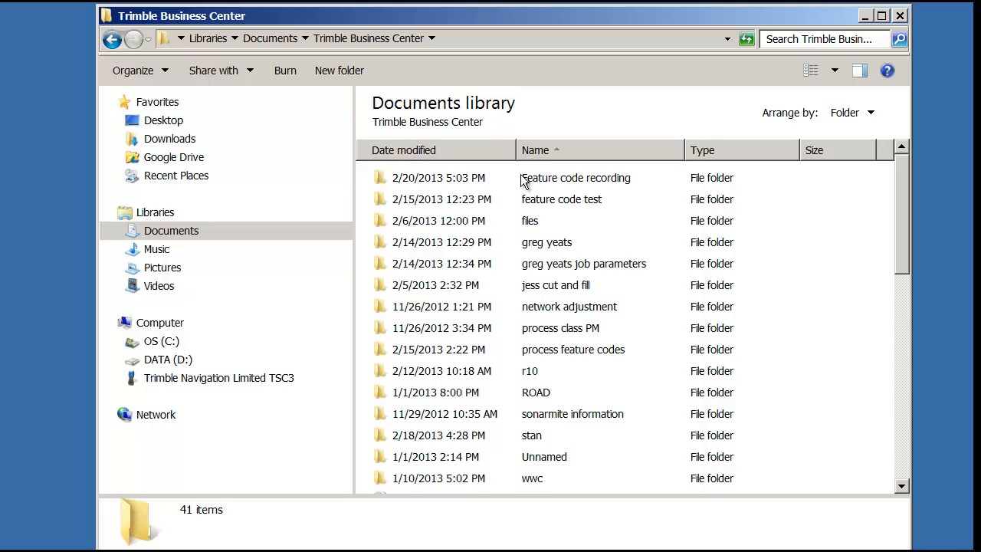
pyautogui.doubleClick(521, 178)
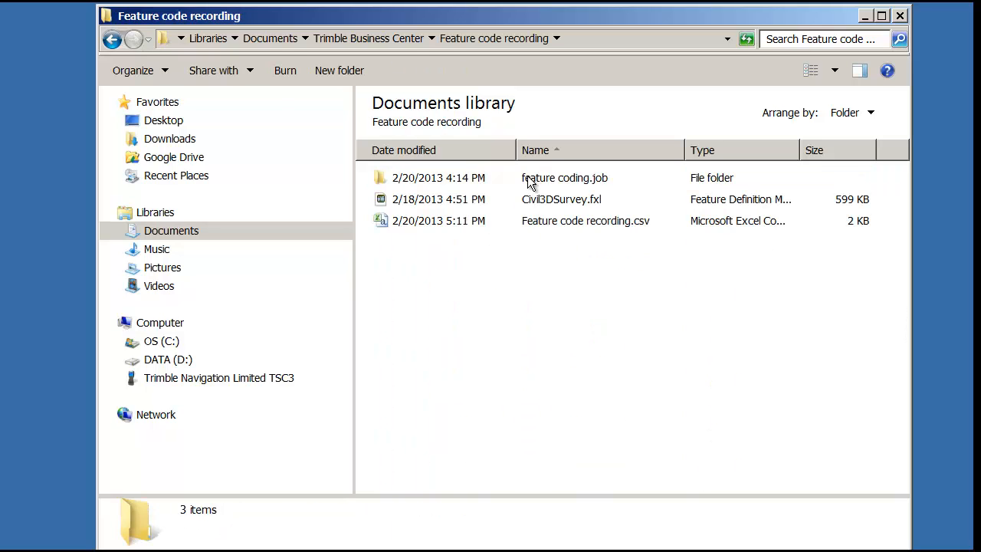
pyautogui.click(536, 220)
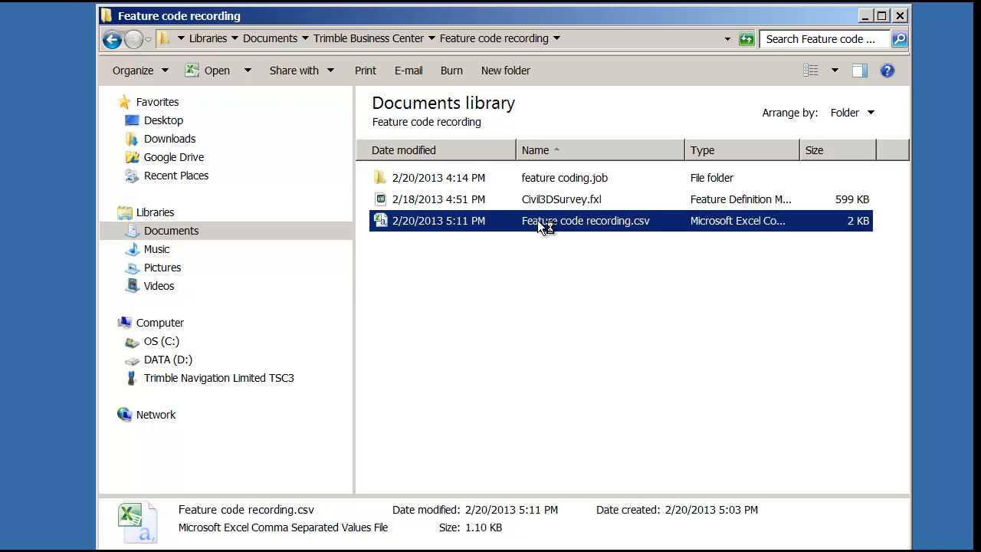
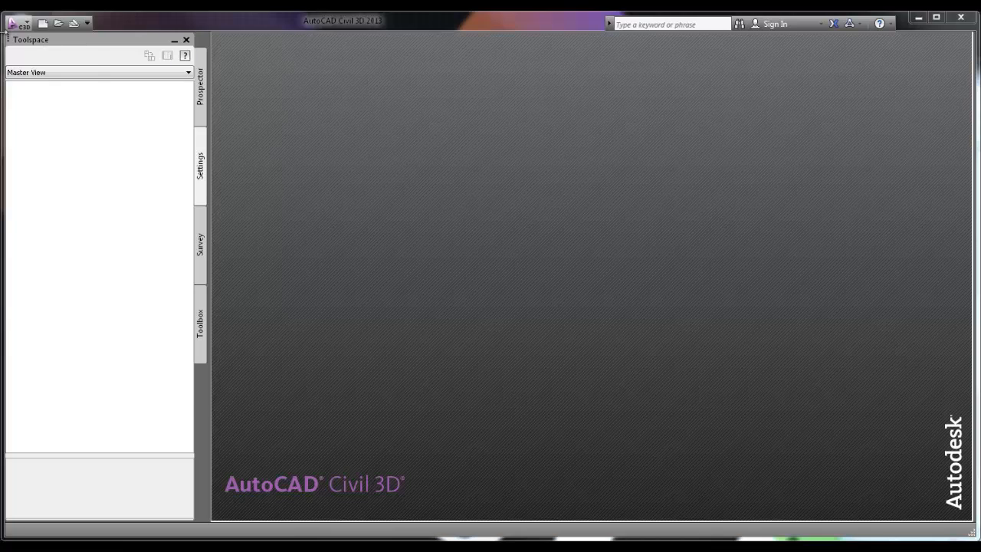
# In AutoCAD Civil 3D, create a new drawing from the Demo Start.dwt template in the Survey F2F folder.
pyautogui.click(17, 25)
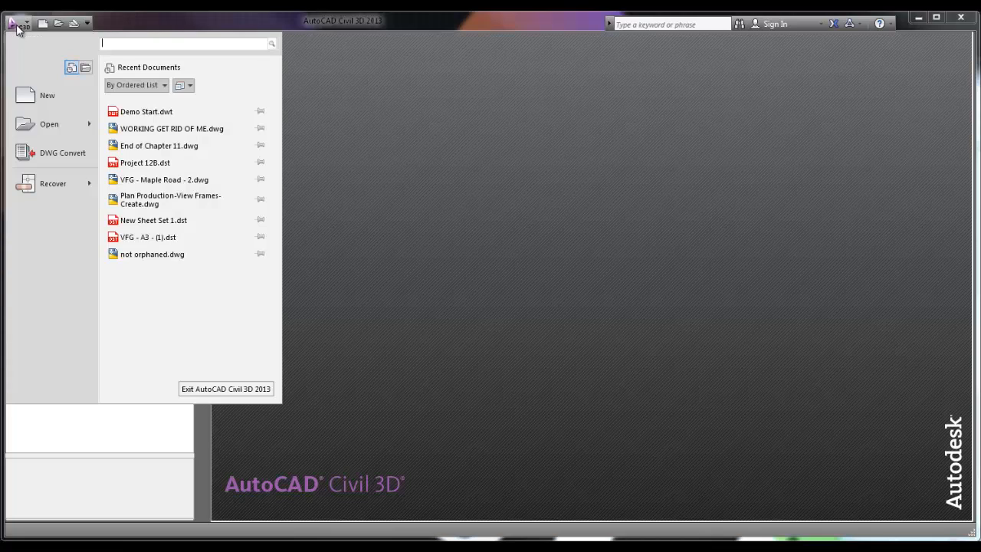
pyautogui.click(44, 99)
pyautogui.click(293, 158)
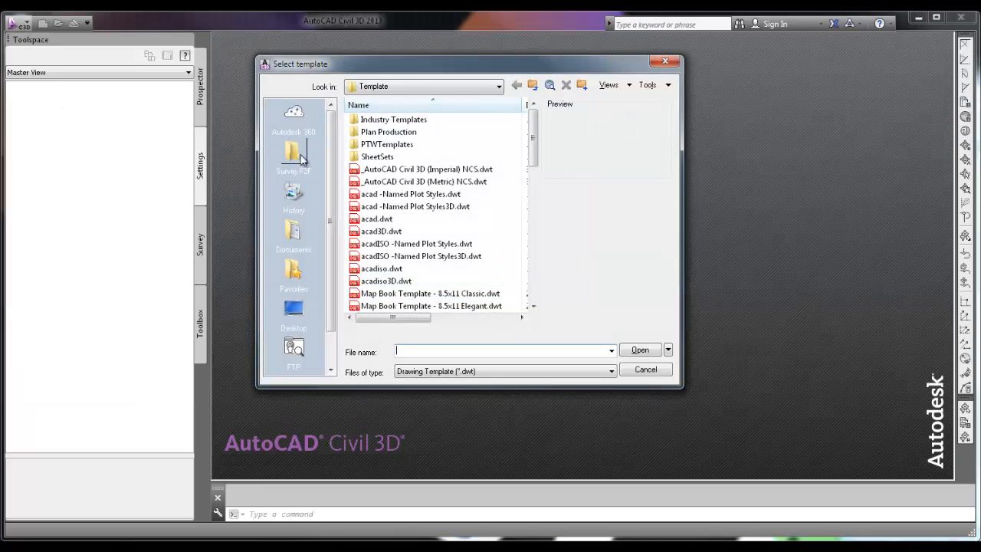
pyautogui.click(389, 120)
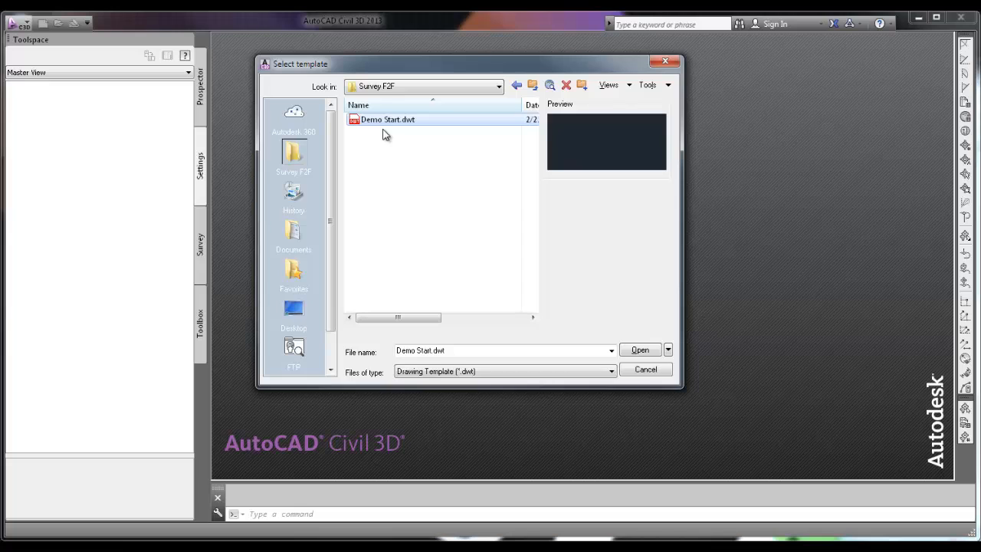
pyautogui.click(637, 353)
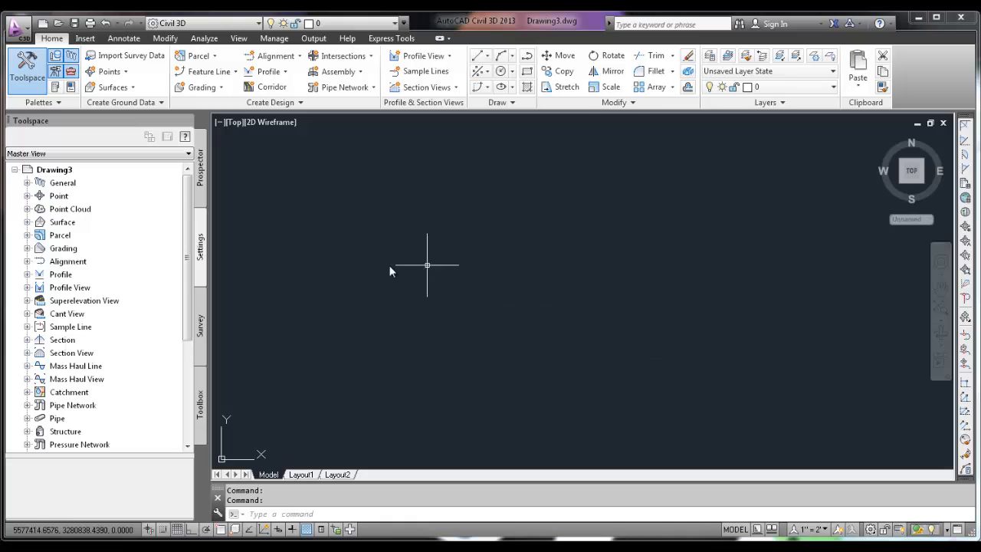
# Examine the point styles available in the new drawing's settings, including Hydrant (existing), and collapse the list again.
pyautogui.click(28, 196)
pyautogui.click(52, 222)
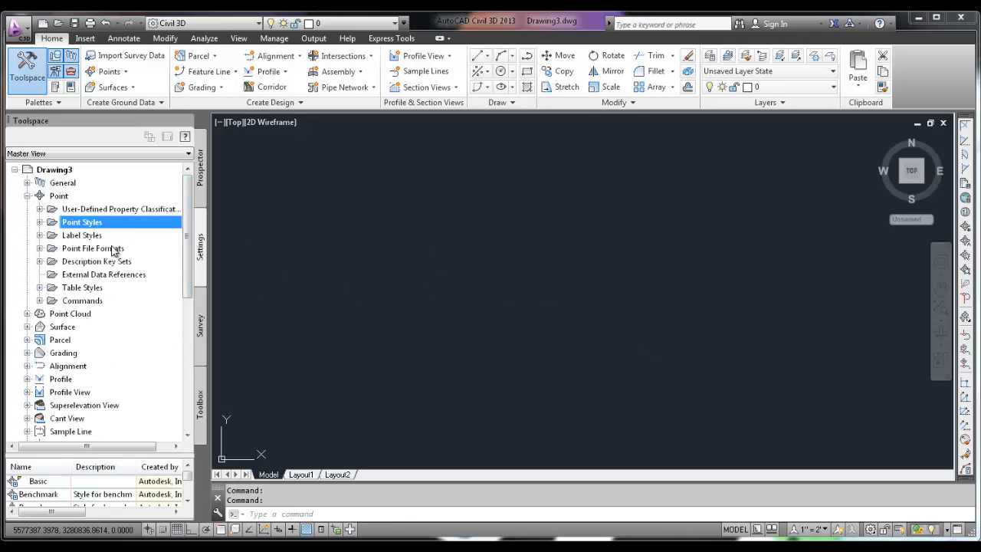
pyautogui.click(41, 223)
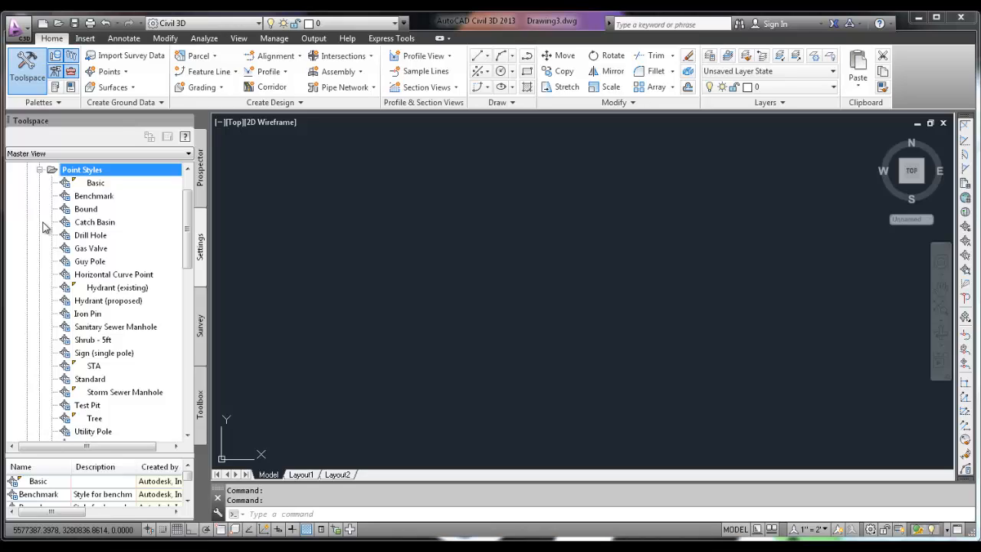
pyautogui.click(140, 289)
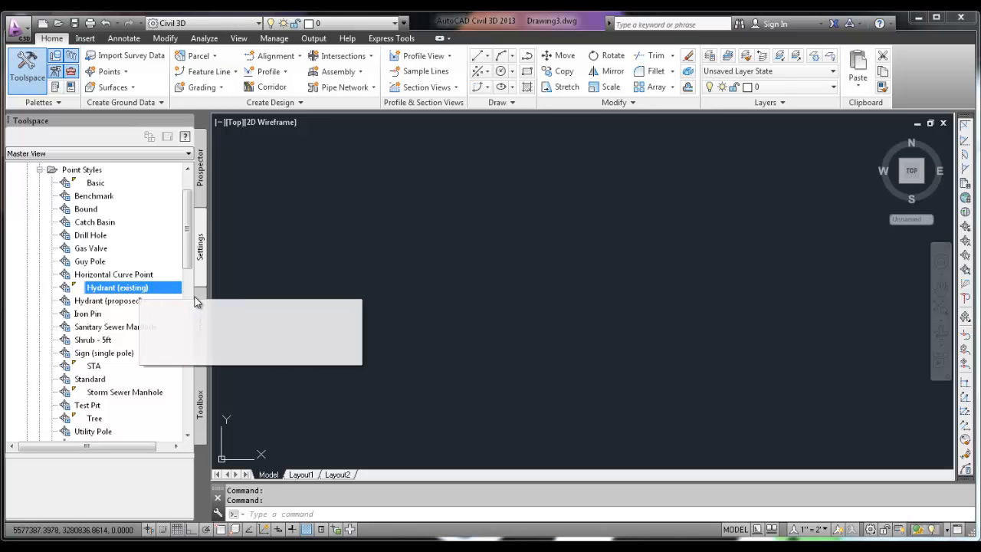
pyautogui.click(40, 169)
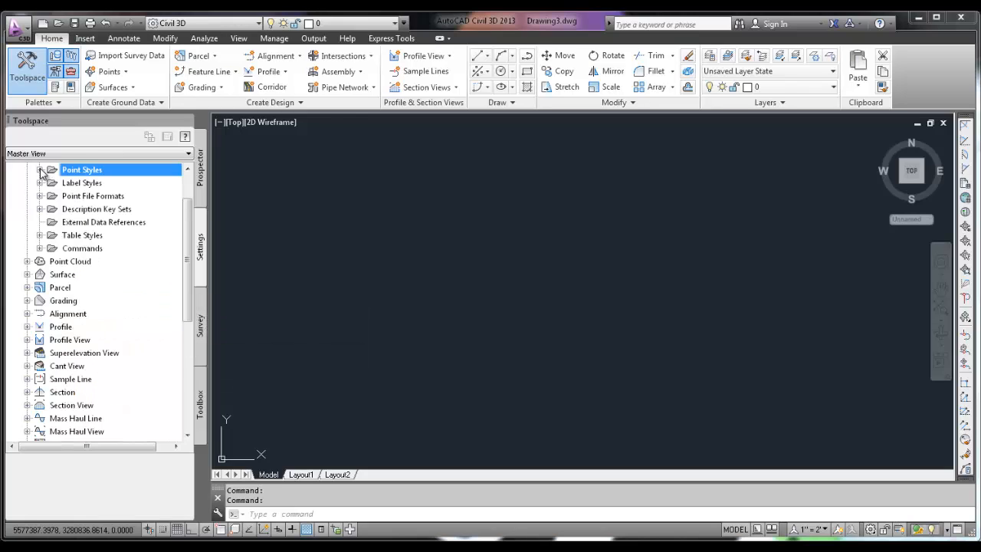
# Review the codes, styles, formats and layers of the Civil 3D description key set, and collapse the Point settings.
pyautogui.click(40, 208)
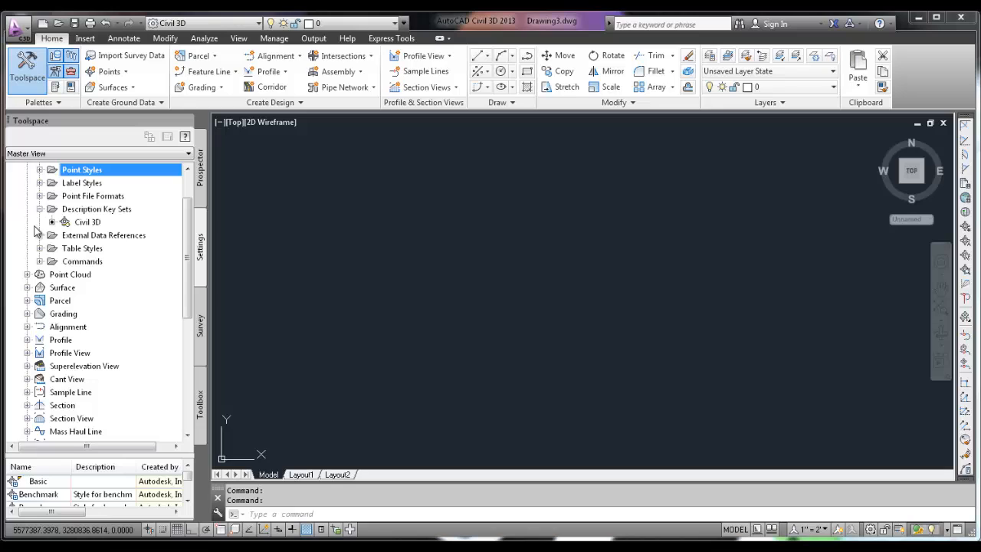
pyautogui.rightClick(115, 223)
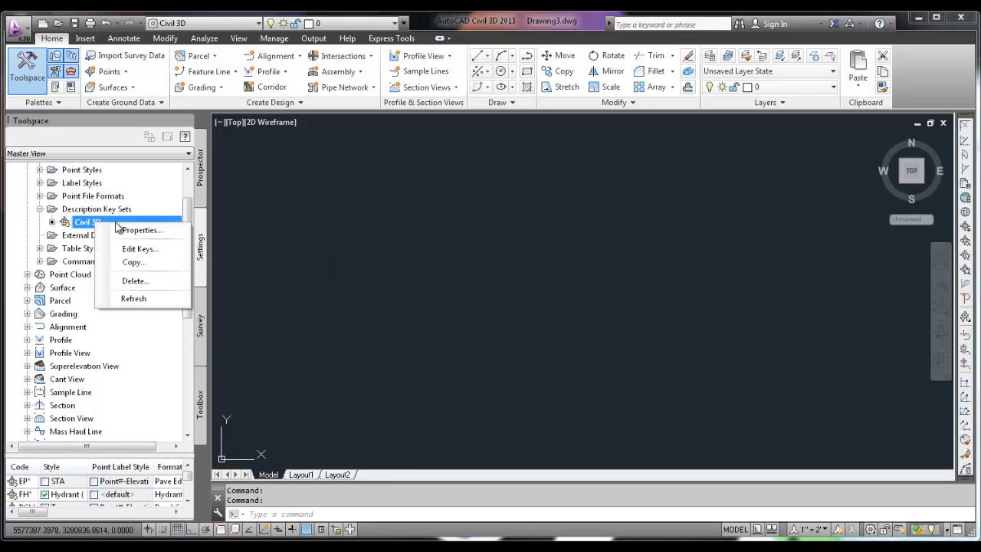
pyautogui.click(138, 249)
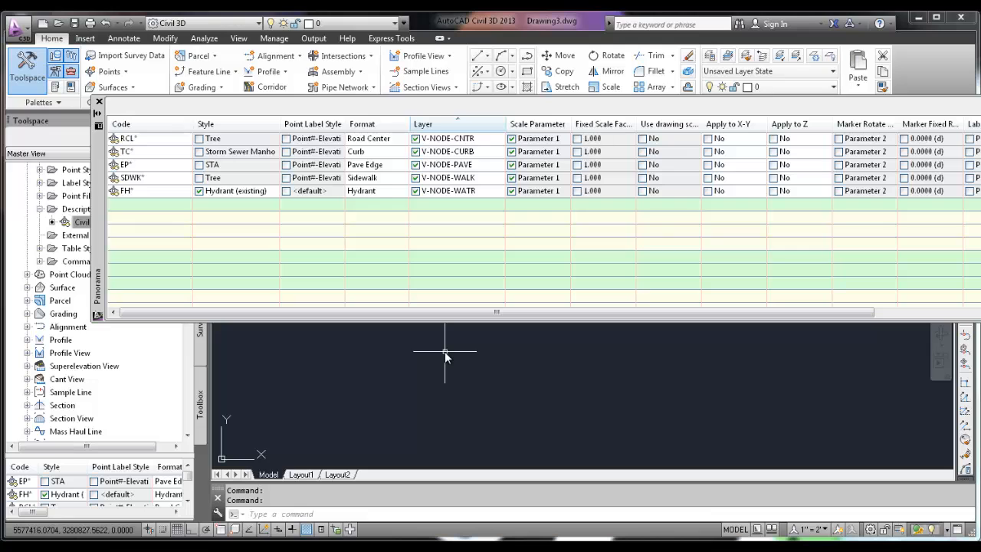
pyautogui.moveTo(100, 162); pyautogui.dragTo(60, 156)
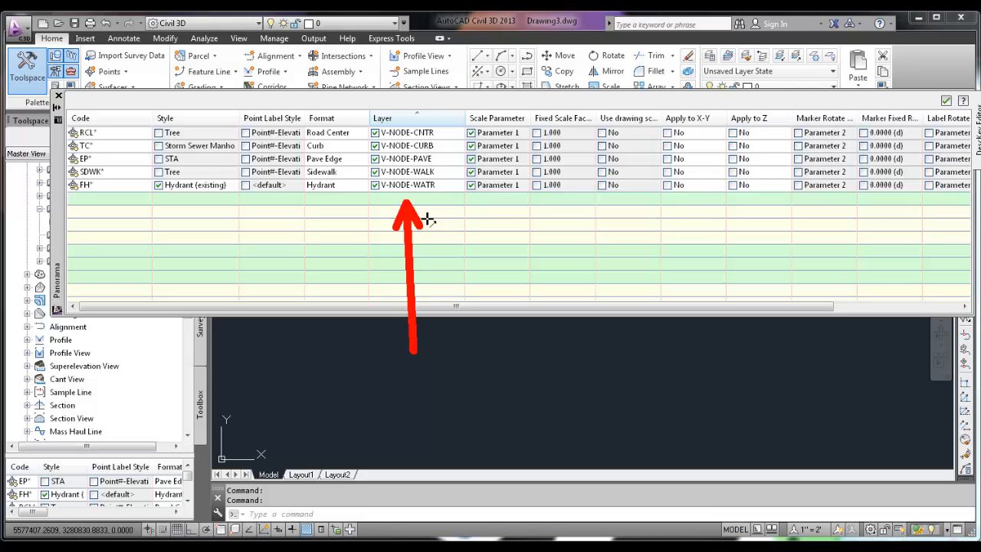
pyautogui.click(947, 102)
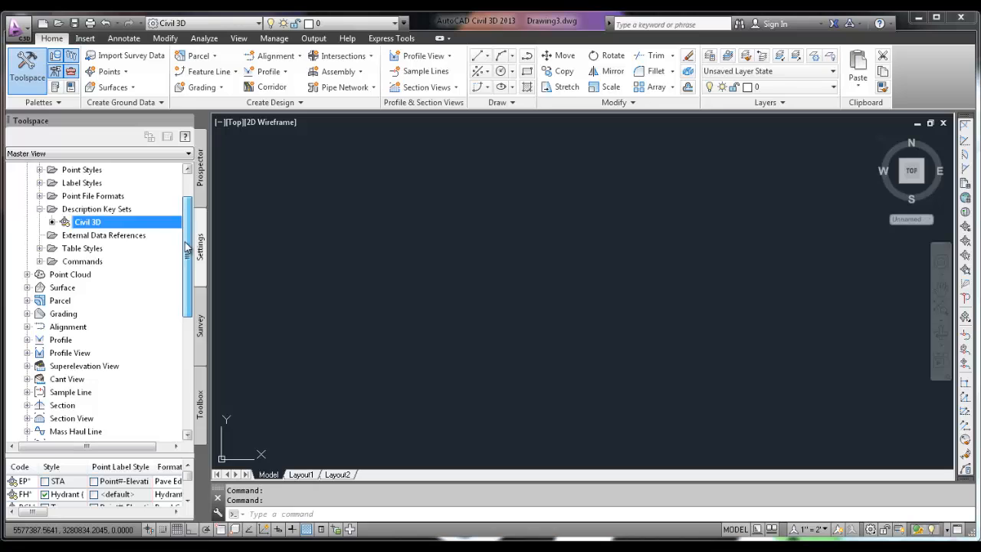
pyautogui.scroll(2, 186, 248)
pyautogui.click(26, 196)
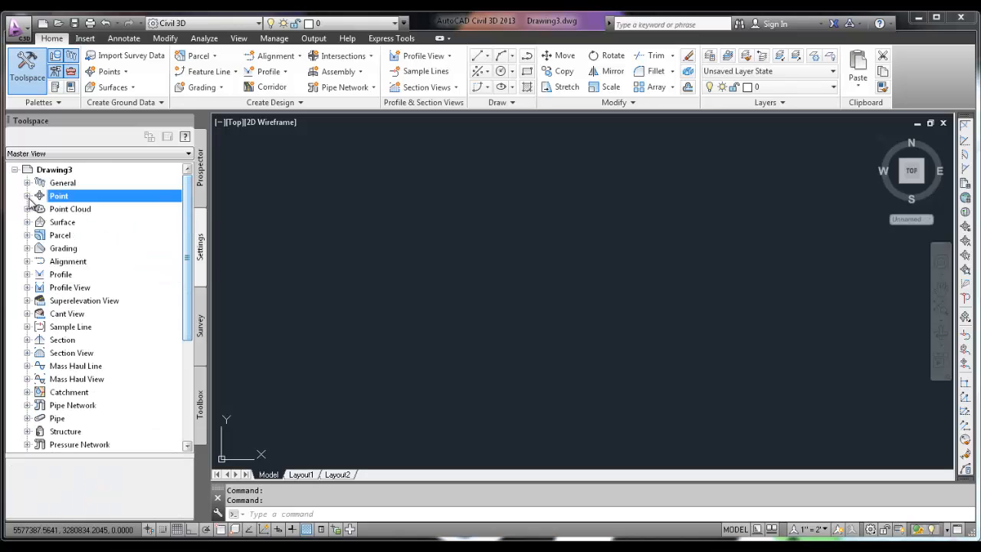
# Expand the Survey settings down to the list of available figure styles.
pyautogui.moveTo(187, 242); pyautogui.dragTo(191, 348)
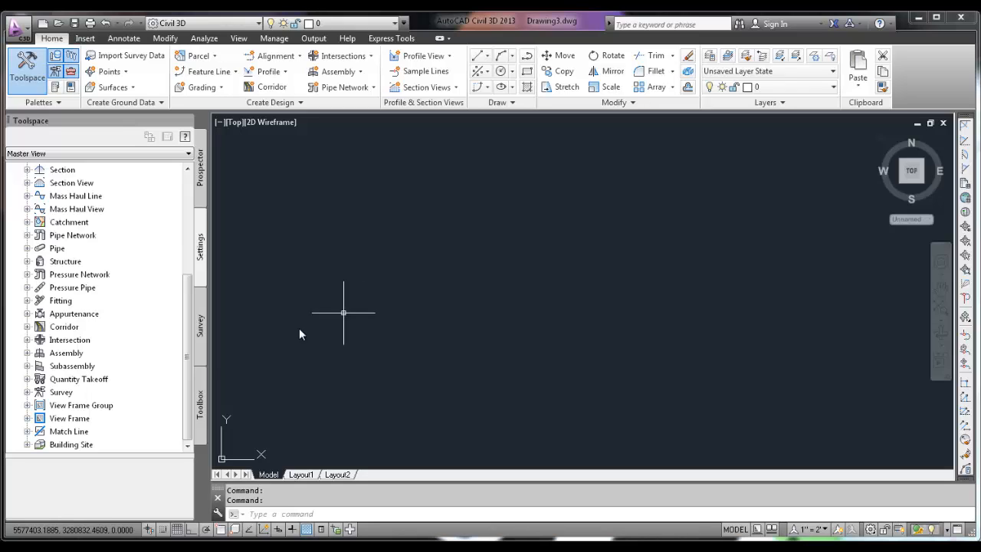
pyautogui.click(29, 392)
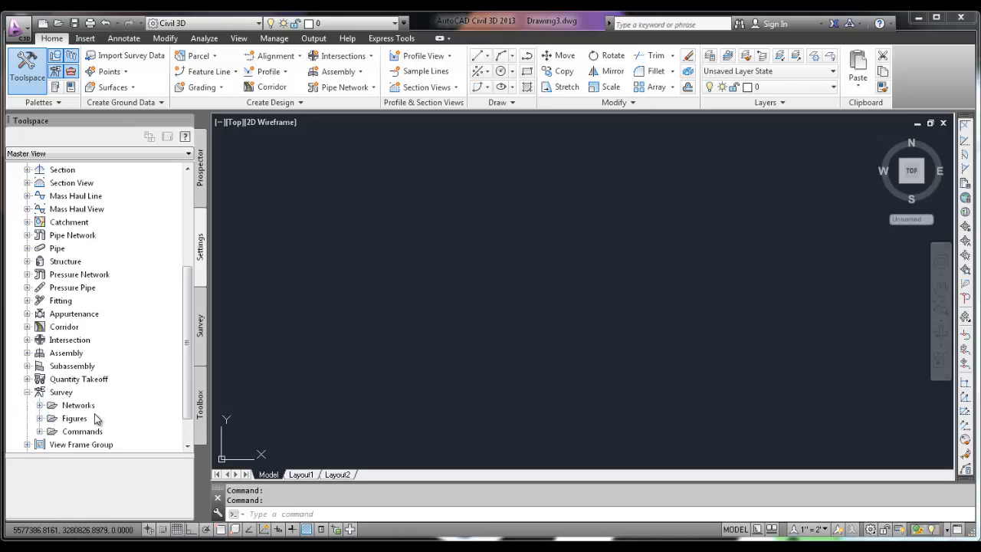
pyautogui.click(82, 420)
pyautogui.moveTo(190, 366); pyautogui.dragTo(191, 393)
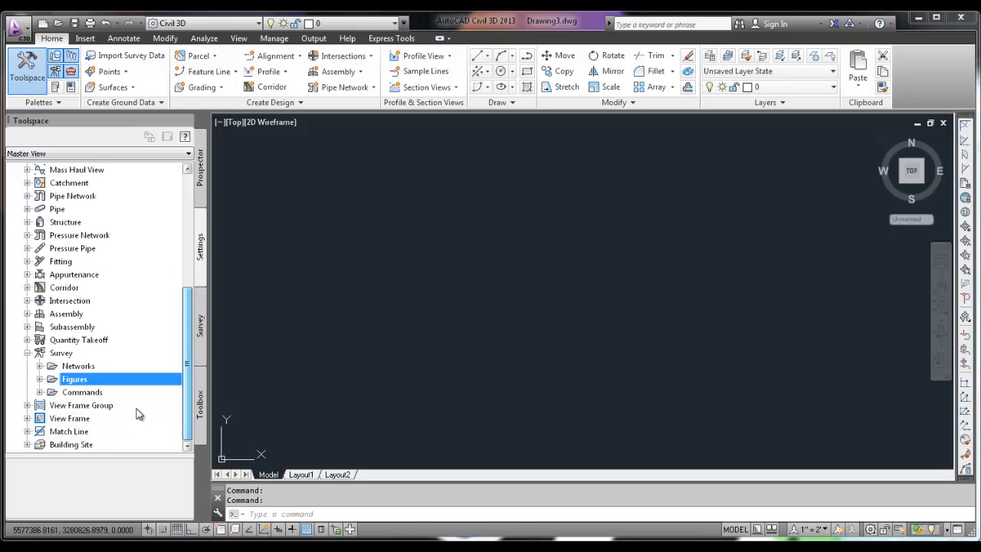
pyautogui.click(40, 379)
pyautogui.click(51, 391)
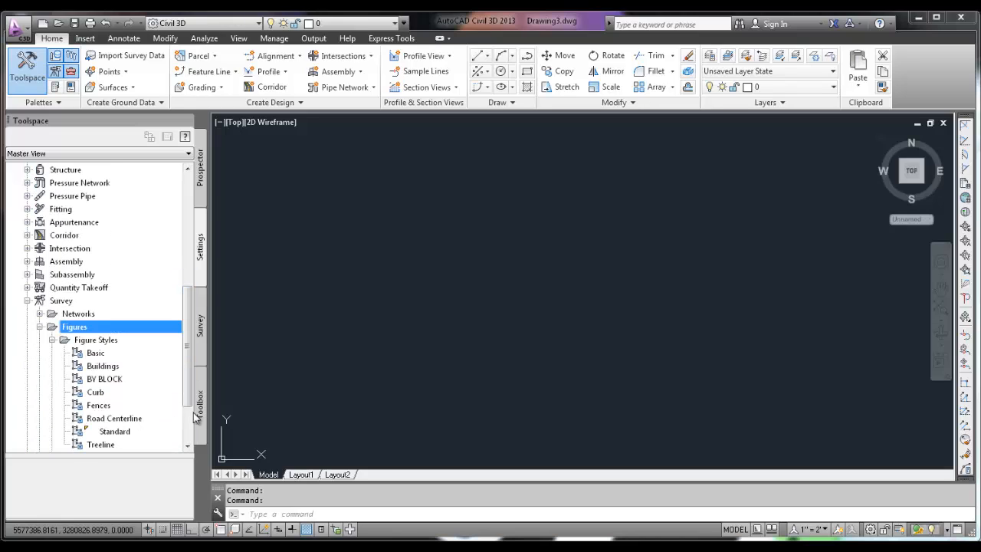
pyautogui.moveTo(189, 372); pyautogui.dragTo(190, 396)
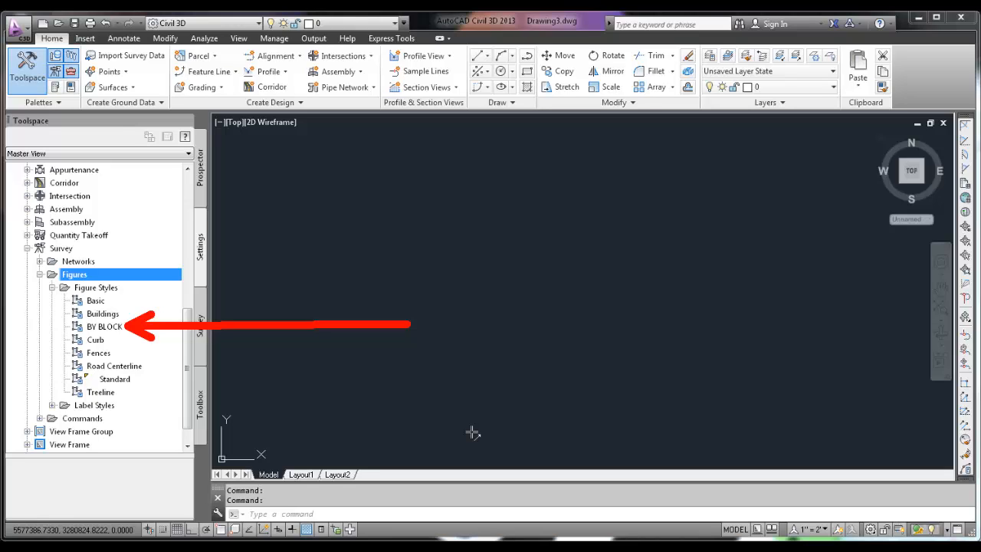
# Examine the display settings of the BY BLOCK figure style, close it without changes, and collapse the Survey settings.
pyautogui.doubleClick(105, 326)
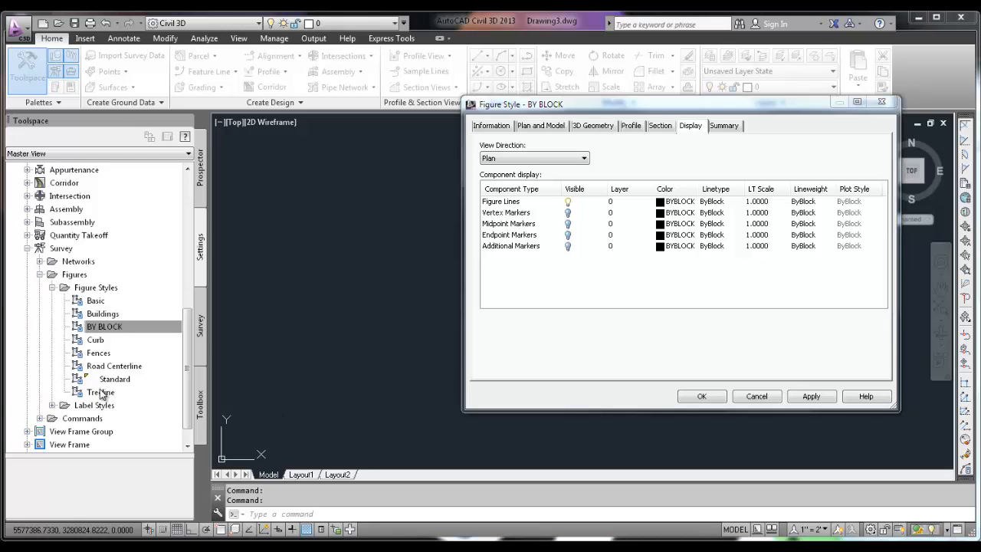
pyautogui.click(756, 396)
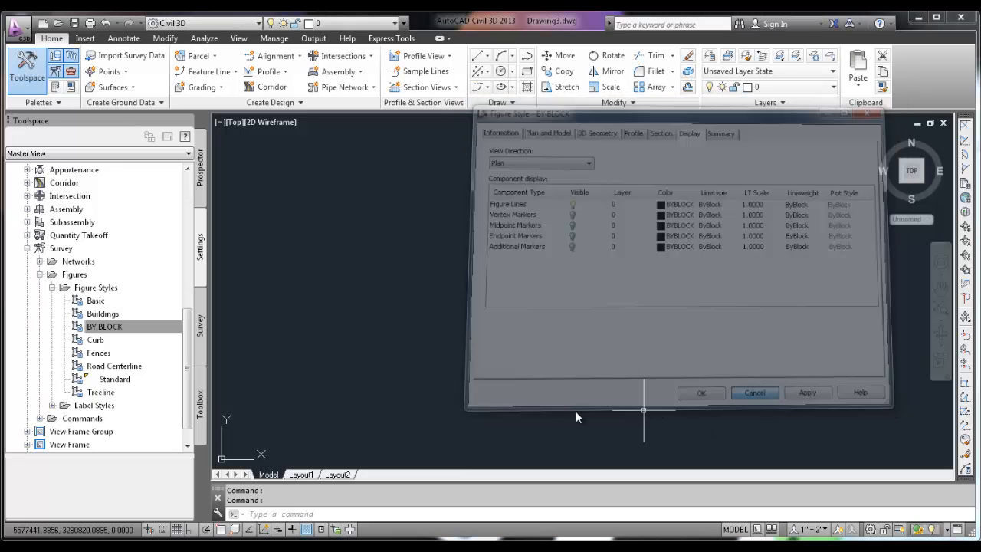
pyautogui.click(46, 278)
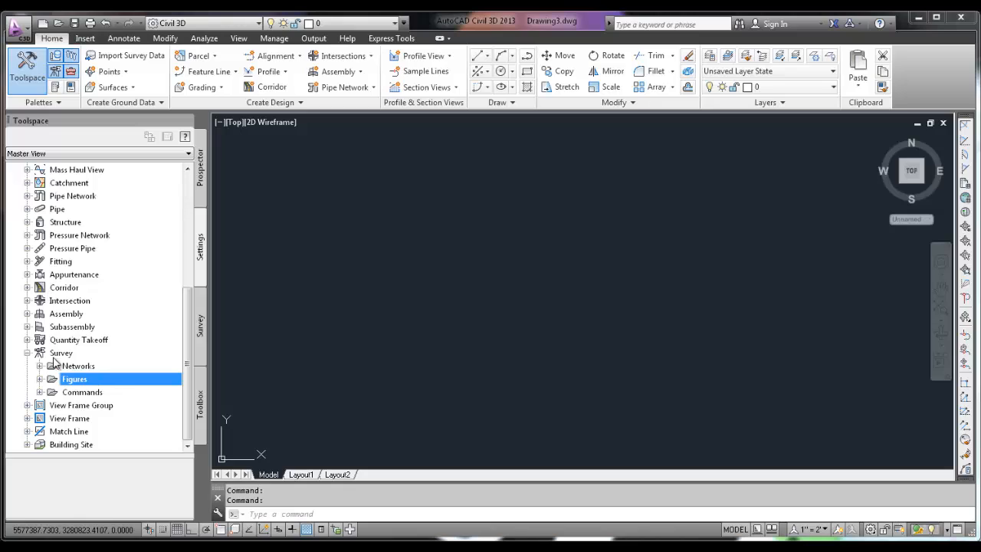
pyautogui.click(27, 353)
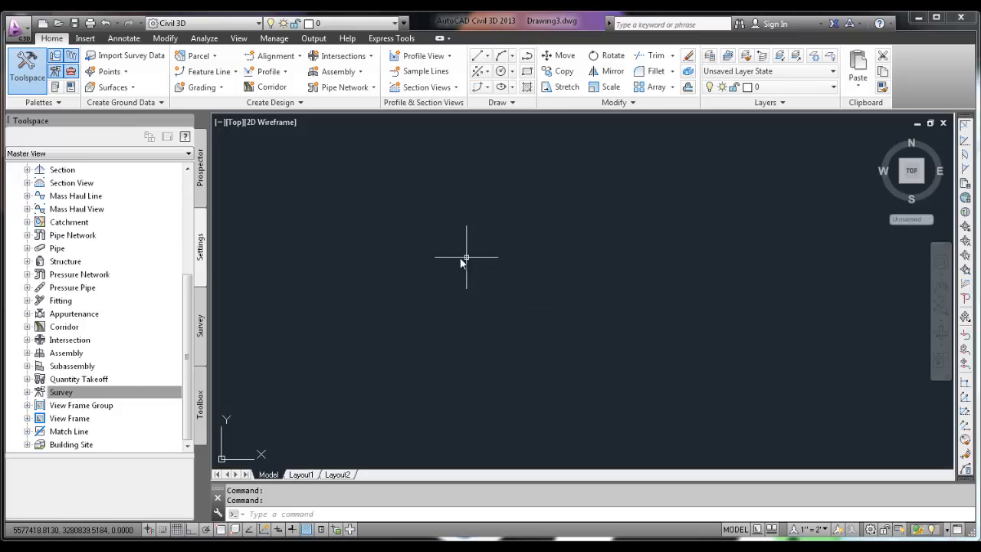
# Show the survey figure prefix databases and linework code sets, and open the CAD-1 Demo figure prefix database for management.
pyautogui.click(201, 328)
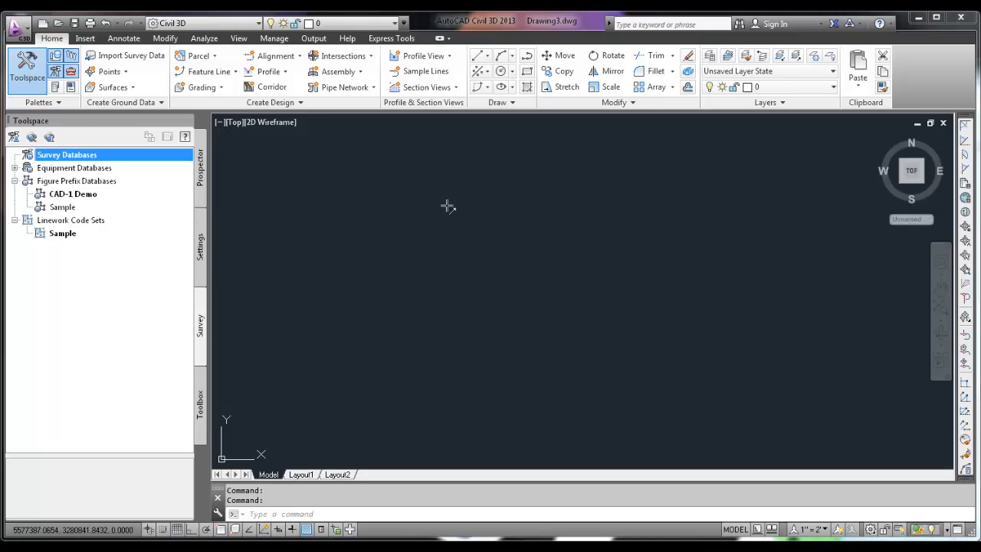
pyautogui.moveTo(434, 205); pyautogui.dragTo(126, 184)
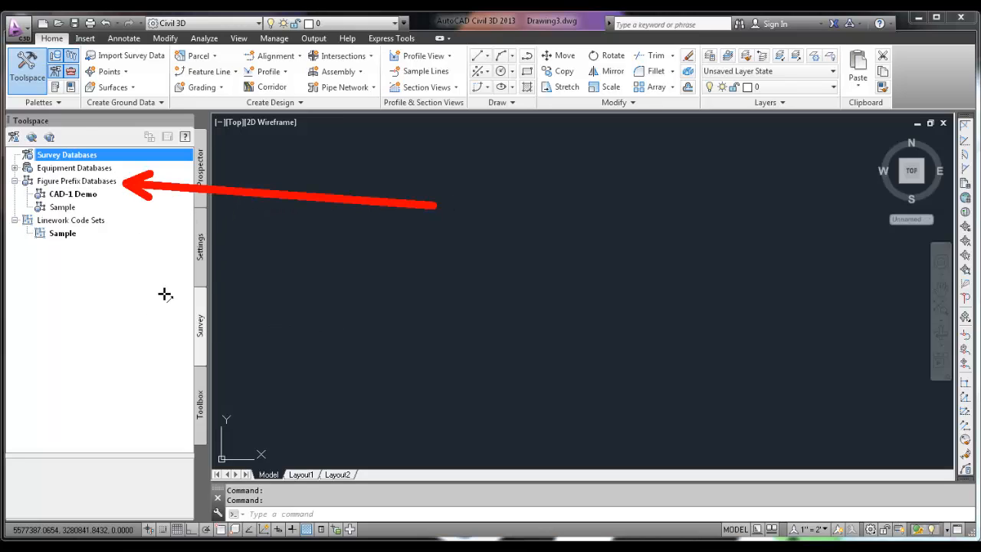
pyautogui.moveTo(364, 271); pyautogui.dragTo(113, 222)
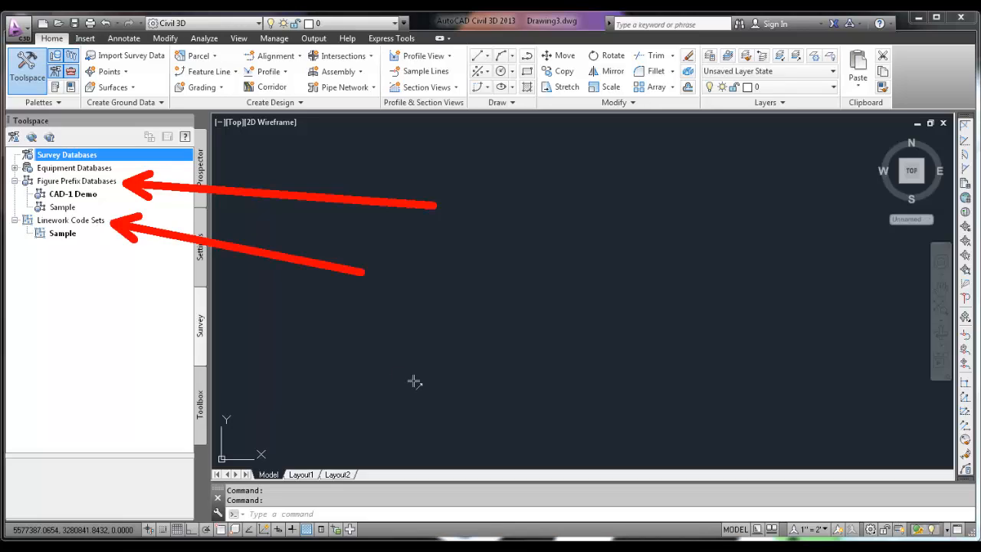
pyautogui.press('Escape')
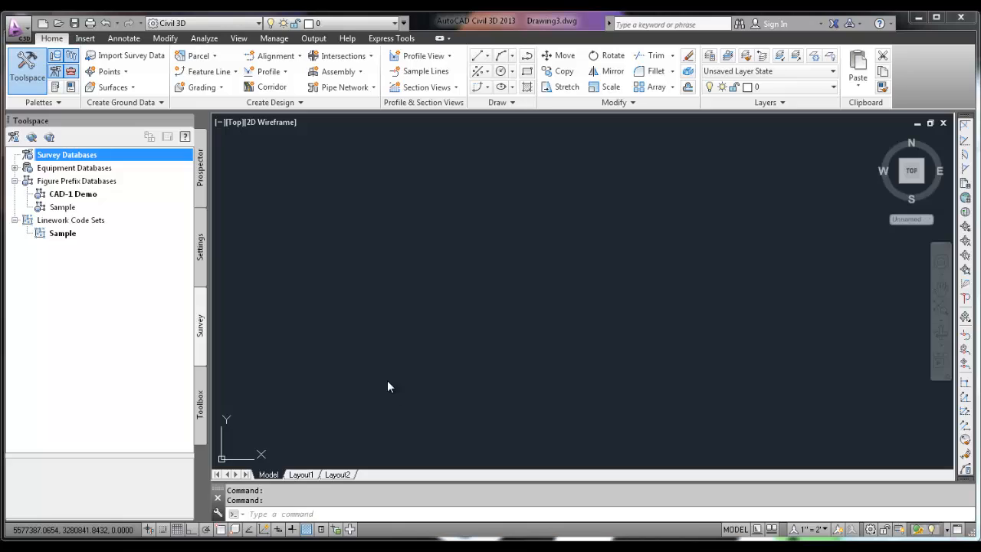
pyautogui.click(83, 196)
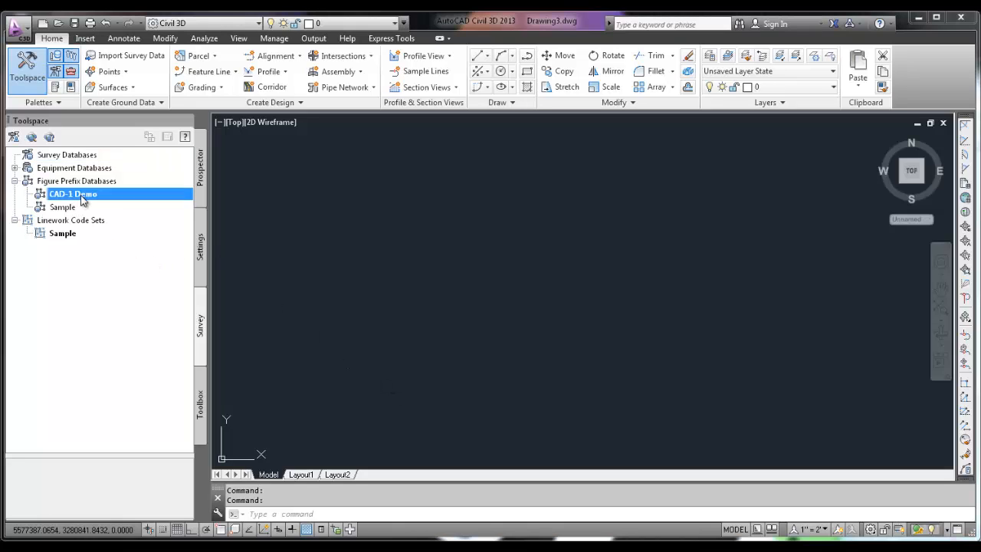
pyautogui.rightClick(82, 198)
pyautogui.click(72, 208)
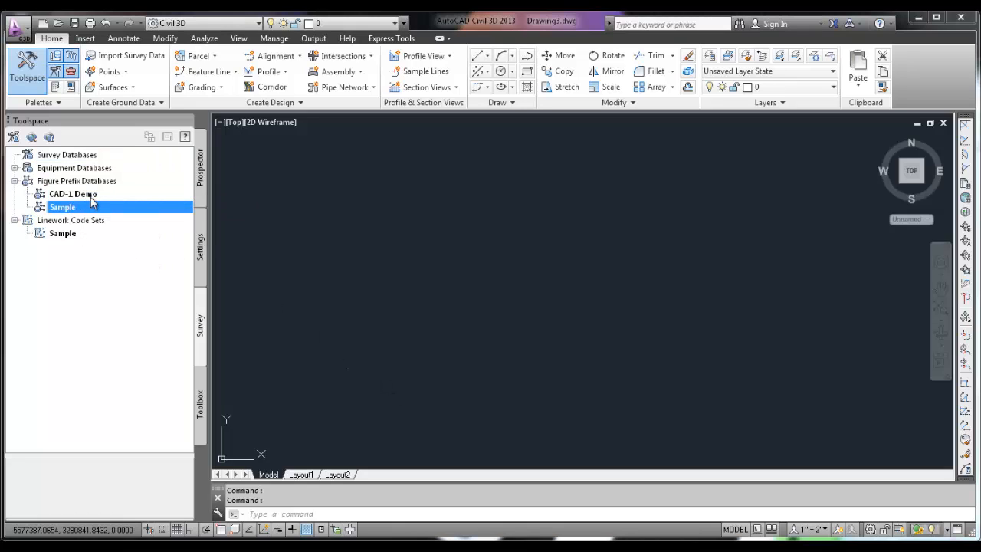
pyautogui.rightClick(92, 201)
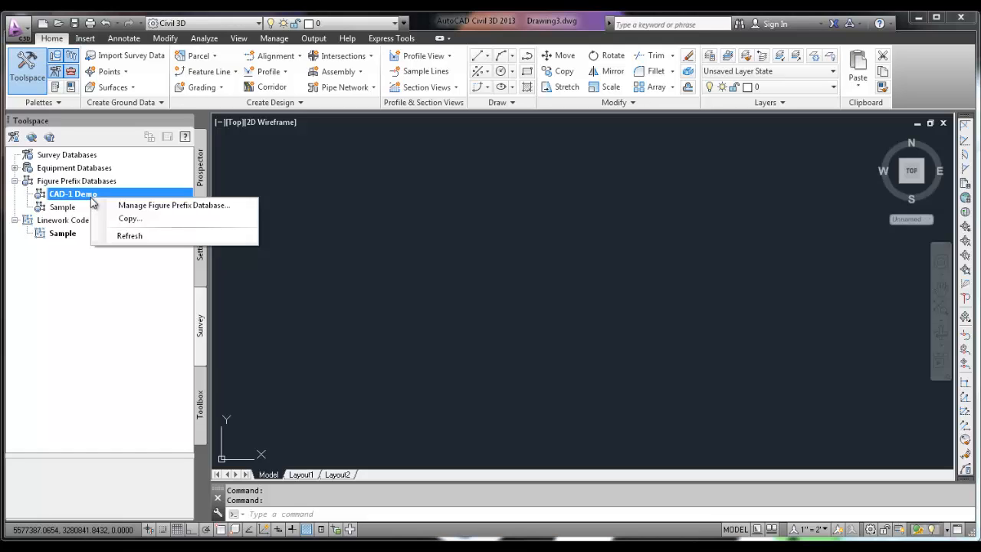
pyautogui.click(152, 206)
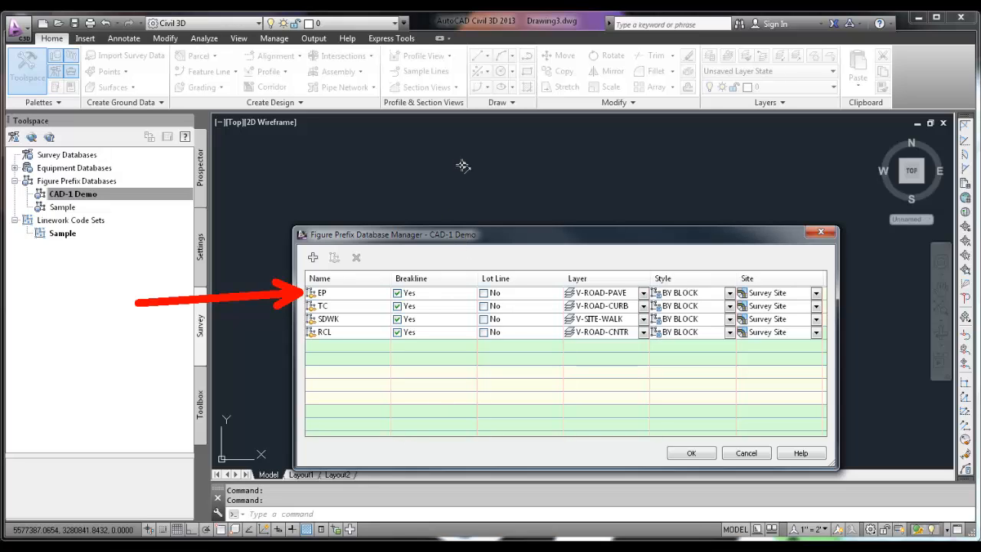
# Examine the breakline, lot line, layer and style assignments of the CAD-1 Demo figure prefixes, and close the database manager.
pyautogui.moveTo(462, 165); pyautogui.dragTo(420, 272)
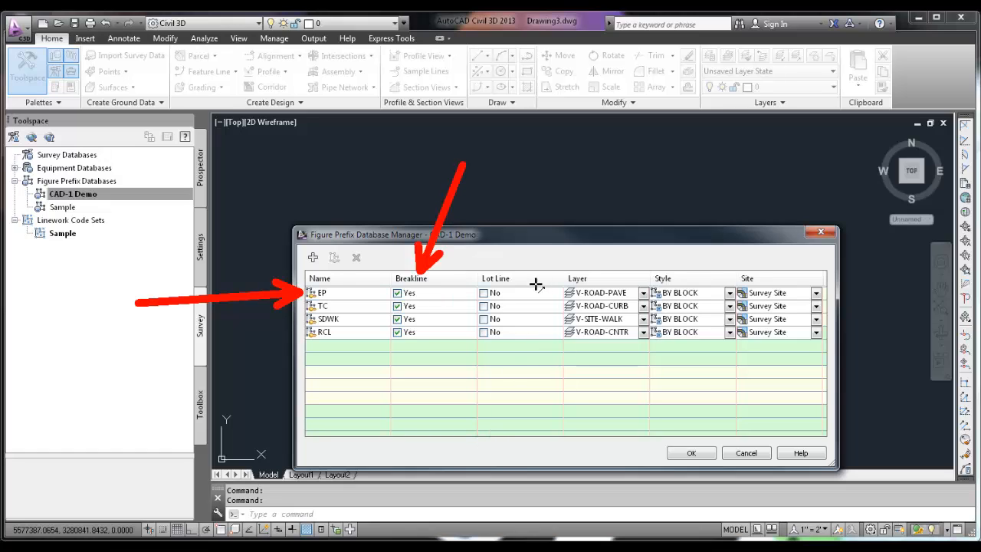
pyautogui.moveTo(606, 205); pyautogui.dragTo(506, 291)
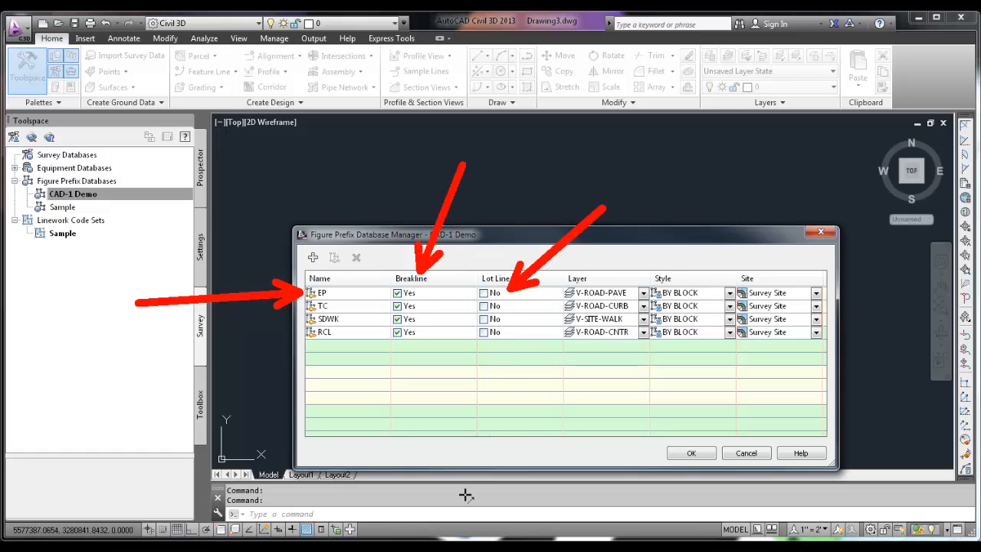
pyautogui.moveTo(674, 144); pyautogui.dragTo(617, 282)
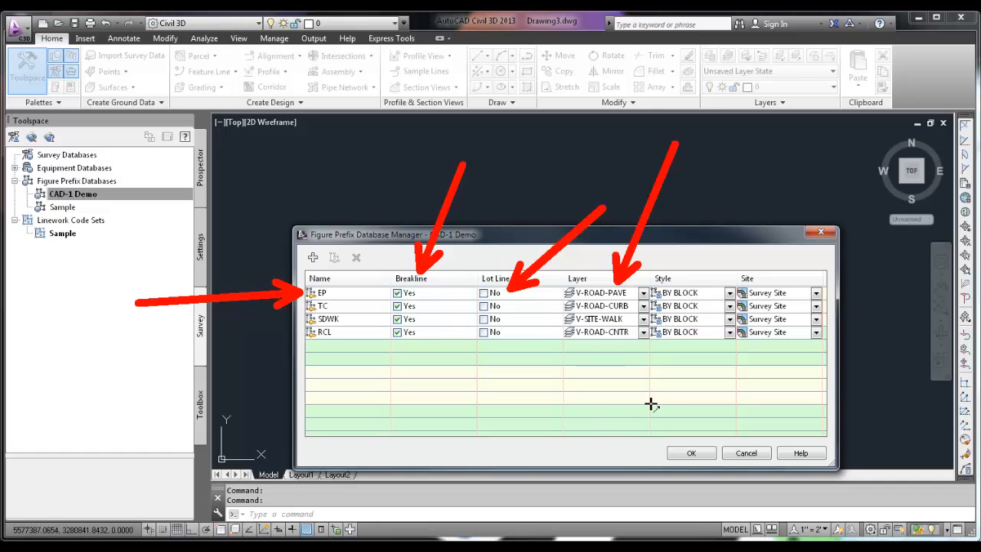
pyautogui.moveTo(737, 164); pyautogui.dragTo(692, 283)
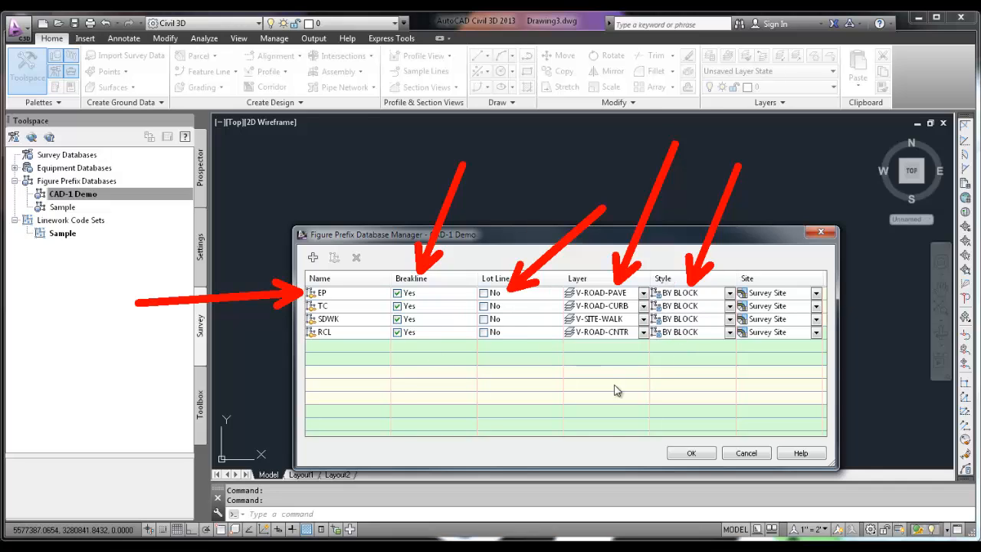
pyautogui.press('e')
pyautogui.moveTo(605, 447); pyautogui.dragTo(603, 350)
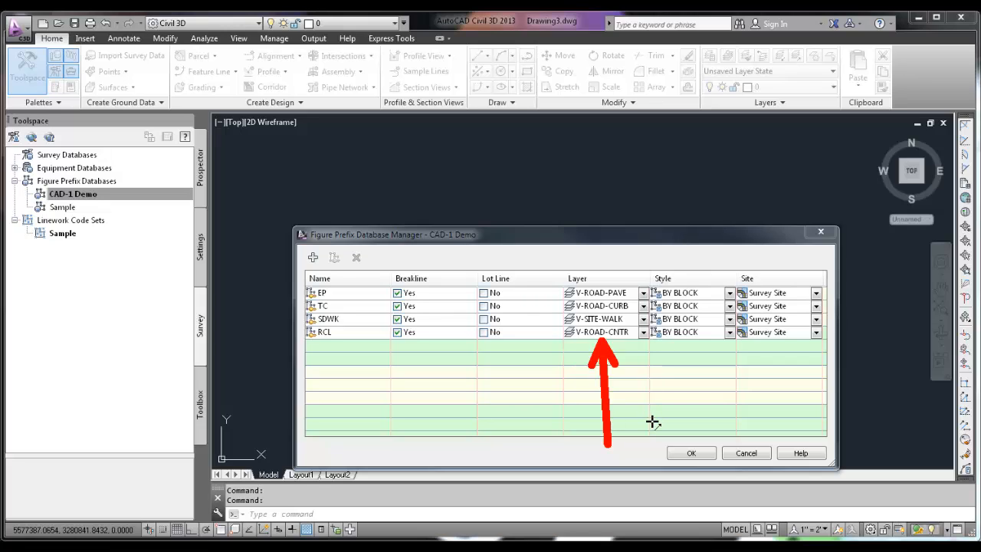
pyautogui.press('e')
pyautogui.moveTo(418, 433); pyautogui.dragTo(416, 350)
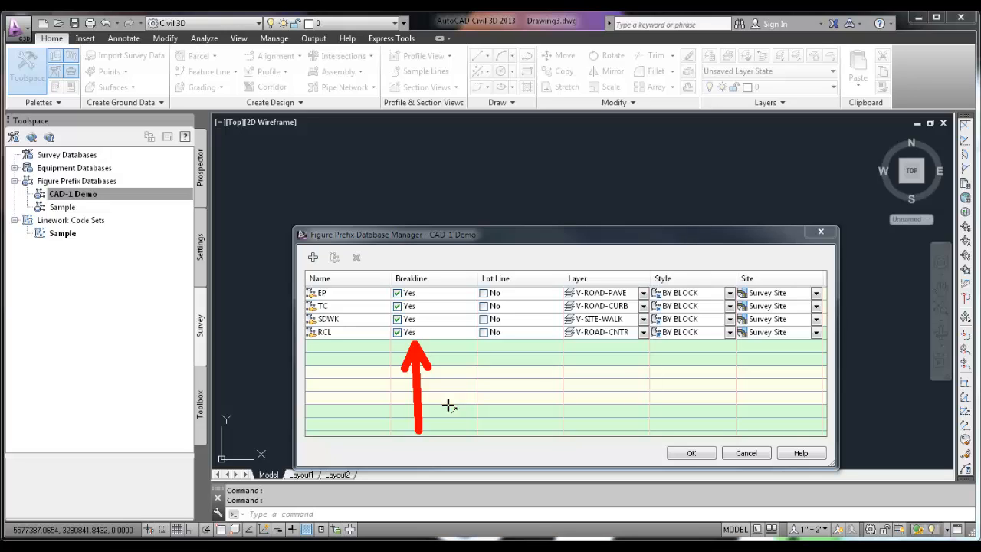
pyautogui.click(692, 453)
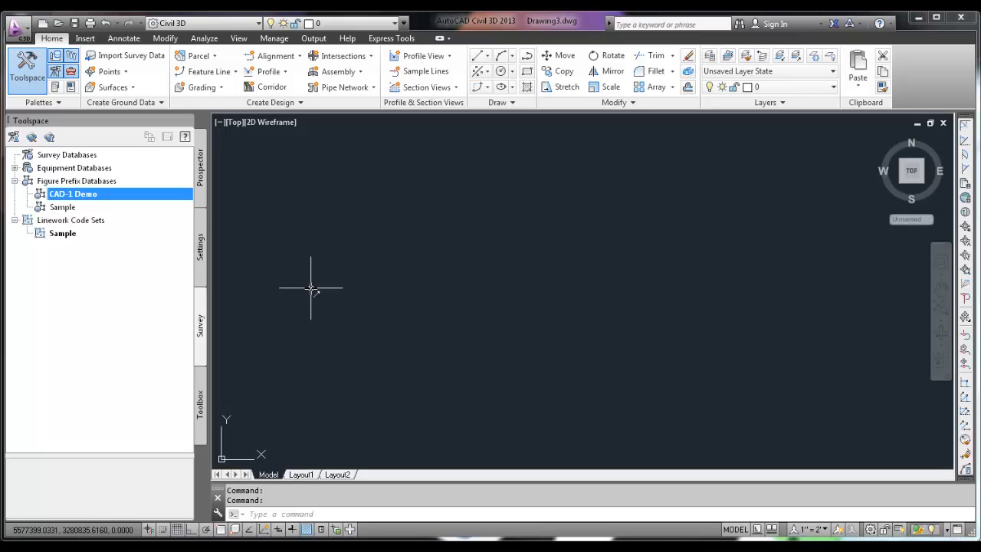
# Open the Sample linework code set for editing and enlarge its dialog to show all the curve segment codes.
pyautogui.rightClick(60, 234)
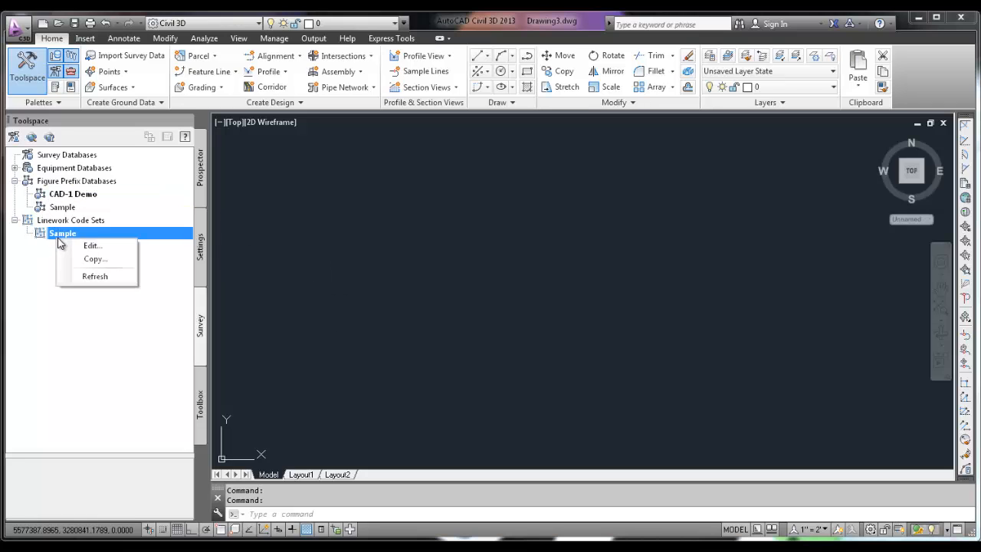
pyautogui.click(109, 245)
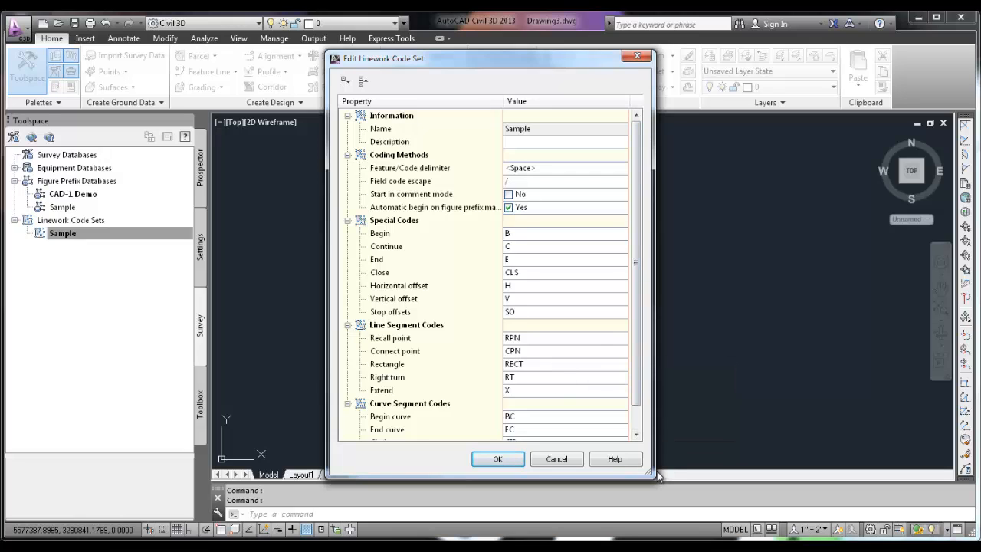
pyautogui.moveTo(651, 473); pyautogui.dragTo(655, 514)
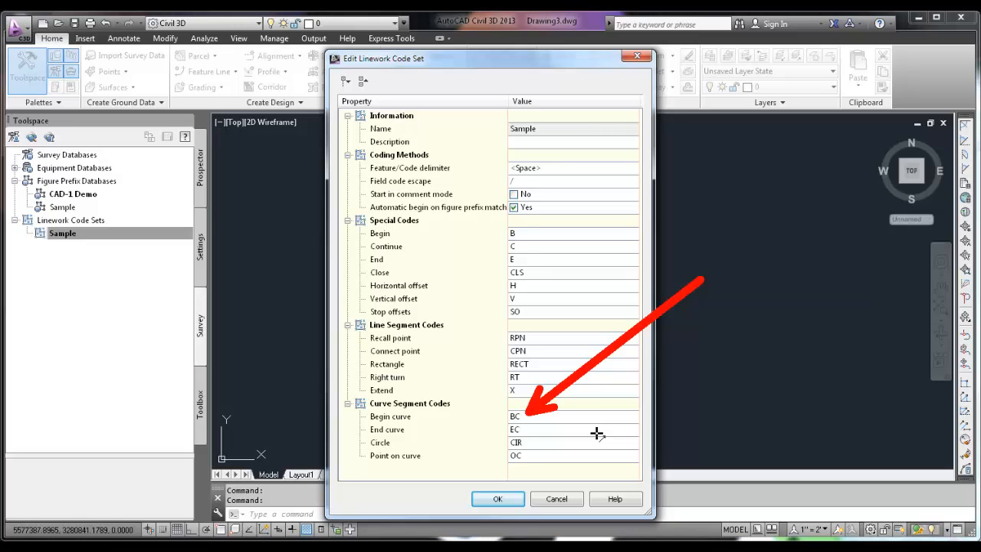
# Try PT as the Begin curve code in the Sample linework code set, and restore it to BC.
pyautogui.click(537, 416)
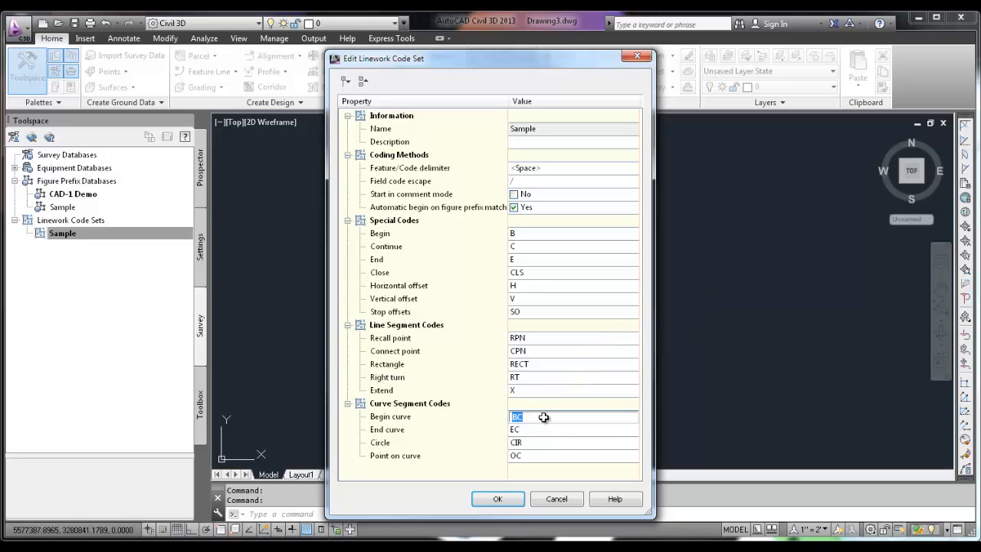
pyautogui.write('PT')
pyautogui.press('BackSpace')
pyautogui.press('BackSpace')
pyautogui.write('BC')
pyautogui.click(447, 477)
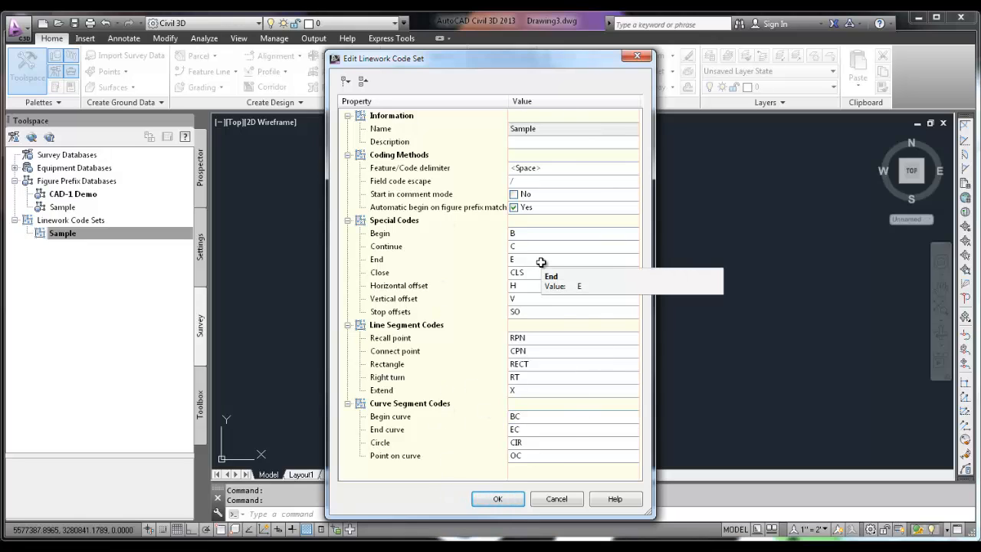
# Accept the linework code set, and create a new survey database named F2F Demo for importing survey data.
pyautogui.click(498, 499)
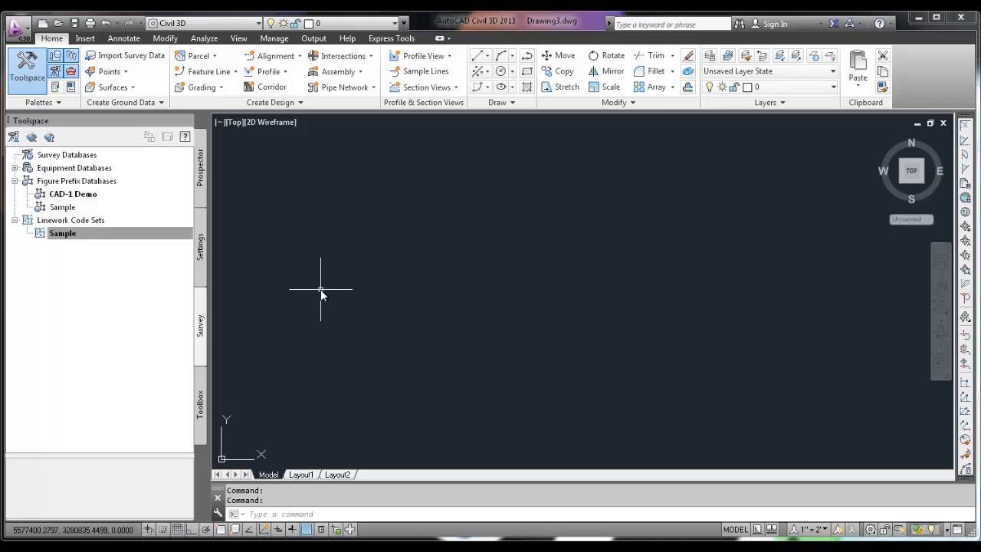
pyautogui.click(130, 56)
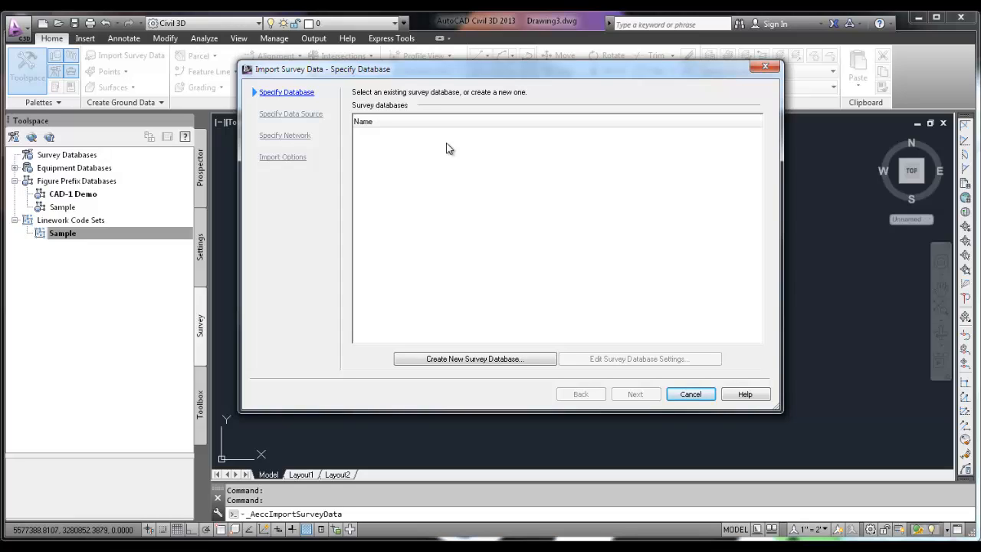
pyautogui.click(505, 361)
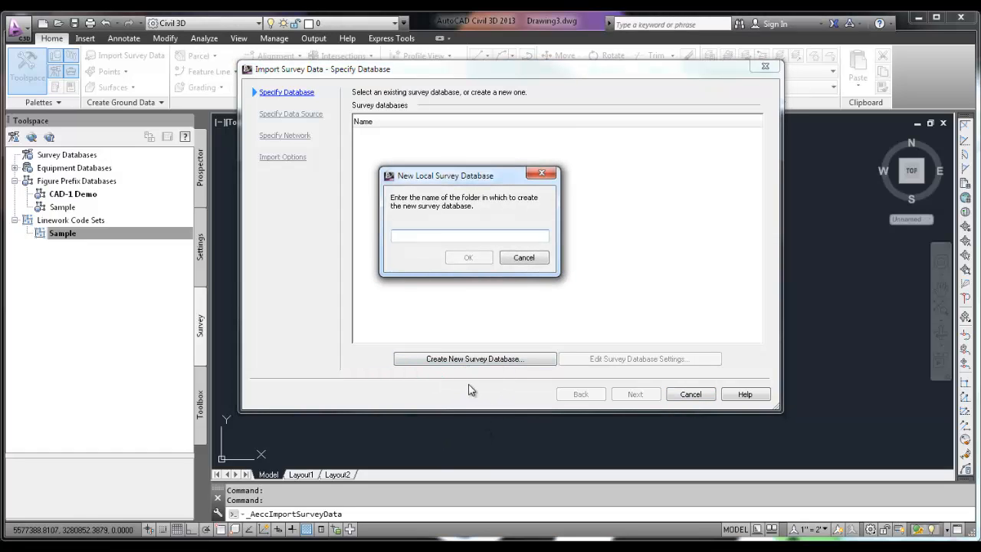
pyautogui.write('F2')
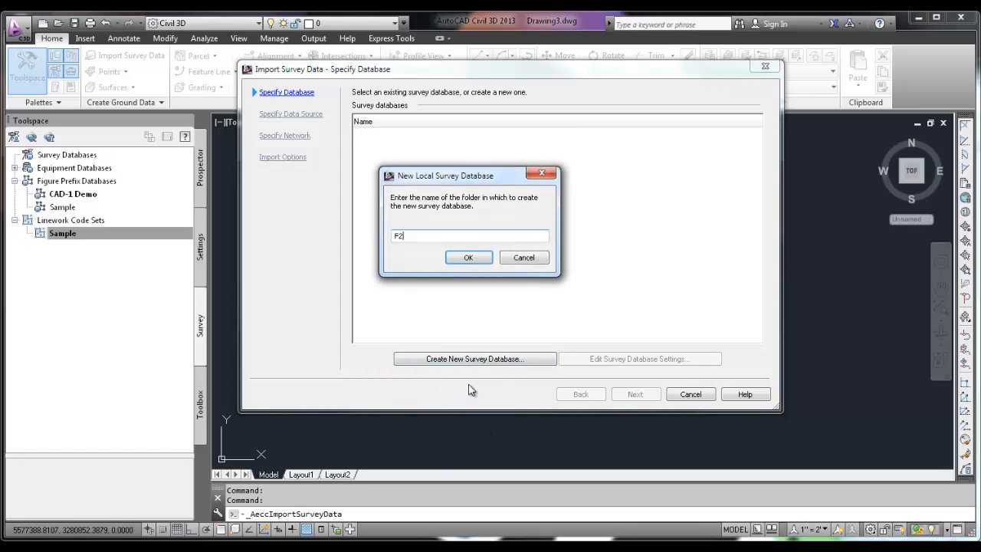
pyautogui.write('F Demo')
pyautogui.click(465, 259)
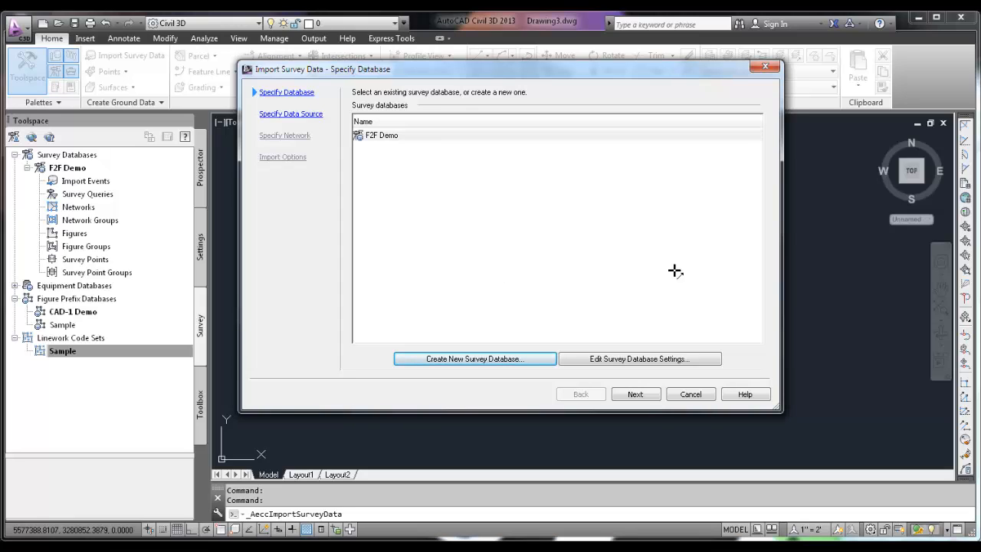
# Set the distance unit of the F2F Demo survey database to Meter in its settings.
pyautogui.moveTo(674, 183); pyautogui.dragTo(676, 352)
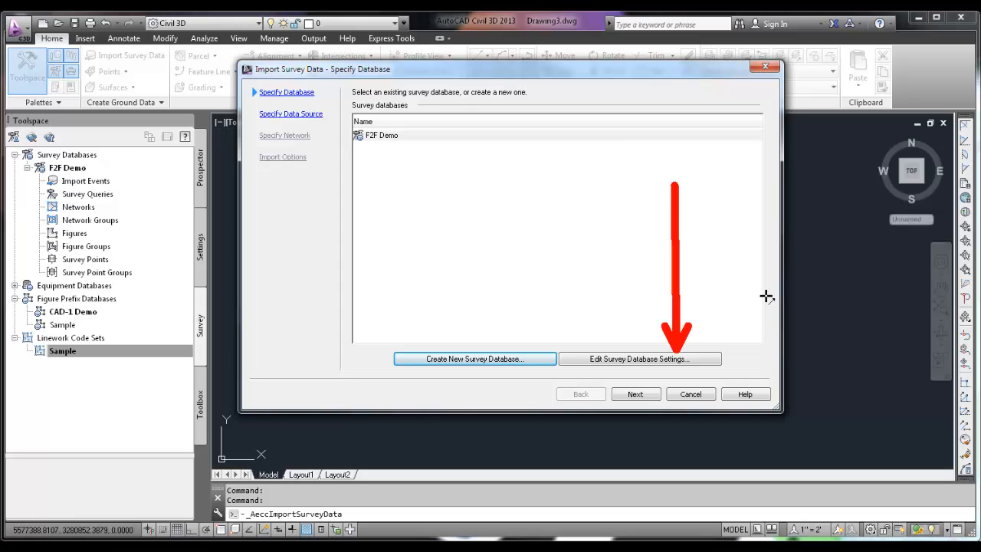
pyautogui.click(636, 364)
pyautogui.moveTo(154, 192); pyautogui.dragTo(326, 192)
pyautogui.press('e')
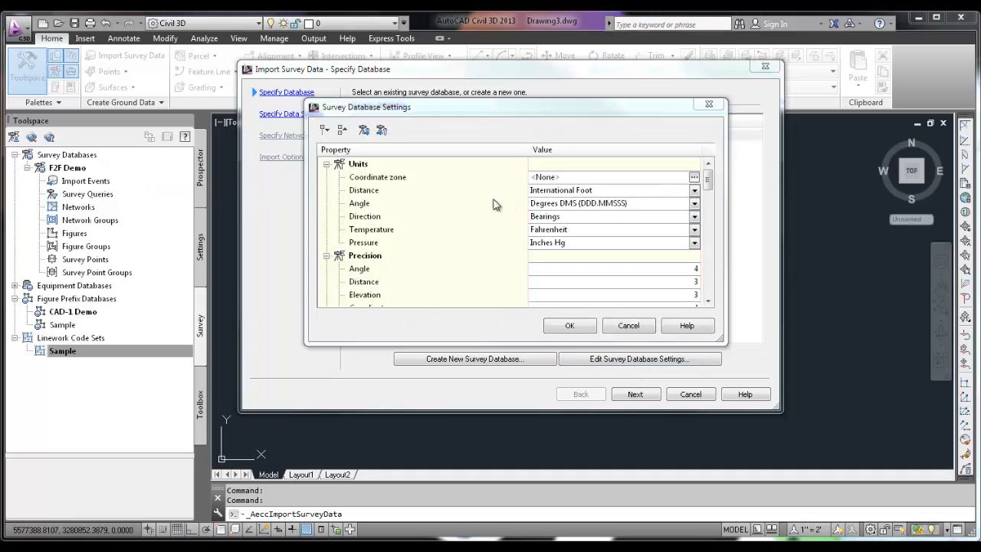
pyautogui.moveTo(393, 120)
pyautogui.mouseDown()
pyautogui.moveTo(524, 160)
pyautogui.moveTo(530, 173)
pyautogui.mouseUp()
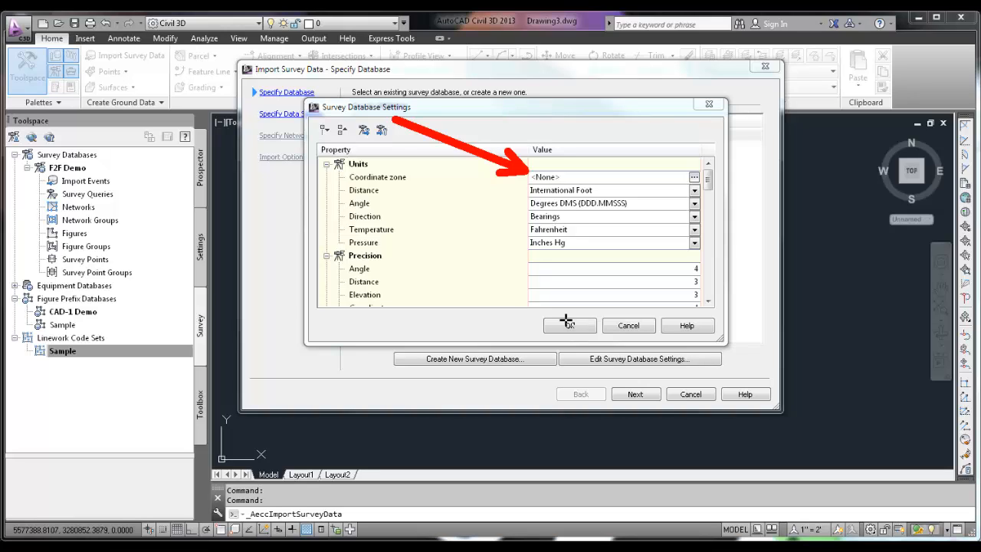
pyautogui.press('Escape')
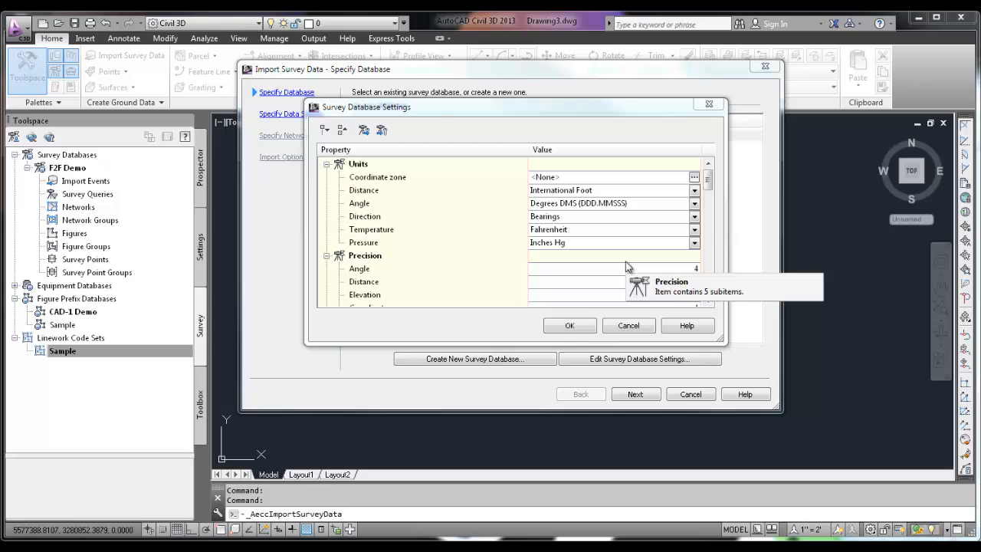
pyautogui.moveTo(242, 196); pyautogui.dragTo(346, 190)
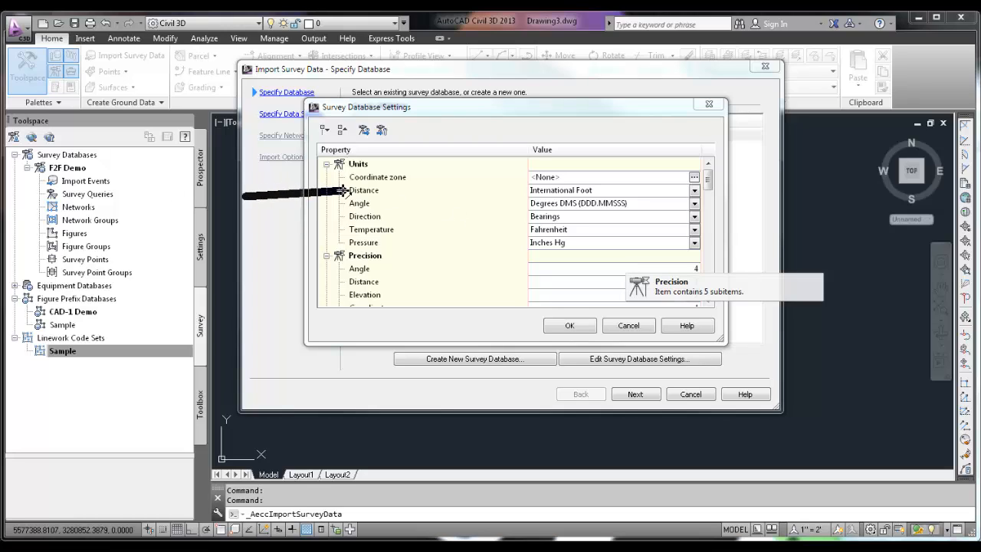
pyautogui.press('Escape')
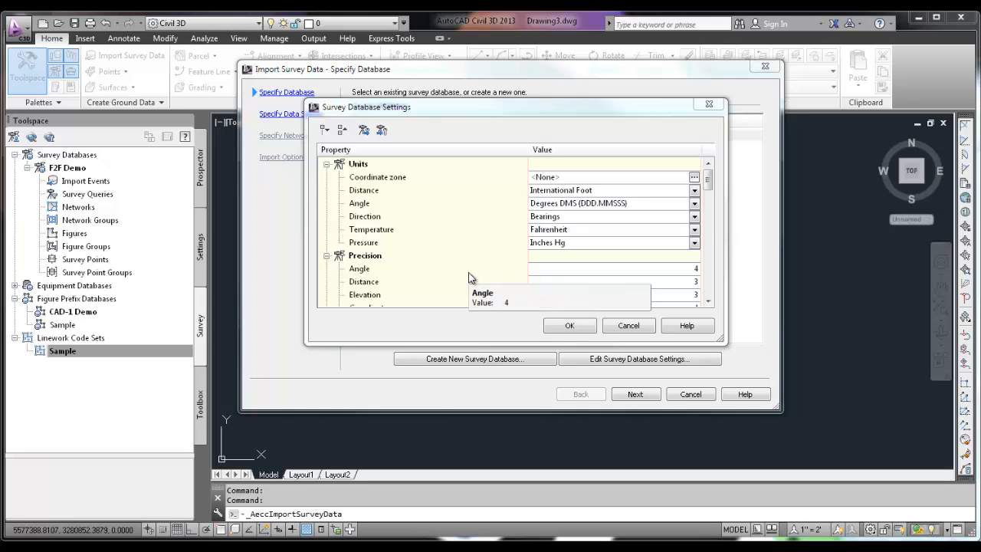
pyautogui.click(693, 193)
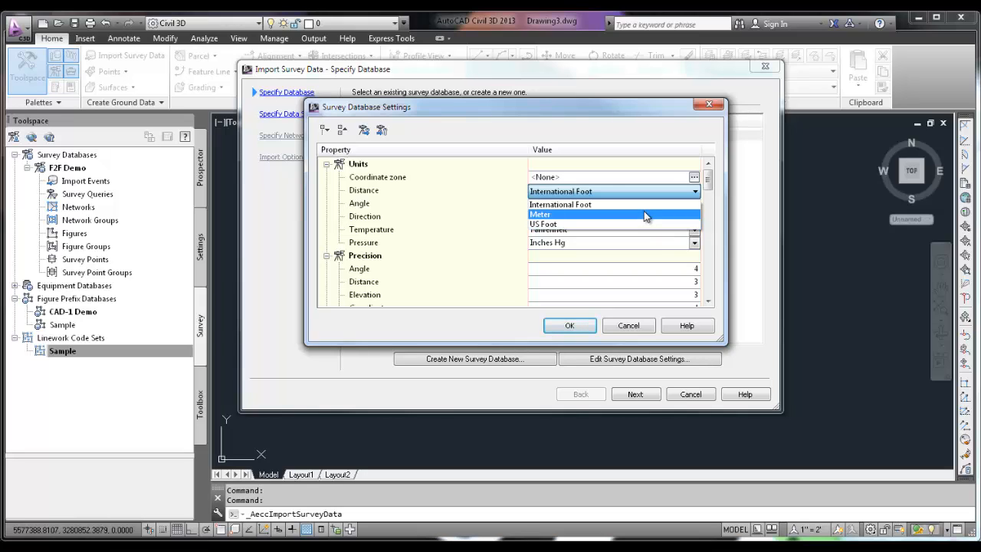
pyautogui.click(645, 215)
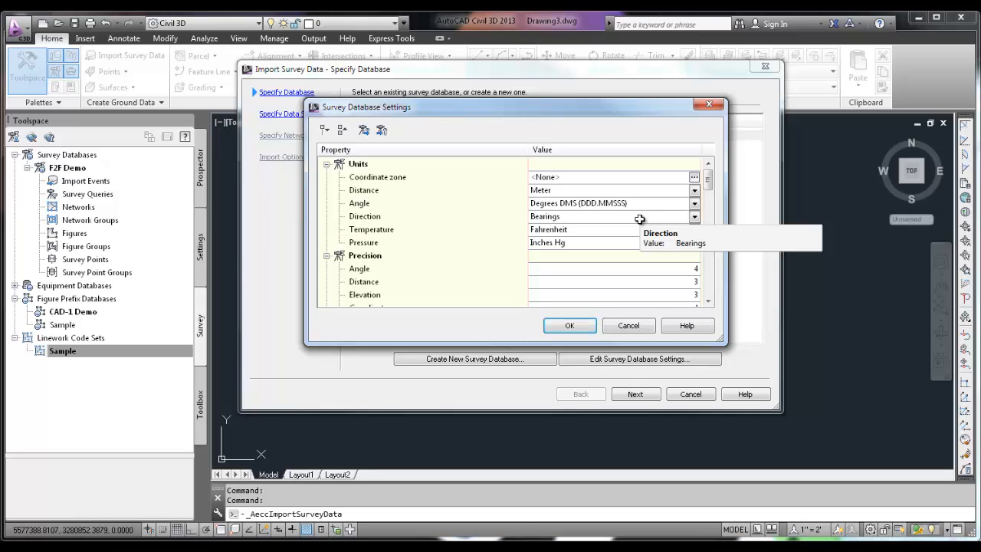
pyautogui.click(569, 325)
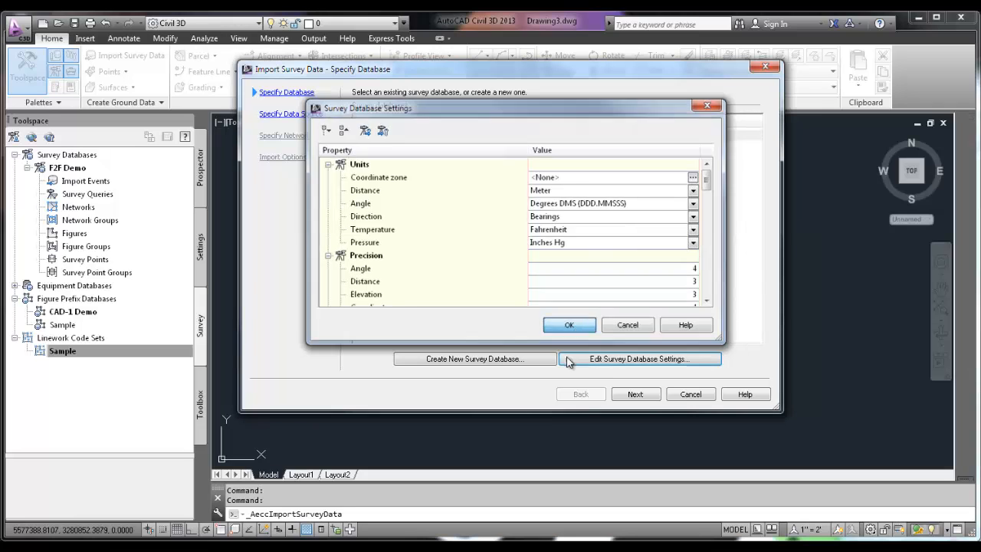
# Keep Point File as the data source type and add Field to Finish.csv from the Survey F2F folder.
pyautogui.click(636, 396)
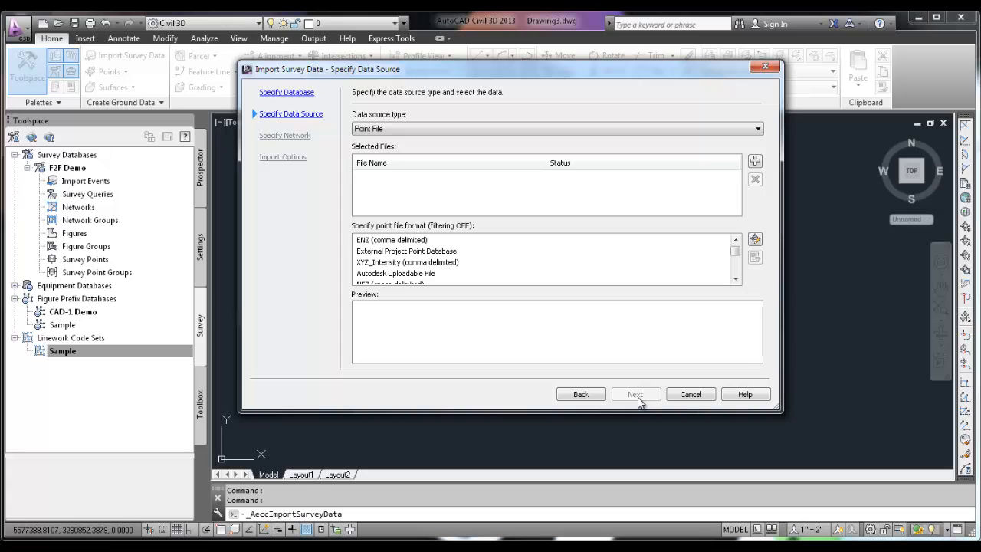
pyautogui.click(760, 130)
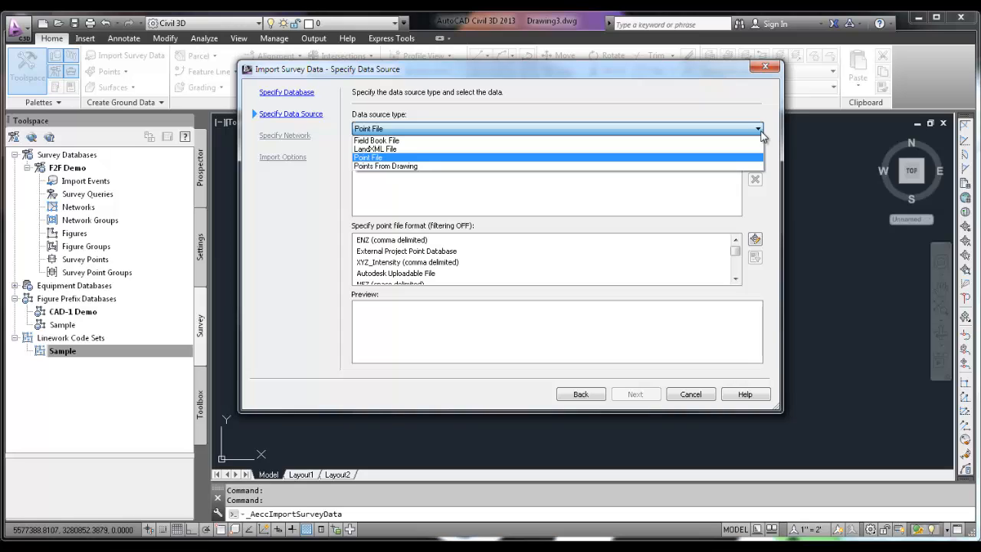
pyautogui.click(383, 157)
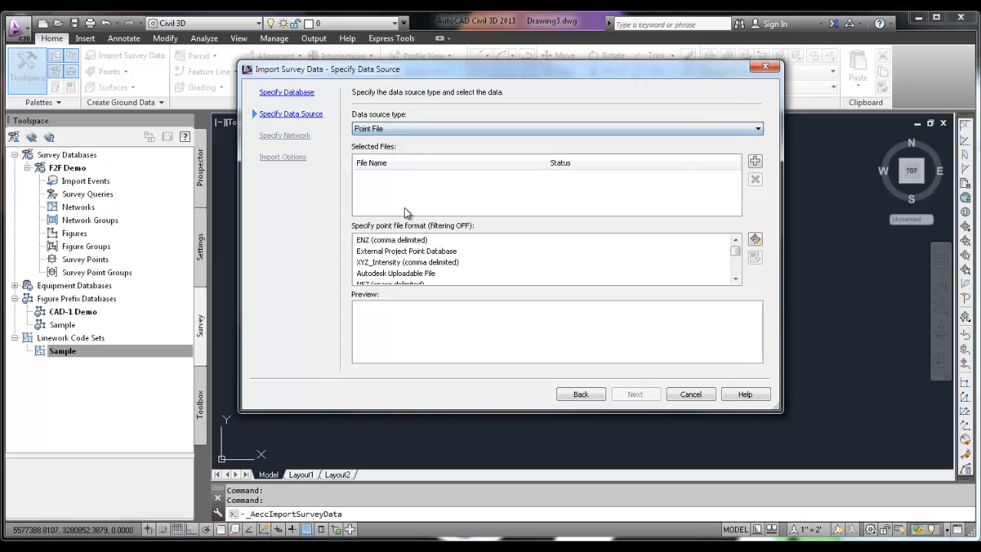
pyautogui.click(759, 161)
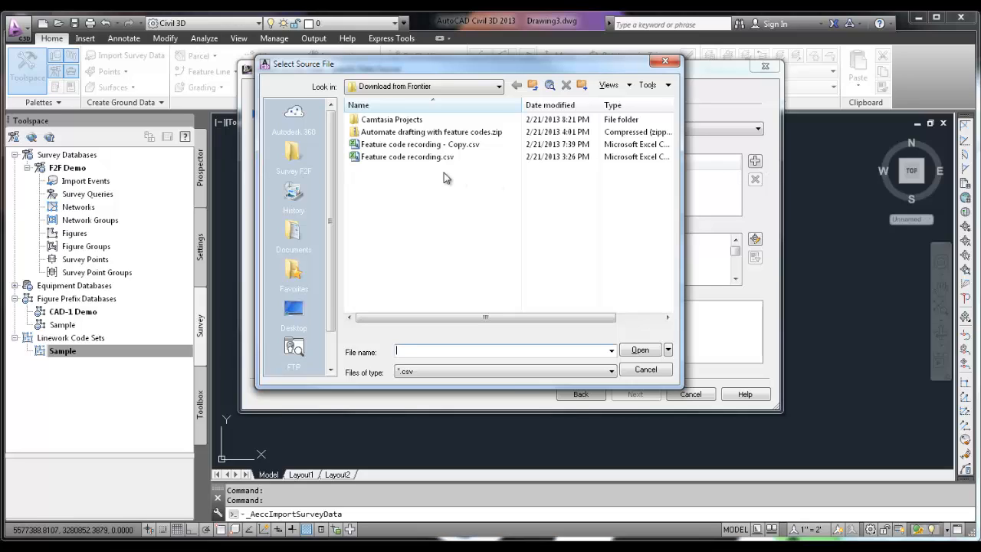
pyautogui.click(297, 157)
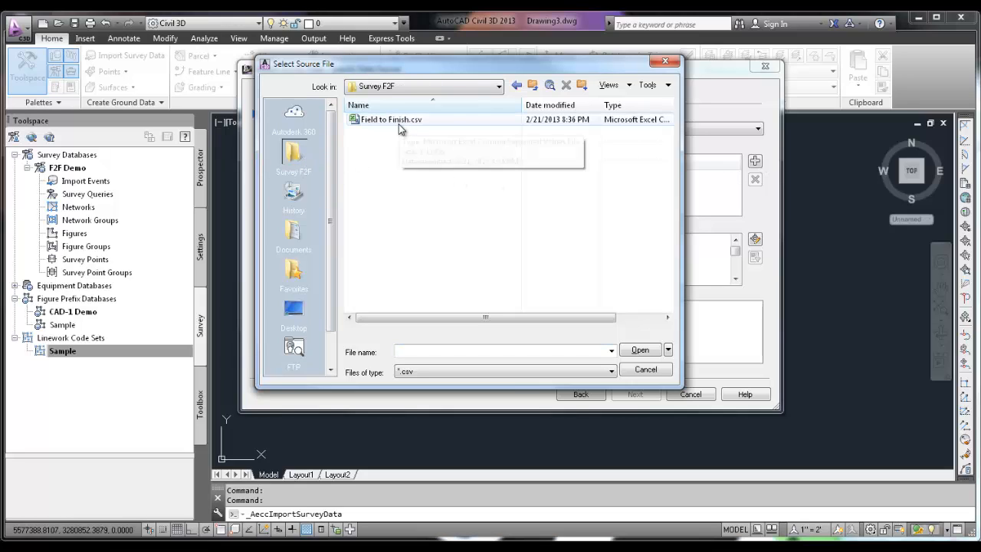
pyautogui.click(402, 124)
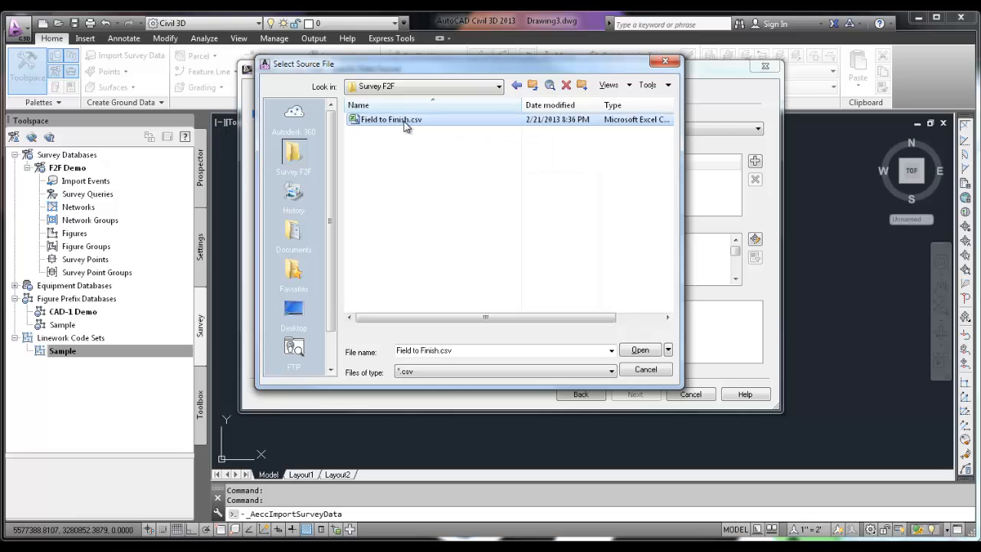
pyautogui.click(640, 350)
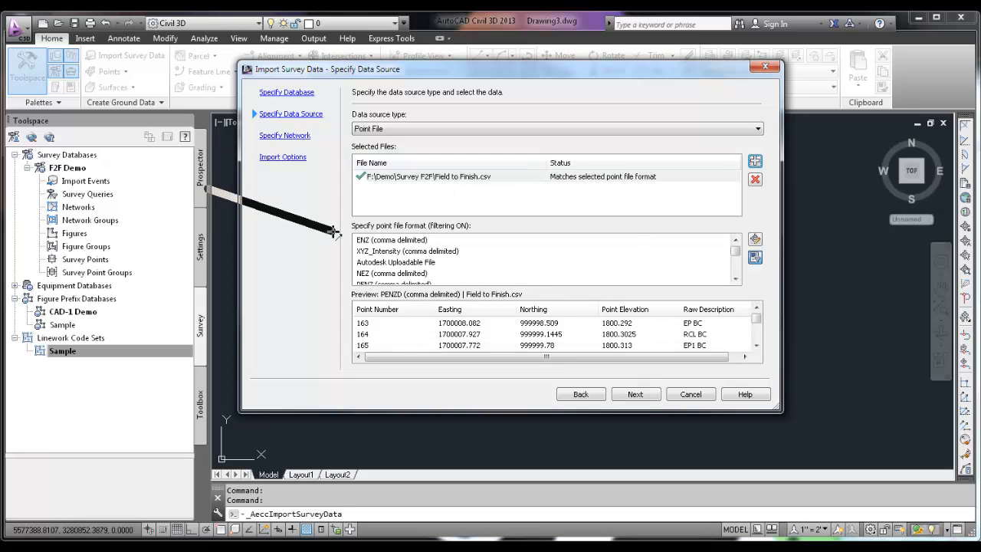
# Specify PENZD (comma delimited) as the point file format for Field to Finish.csv.
pyautogui.click(360, 242)
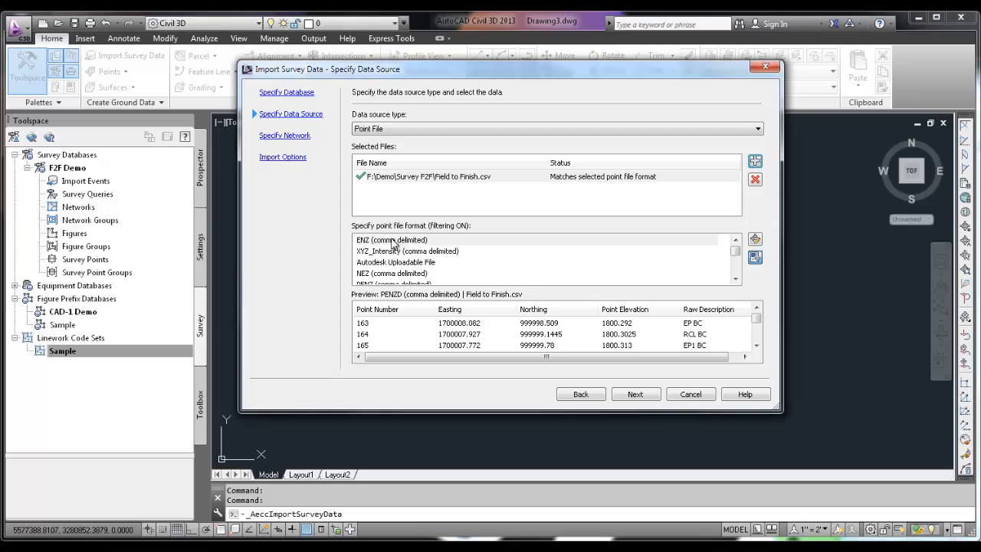
pyautogui.click(371, 276)
pyautogui.scroll(-2, 418, 271)
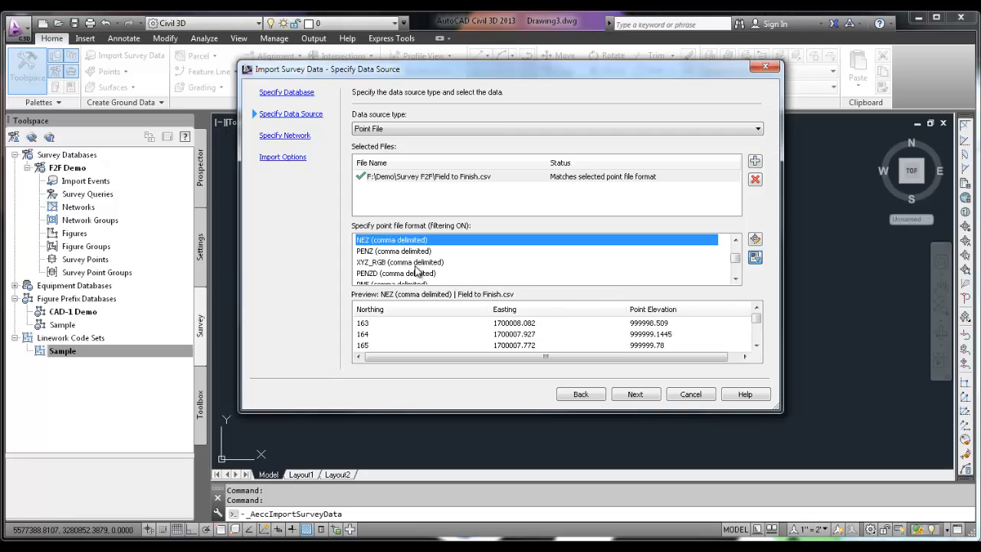
pyautogui.scroll(-1, 418, 271)
pyautogui.scroll(3, 418, 272)
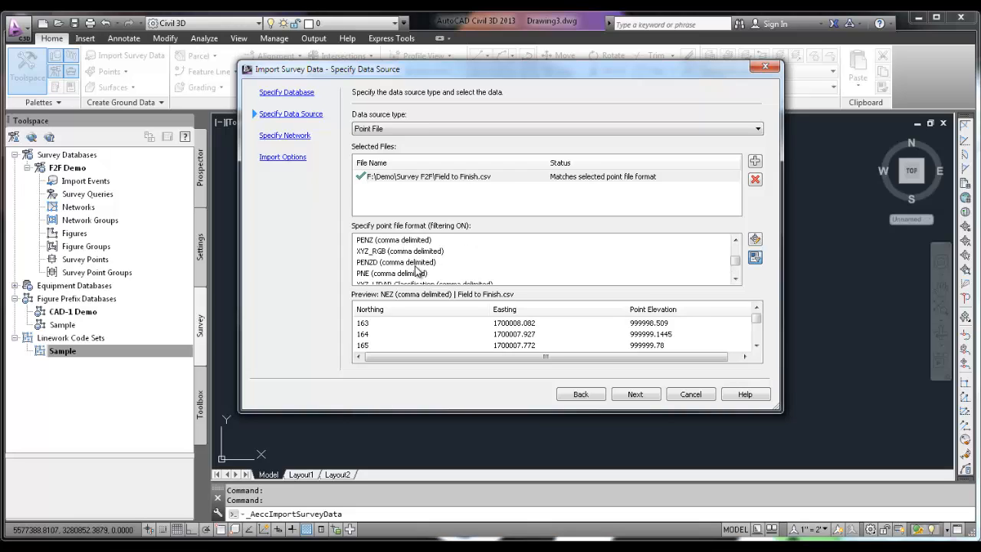
pyautogui.click(391, 263)
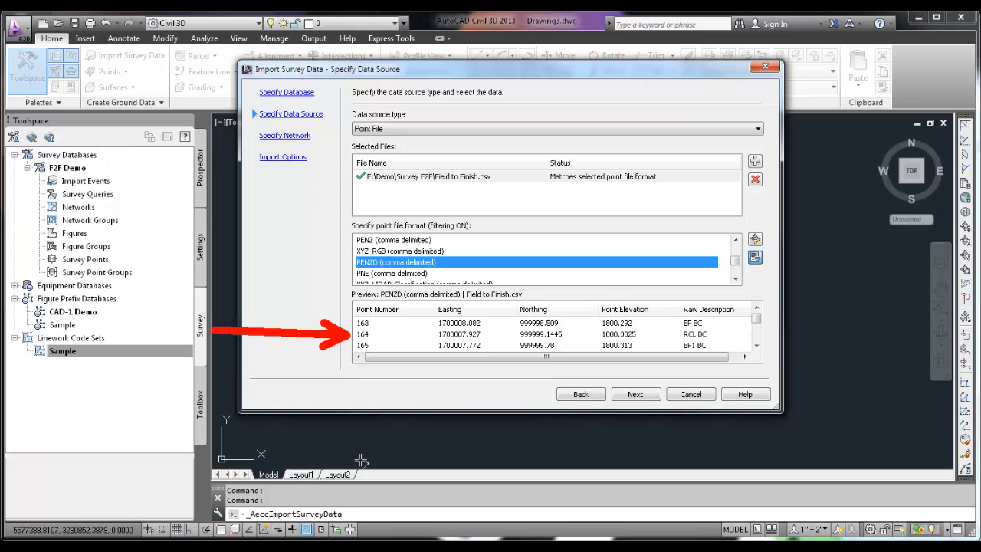
# Check the easting, northing and elevation columns in the preview, and proceed to the import options without selecting a survey network.
pyautogui.hotkey('ctrl', 'shift', 'd')
pyautogui.hotkey('ctrl', 'shift', 'd')
pyautogui.moveTo(467, 439)
pyautogui.mouseDown()
pyautogui.moveTo(467, 348)
pyautogui.moveTo(467, 357)
pyautogui.mouseUp()
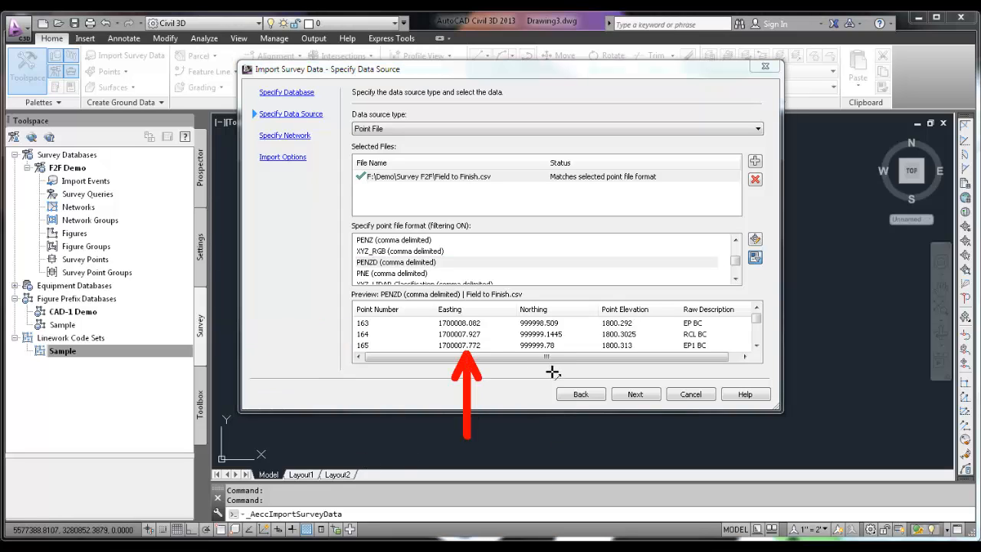
pyautogui.moveTo(550, 418); pyautogui.dragTo(548, 366)
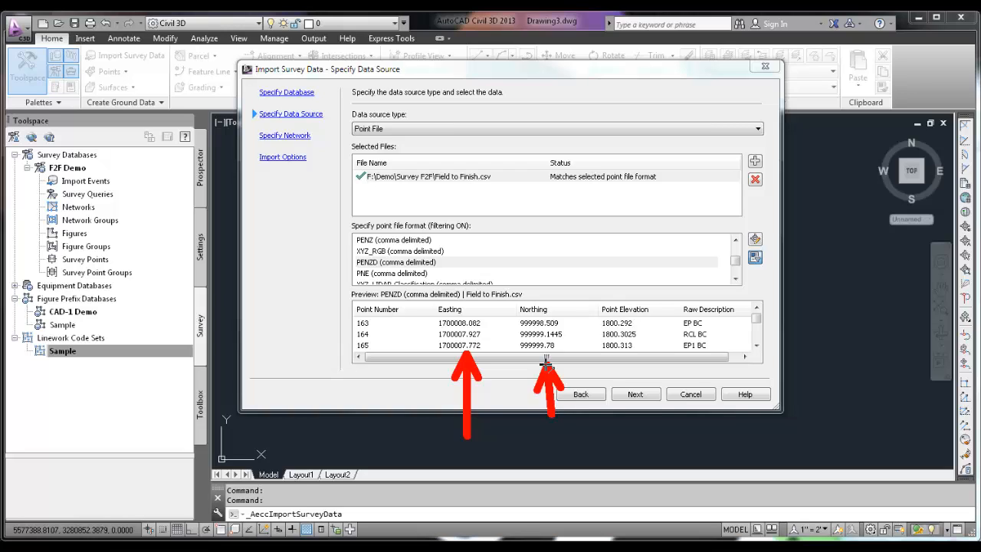
pyautogui.moveTo(627, 427); pyautogui.dragTo(633, 351)
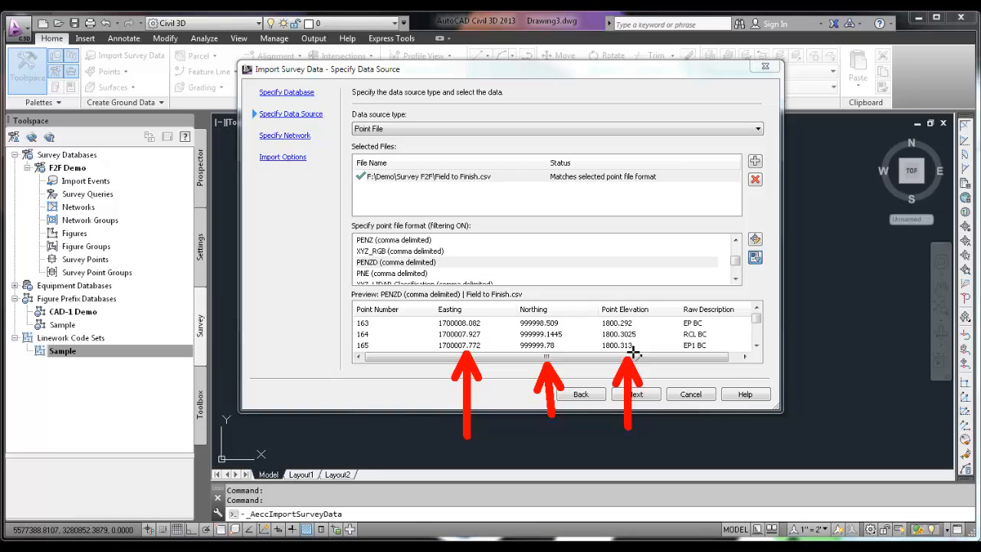
pyautogui.press('Escape')
pyautogui.click(642, 403)
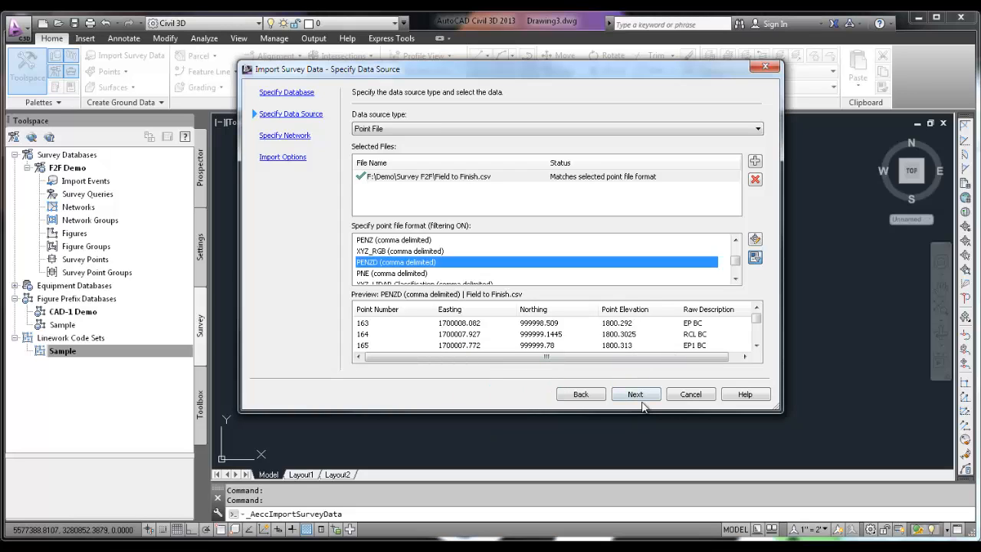
pyautogui.click(642, 398)
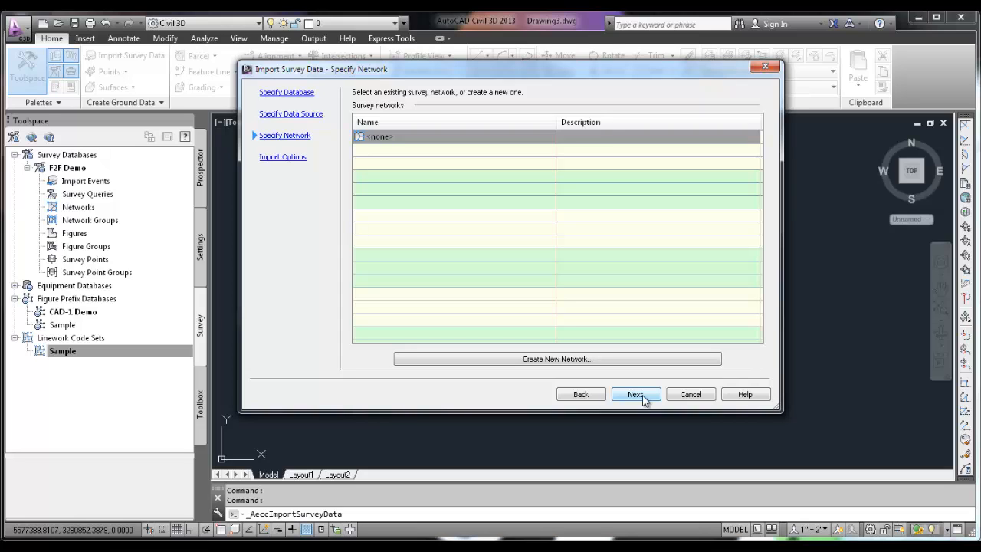
pyautogui.click(636, 395)
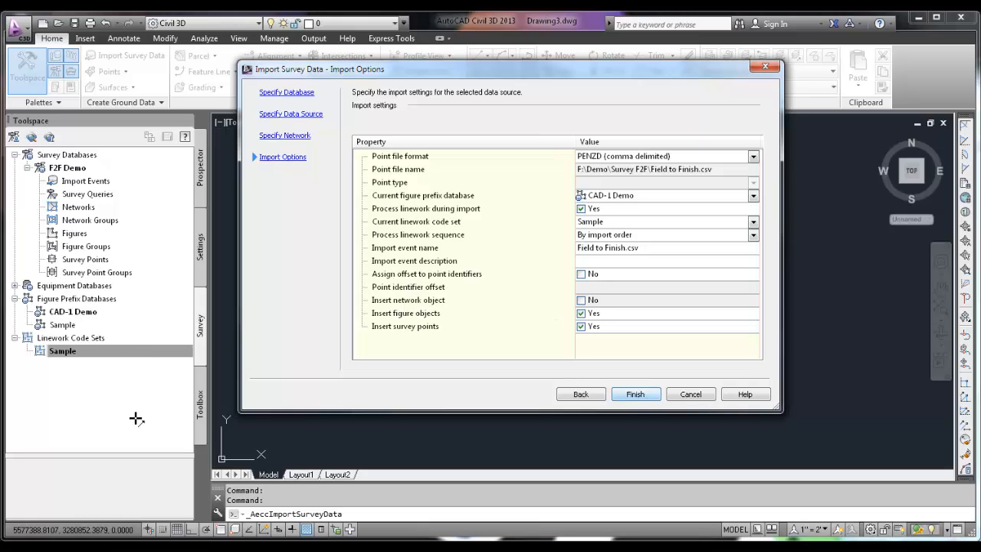
# Keep CAD-1 Demo as the current figure prefix database and Sample as the current linework code set for the import.
pyautogui.moveTo(221, 460); pyautogui.dragTo(101, 313)
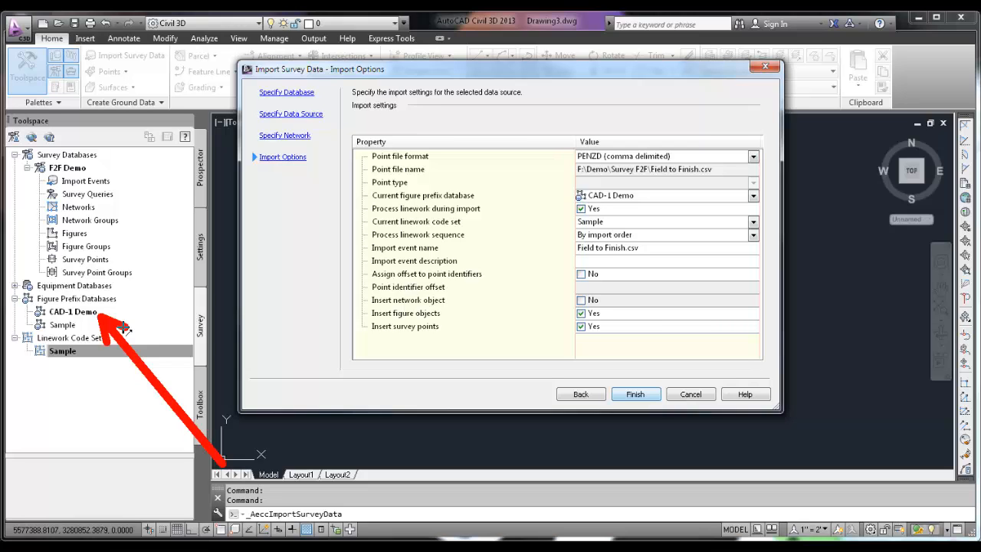
pyautogui.press('Escape')
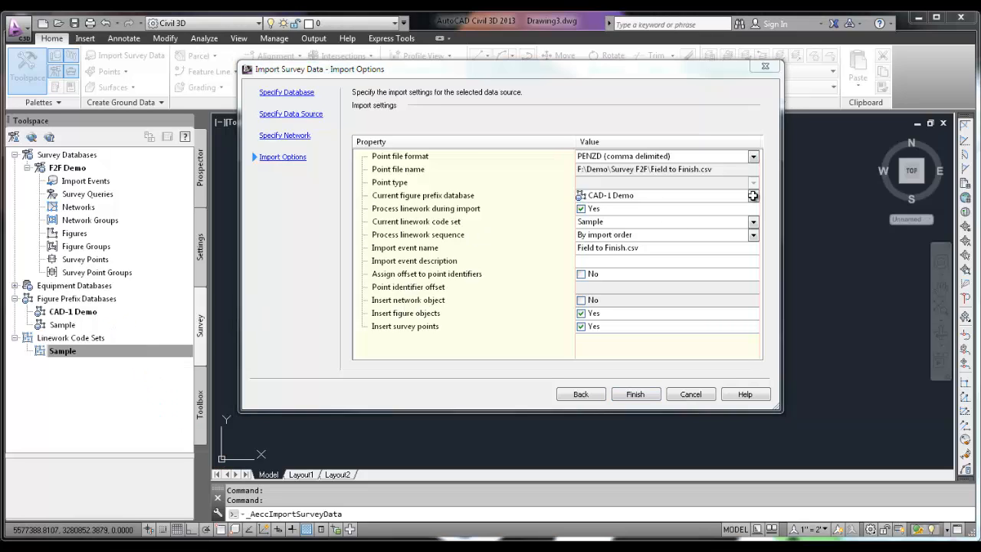
pyautogui.click(753, 196)
pyautogui.click(754, 196)
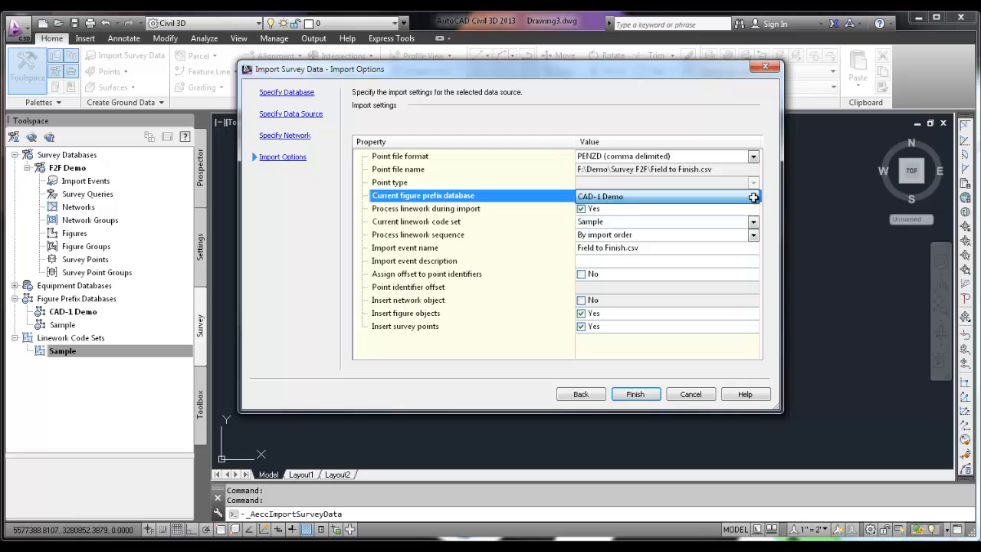
pyautogui.moveTo(188, 515); pyautogui.dragTo(68, 356)
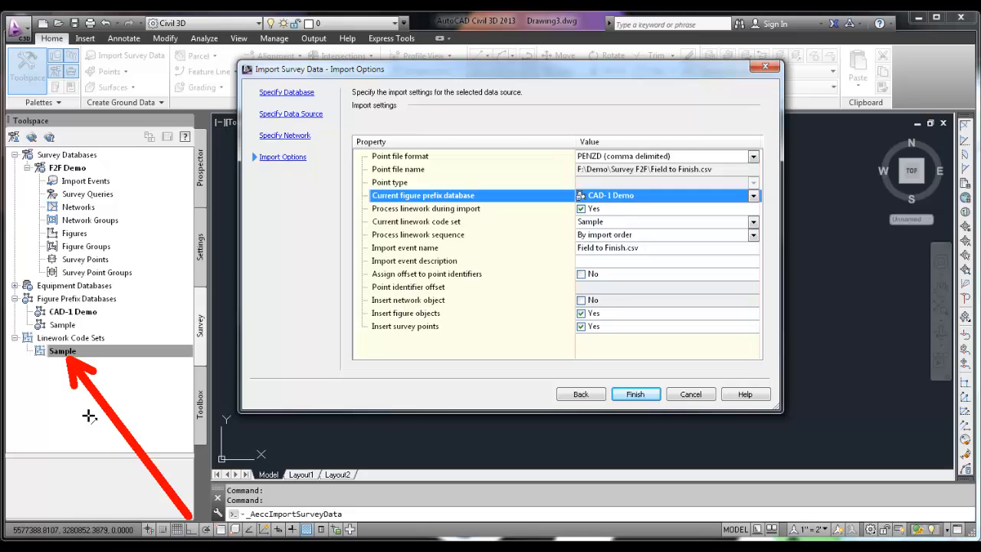
pyautogui.press('Escape')
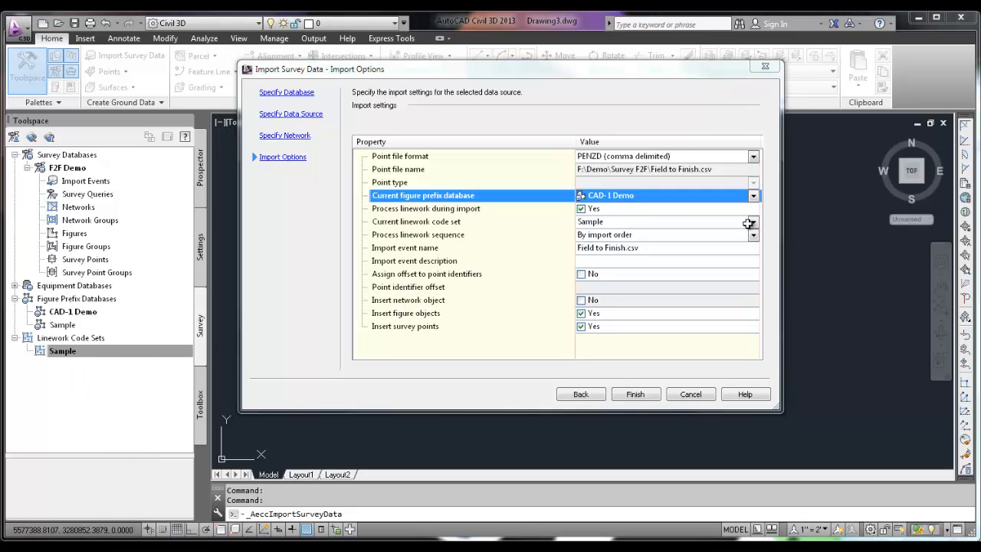
pyautogui.click(753, 221)
pyautogui.click(750, 235)
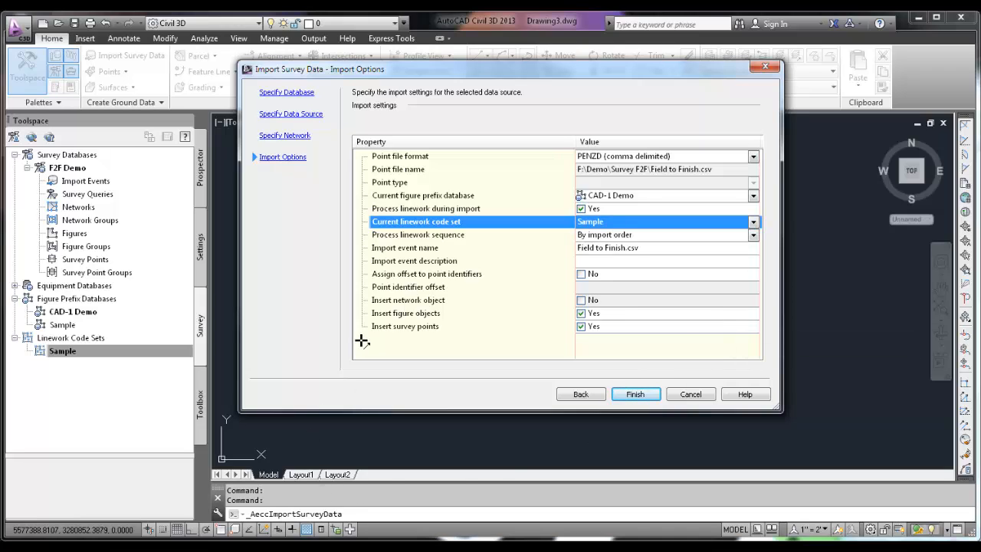
# Keep the insertion of figure objects and survey points enabled, finish the import of Field to Finish.csv, and dismiss the event viewer.
pyautogui.moveTo(427, 472); pyautogui.dragTo(422, 332)
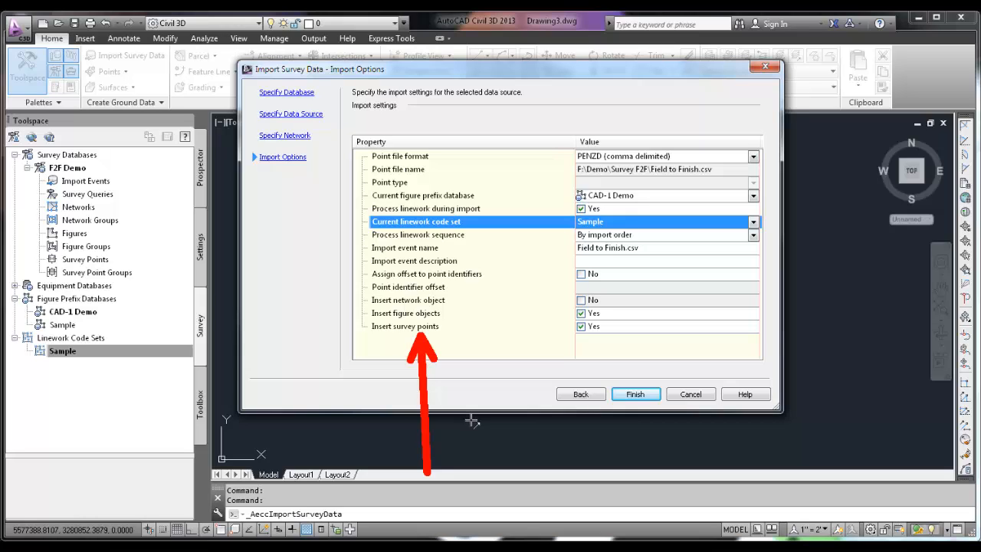
pyautogui.moveTo(253, 315); pyautogui.dragTo(364, 313)
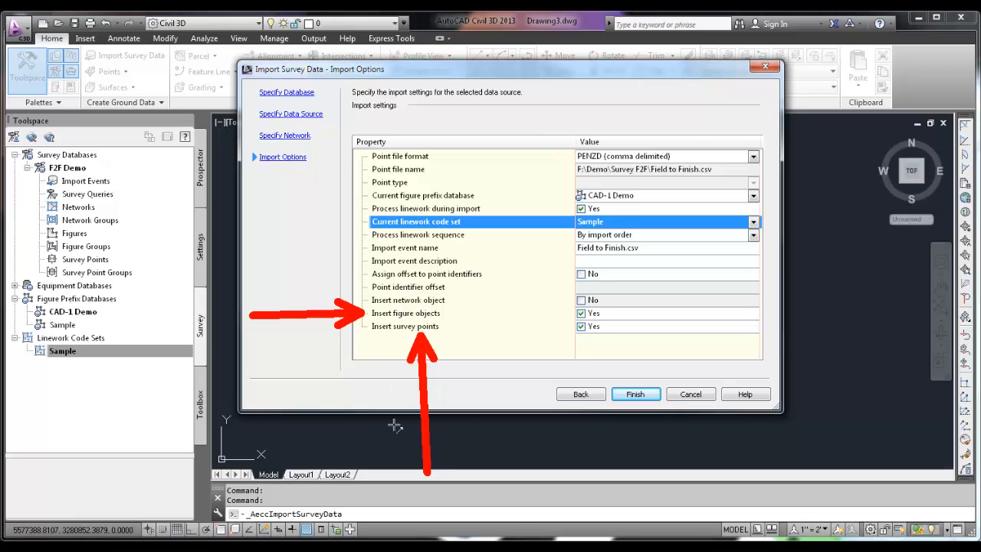
pyautogui.press('Escape')
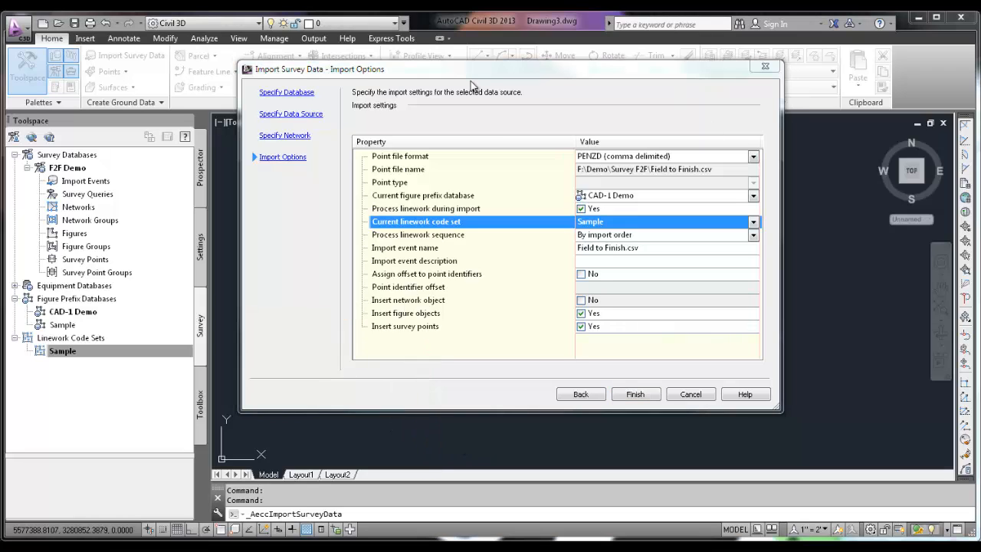
pyautogui.click(648, 399)
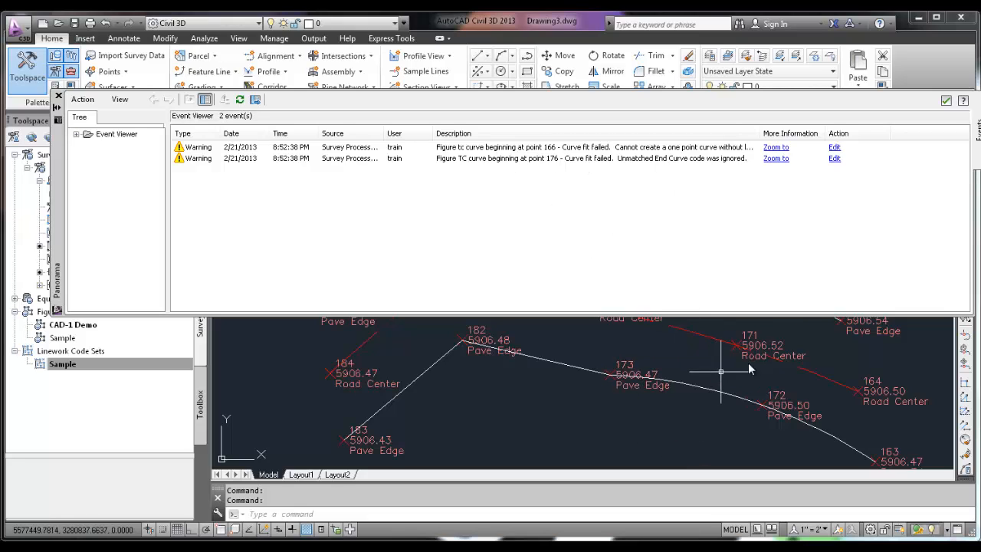
pyautogui.click(947, 102)
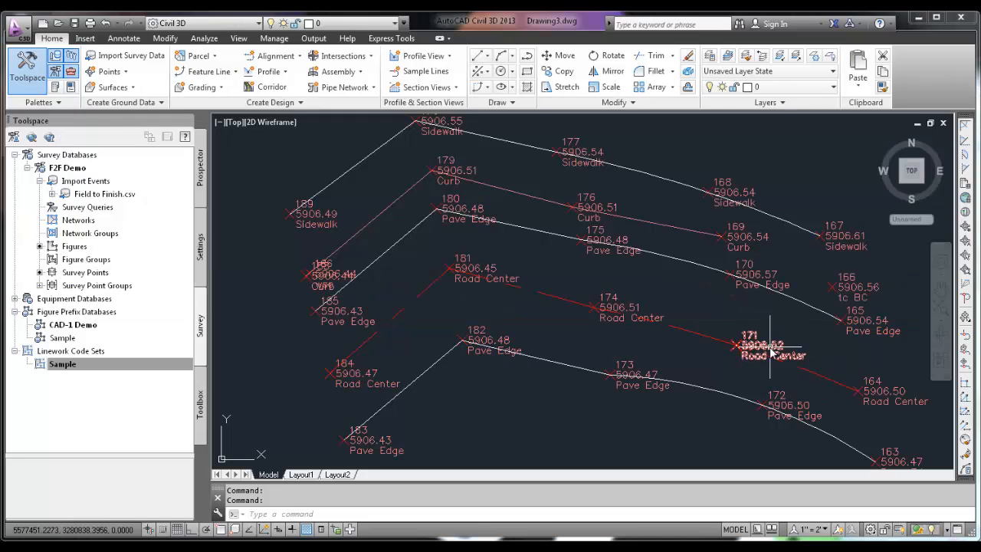
# Inspect the raw and full descriptions of survey point 179 in the point editor, and clear the selection.
pyautogui.moveTo(766, 344)
pyautogui.mouseDown(button='middle')
pyautogui.moveTo(636, 346)
pyautogui.moveTo(850, 358)
pyautogui.mouseUp(button='middle')
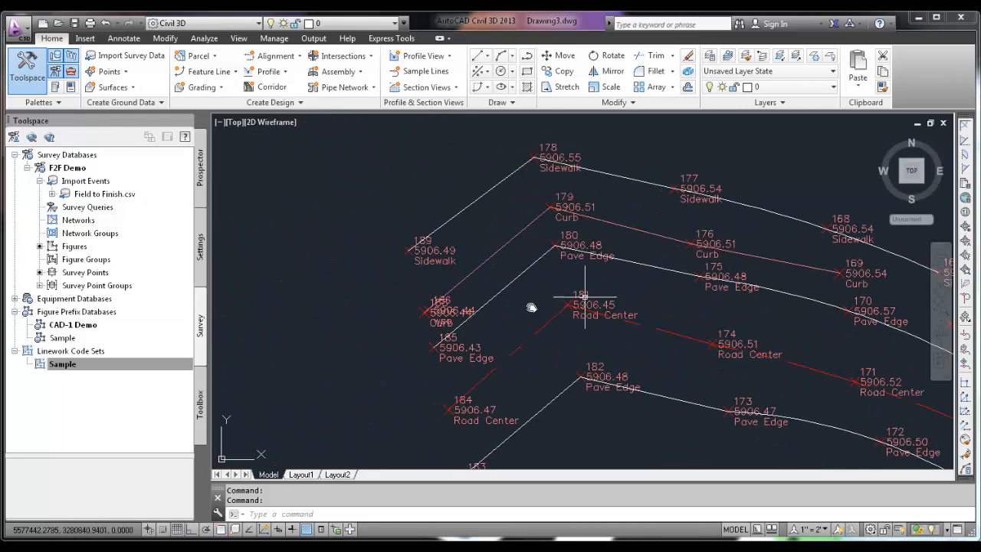
pyautogui.moveTo(581, 262); pyautogui.dragTo(550, 297, button='middle')
pyautogui.scroll(5, 550, 297)
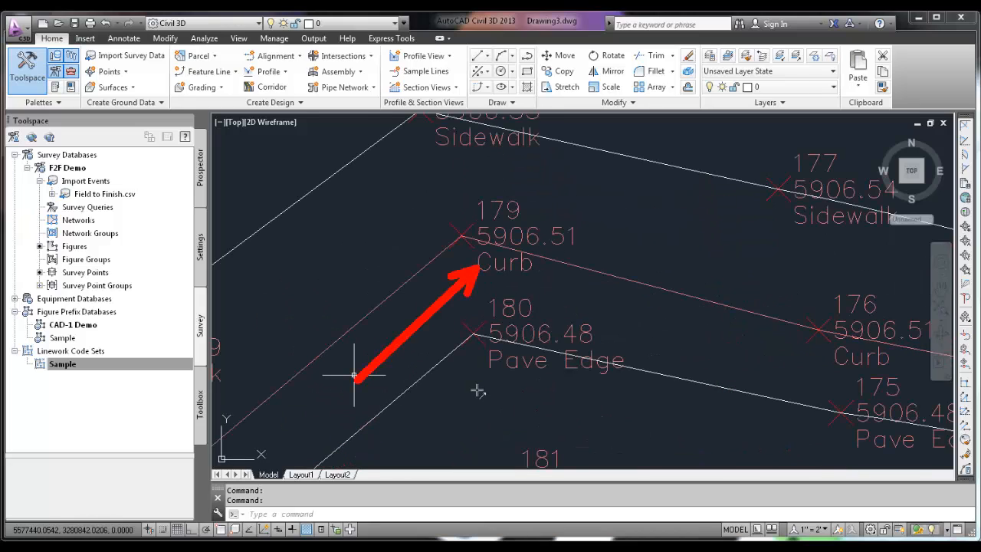
pyautogui.click(520, 264)
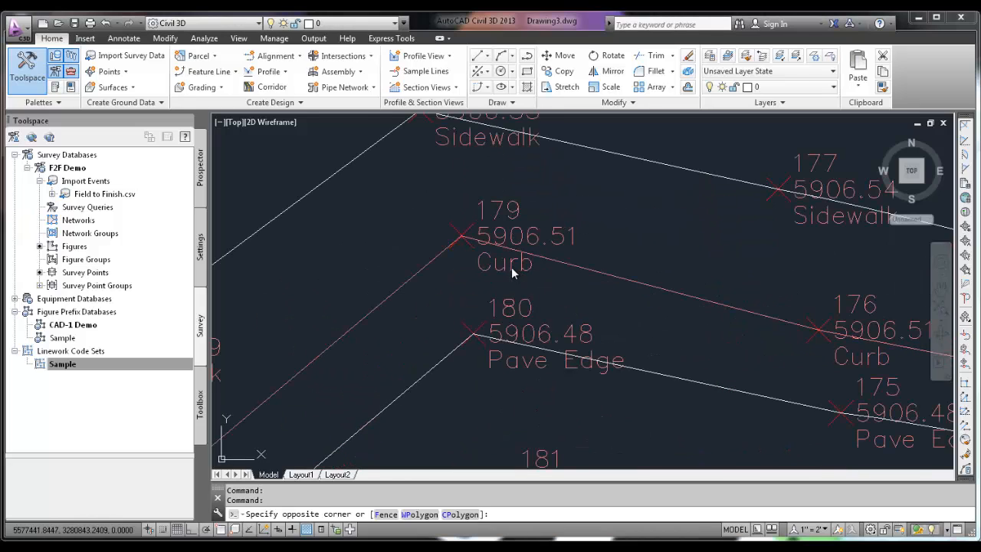
pyautogui.click(507, 270)
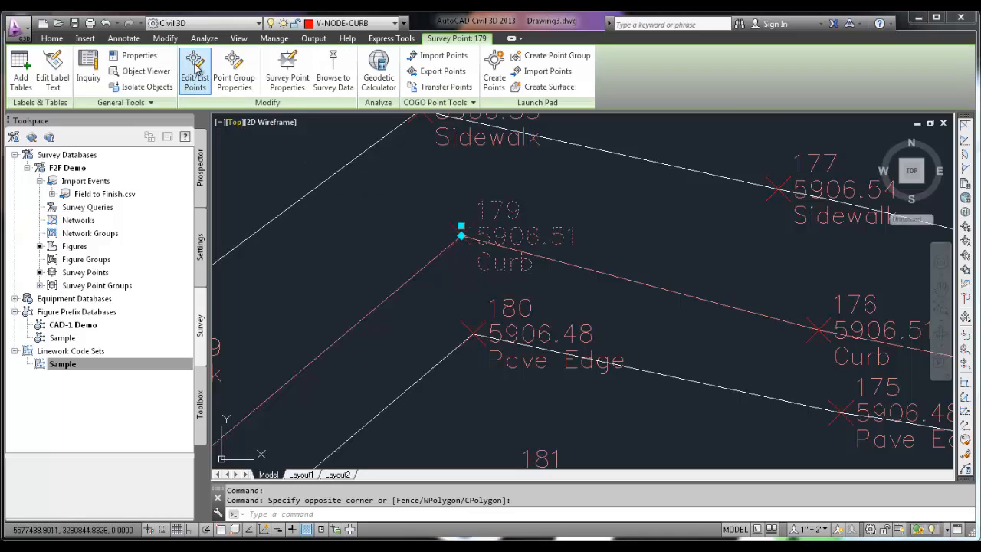
pyautogui.click(197, 71)
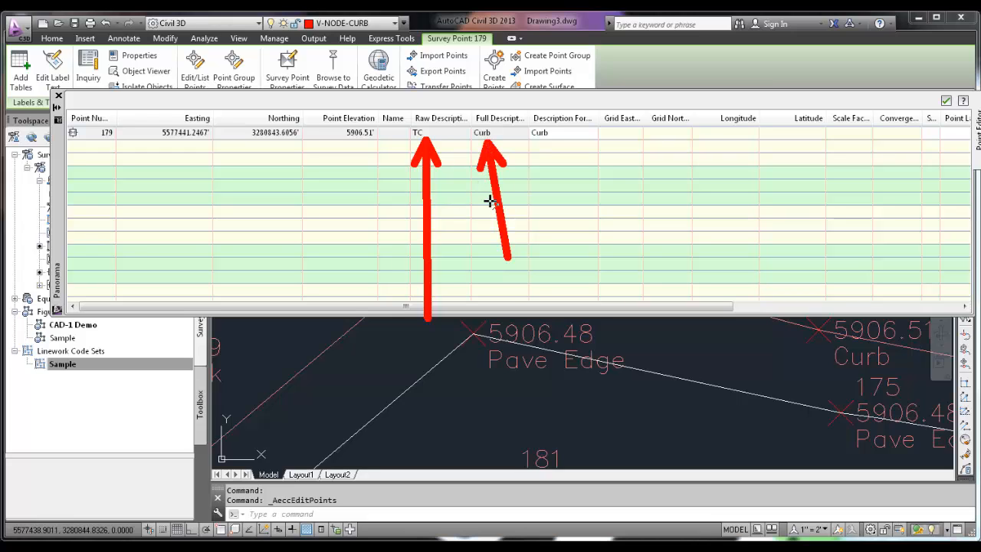
pyautogui.click(946, 100)
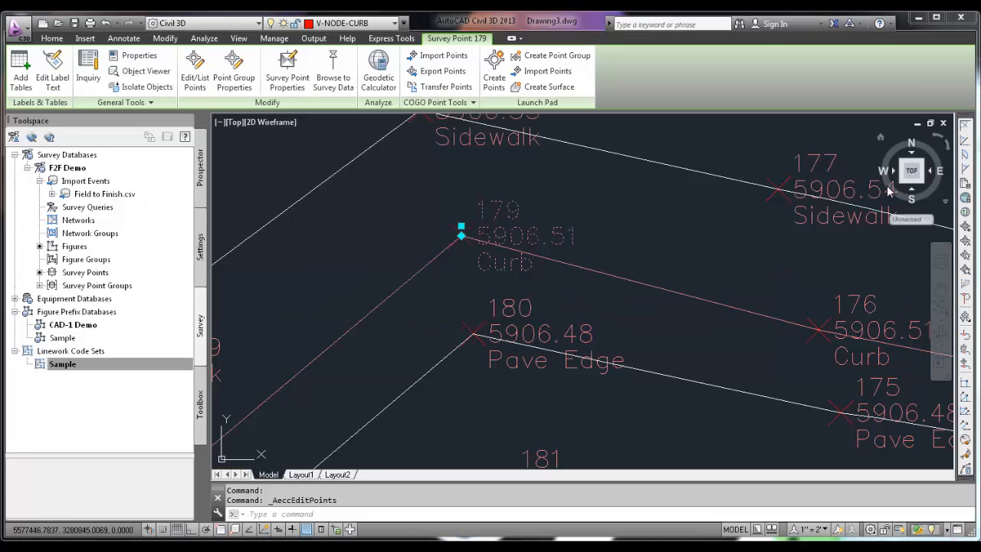
pyautogui.press('Escape')
pyautogui.press('Escape')
# Move the label of survey point 186 away from the overlapping label of point 188, placing it beyond the pavement edge line.
pyautogui.moveTo(696, 281); pyautogui.dragTo(483, 236, button='middle')
pyautogui.moveTo(778, 331)
pyautogui.mouseDown(button='middle')
pyautogui.moveTo(409, 245)
pyautogui.moveTo(428, 264)
pyautogui.mouseUp(button='middle')
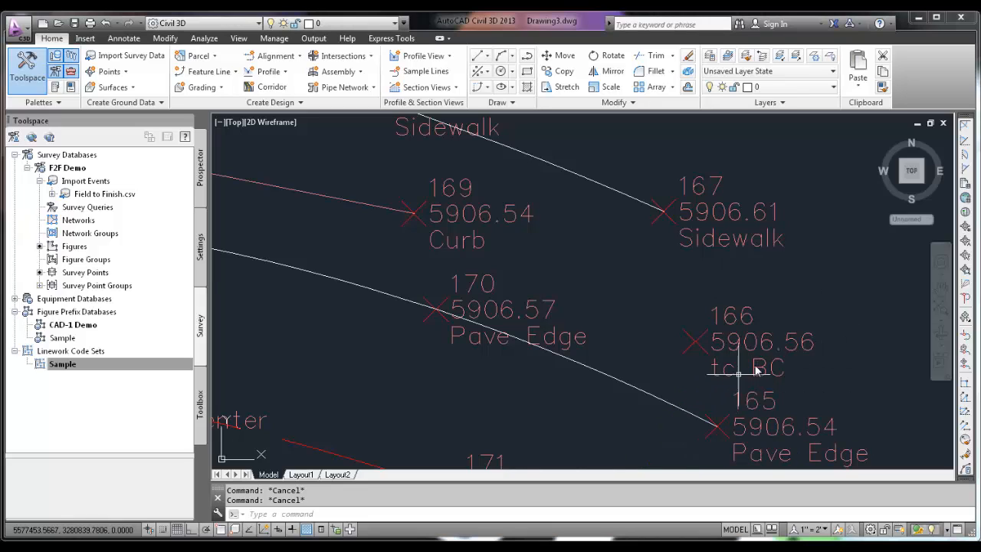
pyautogui.scroll(-5, 803, 326)
pyautogui.scroll(-3, 805, 326)
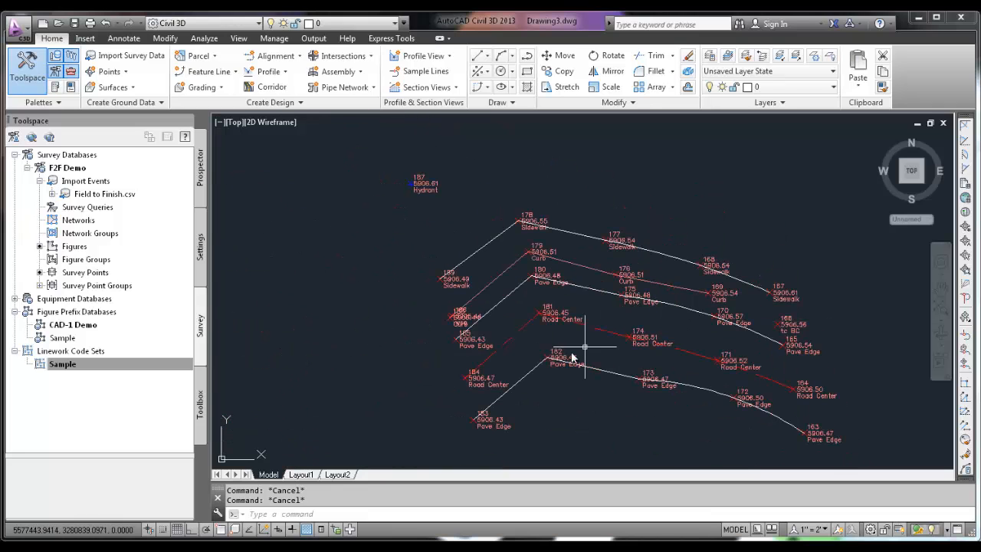
pyautogui.scroll(3, 613, 307)
pyautogui.scroll(5, 607, 296)
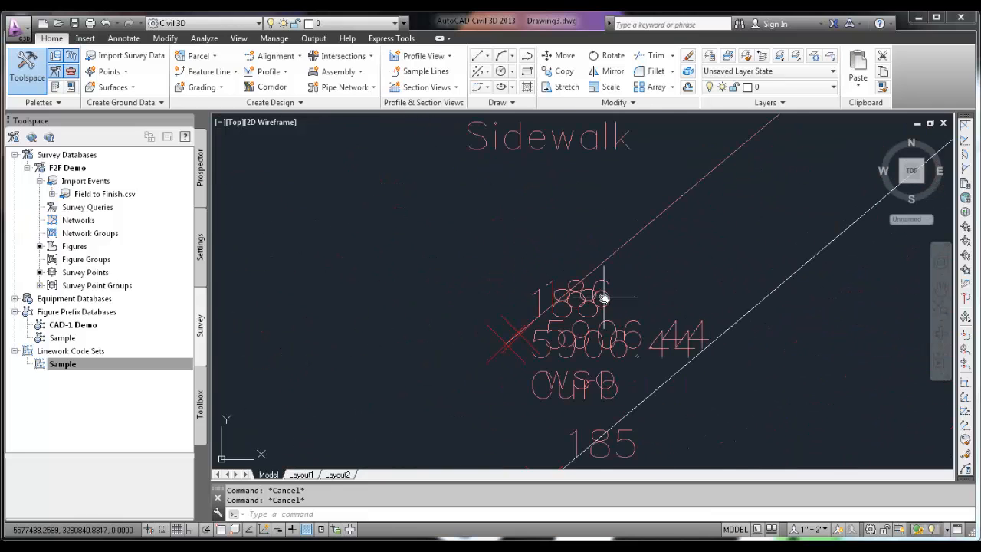
pyautogui.click(584, 381)
pyautogui.click(482, 308)
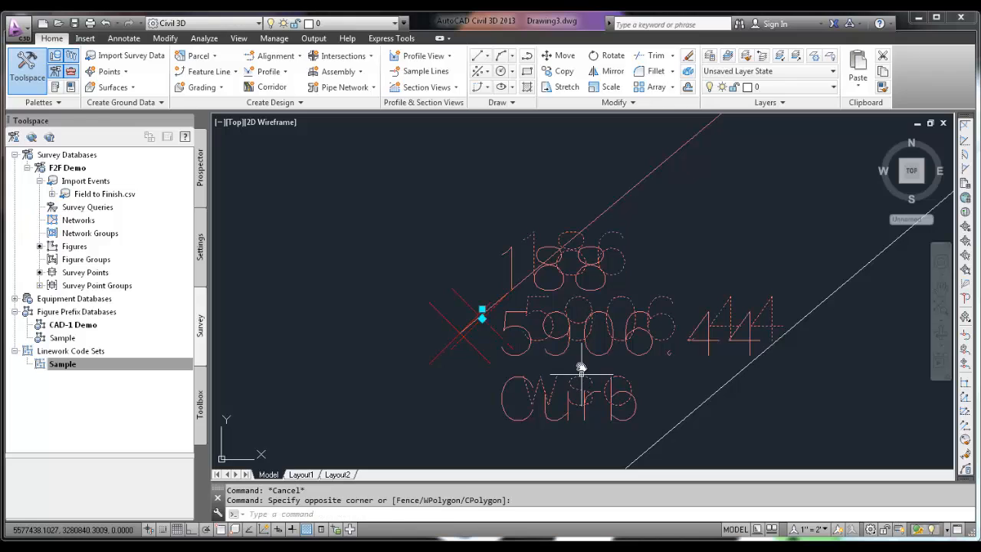
pyautogui.click(482, 311)
pyautogui.scroll(-4, 630, 329)
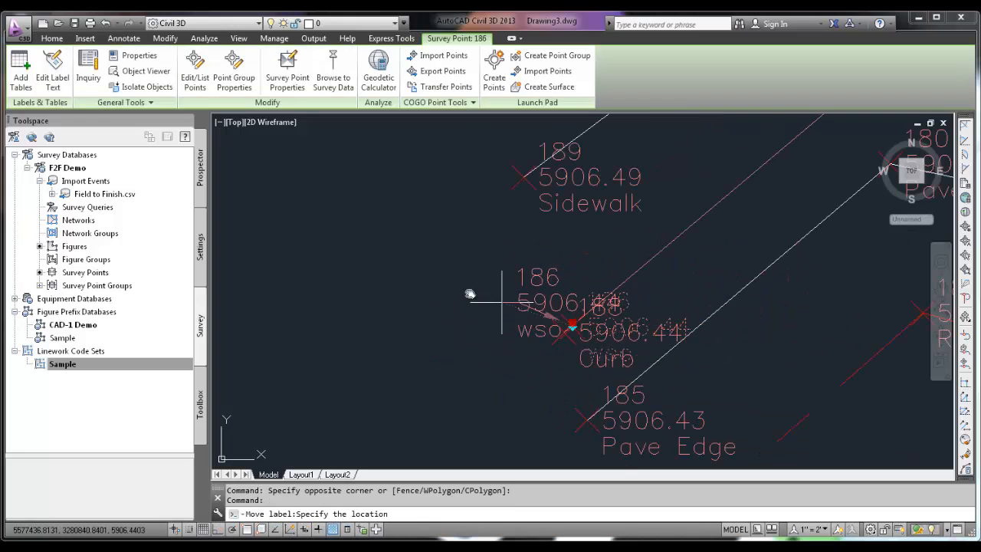
pyautogui.moveTo(661, 333); pyautogui.dragTo(595, 320, button='middle')
pyautogui.click(636, 358)
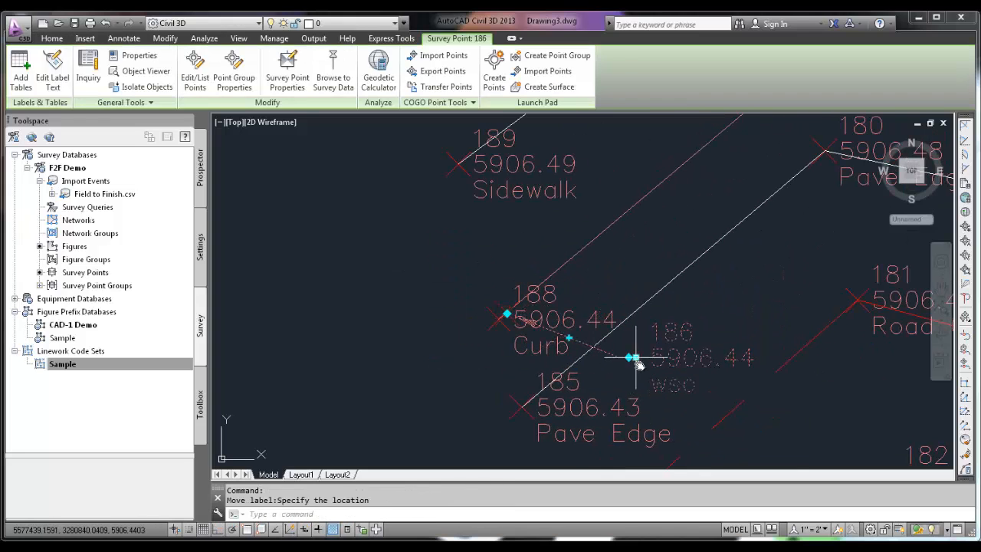
pyautogui.press('Escape')
pyautogui.press('Escape')
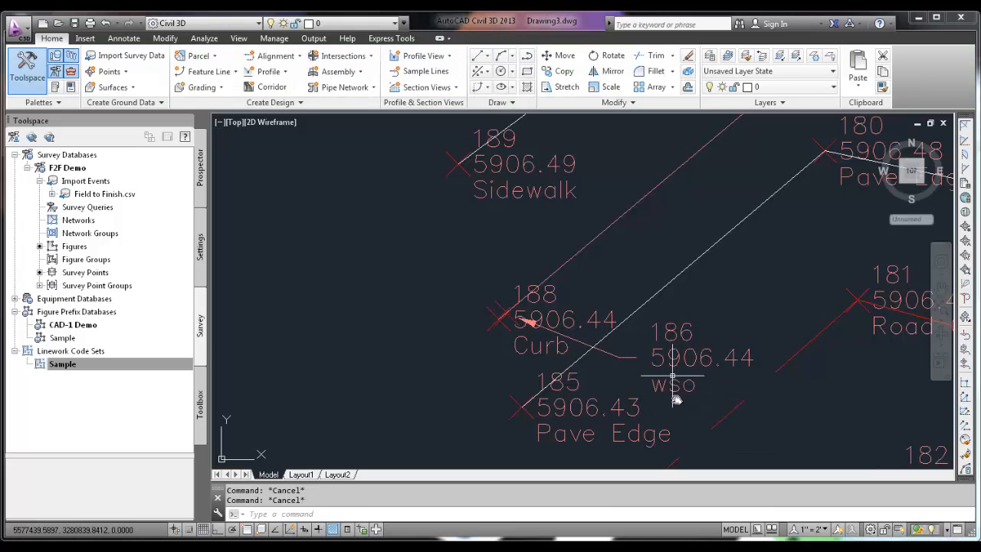
# Open the keys of the Civil 3D description key set for editing.
pyautogui.scroll(3, 508, 323)
pyautogui.scroll(1, 460, 283)
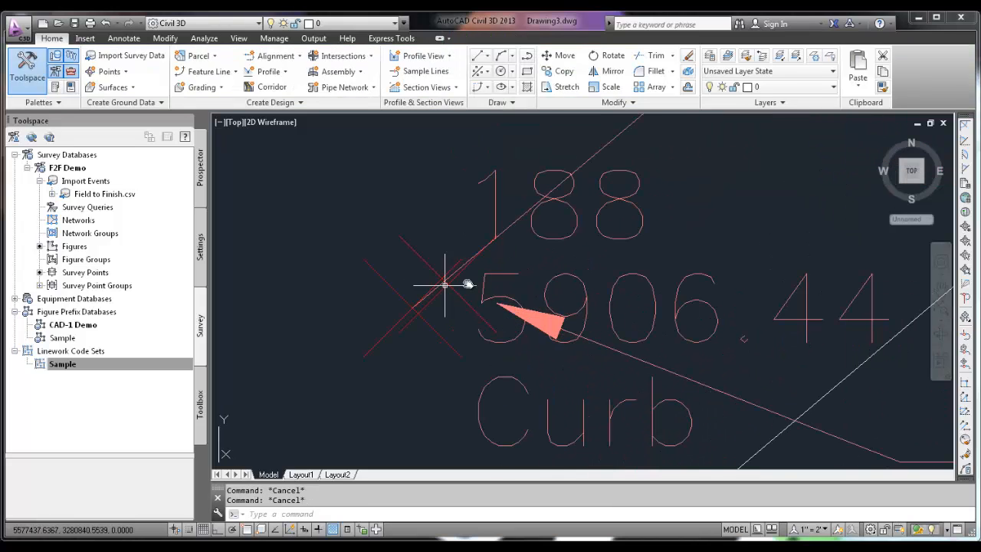
pyautogui.scroll(2, 464, 282)
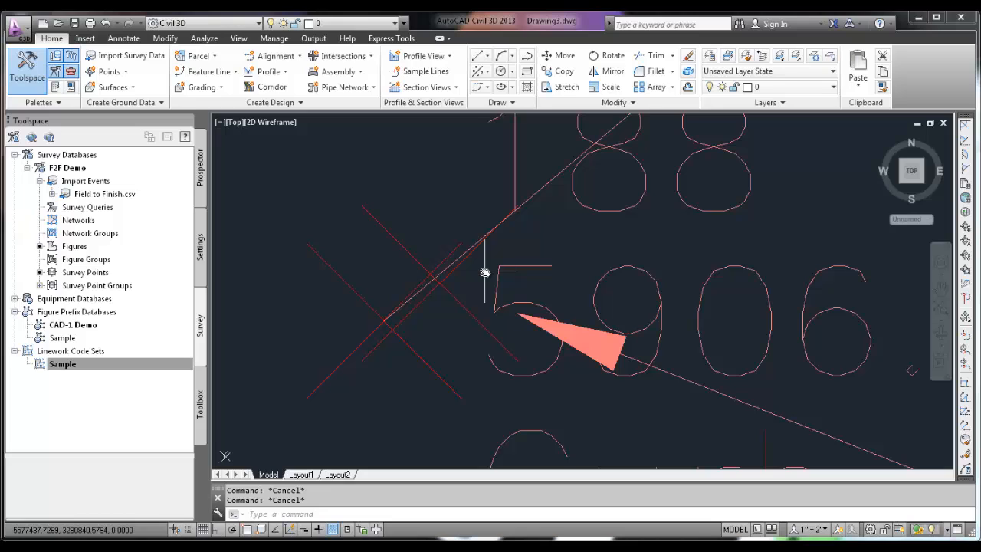
pyautogui.scroll(-5, 484, 272)
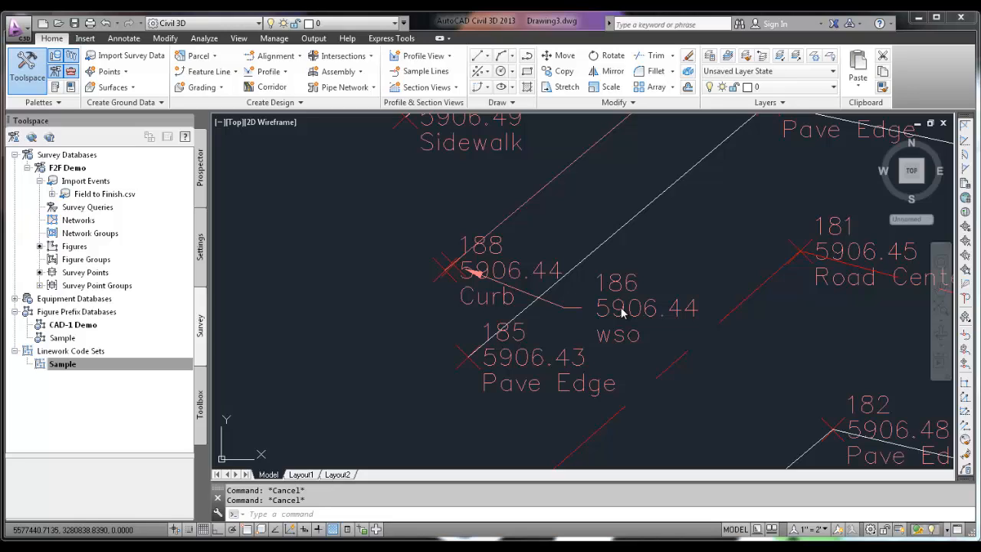
pyautogui.click(199, 247)
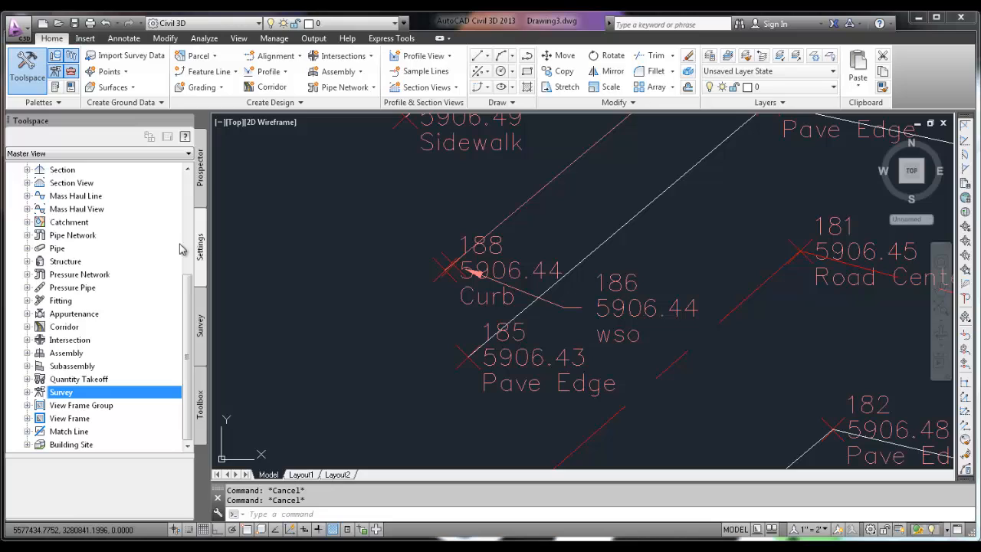
pyautogui.scroll(5, 34, 210)
pyautogui.click(27, 195)
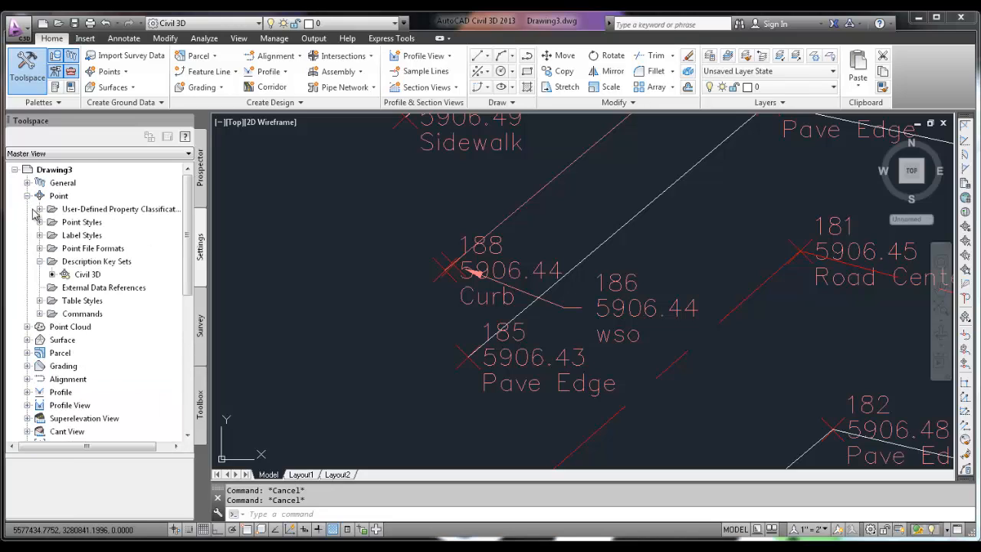
pyautogui.rightClick(105, 276)
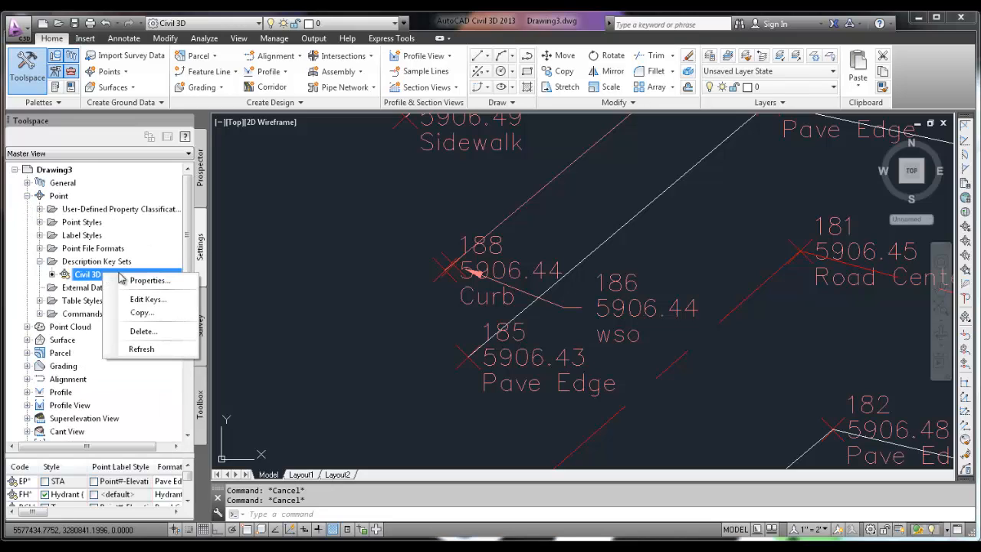
pyautogui.click(182, 300)
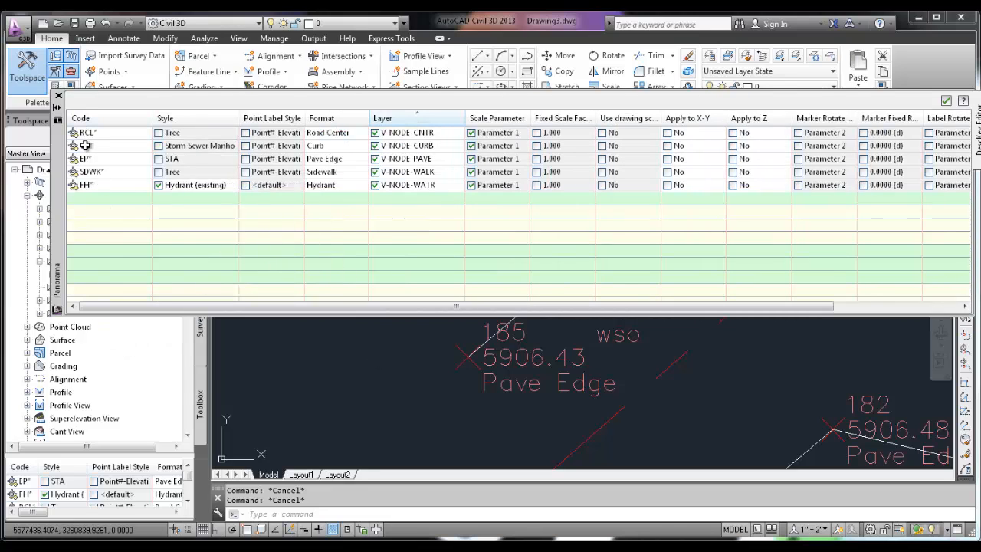
# Add a new description key to the Civil 3D description key set.
pyautogui.click(105, 186)
pyautogui.rightClick(105, 186)
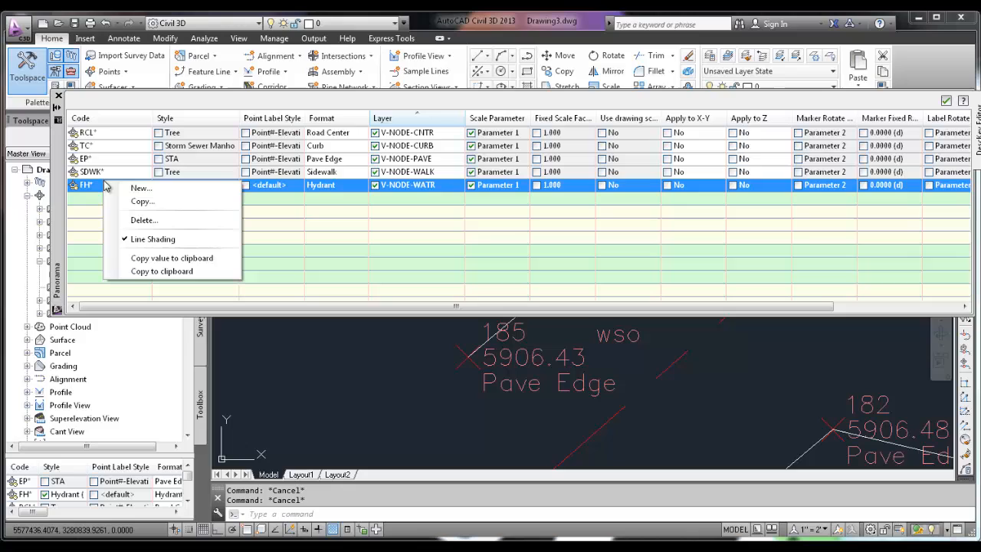
pyautogui.click(159, 189)
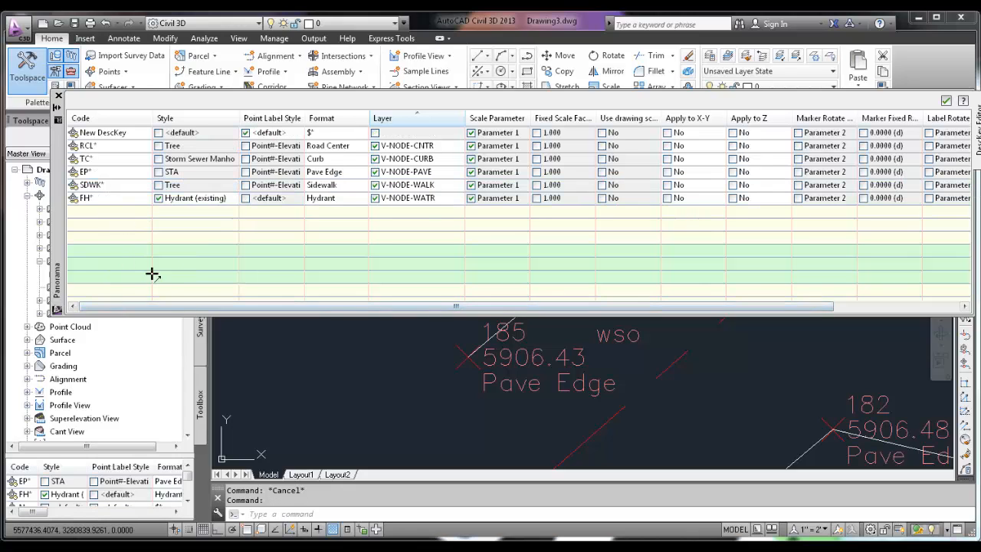
pyautogui.moveTo(159, 282); pyautogui.dragTo(113, 130)
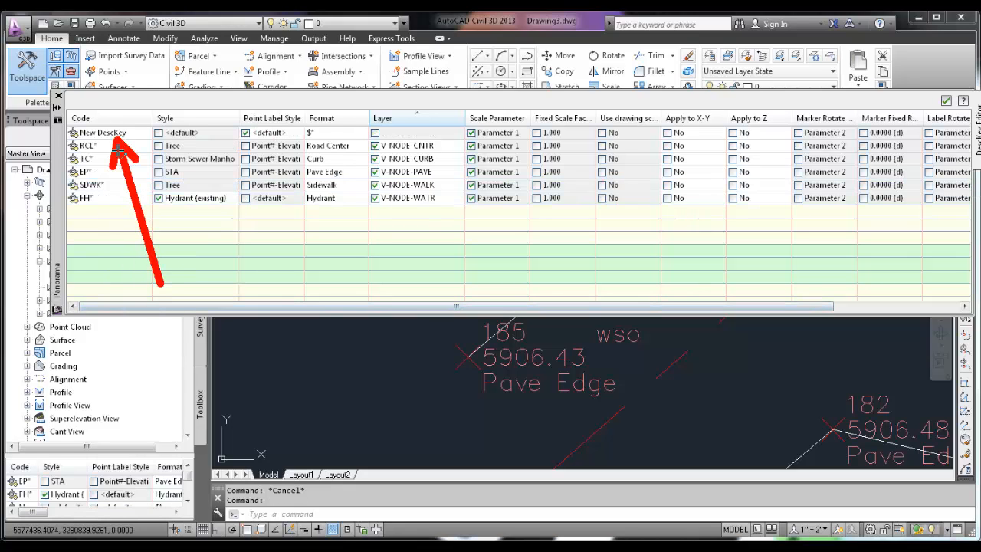
pyautogui.press('Escape')
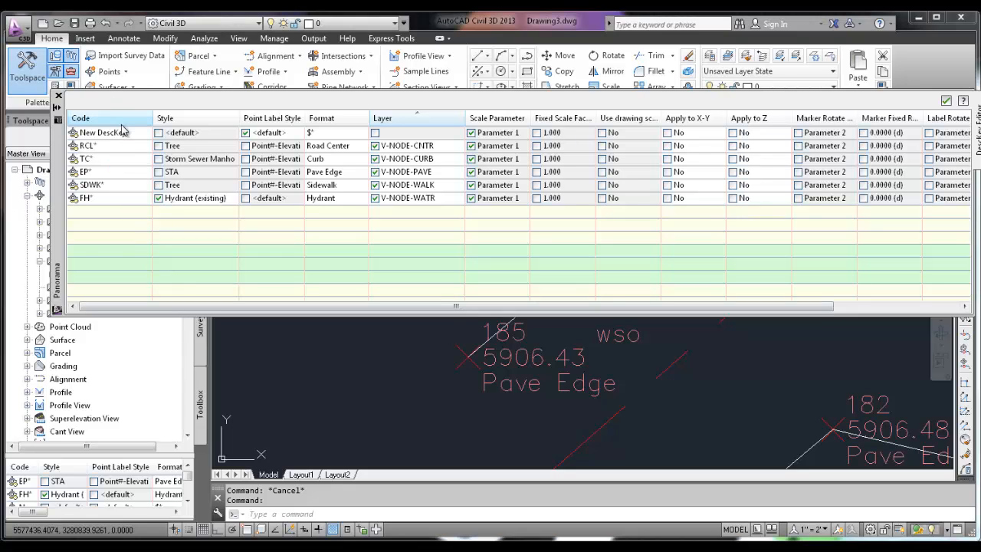
pyautogui.doubleClick(107, 133)
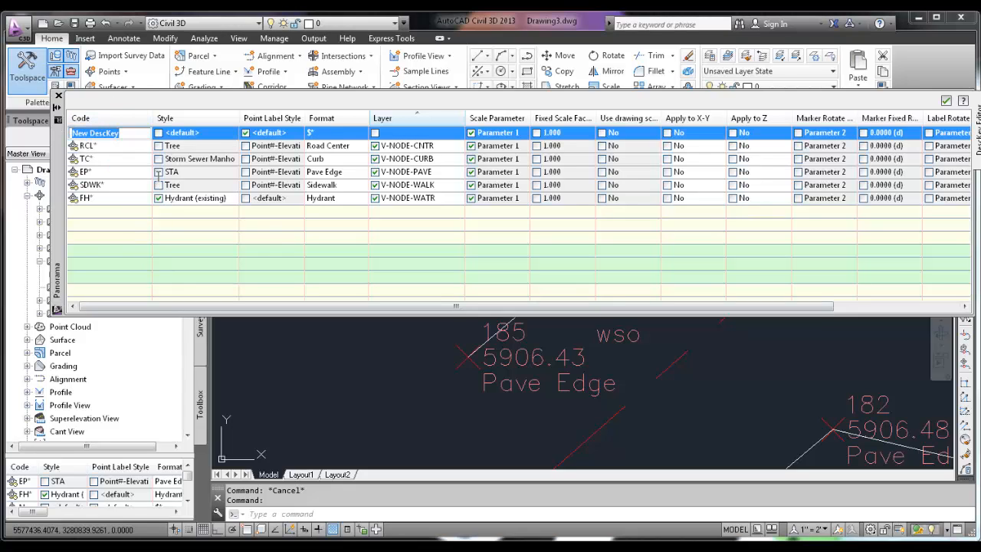
pyautogui.write('WSO*')
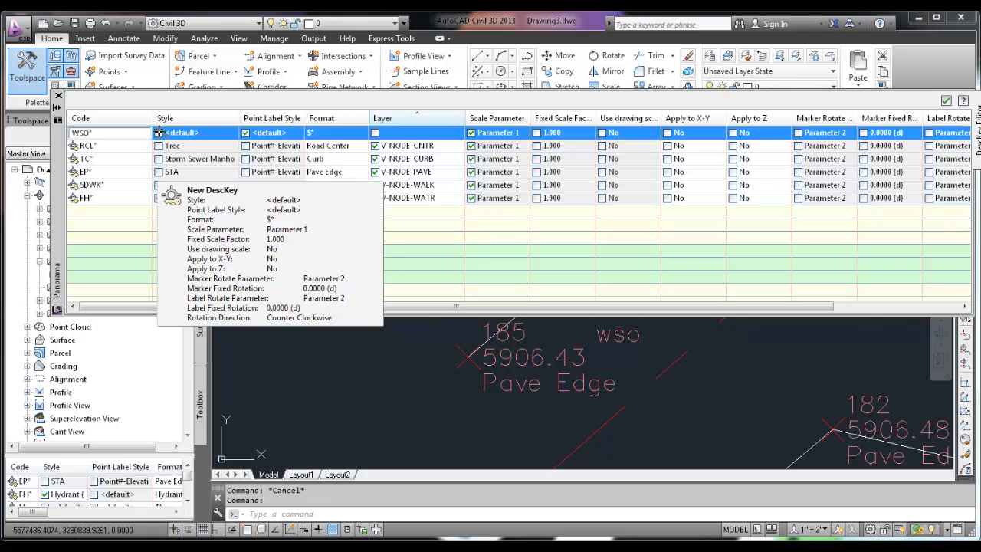
pyautogui.press('Escape')
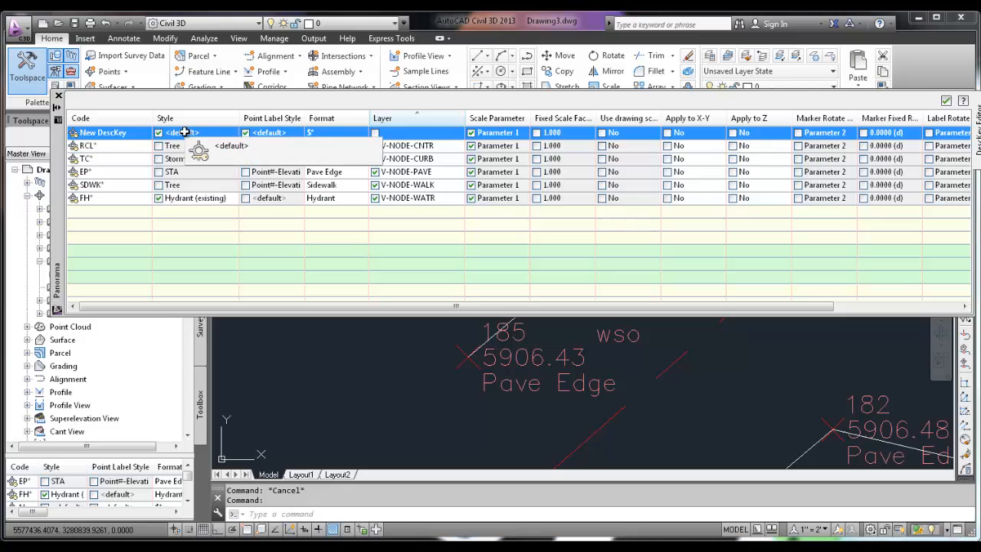
# Assign the Water Shutoff point style to the new description key and turn off its point label style override.
pyautogui.click(184, 134)
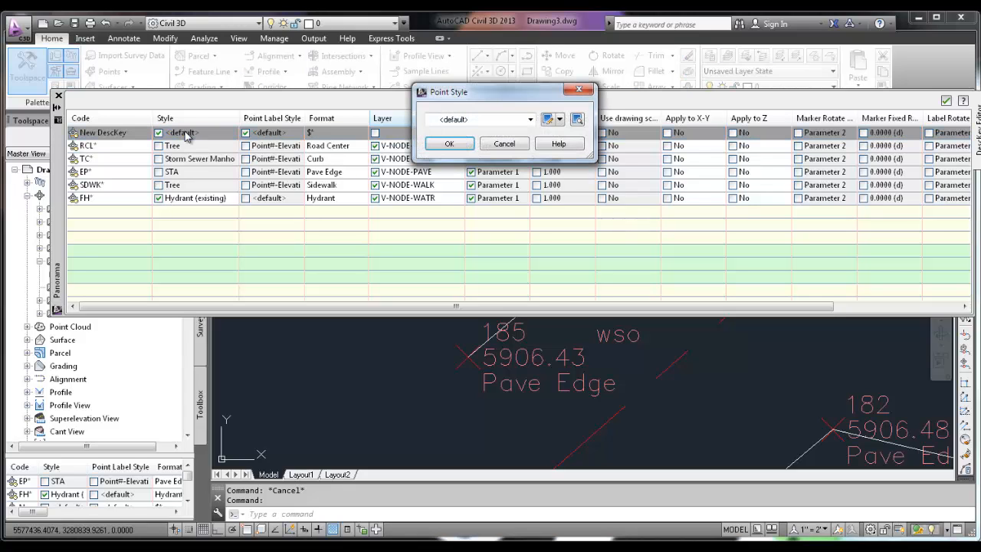
pyautogui.click(473, 121)
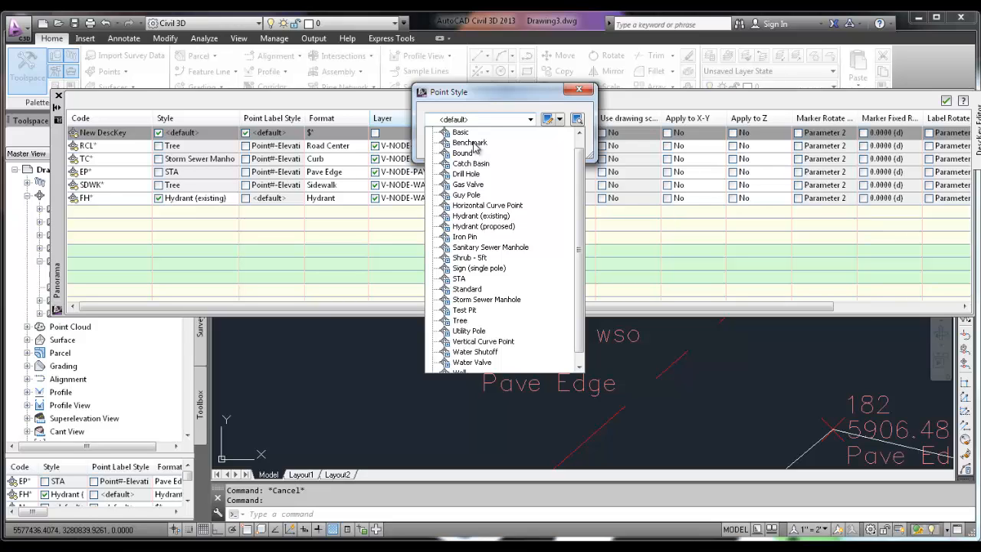
pyautogui.click(486, 357)
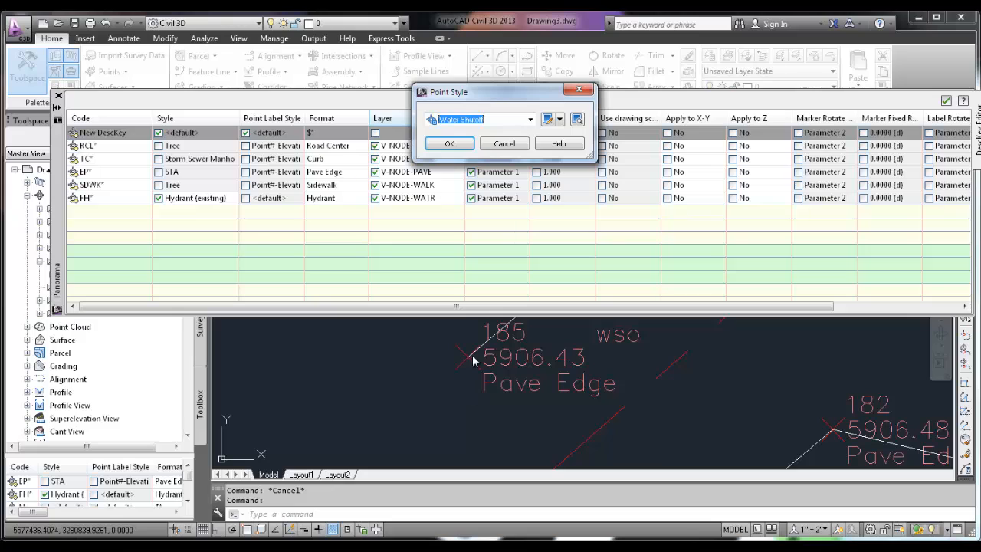
pyautogui.click(449, 144)
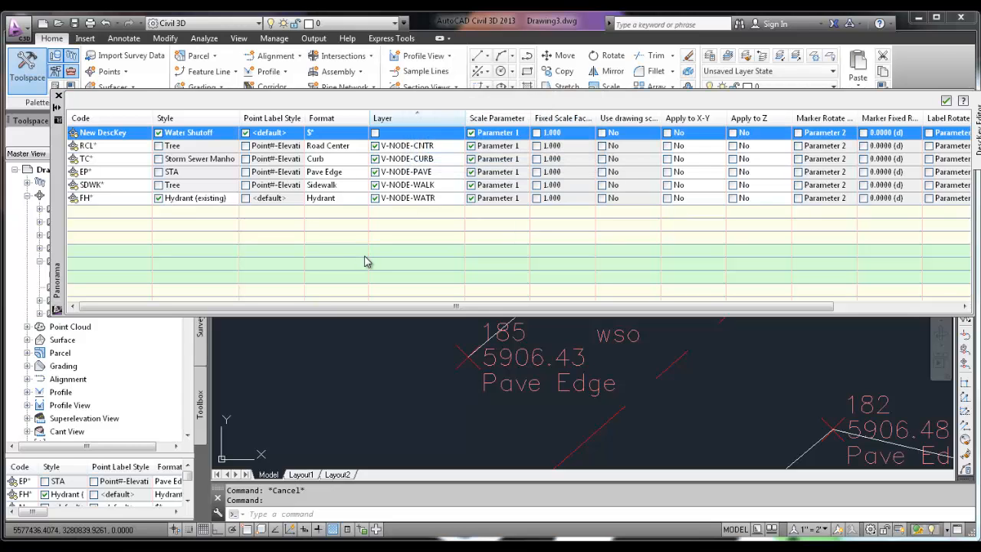
pyautogui.click(247, 133)
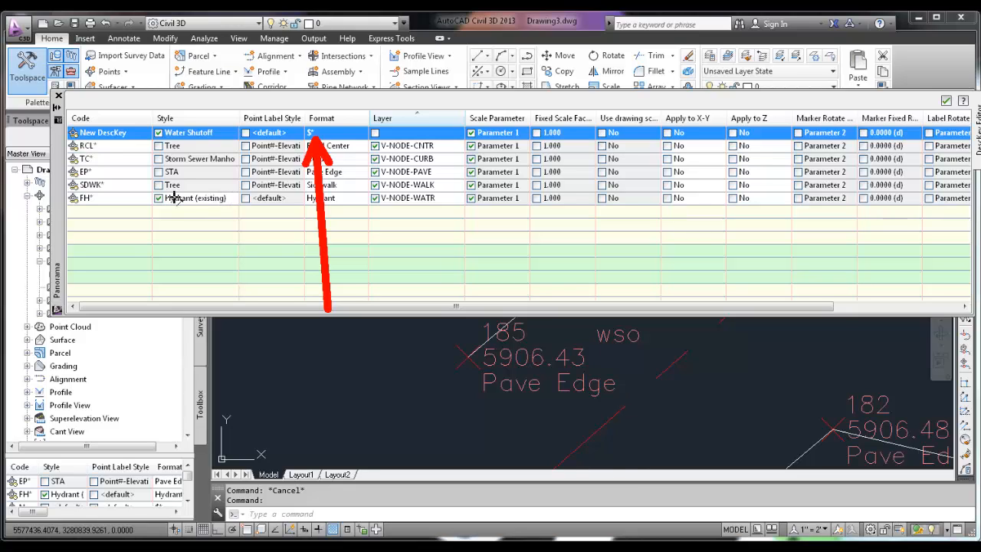
# Set the code of the new description key to WSO*.
pyautogui.click(143, 136)
pyautogui.write('WSO*')
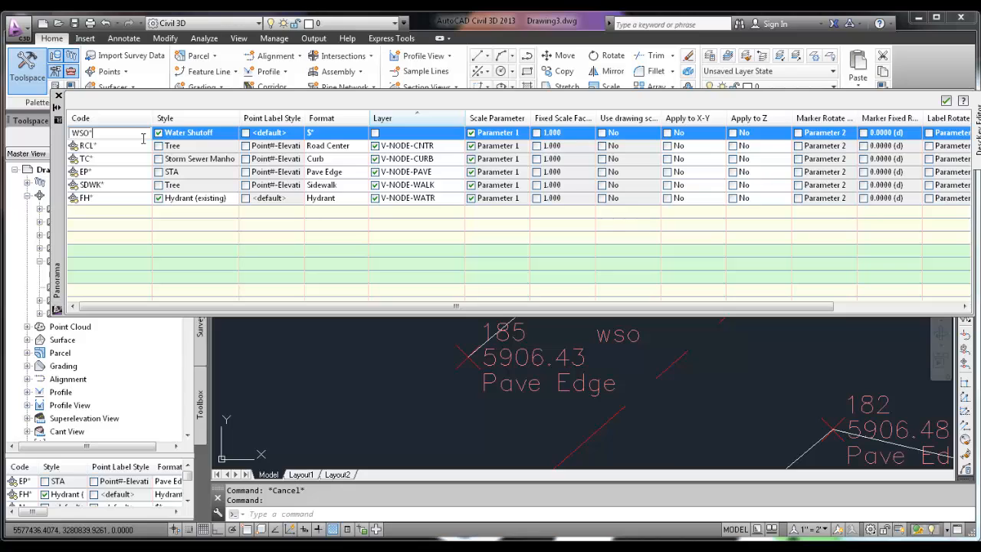
pyautogui.press('Return')
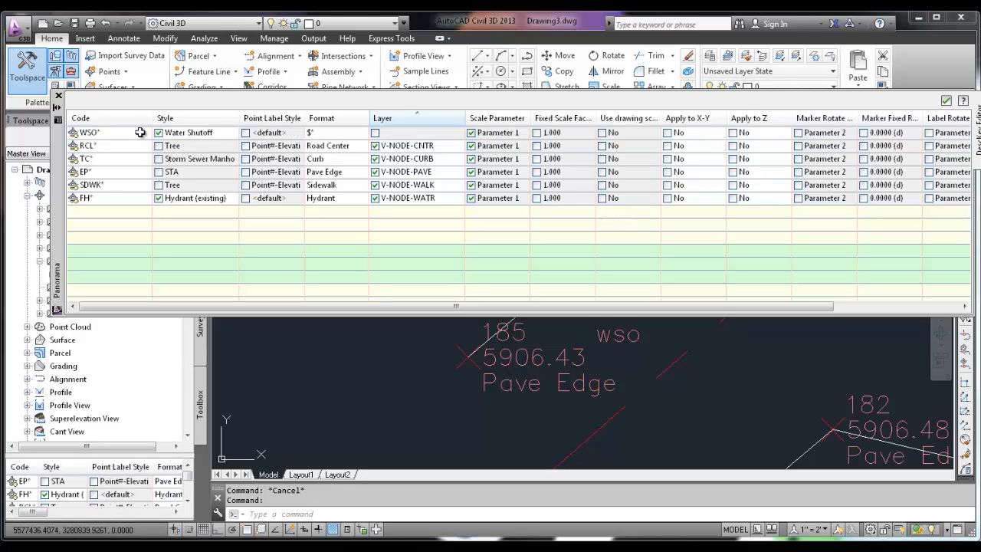
# Set the format of the WSO* description key to Water Valve.
pyautogui.click(141, 136)
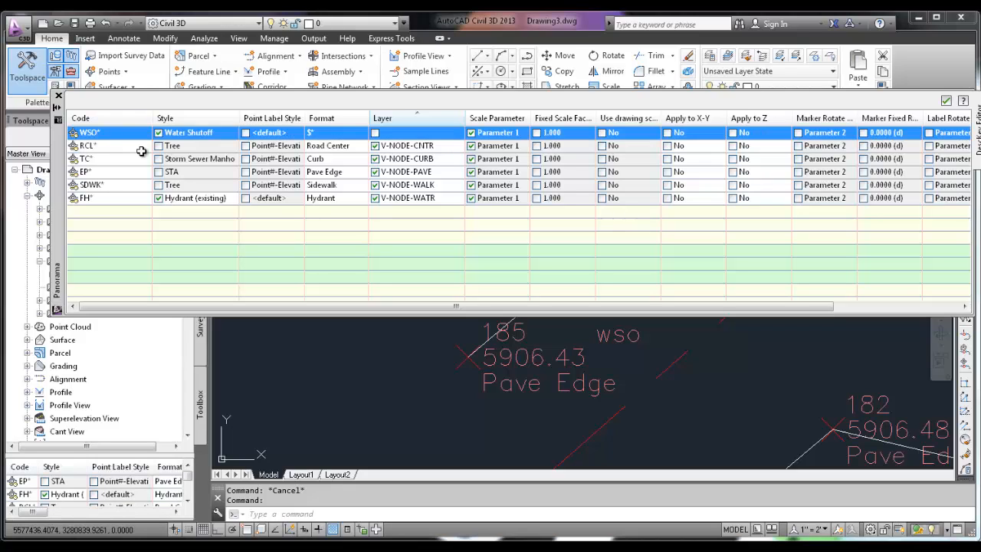
pyautogui.click(322, 132)
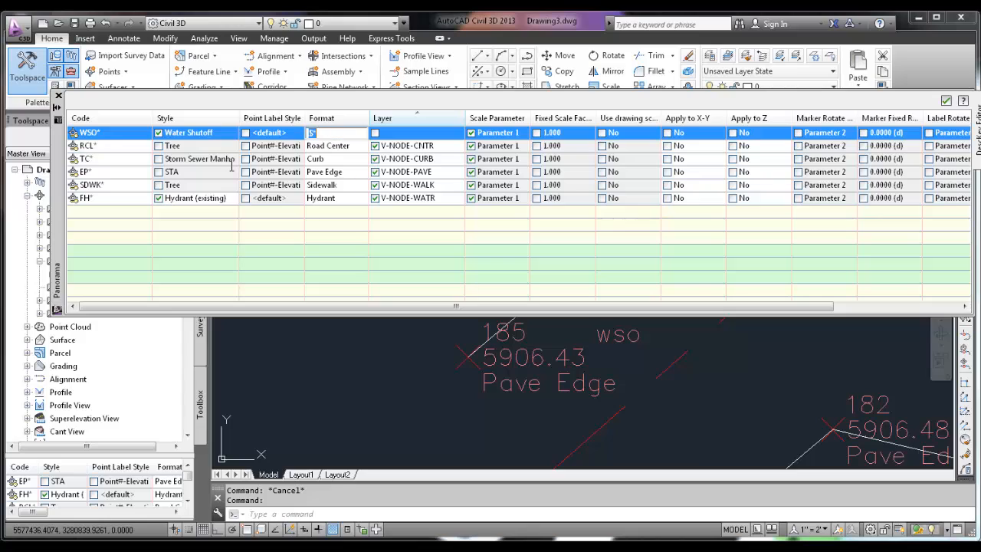
pyautogui.moveTo(181, 278); pyautogui.dragTo(96, 145)
pyautogui.press('Escape')
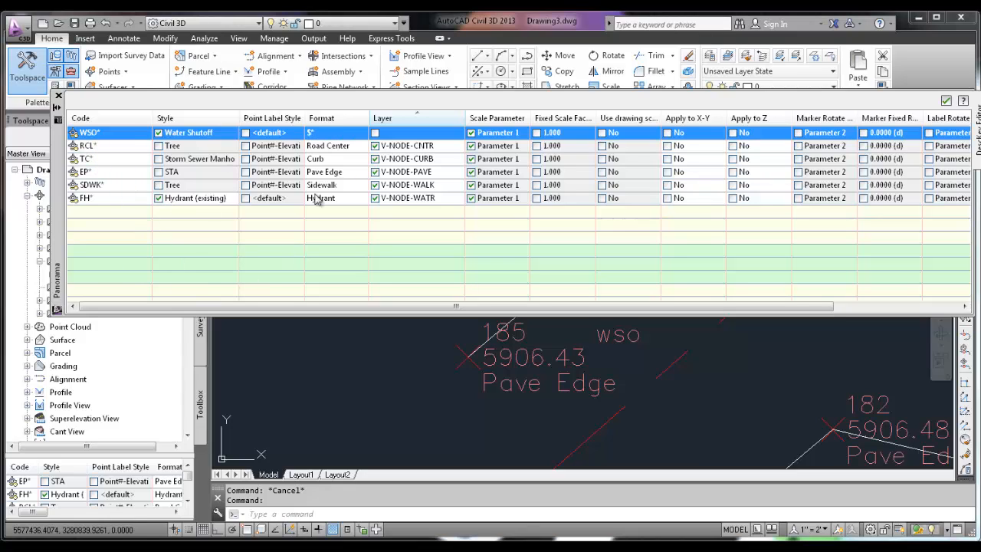
pyautogui.click(322, 133)
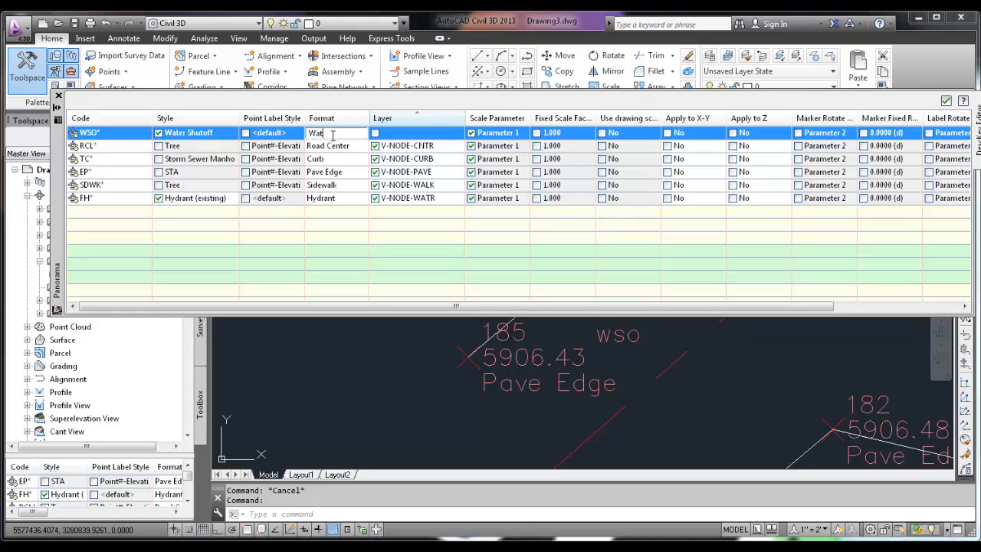
pyautogui.write('Water Valve')
pyautogui.press('Return')
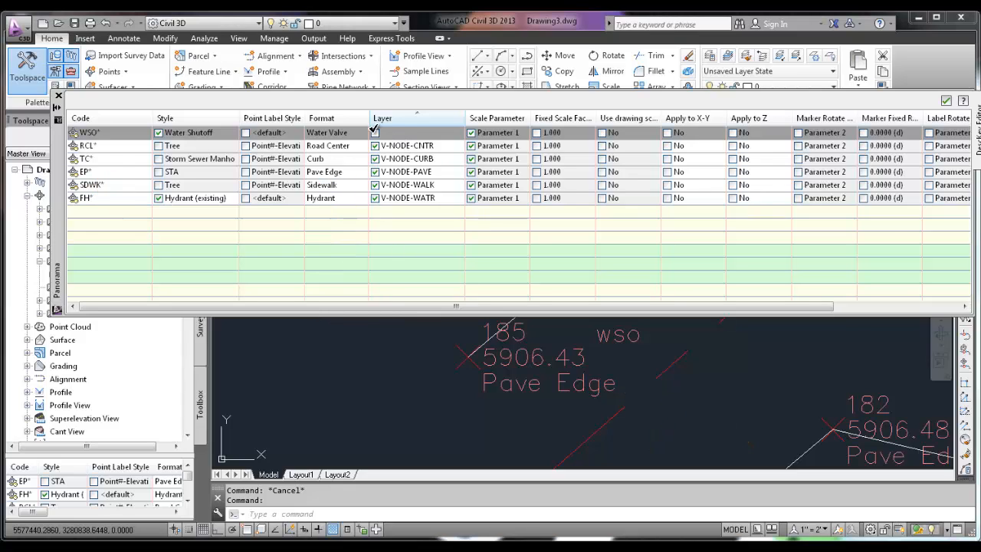
# Enable a layer for the WSO* description key, assign V-NODE-WATR, and apply the edits to close the key editor.
pyautogui.click(375, 132)
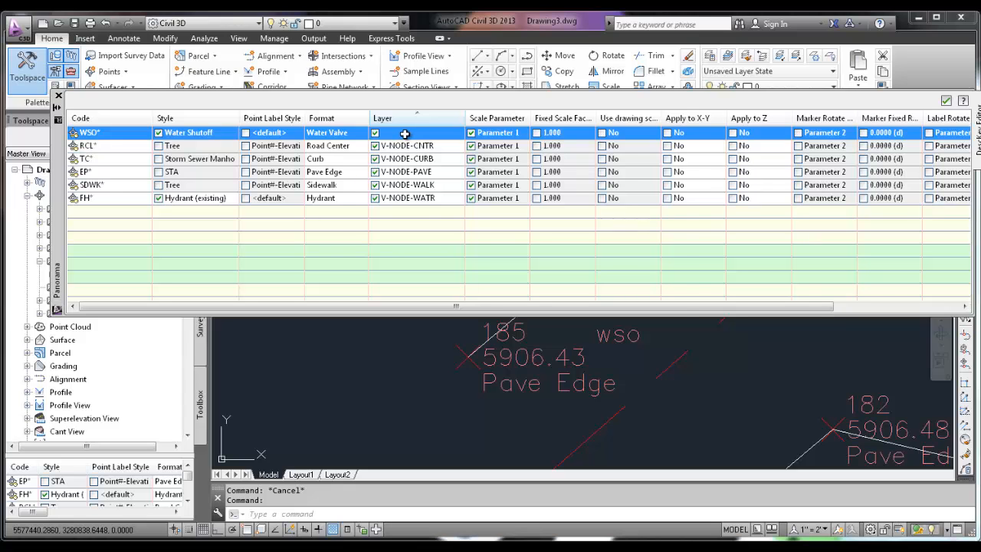
pyautogui.click(405, 133)
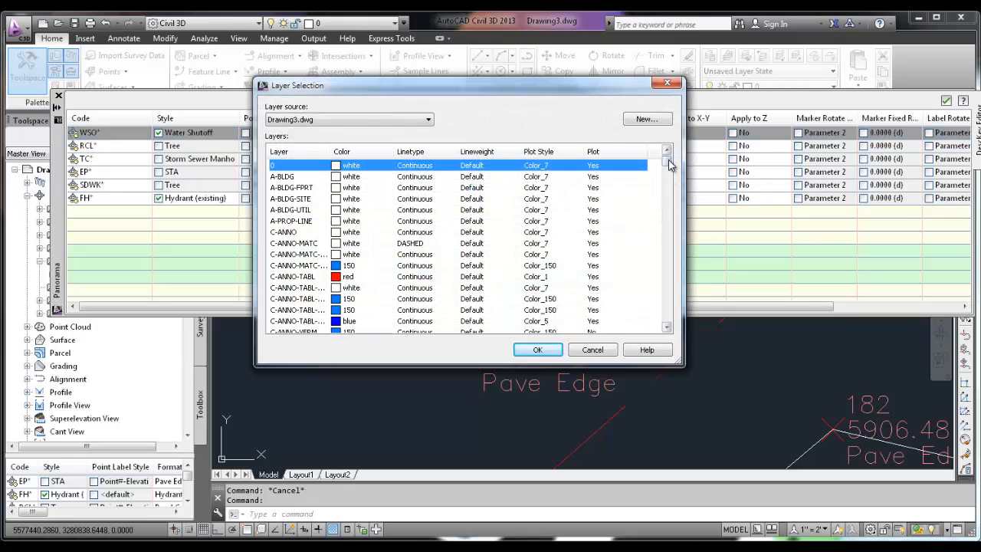
pyautogui.moveTo(668, 161); pyautogui.dragTo(671, 314)
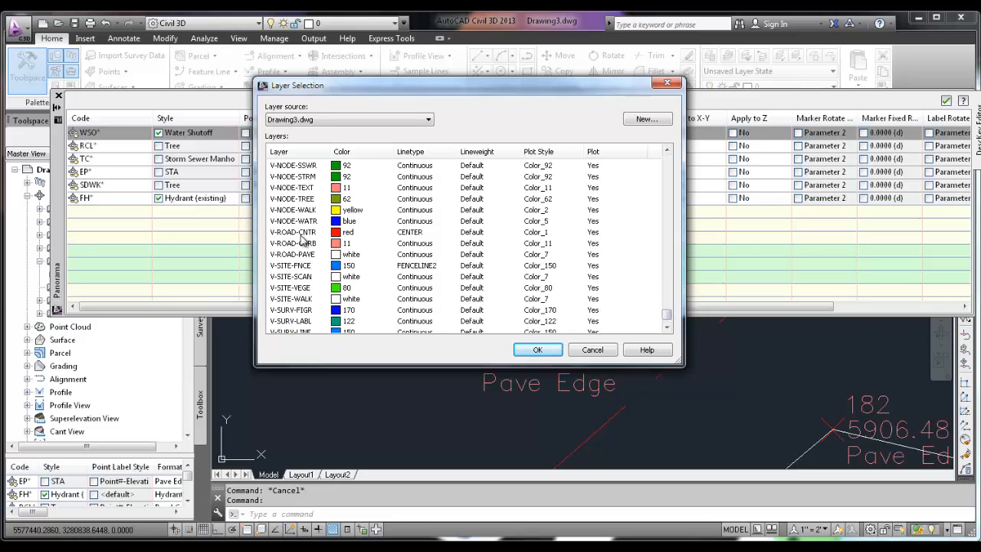
pyautogui.click(311, 233)
pyautogui.click(312, 222)
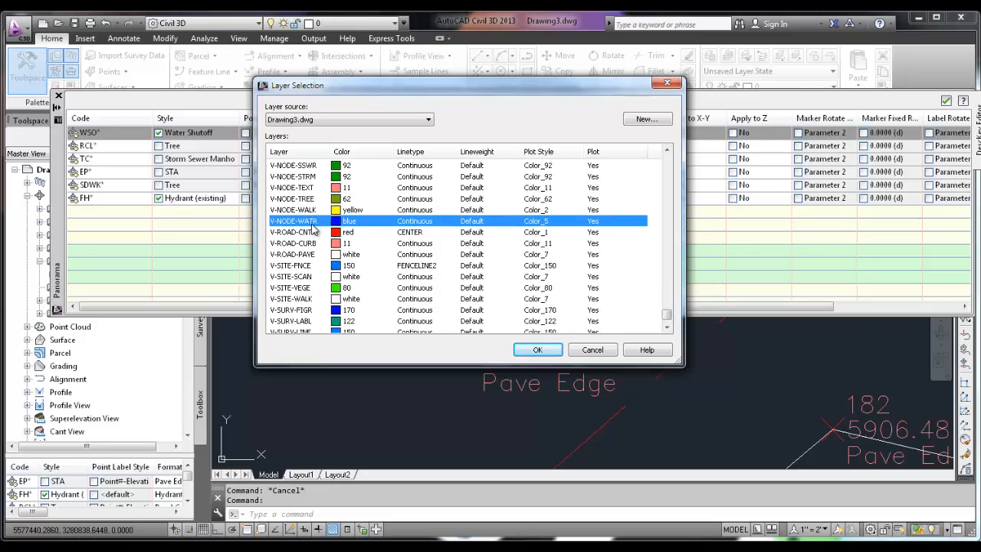
pyautogui.click(537, 349)
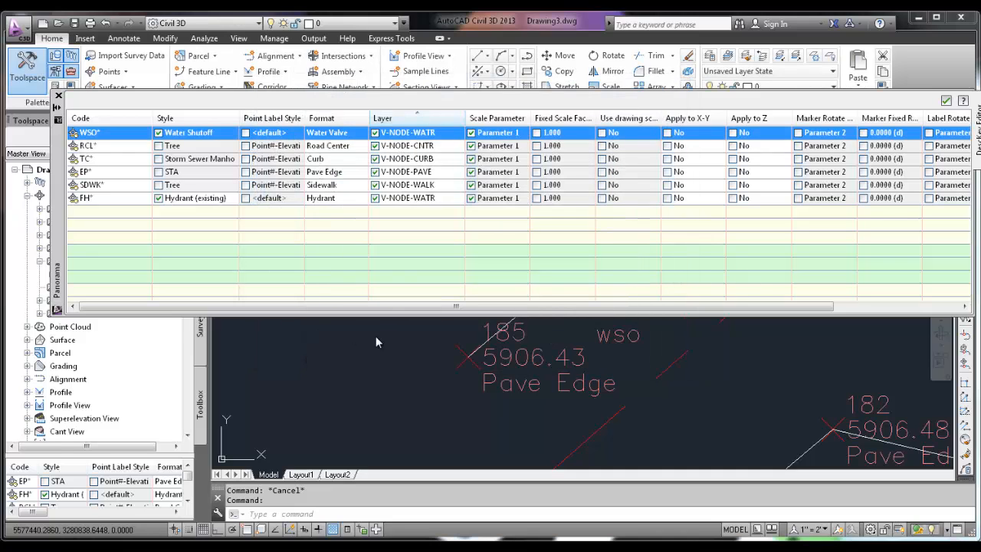
pyautogui.click(946, 101)
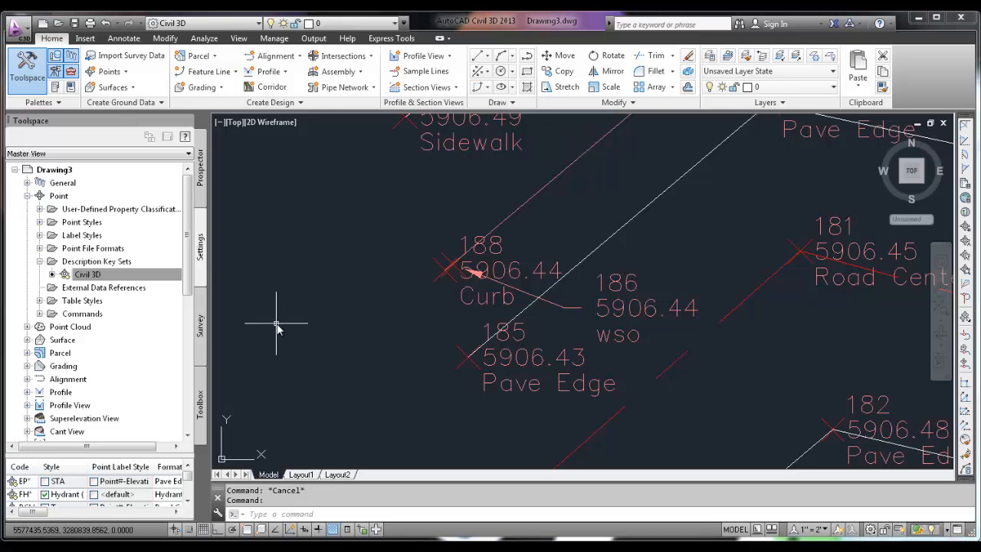
# Copy the source file path from the properties of the Field to Finish.csv import event in the F2F Demo survey database.
pyautogui.click(200, 328)
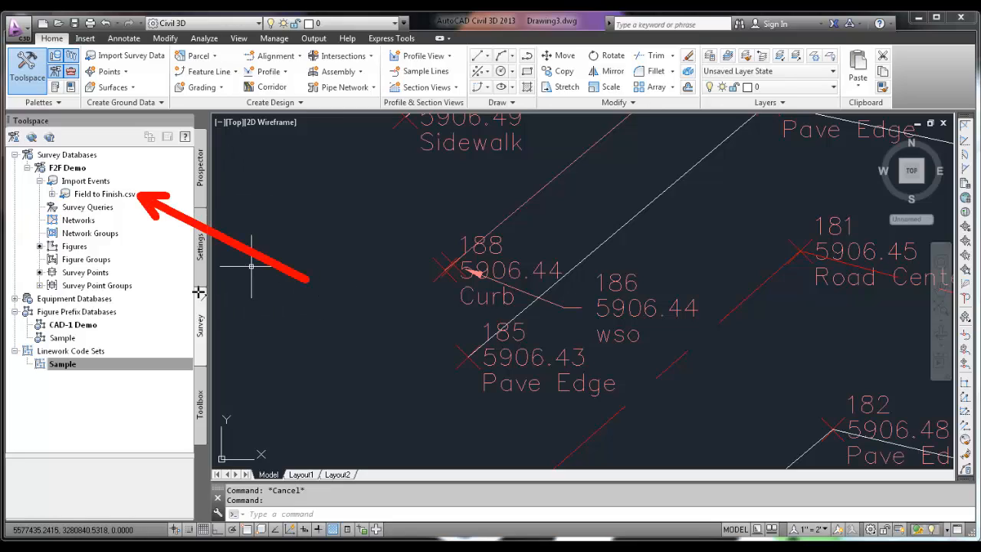
pyautogui.rightClick(117, 194)
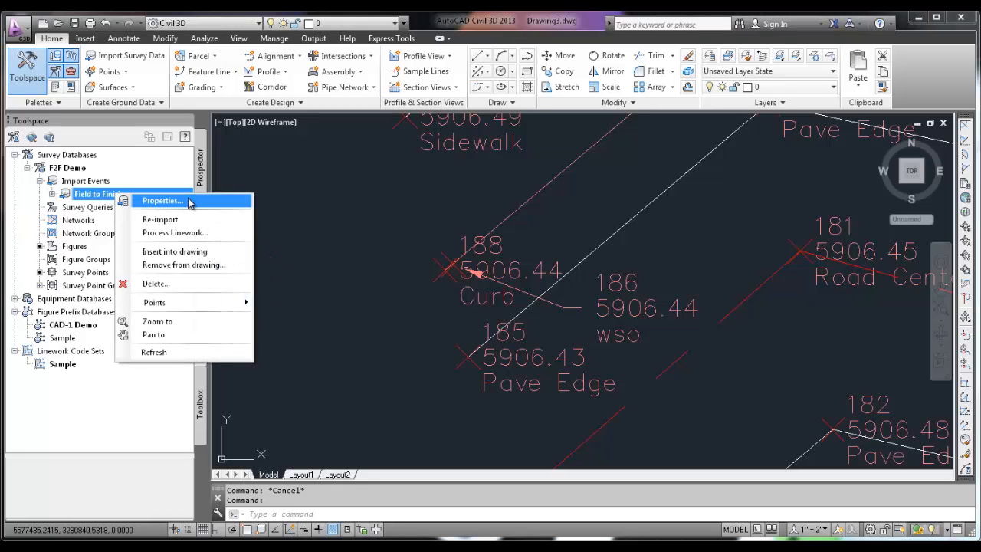
pyautogui.click(161, 201)
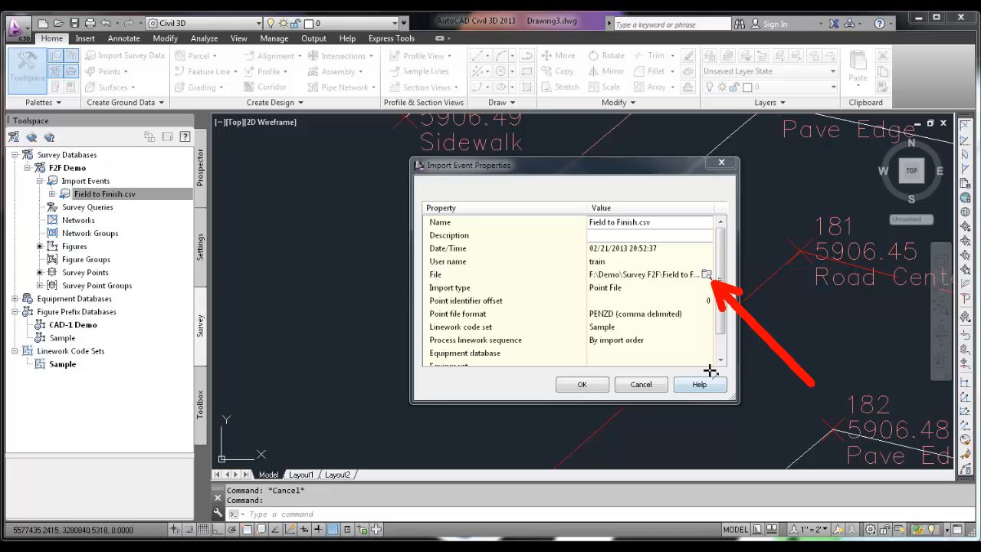
pyautogui.click(706, 274)
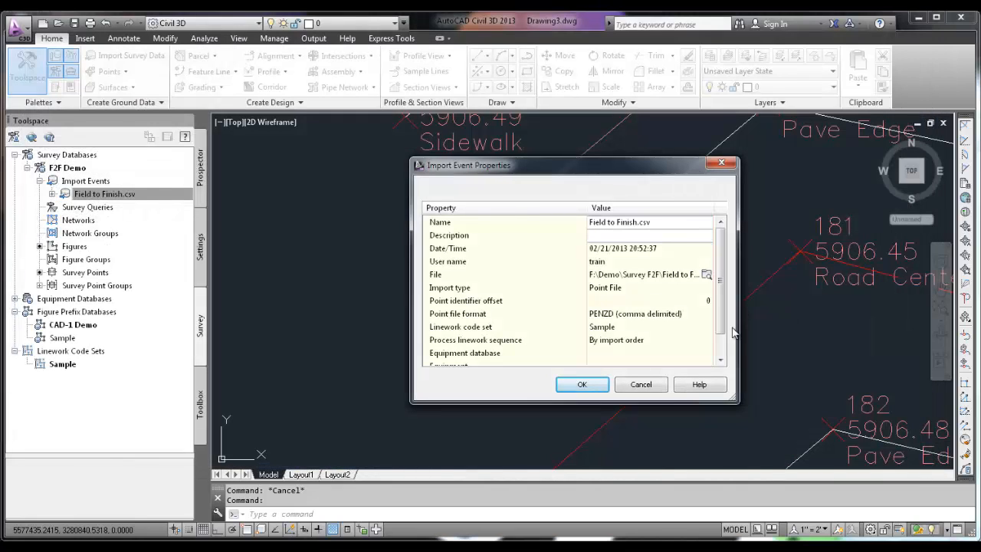
pyautogui.rightClick(684, 280)
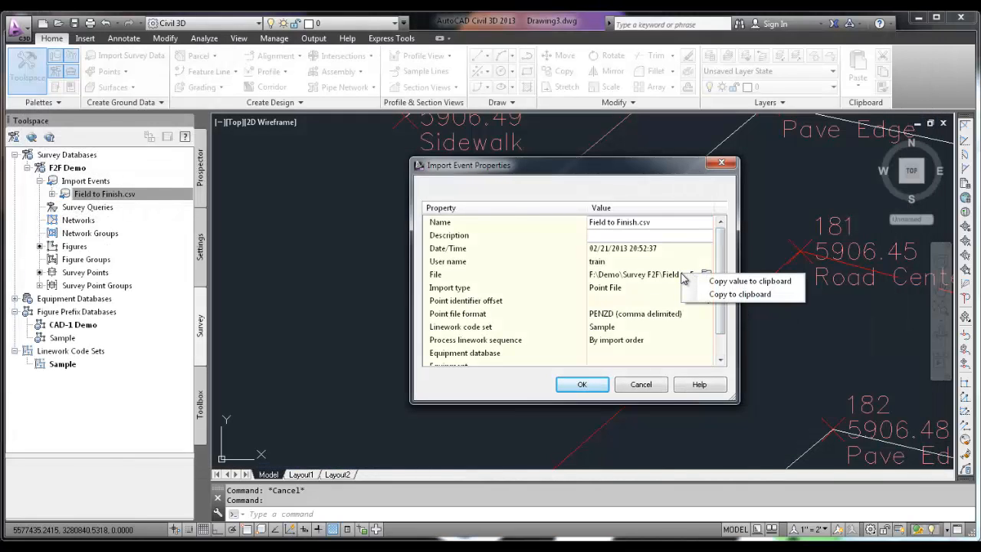
pyautogui.click(736, 281)
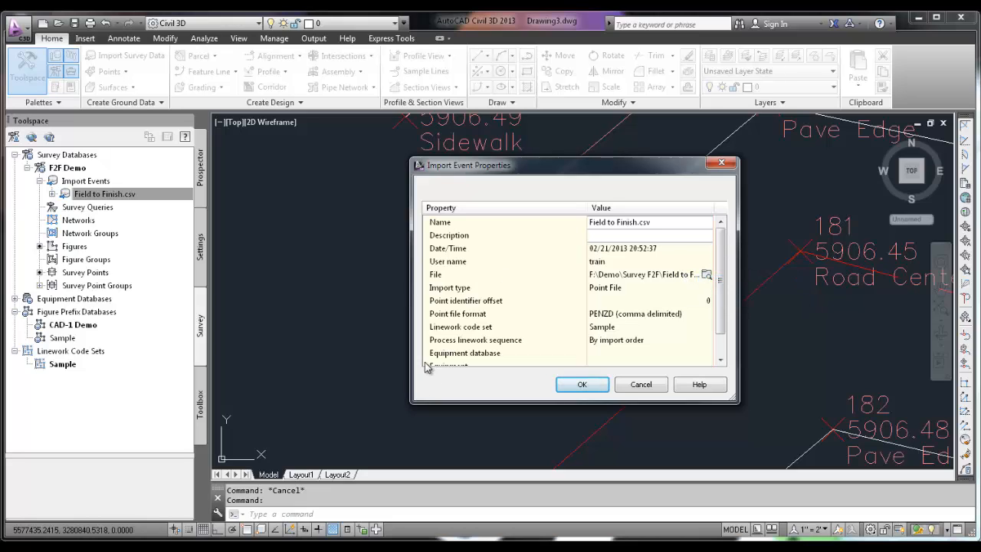
# Switch to Windows Explorer and open F:\Demo\Survey F2F\Field to Finish.csv in Excel using the copied path.
pyautogui.press('super+e')
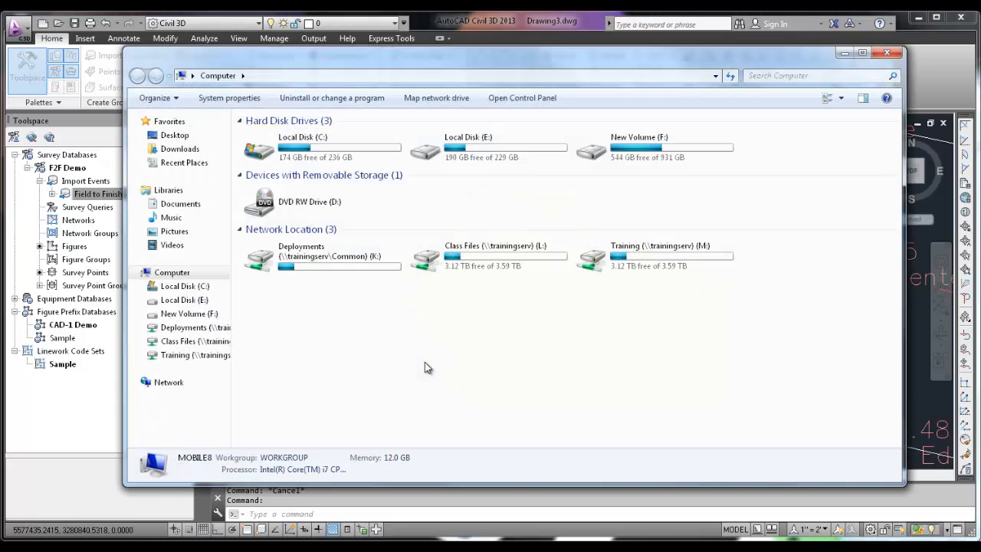
pyautogui.click(398, 76)
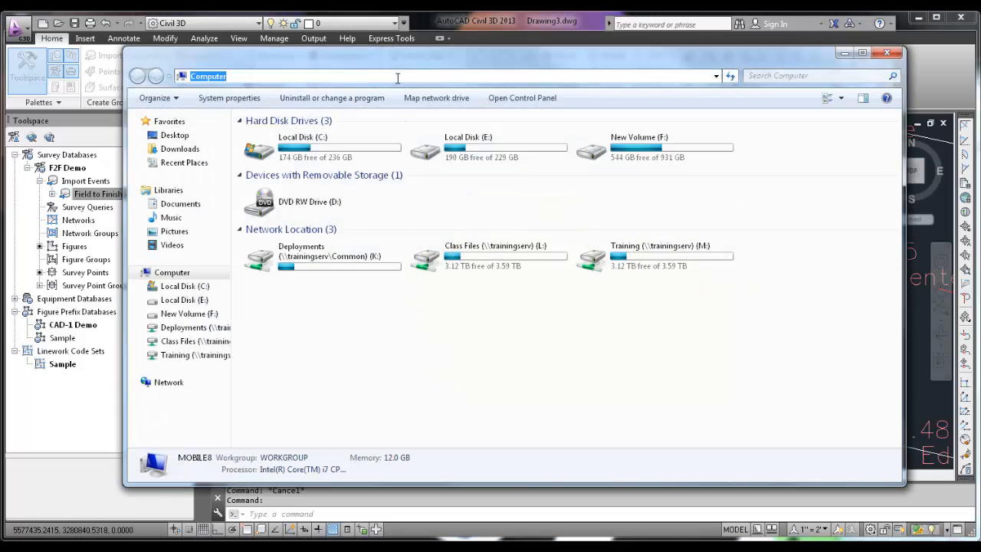
pyautogui.hotkey('ctrl', 'v')
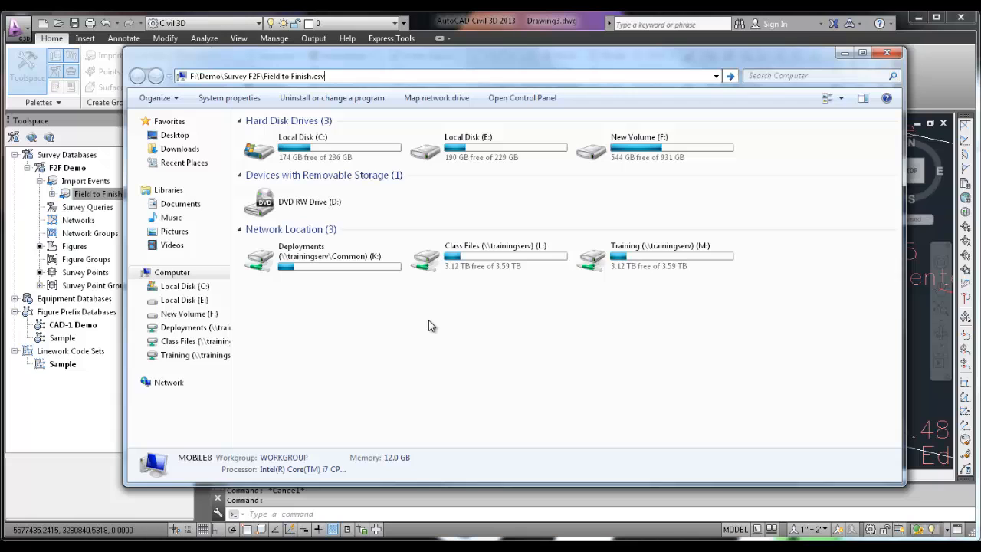
pyautogui.press('Return')
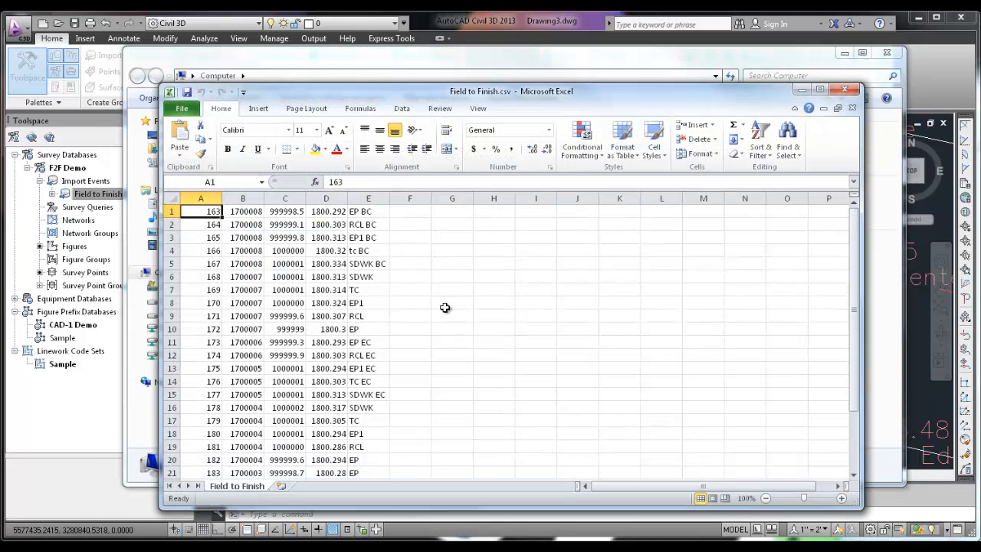
# Examine the description codes in column E of the point file for entries with inconsistent letter case, from the first to the last point.
pyautogui.hotkey('ctrl', 'shift', 'd')
pyautogui.moveTo(505, 232); pyautogui.dragTo(377, 252)
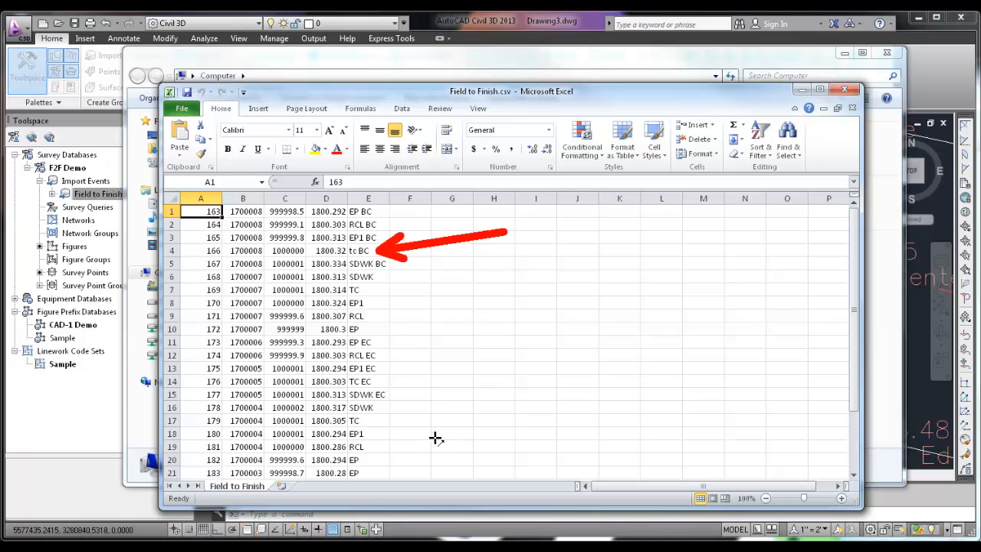
pyautogui.press('Escape')
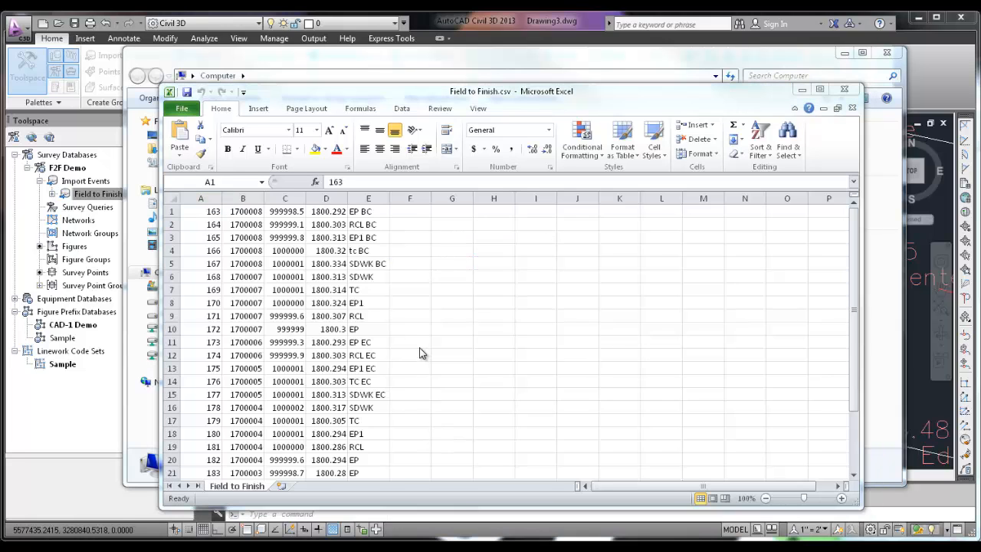
pyautogui.scroll(-3, 420, 347)
pyautogui.scroll(-2, 420, 347)
pyautogui.hotkey('ctrl', 'shift', 'd')
pyautogui.moveTo(546, 288); pyautogui.dragTo(374, 316)
pyautogui.press('Escape')
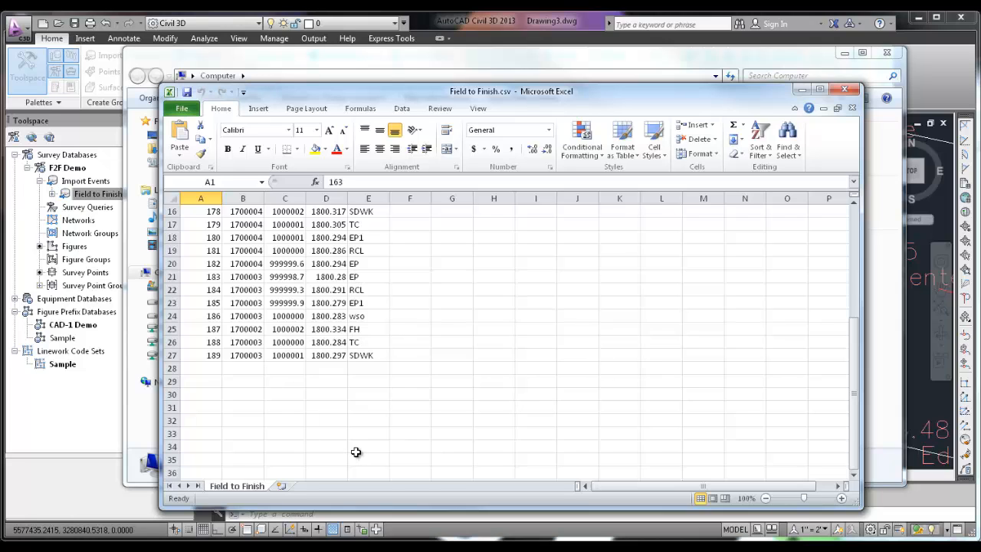
pyautogui.scroll(5, 410, 445)
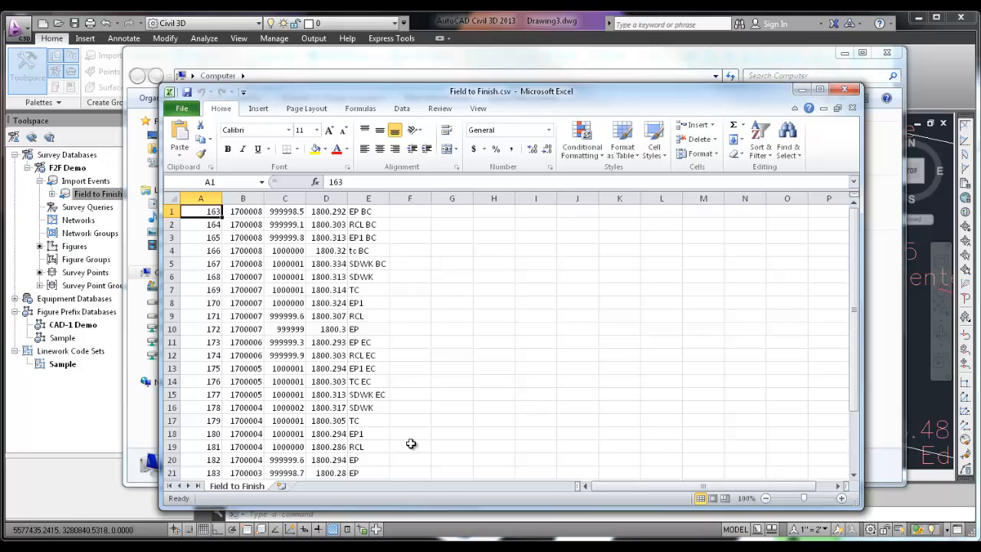
# Enter the formula =UPPER(E1) in cell F1 to convert the first point's description code to uppercase.
pyautogui.click(407, 211)
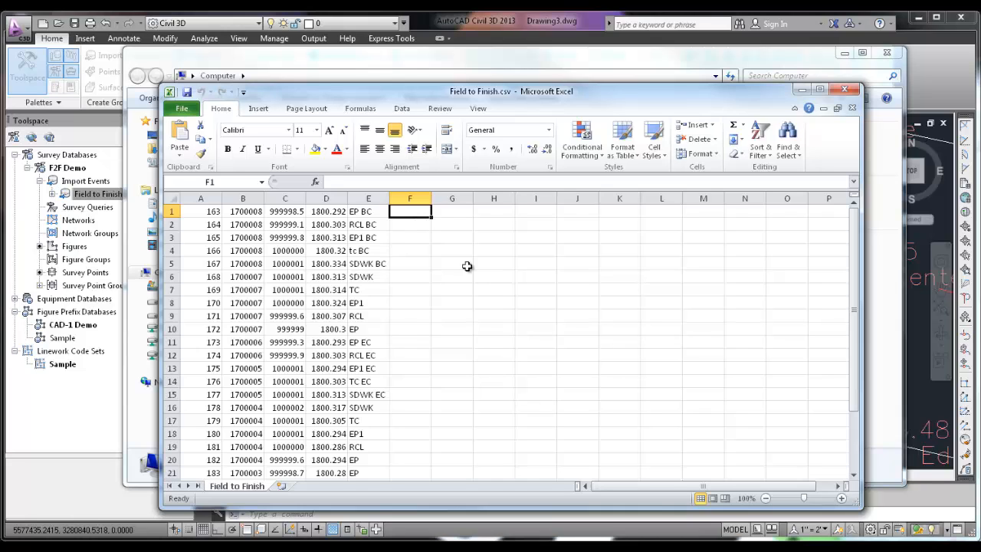
pyautogui.write('=upp')
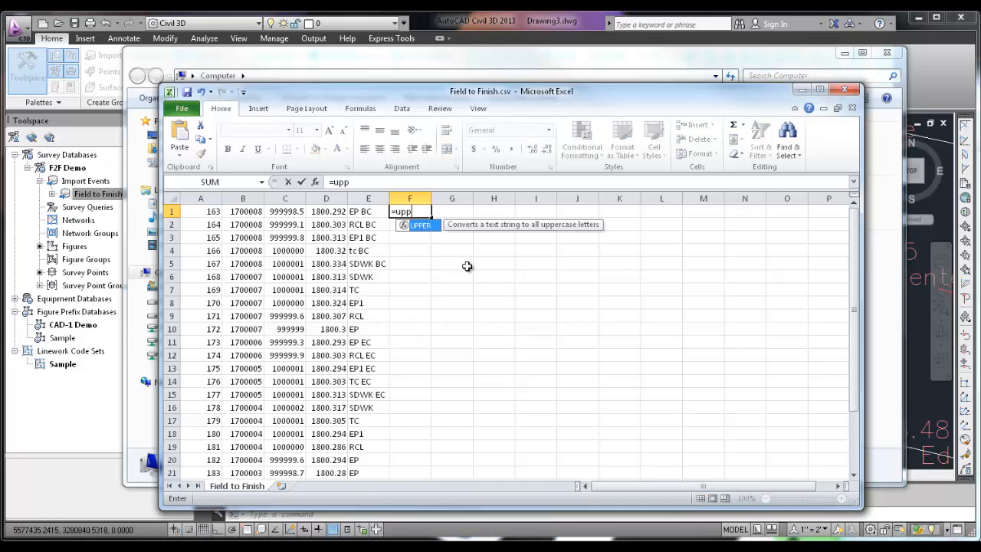
pyautogui.write('er(')
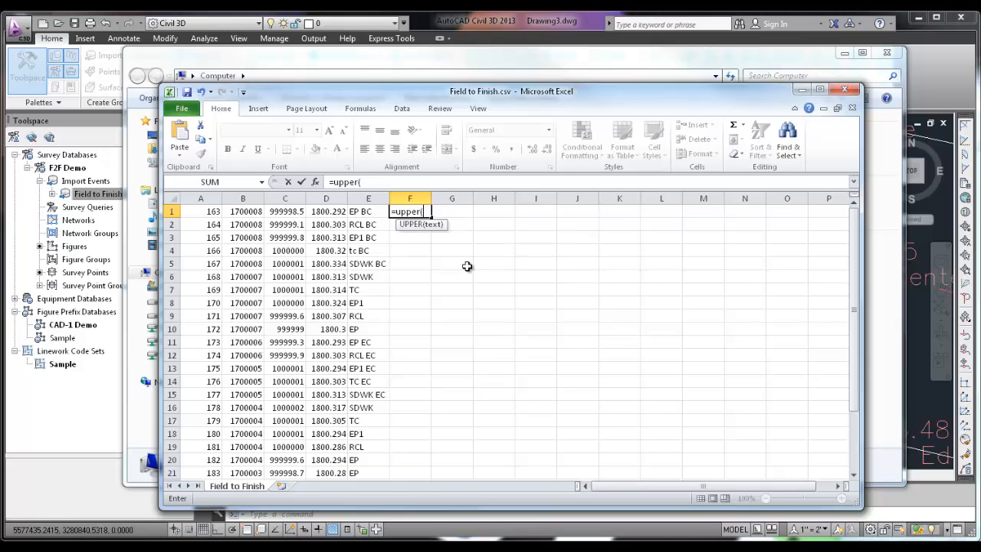
pyautogui.click(368, 211)
pyautogui.write(')')
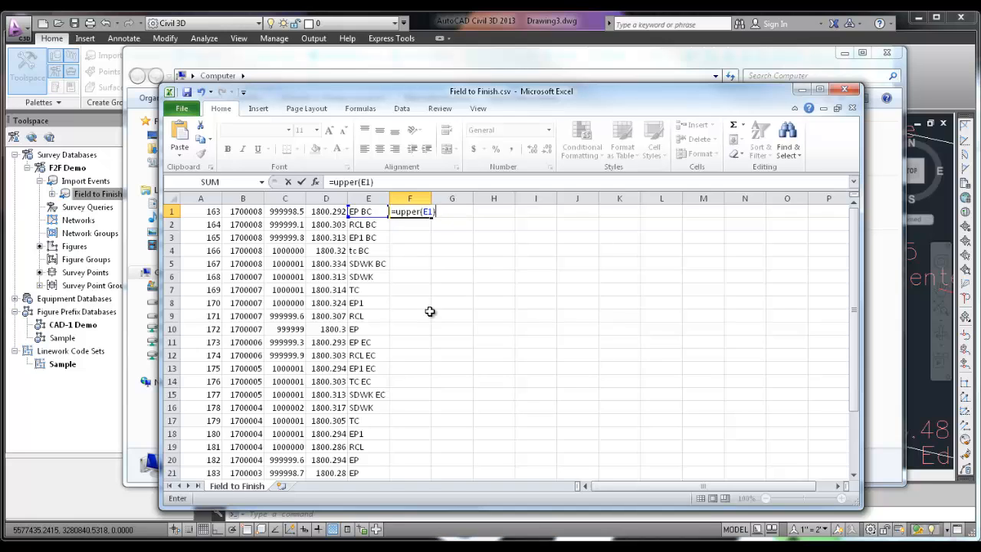
pyautogui.press('Return')
# Fill the UPPER formula from F1 down to F27 and check the lowercase tc and wso codes against their uppercase versions.
pyautogui.click(410, 213)
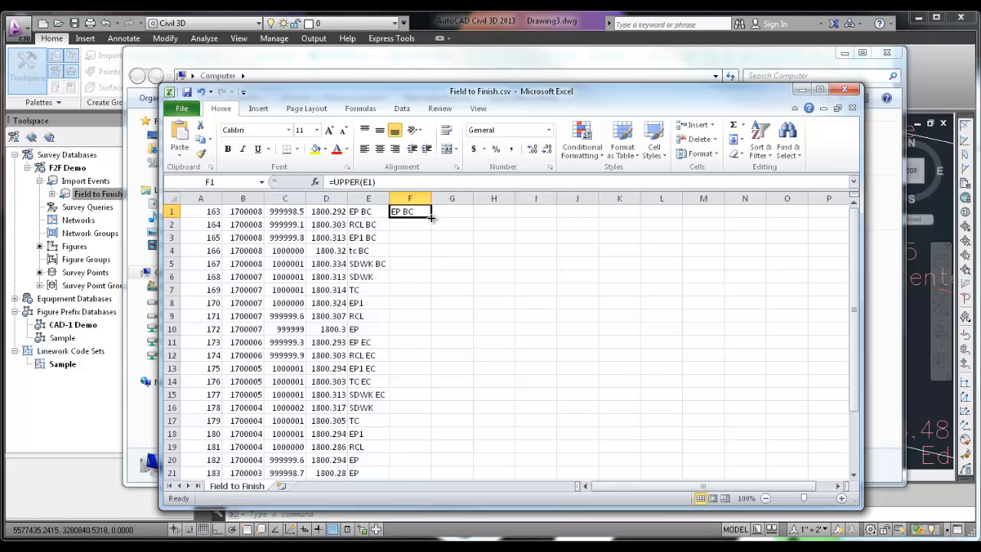
pyautogui.moveTo(431, 218); pyautogui.dragTo(434, 254)
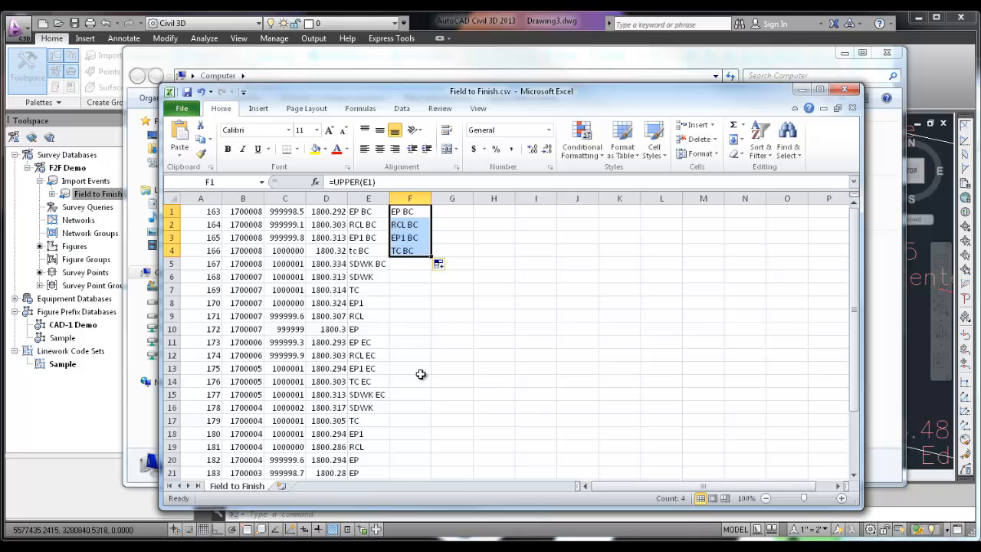
pyautogui.click(362, 250)
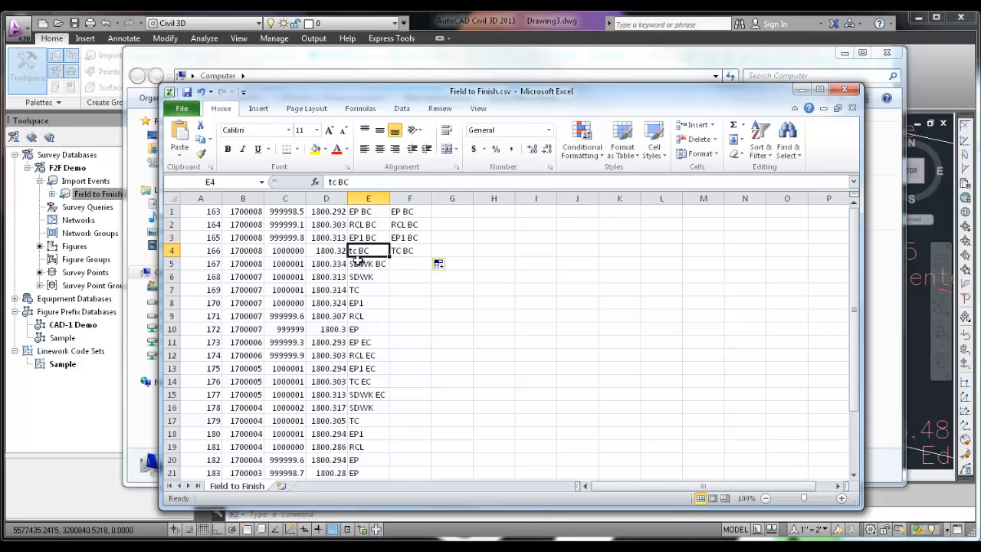
pyautogui.click(402, 253)
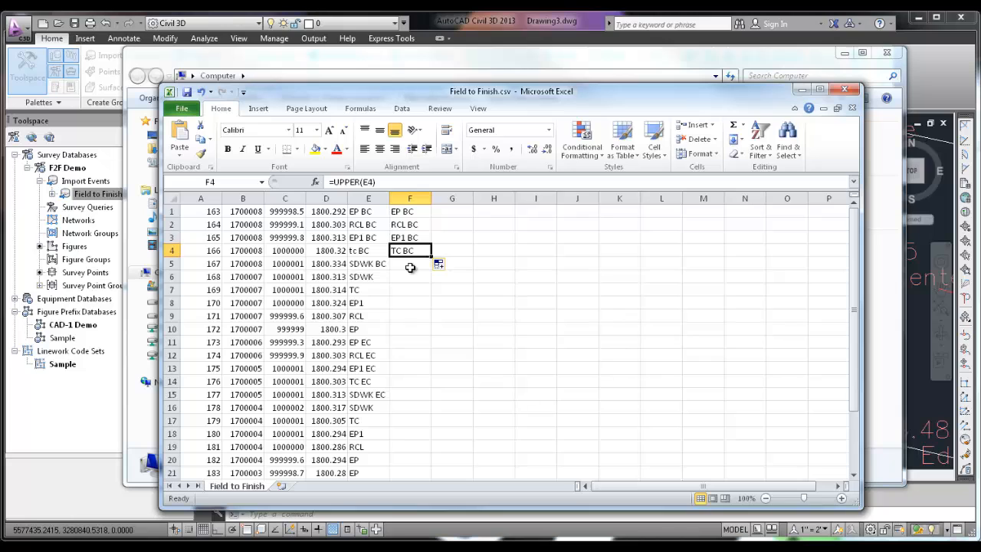
pyautogui.moveTo(434, 263); pyautogui.dragTo(437, 468)
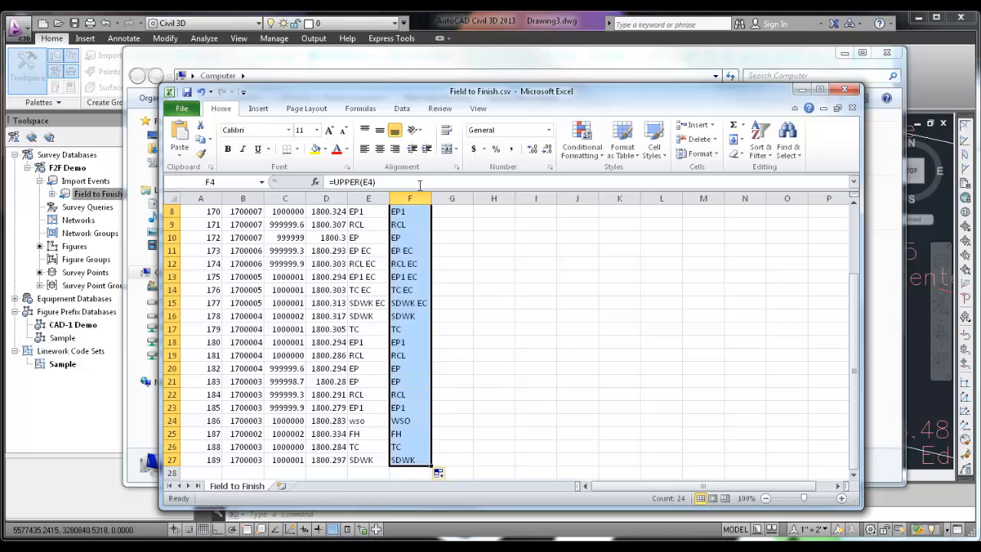
pyautogui.click(363, 422)
pyautogui.click(401, 422)
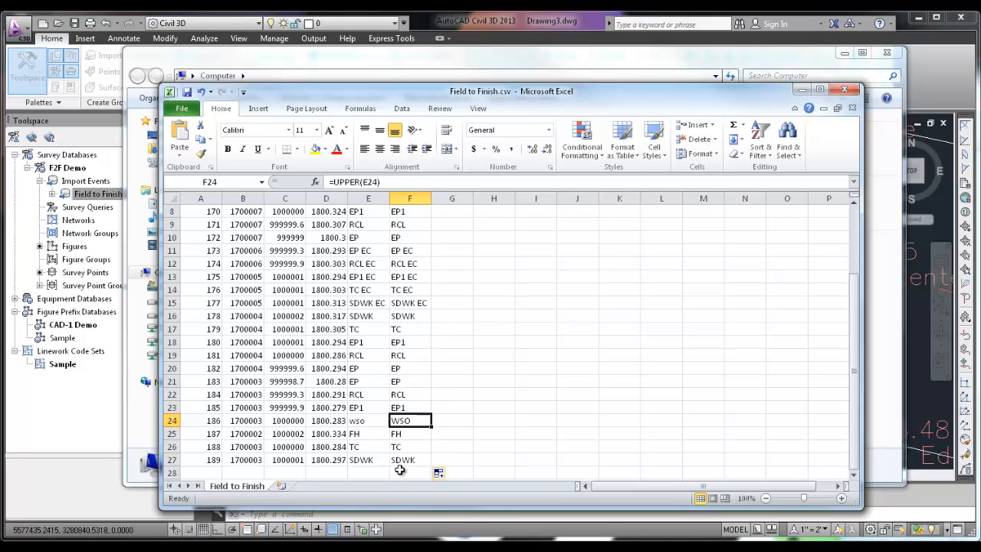
# Copy the uppercase codes in F1:F27 and paste them as values only over the original codes starting at E1.
pyautogui.moveTo(402, 463); pyautogui.dragTo(398, 181)
pyautogui.rightClick(414, 264)
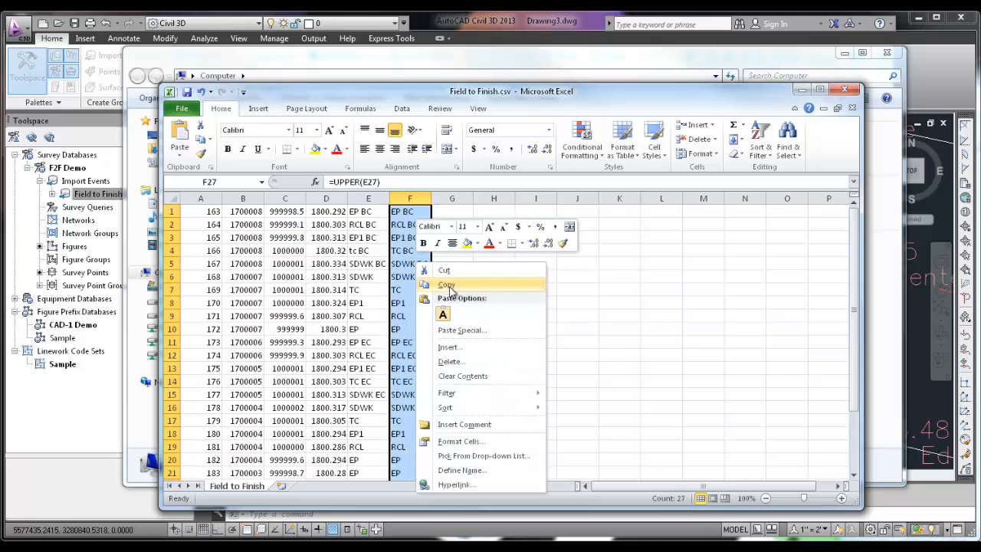
pyautogui.click(447, 285)
pyautogui.scroll(5, 375, 306)
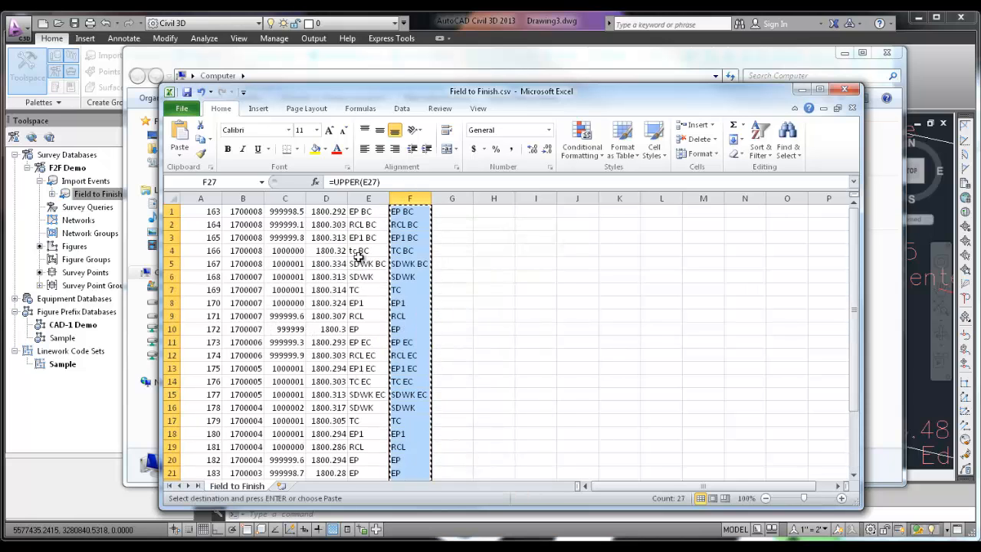
pyautogui.click(362, 212)
pyautogui.rightClick(364, 213)
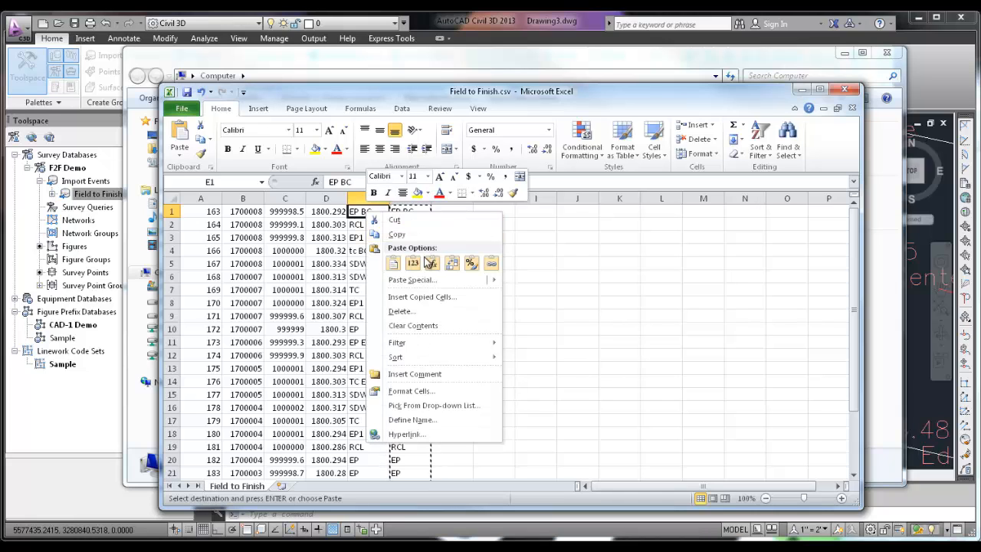
pyautogui.moveTo(426, 287)
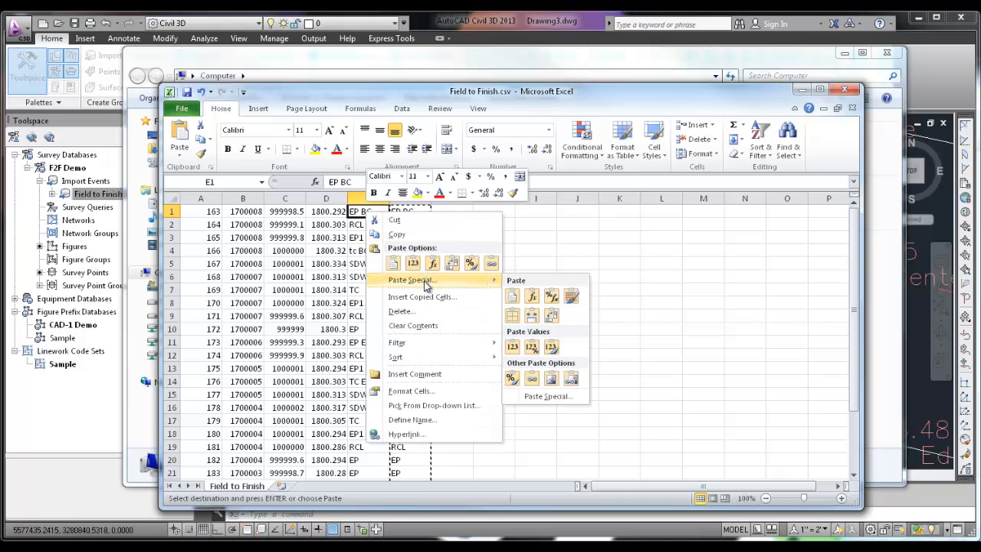
pyautogui.click(427, 287)
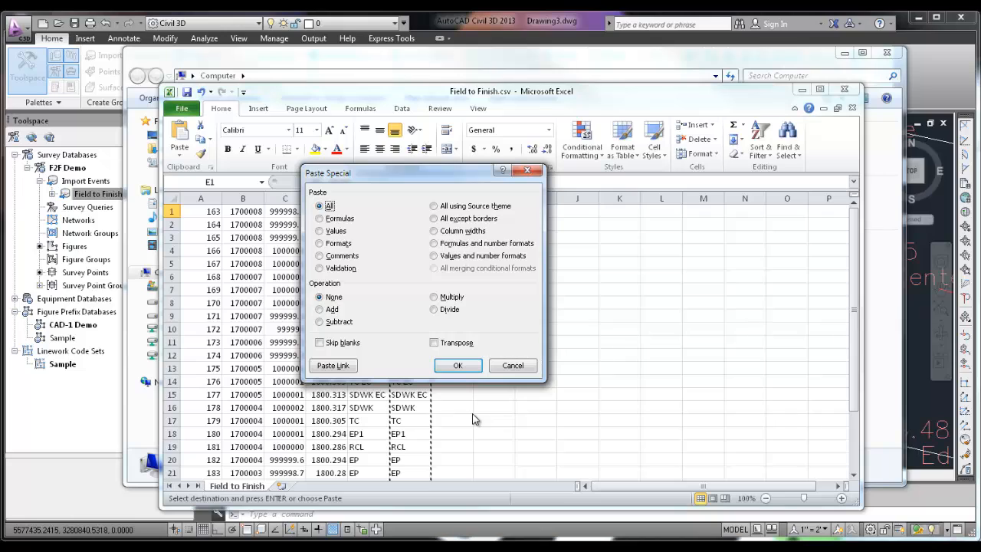
pyautogui.click(335, 233)
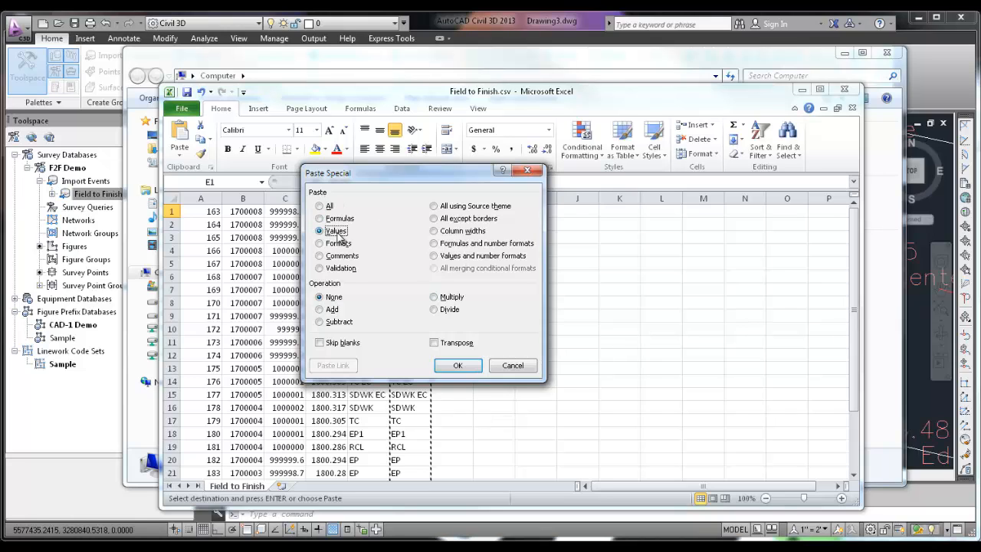
pyautogui.click(457, 365)
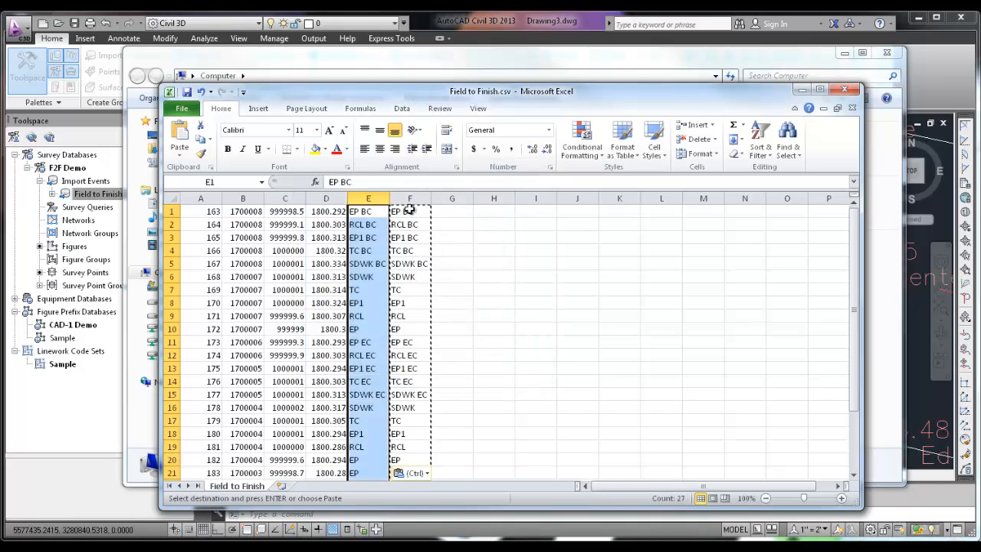
# Delete the helper column F that holds the UPPER formulas.
pyautogui.click(410, 198)
pyautogui.rightClick(410, 201)
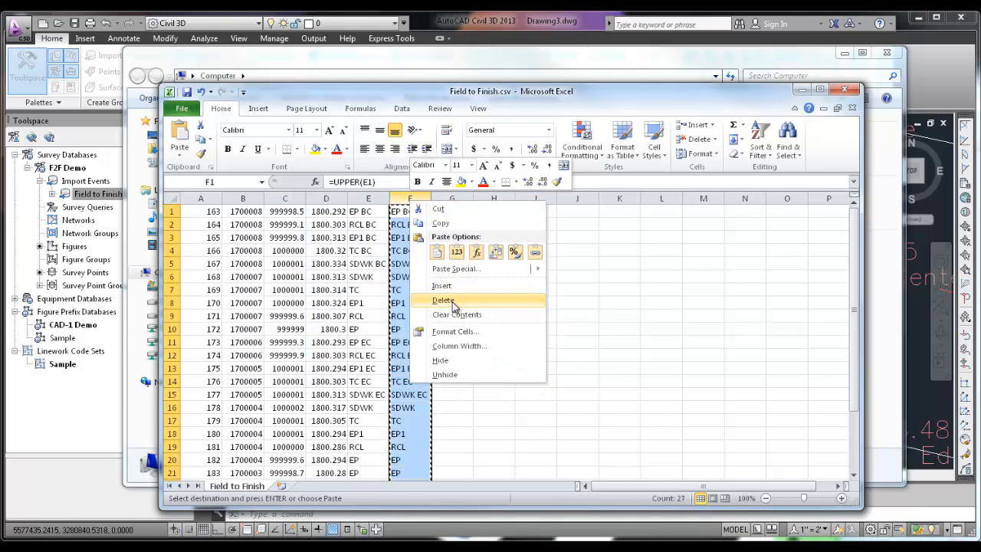
pyautogui.click(443, 300)
pyautogui.click(416, 260)
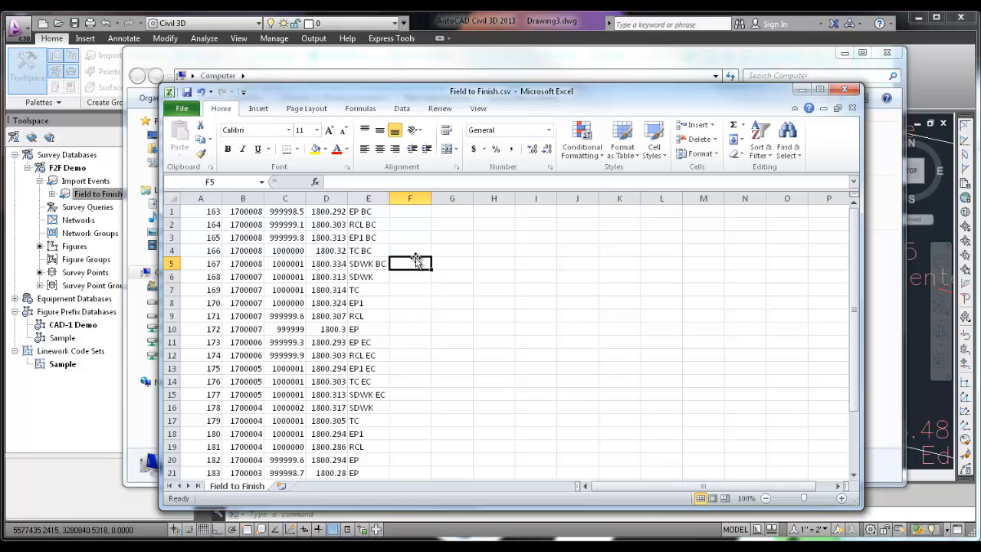
# Close the point file, saving the changes under the name Field to Finish.csv and keeping the comma-delimited CSV format.
pyautogui.click(845, 91)
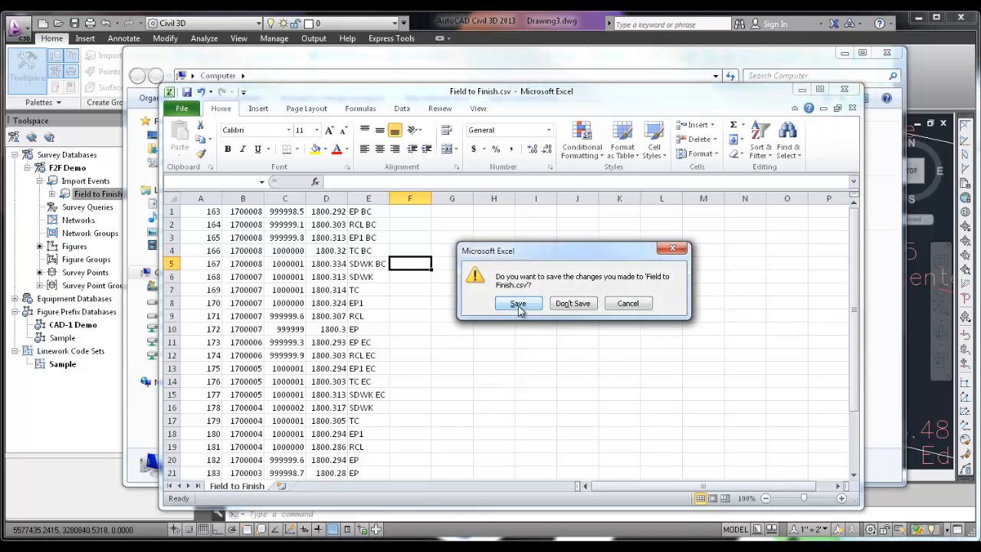
pyautogui.click(518, 366)
pyautogui.click(518, 372)
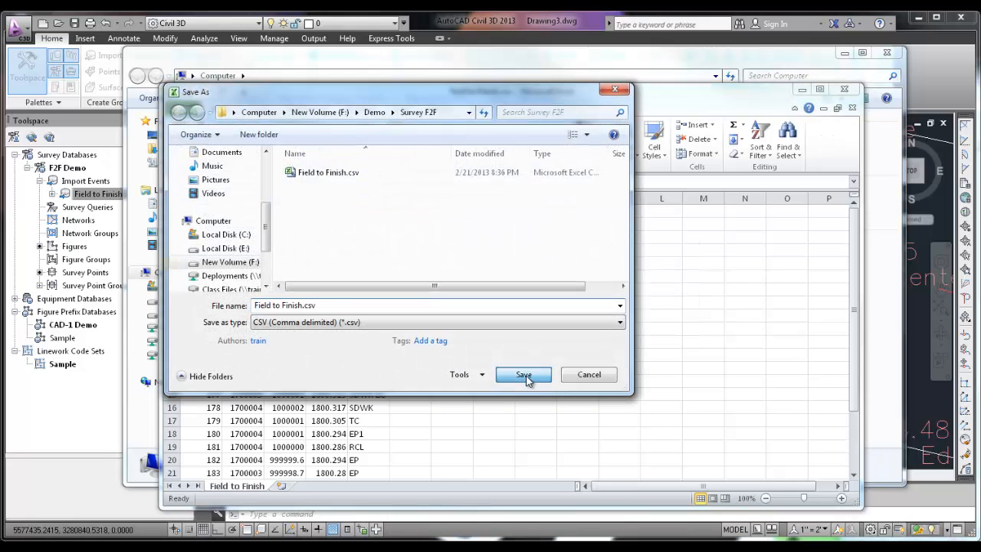
pyautogui.click(610, 290)
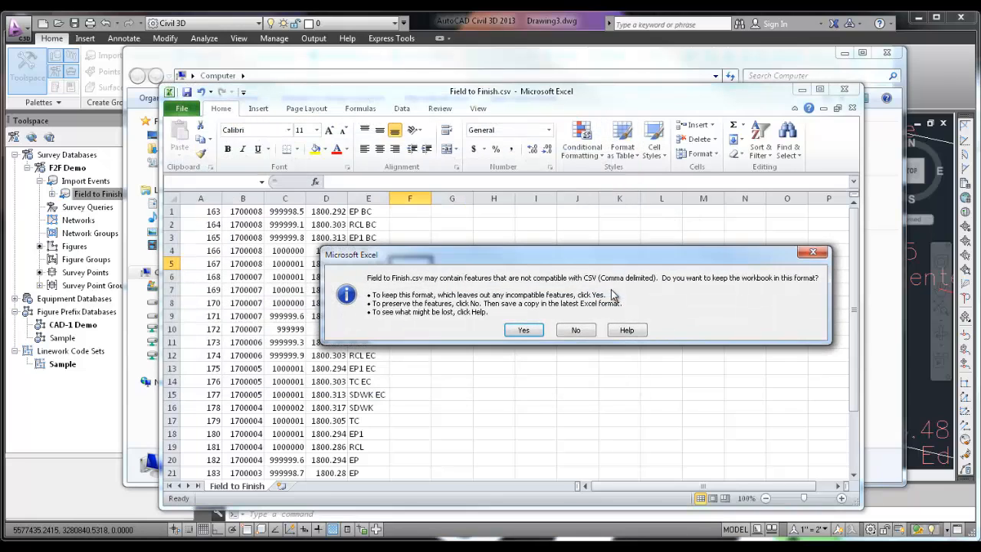
pyautogui.click(535, 330)
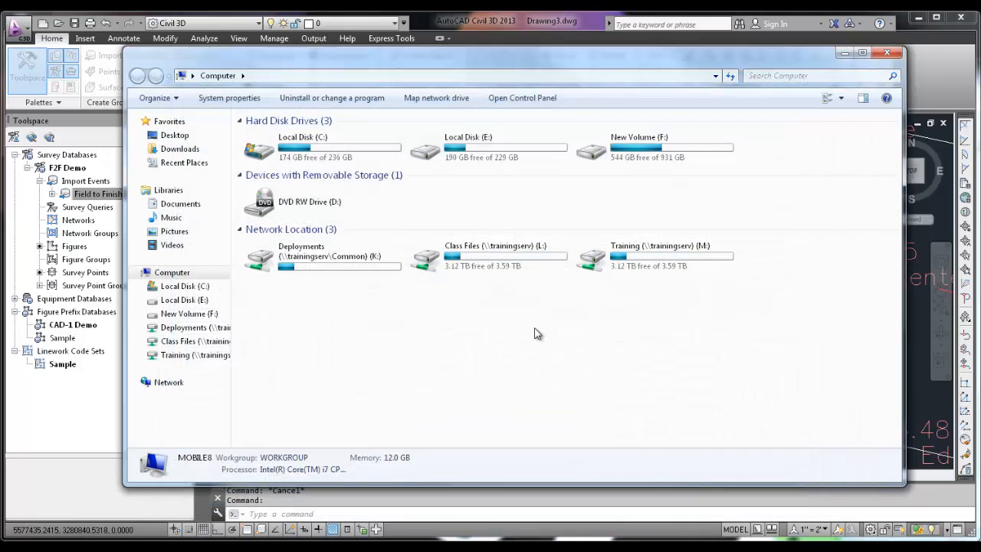
# Return to Civil 3D and re-import the Field to Finish.csv import event, overwriting all duplicate point numbers.
pyautogui.click(887, 52)
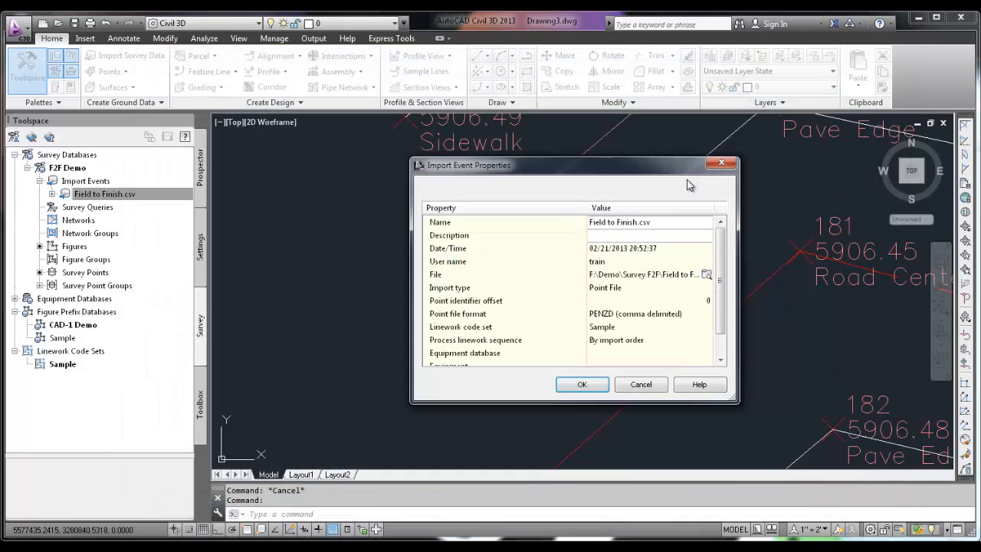
pyautogui.click(582, 384)
pyautogui.scroll(-5, 543, 326)
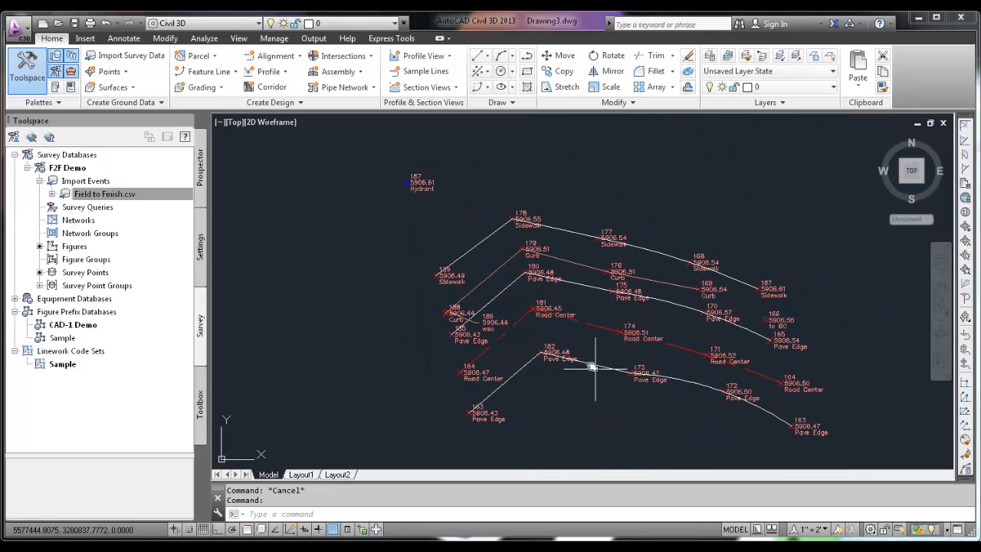
pyautogui.click(142, 198)
pyautogui.rightClick(135, 199)
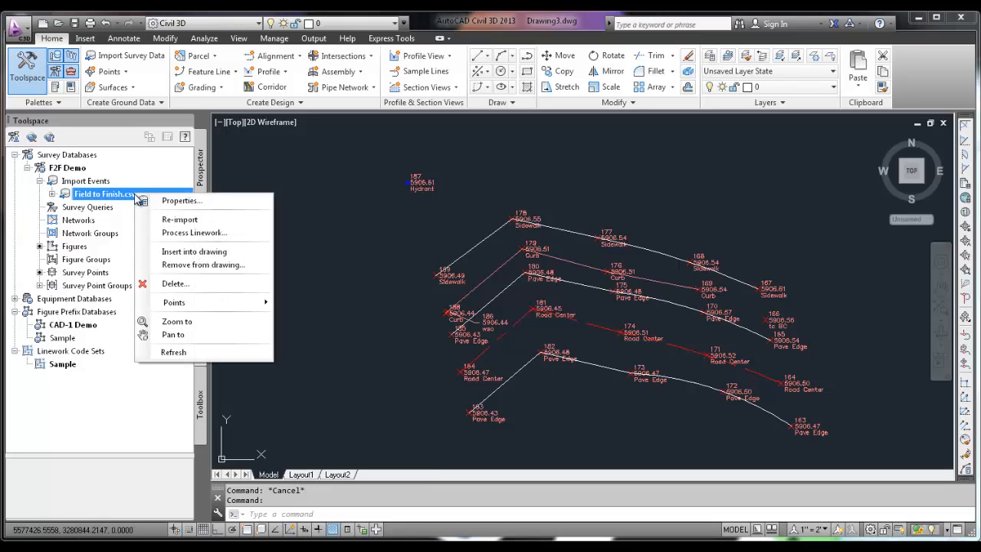
pyautogui.click(196, 223)
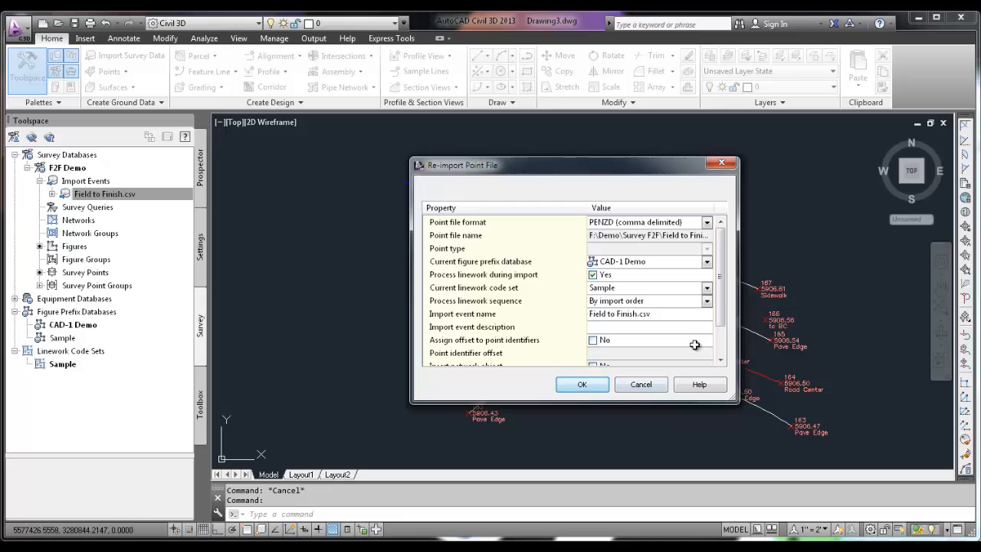
pyautogui.click(595, 387)
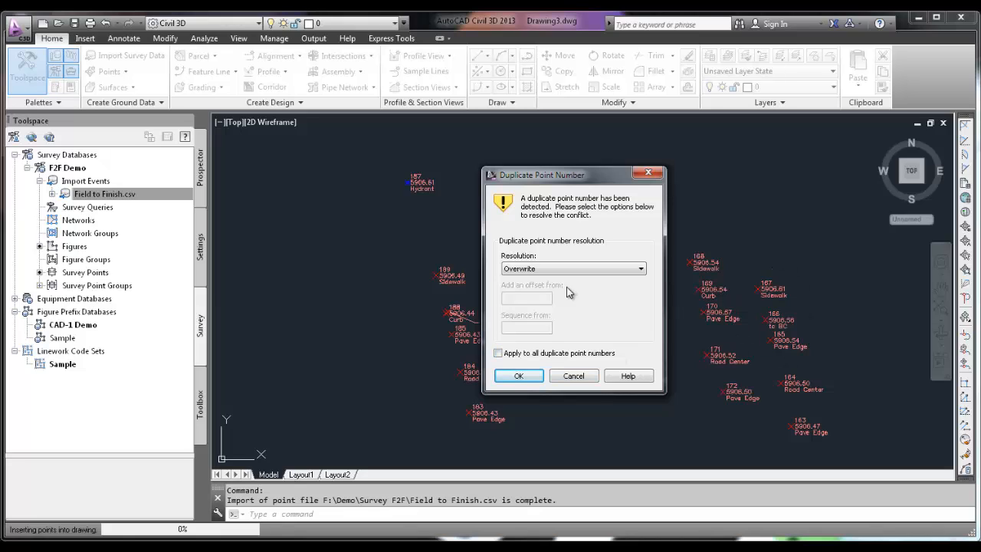
pyautogui.click(498, 353)
pyautogui.click(518, 379)
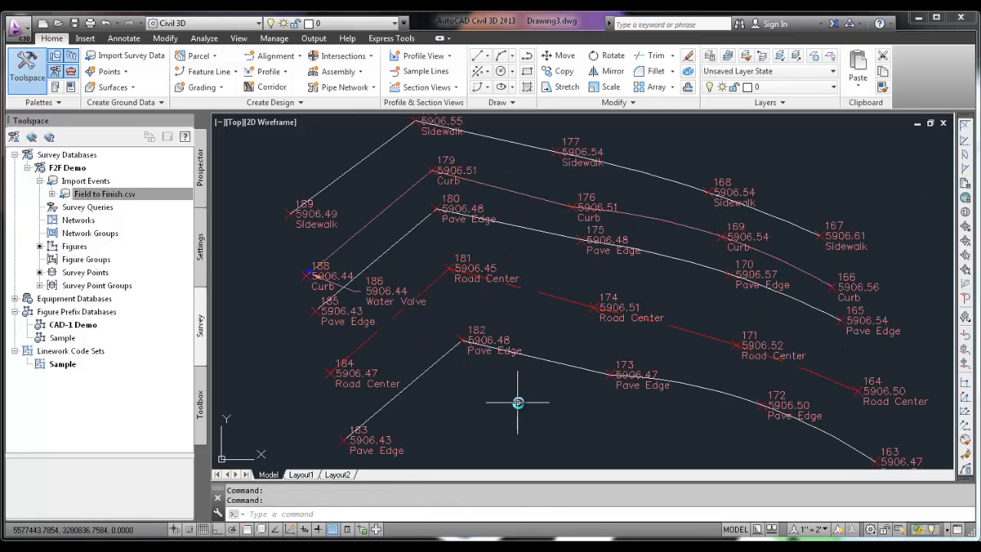
# Examine the re-imported drawing, checking the curb figure at point 166 and the water valve symbol beside point 188.
pyautogui.scroll(4, 774, 292)
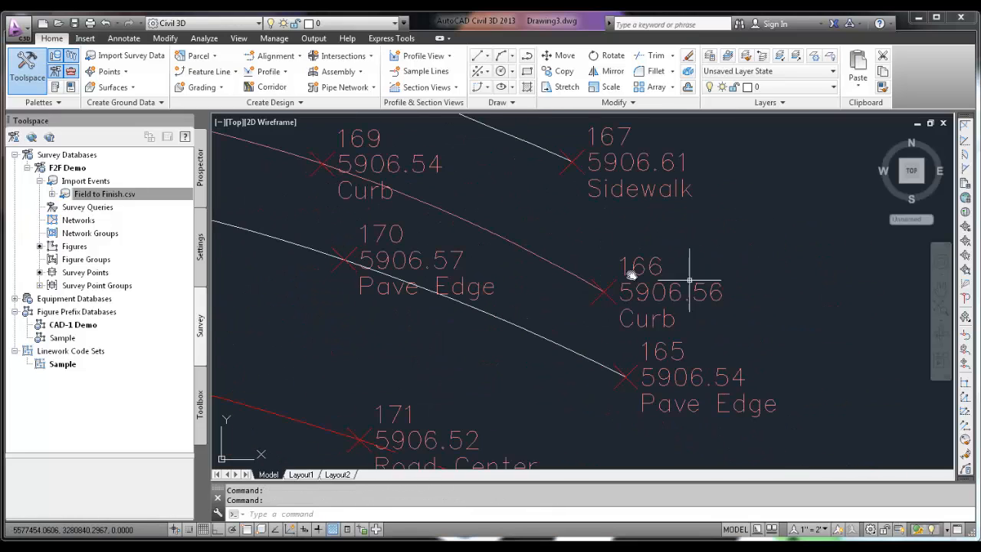
pyautogui.scroll(-5, 732, 310)
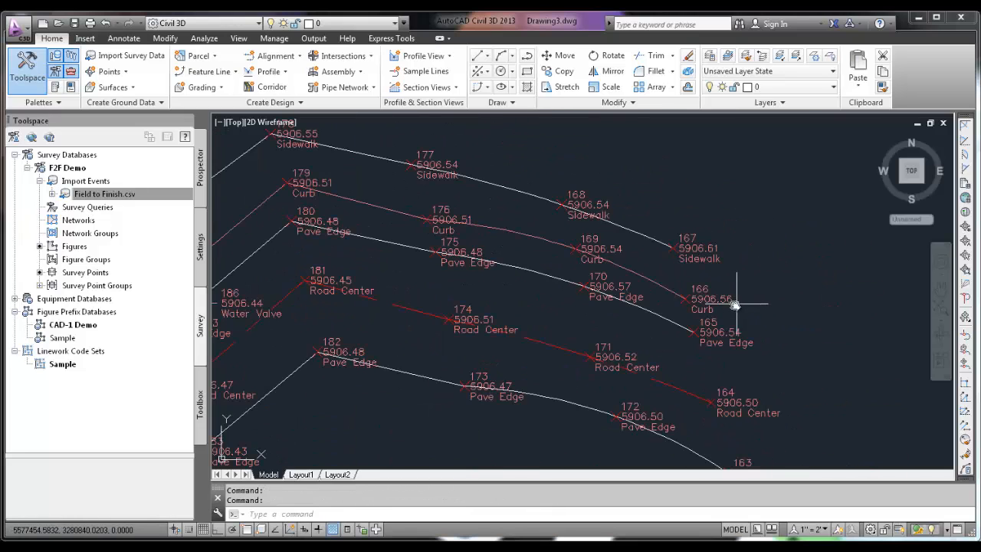
pyautogui.moveTo(389, 273); pyautogui.dragTo(648, 293, button='middle')
pyautogui.scroll(6, 540, 313)
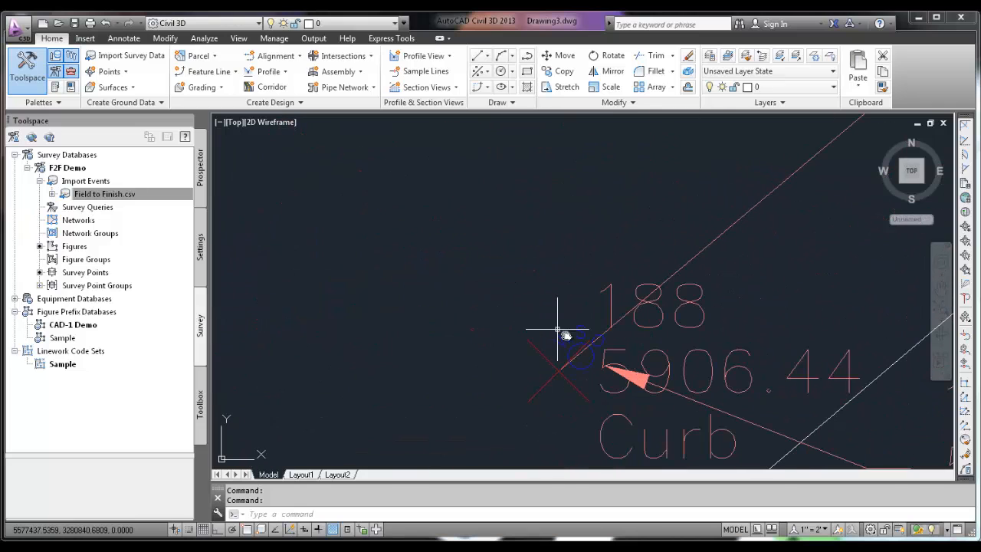
pyautogui.scroll(2, 582, 360)
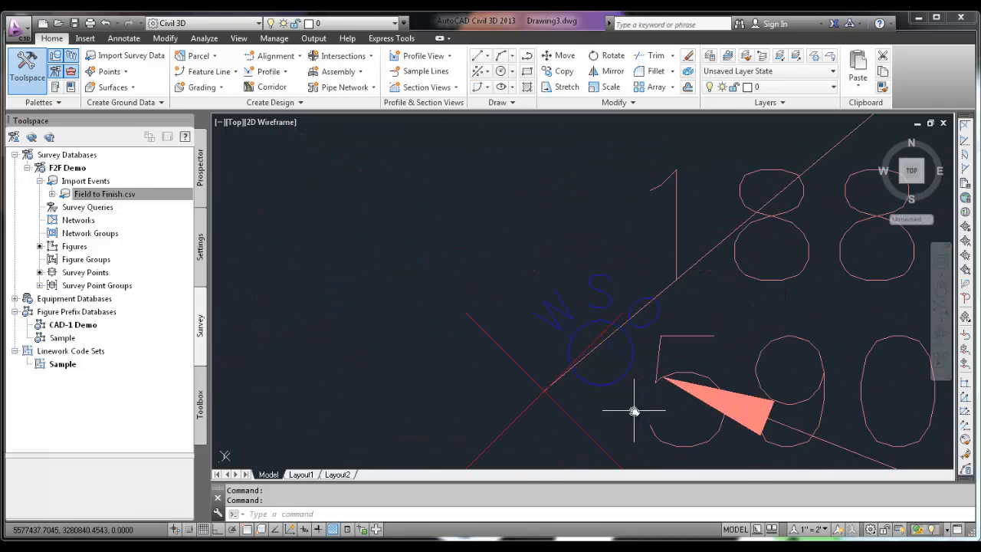
pyautogui.scroll(-5, 558, 326)
pyautogui.scroll(-4, 625, 320)
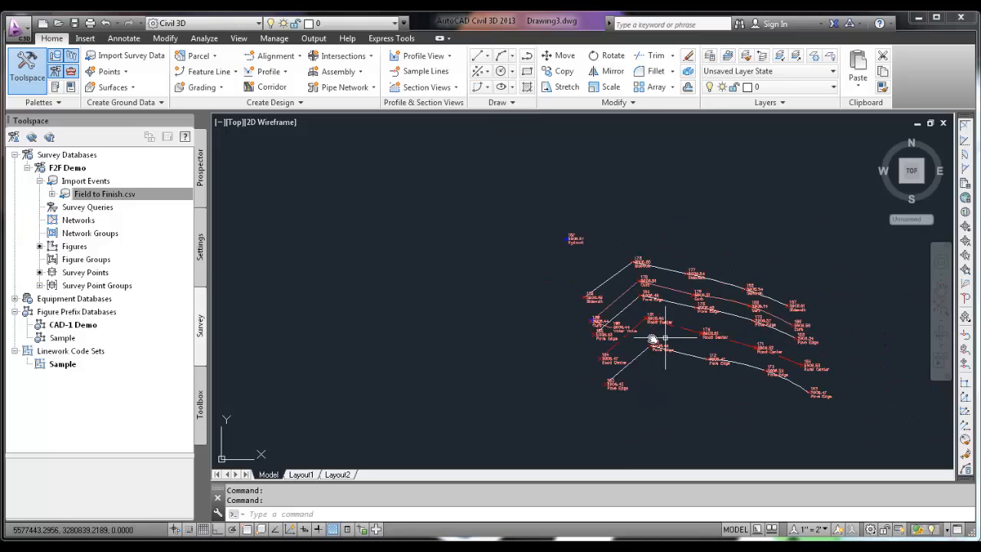
pyautogui.moveTo(665, 338); pyautogui.dragTo(614, 340, button='middle')
pyautogui.scroll(2, 655, 366)
pyautogui.moveTo(665, 386); pyautogui.dragTo(575, 390, button='middle')
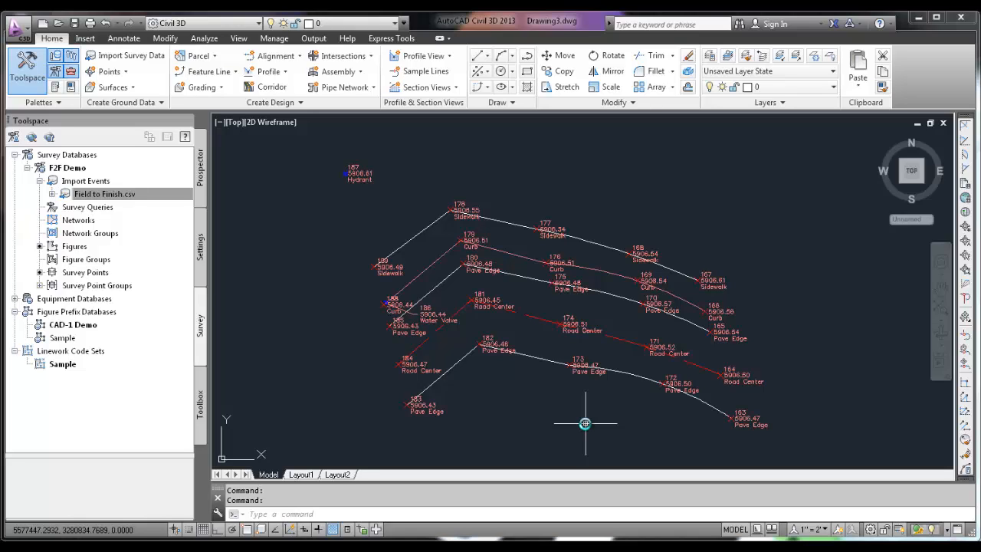
# Review the drawing units, angular units and coordinate zone in Drawing3's drawing settings, leaving them unchanged.
pyautogui.click(206, 234)
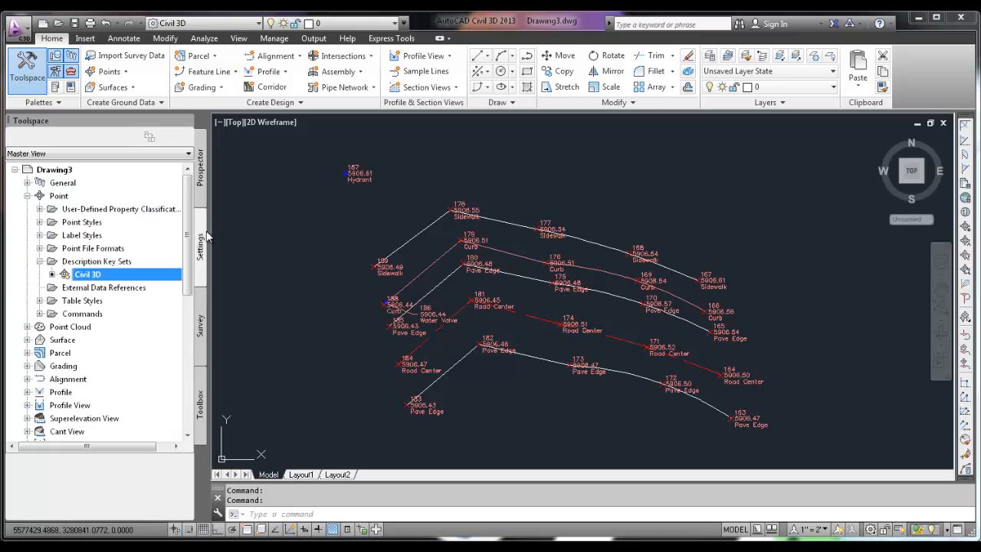
pyautogui.rightClick(73, 170)
pyautogui.click(153, 173)
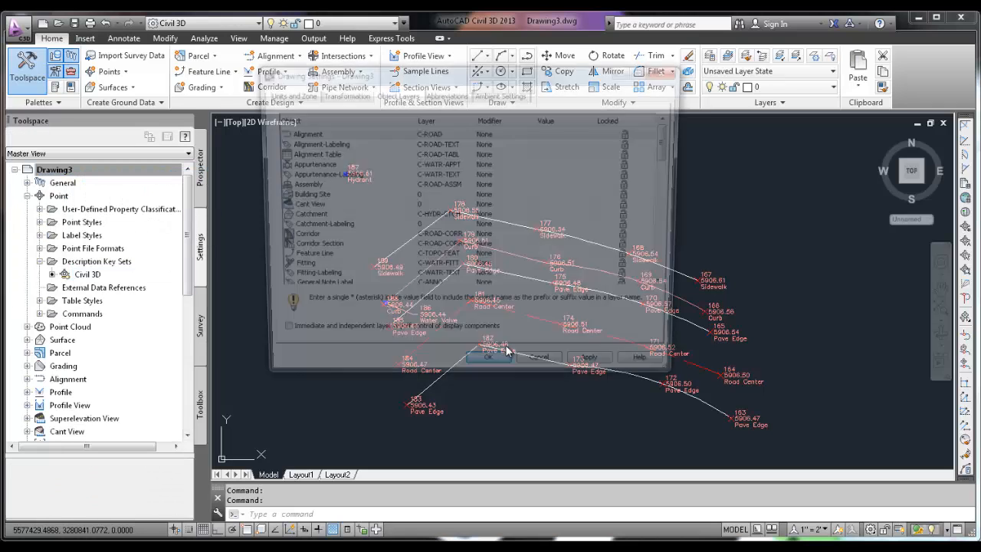
pyautogui.click(299, 94)
pyautogui.click(311, 155)
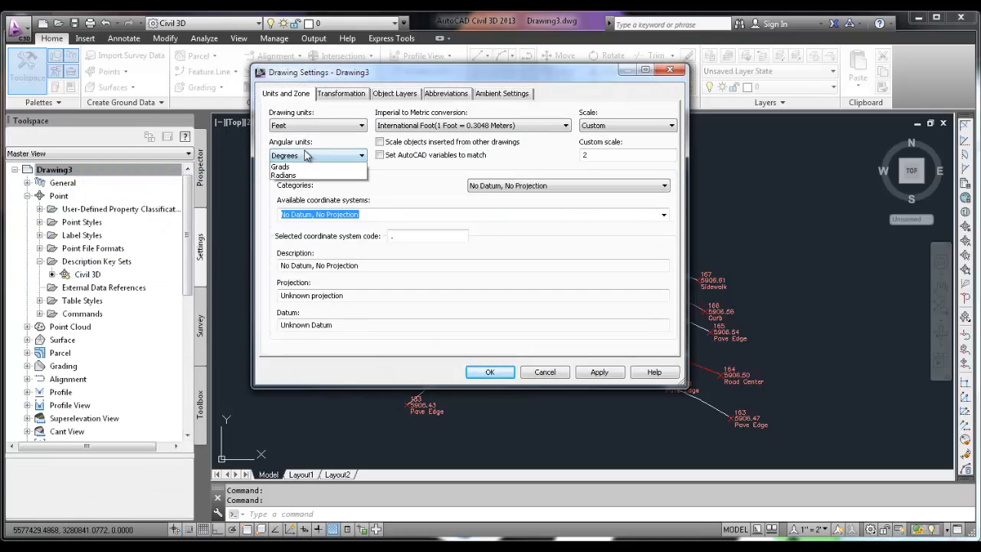
pyautogui.click(307, 134)
pyautogui.click(306, 130)
pyautogui.click(307, 137)
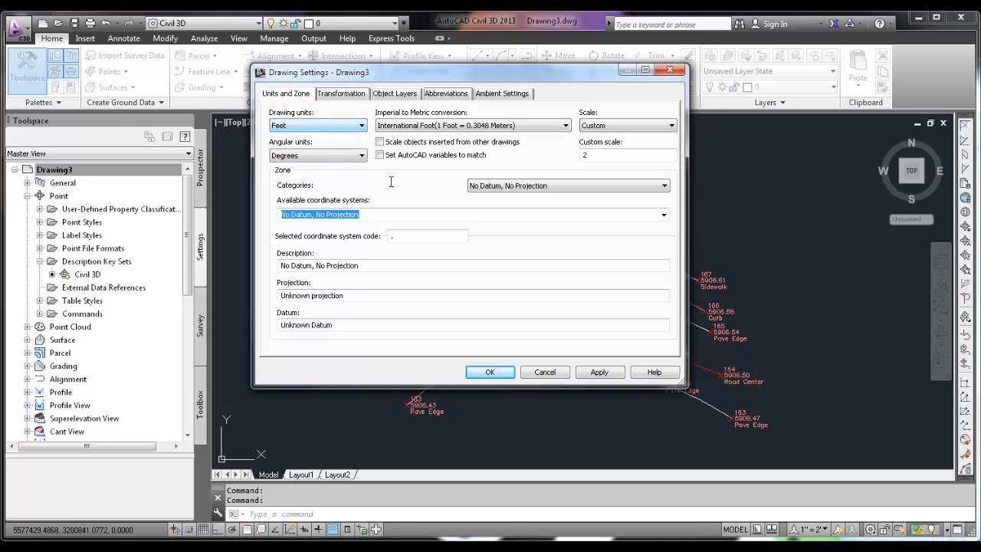
pyautogui.click(545, 373)
# Open survey point 173 in the point editor, check its easting, northing and elevation, and close the editor with the point deselected.
pyautogui.click(573, 375)
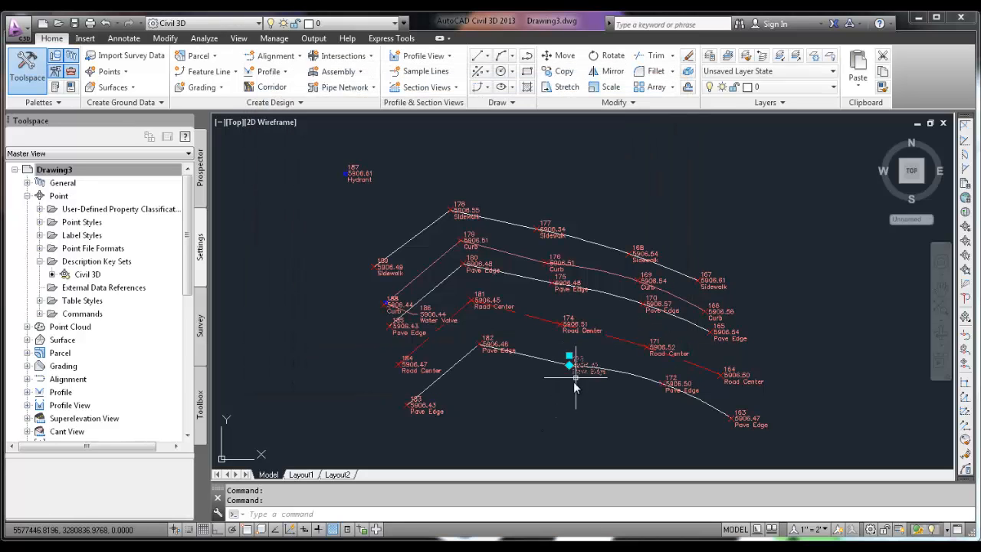
pyautogui.click(196, 69)
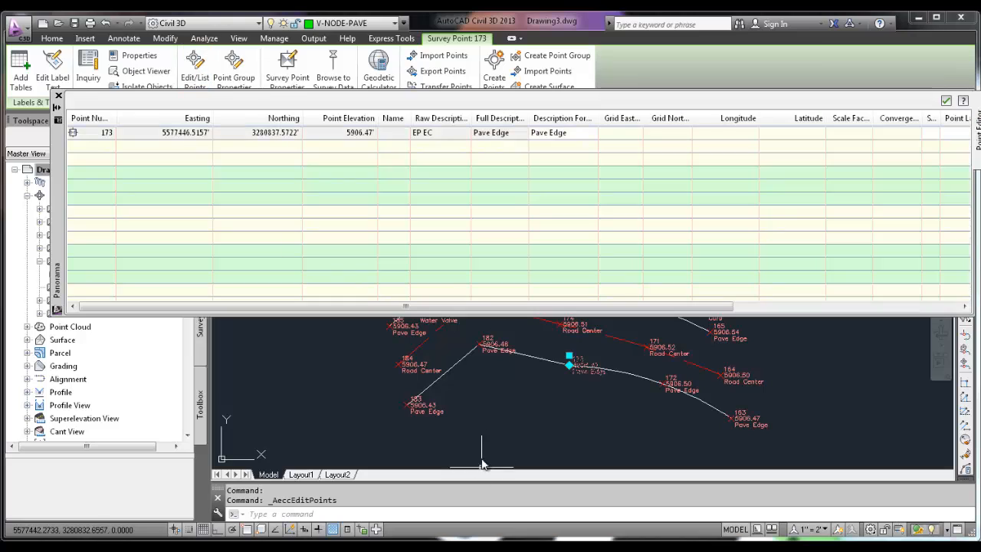
pyautogui.moveTo(179, 169); pyautogui.dragTo(181, 147)
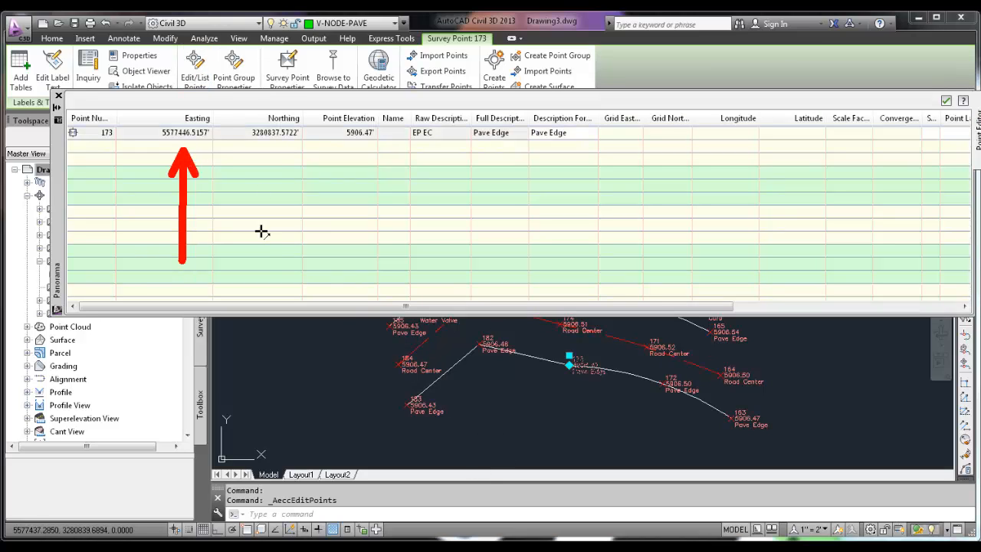
pyautogui.moveTo(285, 265); pyautogui.dragTo(276, 144)
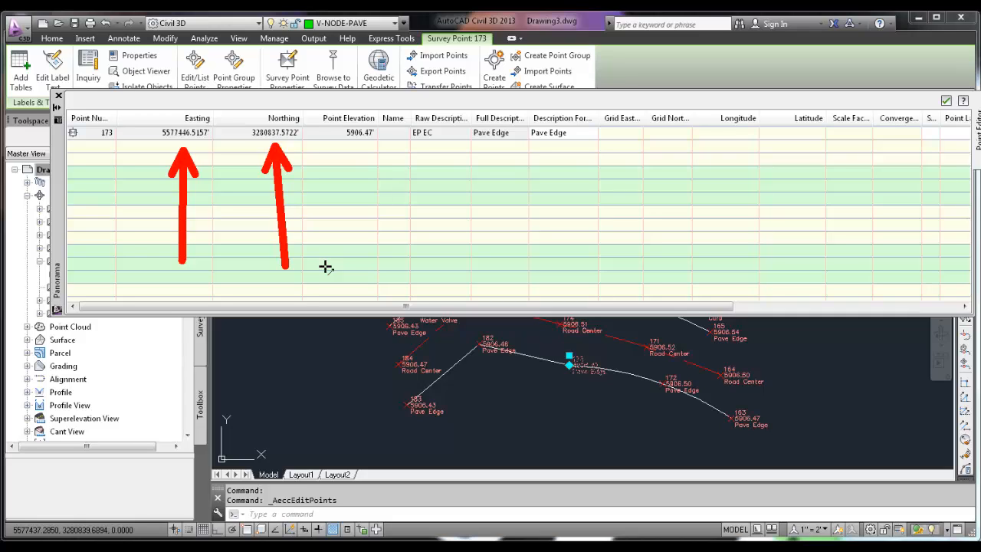
pyautogui.moveTo(349, 261); pyautogui.dragTo(350, 144)
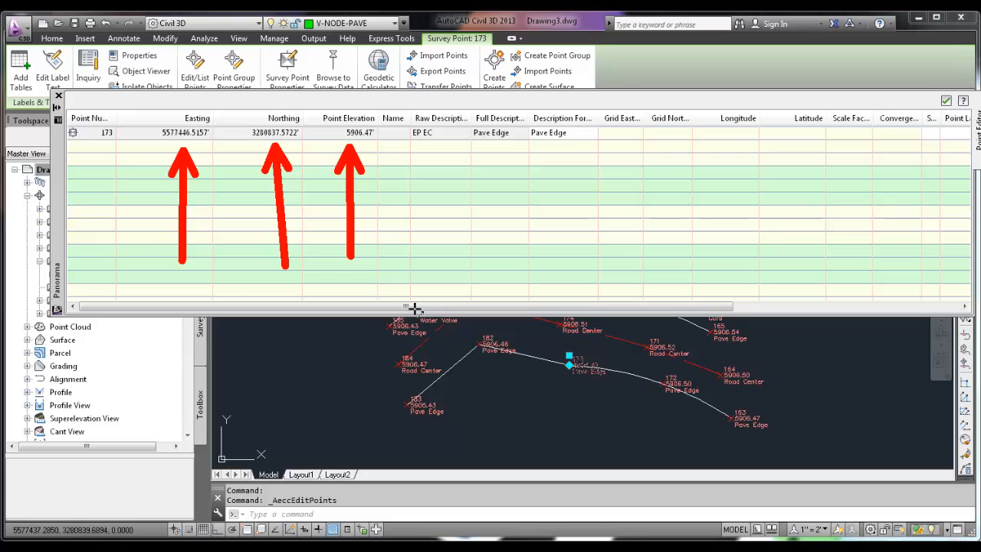
pyautogui.press('Escape')
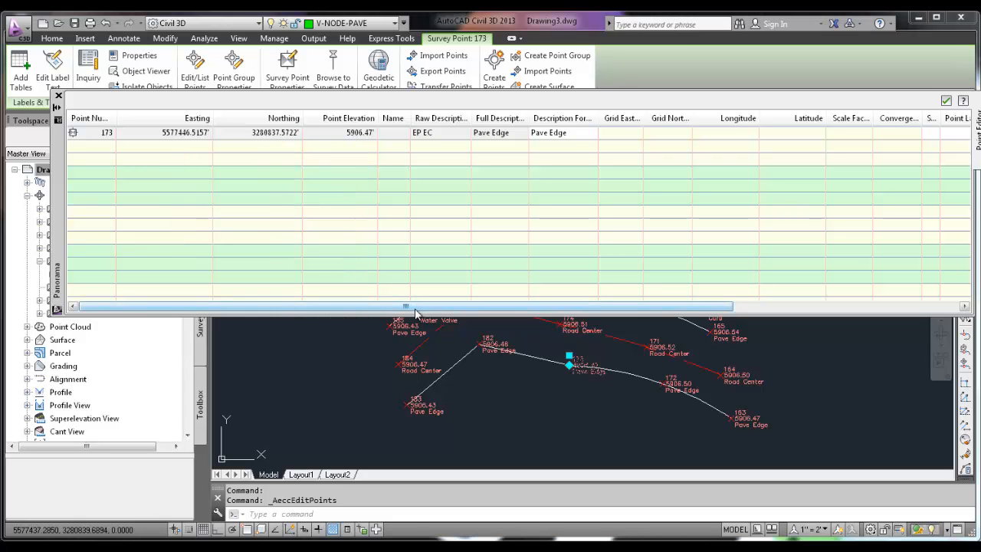
pyautogui.click(945, 101)
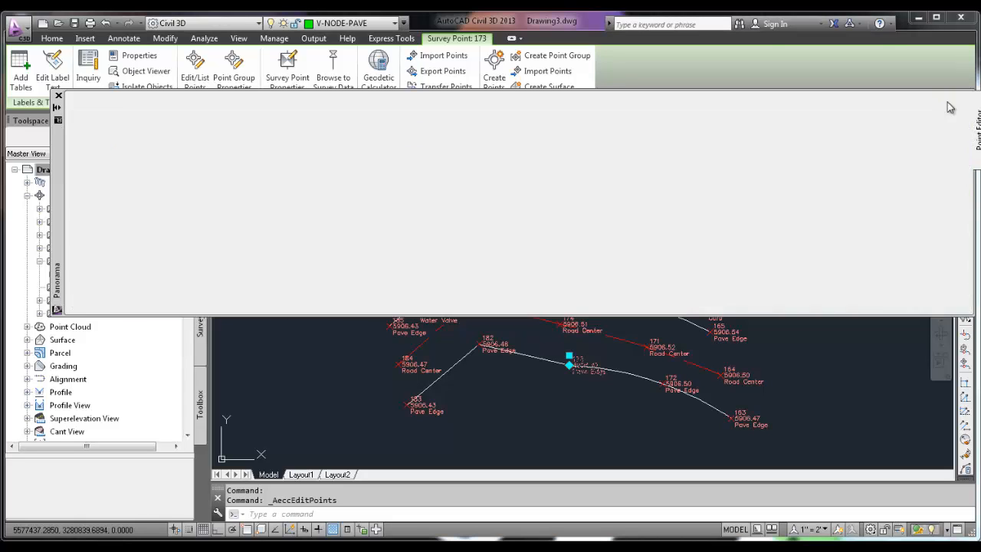
pyautogui.click(848, 229)
pyautogui.press('Escape')
pyautogui.press('Escape')
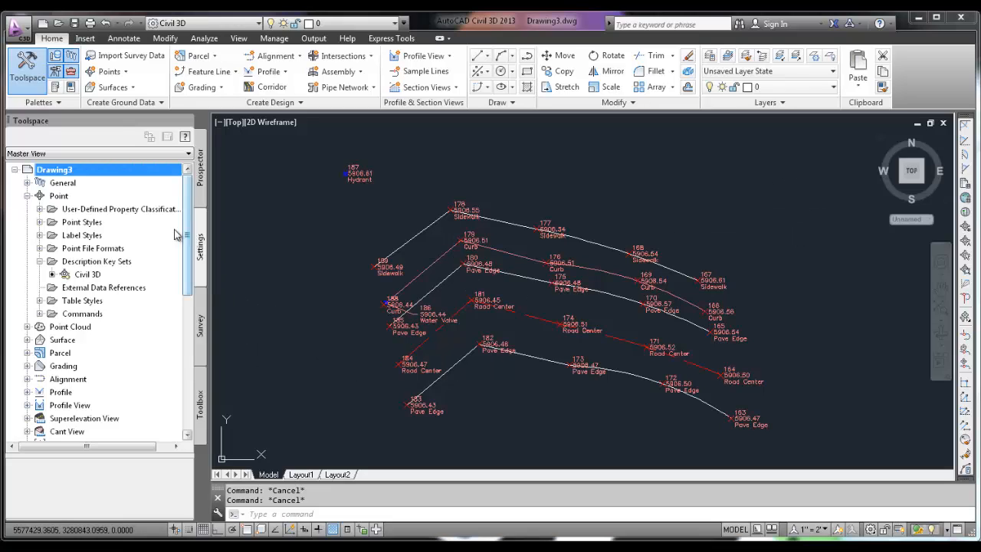
pyautogui.moveTo(187, 235); pyautogui.dragTo(190, 388)
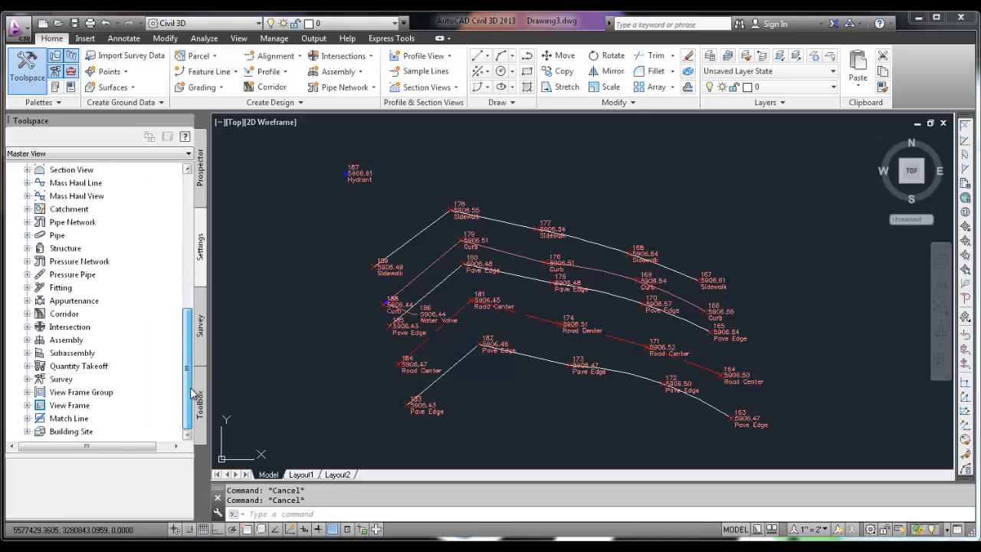
pyautogui.click(204, 334)
pyautogui.click(76, 325)
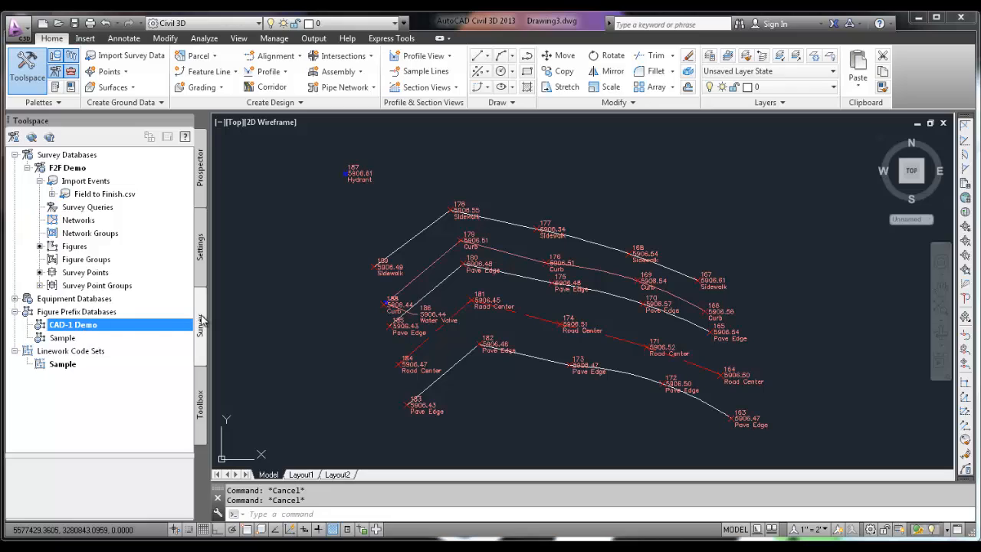
pyautogui.click(201, 182)
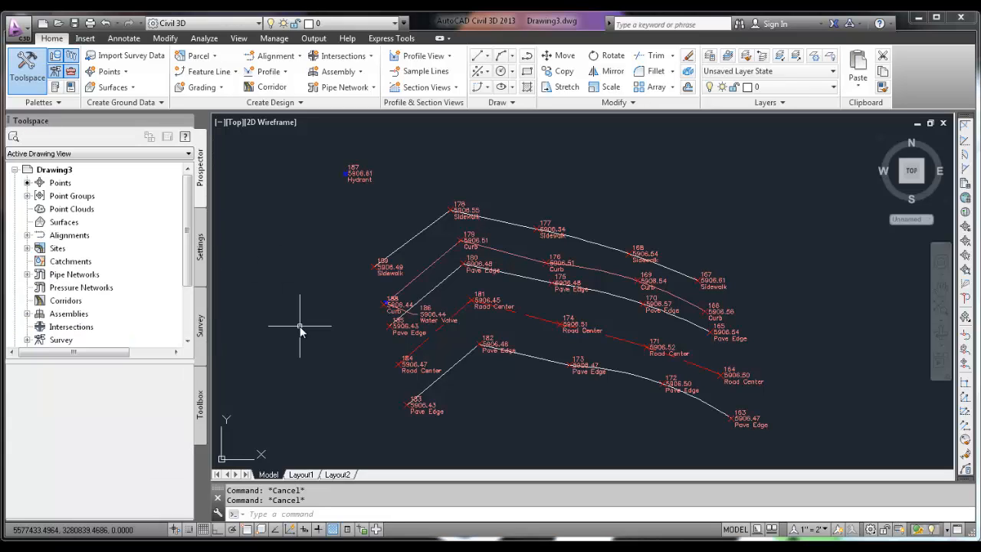